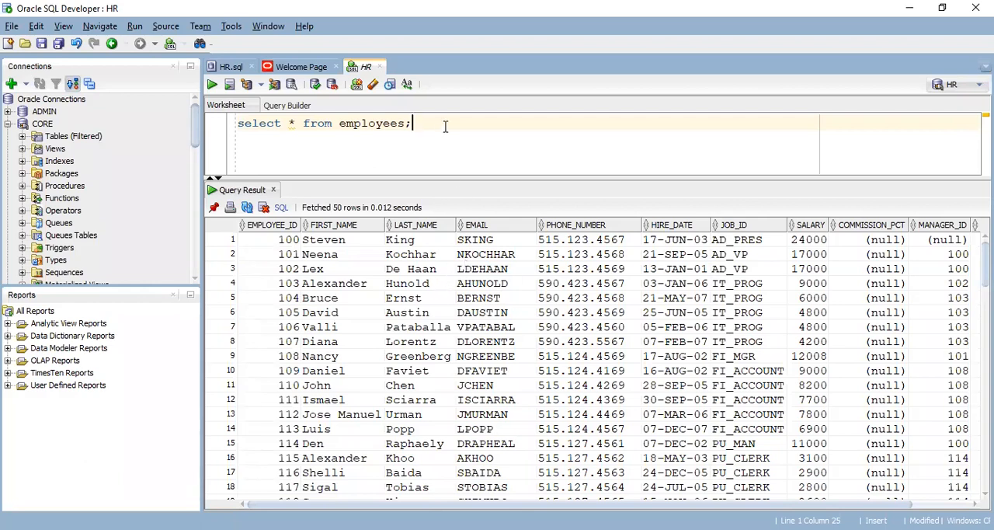
Enlarge the worksheet area above the query result and start exporting the employees result grid
{"action": "left_click_drag", "start_coordinate": [466, 180], "coordinate": [466, 218]}
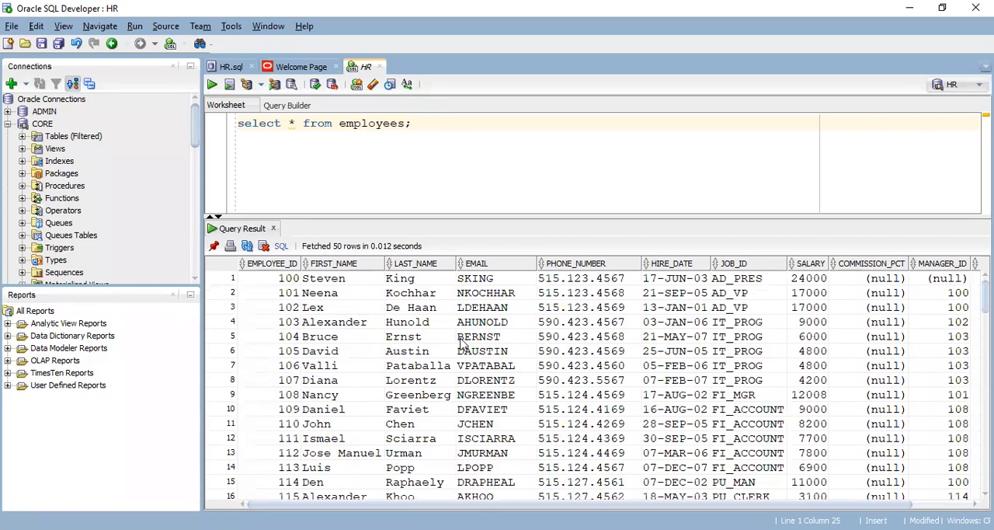
{"action": "right_click", "coordinate": [417, 327]}
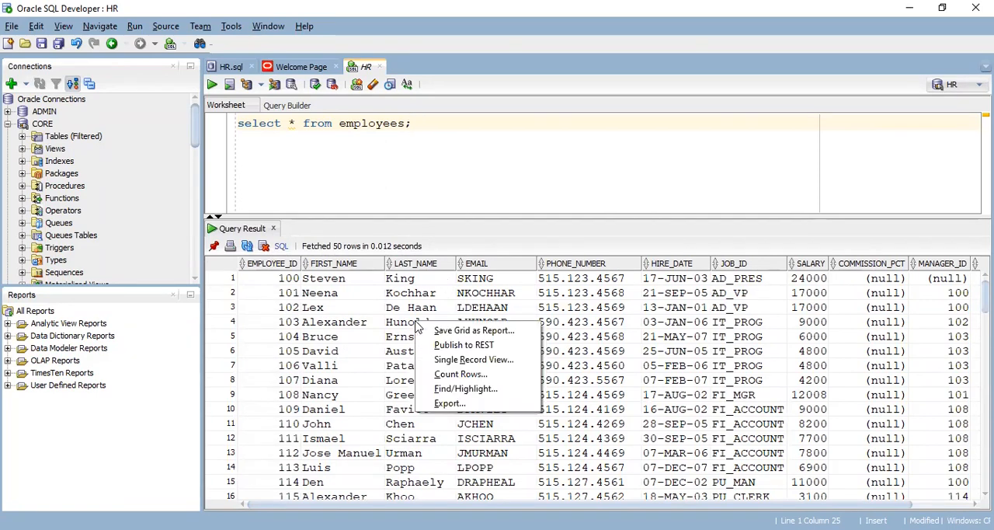
{"action": "left_click", "coordinate": [416, 122]}
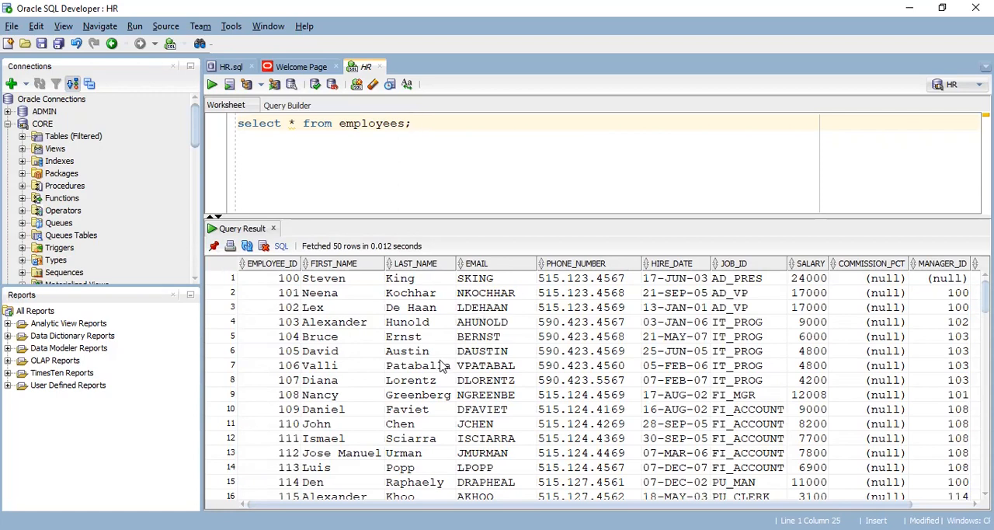
{"action": "right_click", "coordinate": [417, 323]}
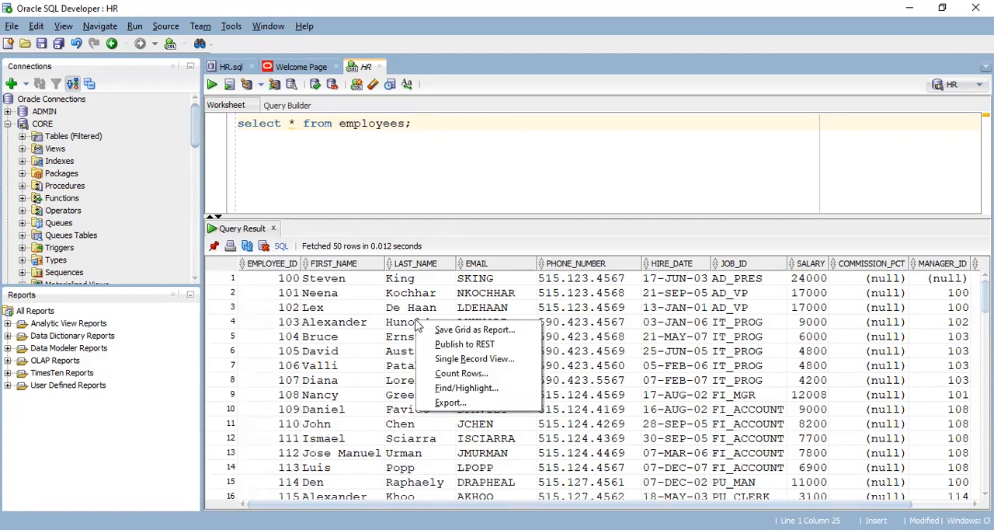
{"action": "left_click", "coordinate": [450, 402]}
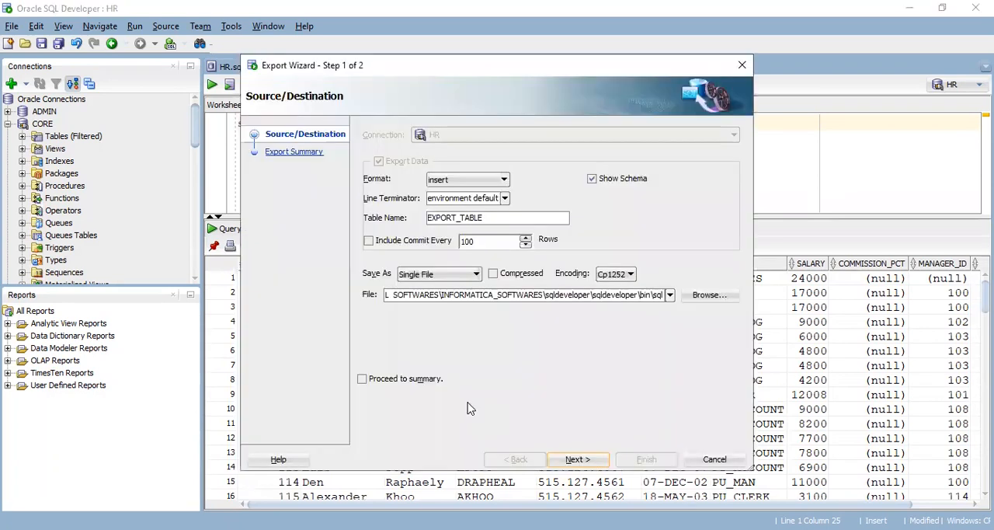
Look through the available export formats and set the format to csv
{"action": "left_click", "coordinate": [477, 181]}
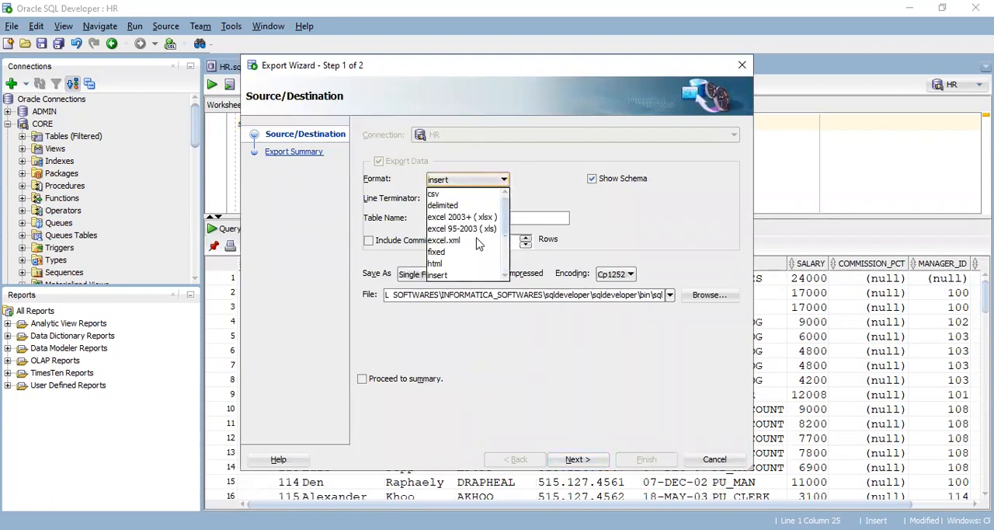
{"action": "scroll", "coordinate": [478, 244], "scroll_direction": "down", "scroll_amount": 3}
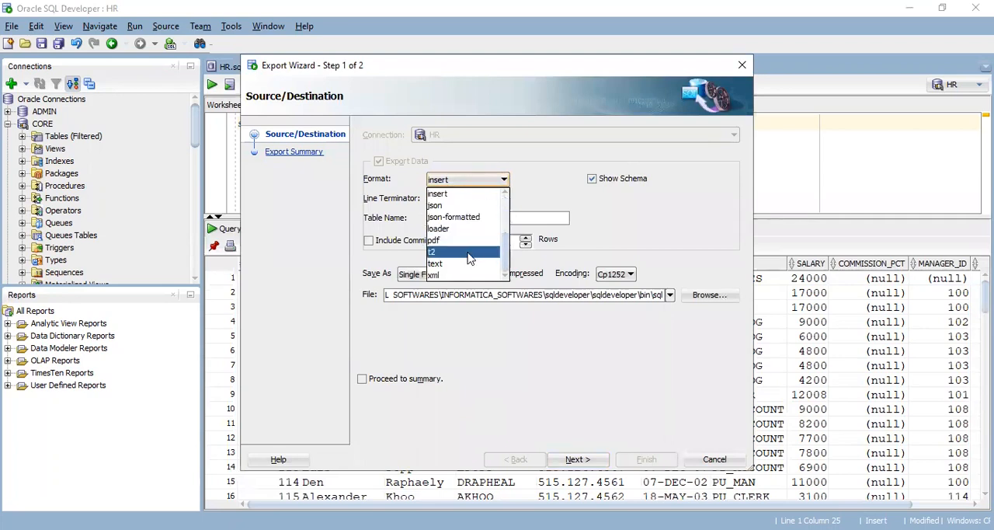
{"action": "scroll", "coordinate": [469, 259], "scroll_direction": "up", "scroll_amount": 3}
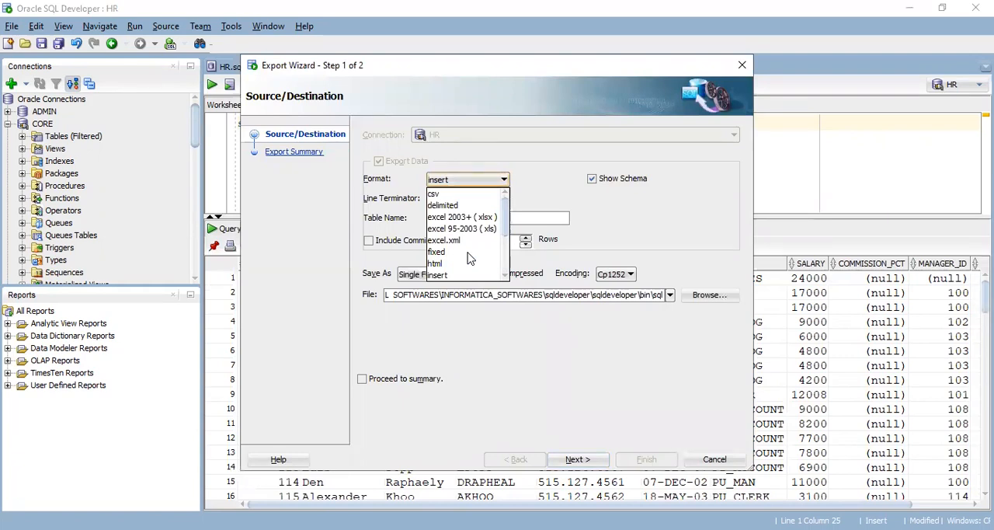
{"action": "left_click_drag", "start_coordinate": [504, 218], "coordinate": [505, 268]}
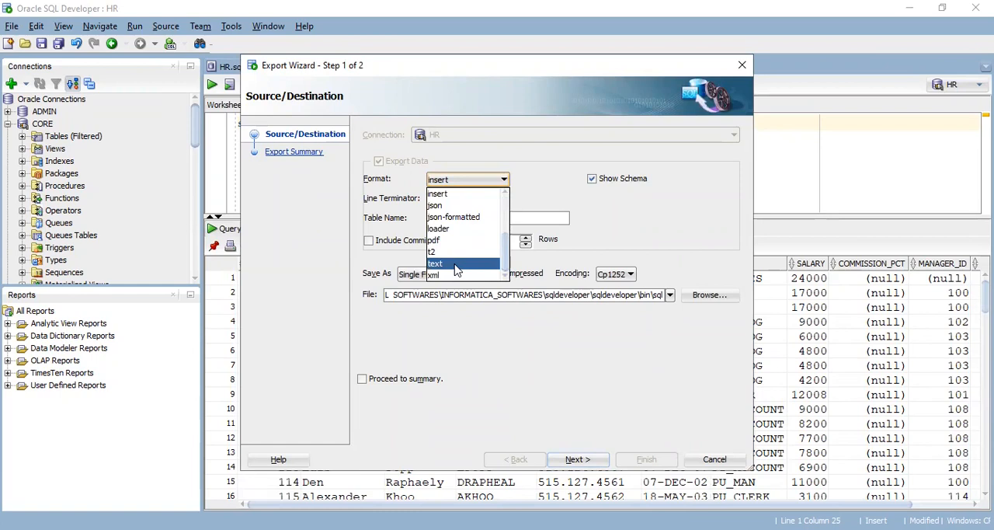
{"action": "scroll", "coordinate": [474, 245], "scroll_direction": "up", "scroll_amount": 1}
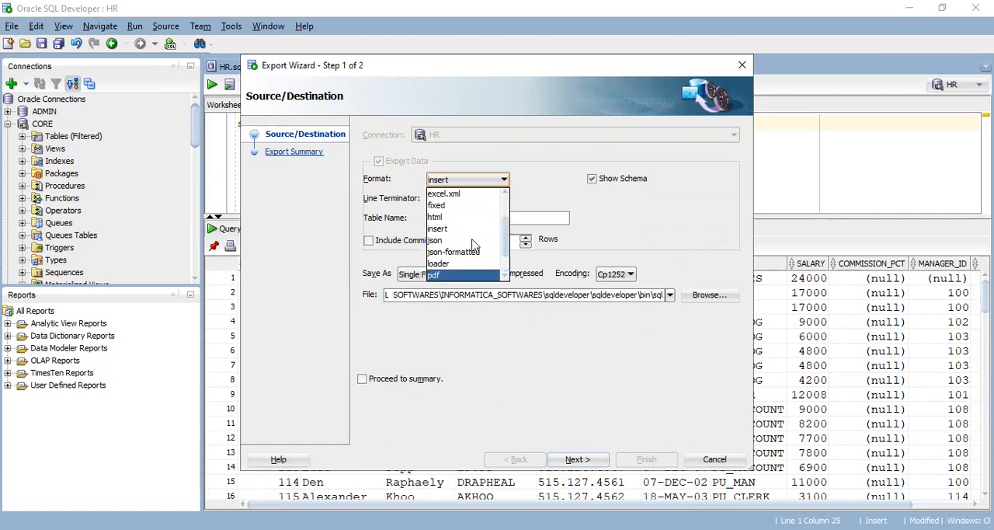
{"action": "scroll", "coordinate": [474, 245], "scroll_direction": "up", "scroll_amount": 1}
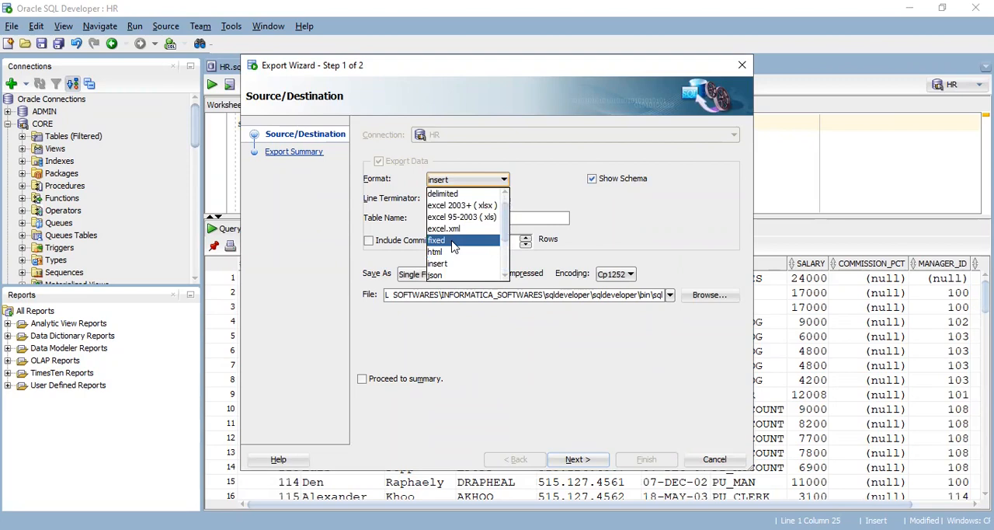
{"action": "scroll", "coordinate": [454, 247], "scroll_direction": "up", "scroll_amount": 1}
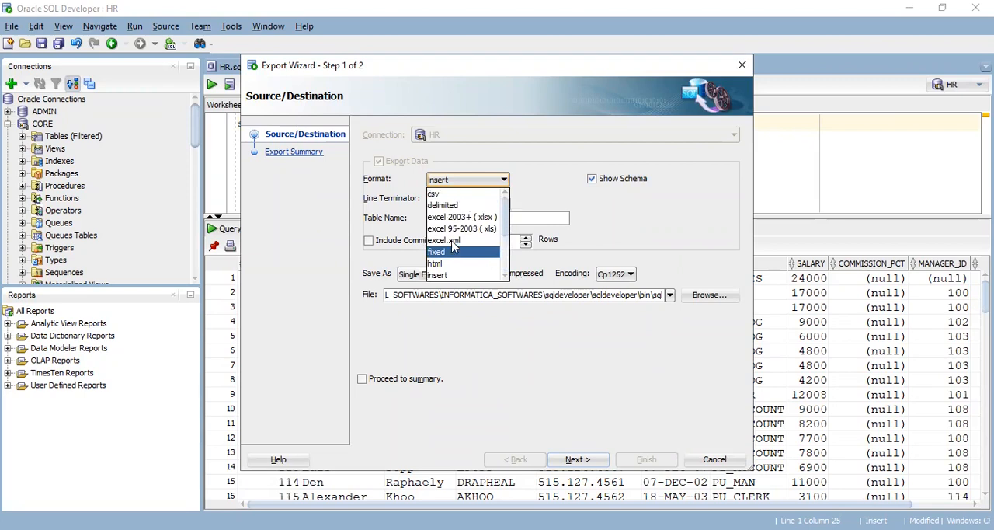
{"action": "left_click", "coordinate": [456, 194]}
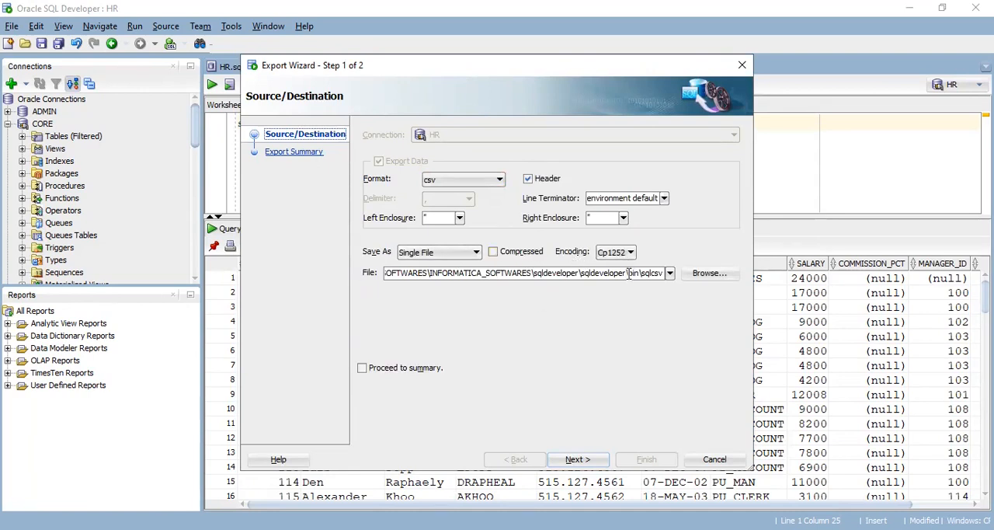
Browse for the export destination and choose the folder C:\Informatica\10.2.0\server\infa_shared\SrcFiles
{"action": "left_click", "coordinate": [709, 278]}
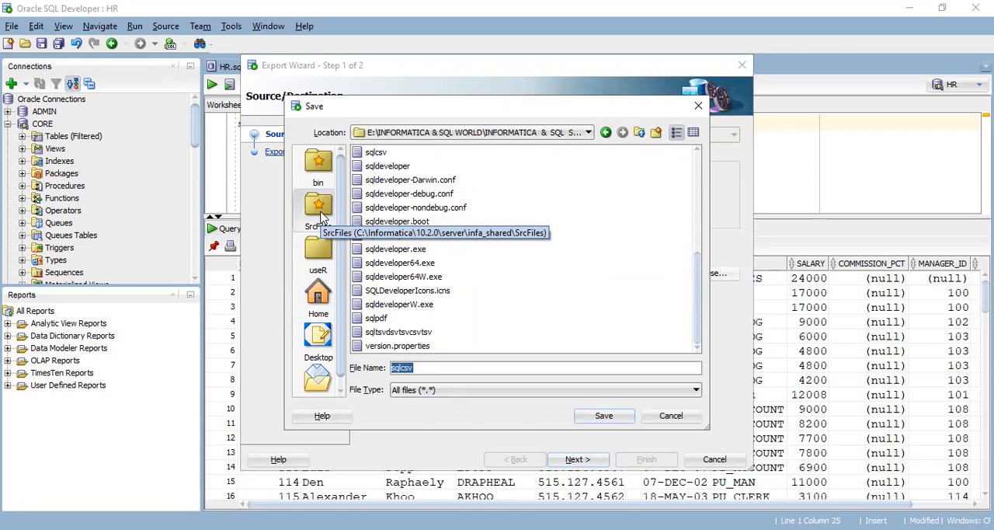
{"action": "left_click", "coordinate": [588, 133]}
{"action": "left_click", "coordinate": [587, 132]}
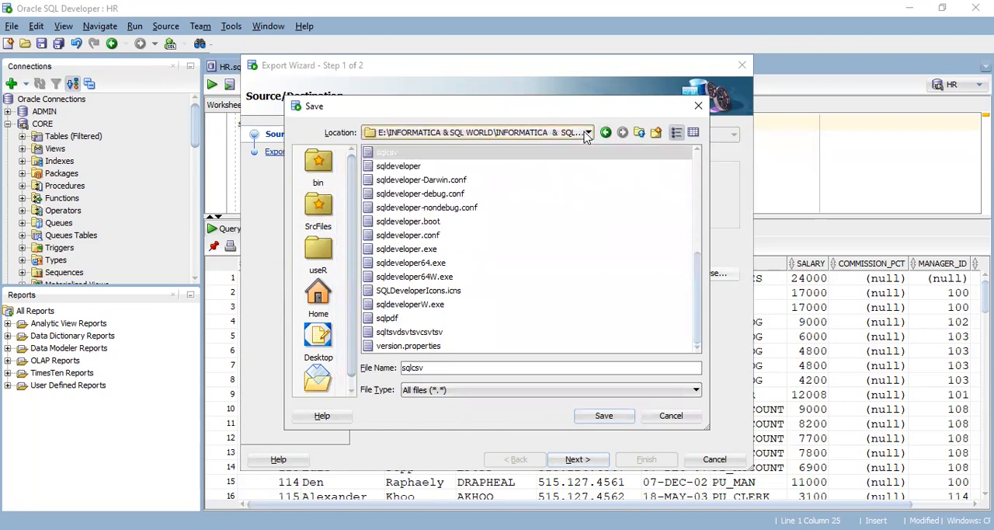
{"action": "left_click", "coordinate": [587, 133]}
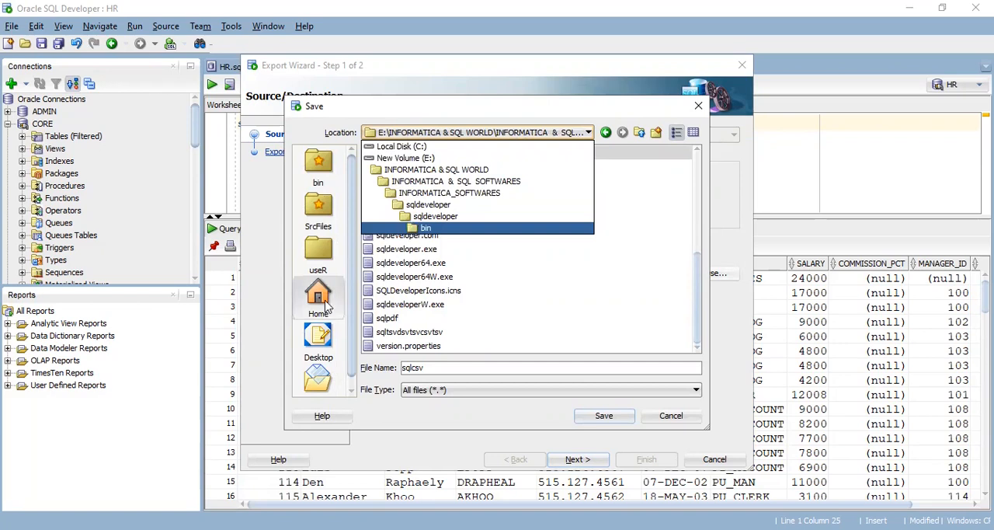
{"action": "left_click", "coordinate": [322, 211]}
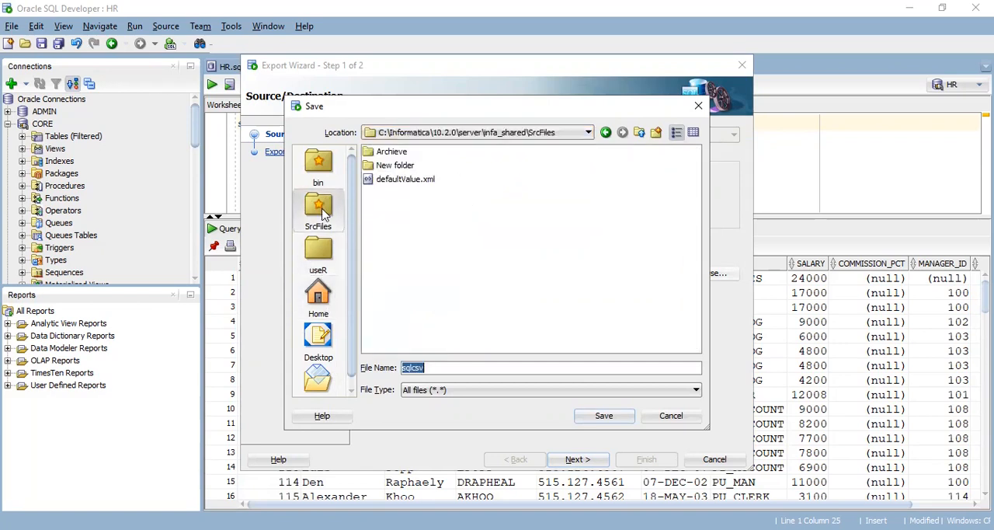
{"action": "left_click", "coordinate": [529, 134]}
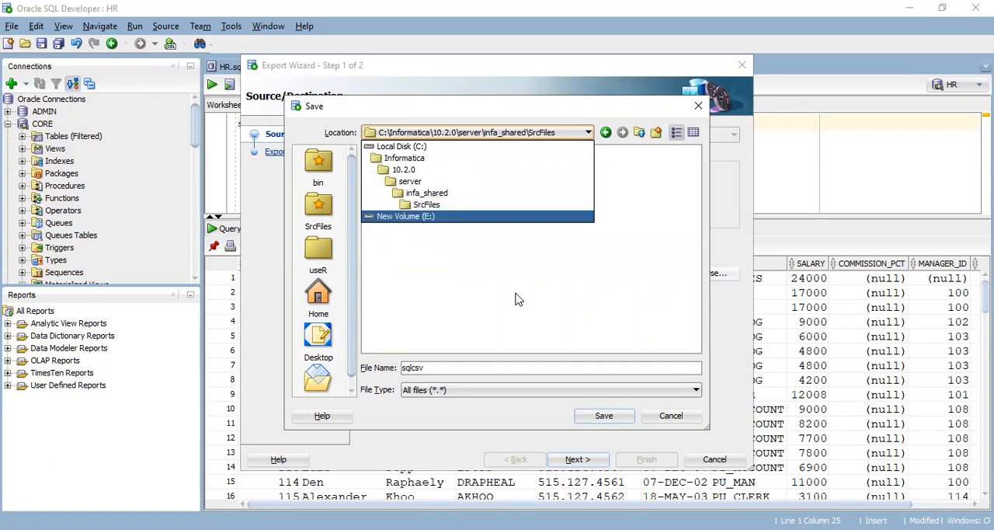
{"action": "left_click", "coordinate": [493, 282]}
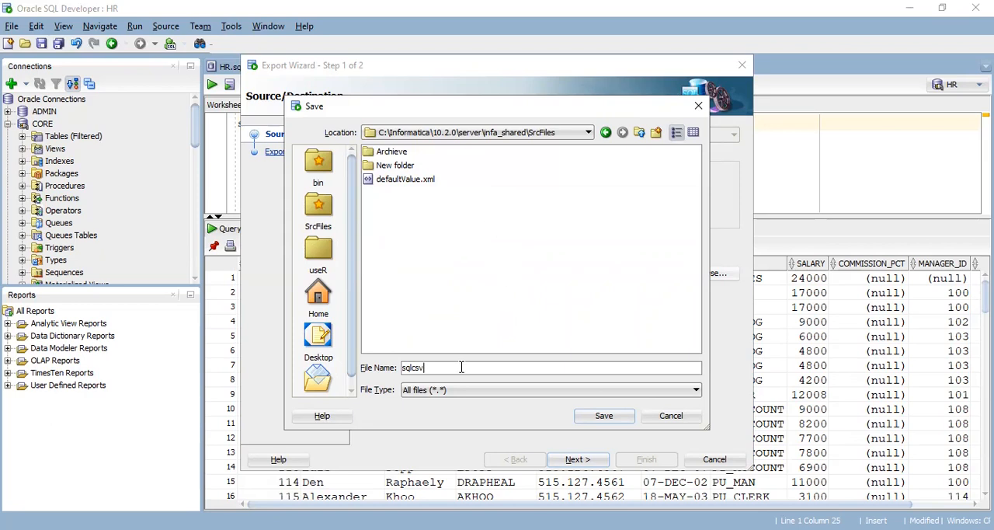
Name the export file S_FF_Employees.csv, replacing the suggested file name
{"action": "key", "text": "BackSpace"}
{"action": "key", "text": "BackSpace"}
{"action": "key", "text": "BackSpace"}
{"action": "key", "text": "BackSpace"}
{"action": "key", "text": "BackSpace"}
{"action": "key", "text": "BackSpace"}
{"action": "type", "text": "S_FF_Employees"}
{"action": "type", "text": ".csv"}
Confirm the export destination, proceed to the export summary and finish the export
{"action": "left_click", "coordinate": [605, 418]}
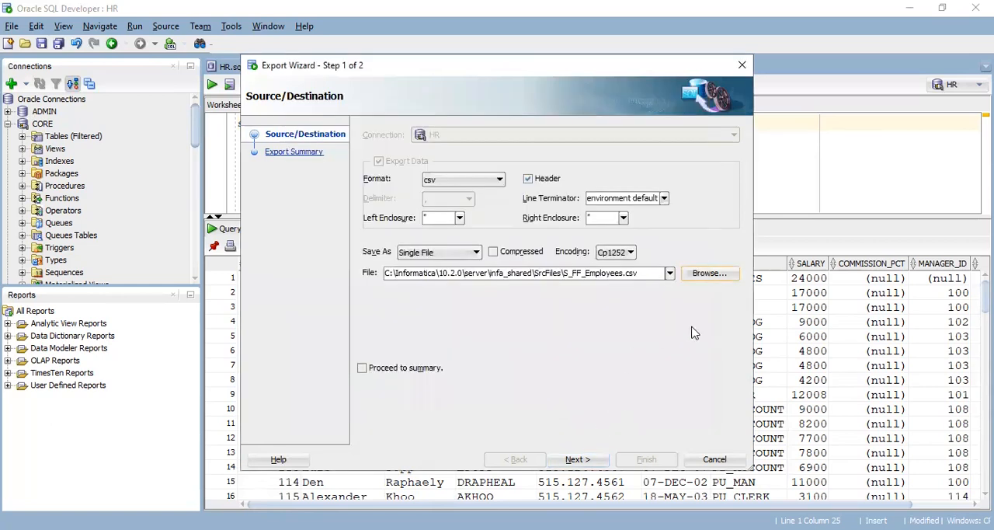
{"action": "left_click", "coordinate": [585, 462]}
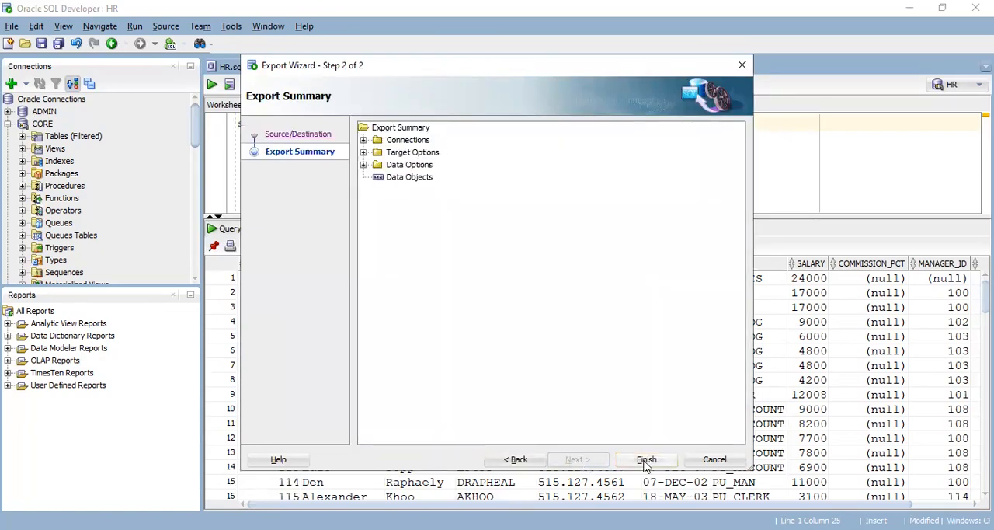
{"action": "left_click", "coordinate": [646, 460]}
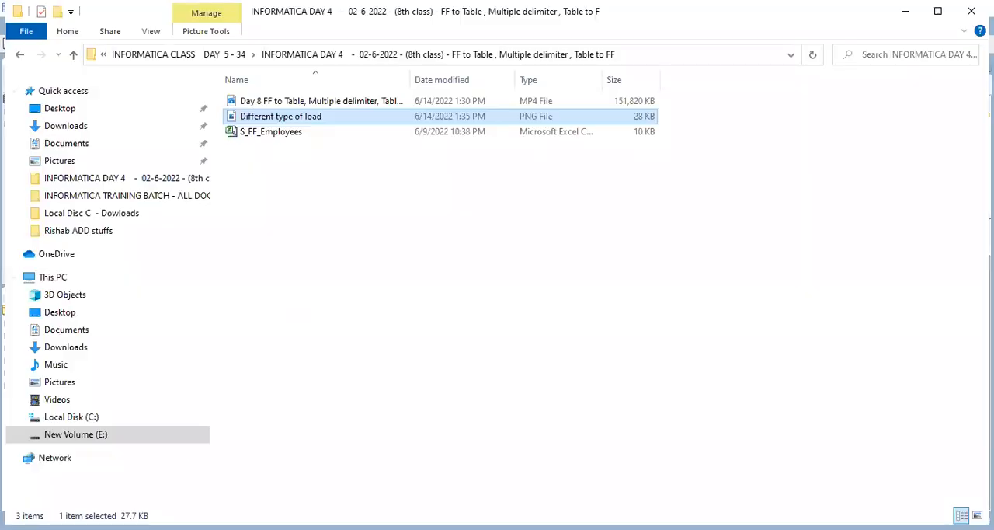
Switch to File Explorer and open the folder C:\Informatica\10.2.0\server\infa_shared\SrcFiles
{"action": "left_click", "coordinate": [99, 437]}
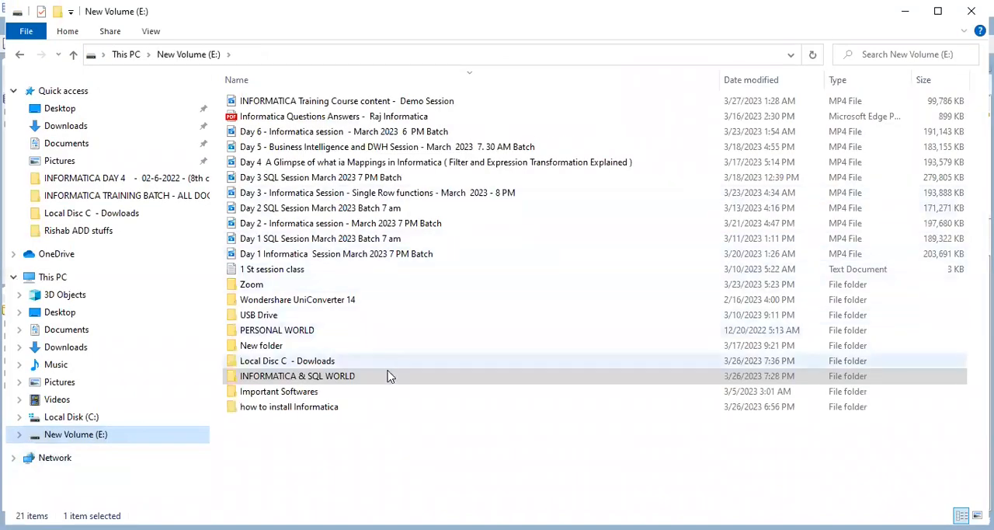
{"action": "left_click", "coordinate": [90, 438]}
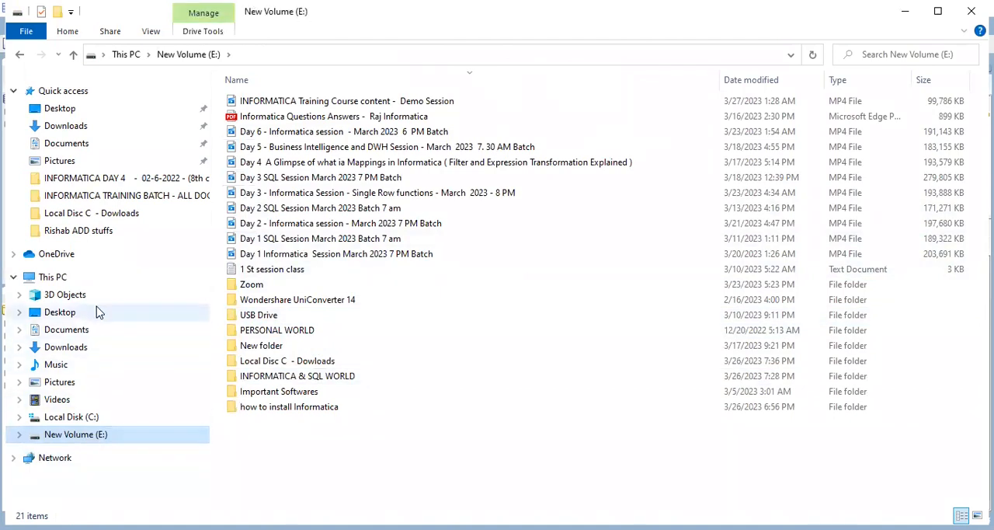
{"action": "left_click", "coordinate": [98, 417]}
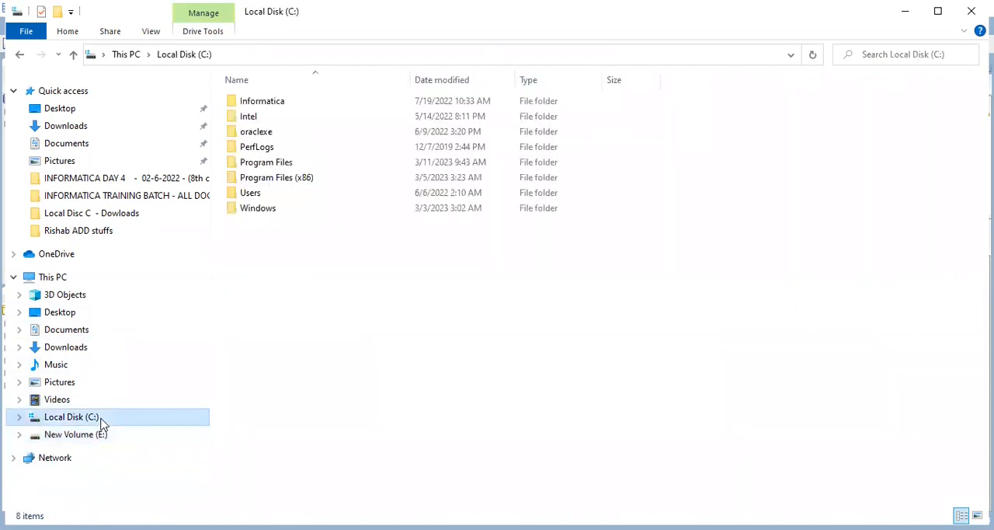
{"action": "double_click", "coordinate": [311, 102]}
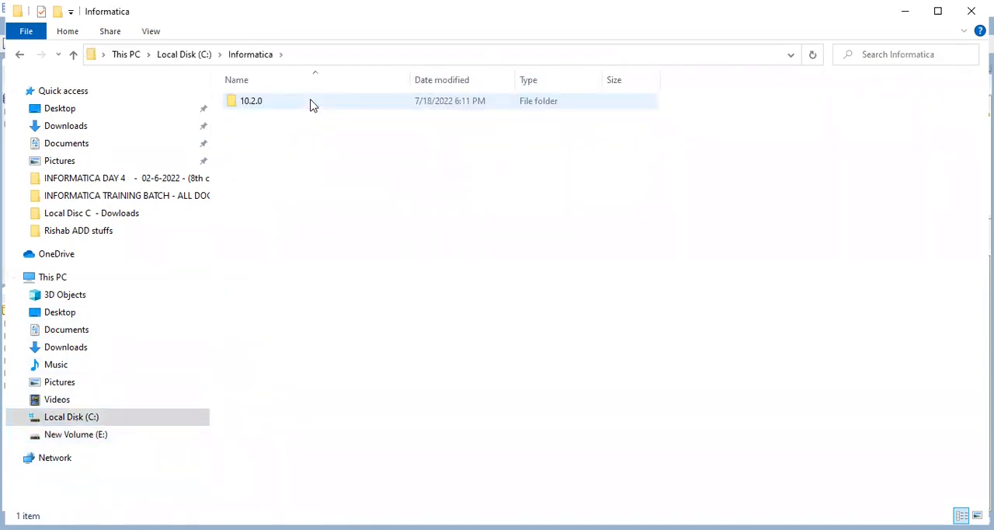
{"action": "mouse_move", "coordinate": [340, 106]}
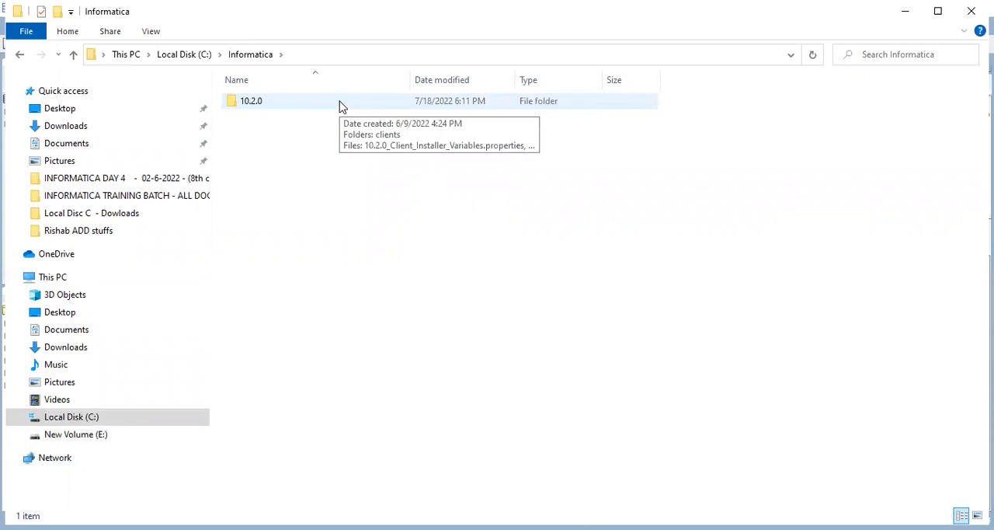
{"action": "double_click", "coordinate": [339, 106]}
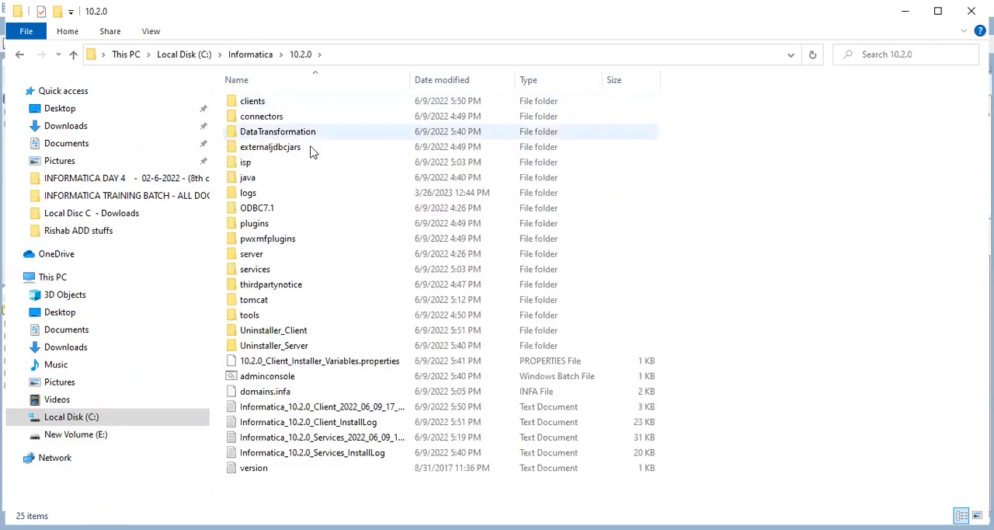
{"action": "double_click", "coordinate": [296, 256]}
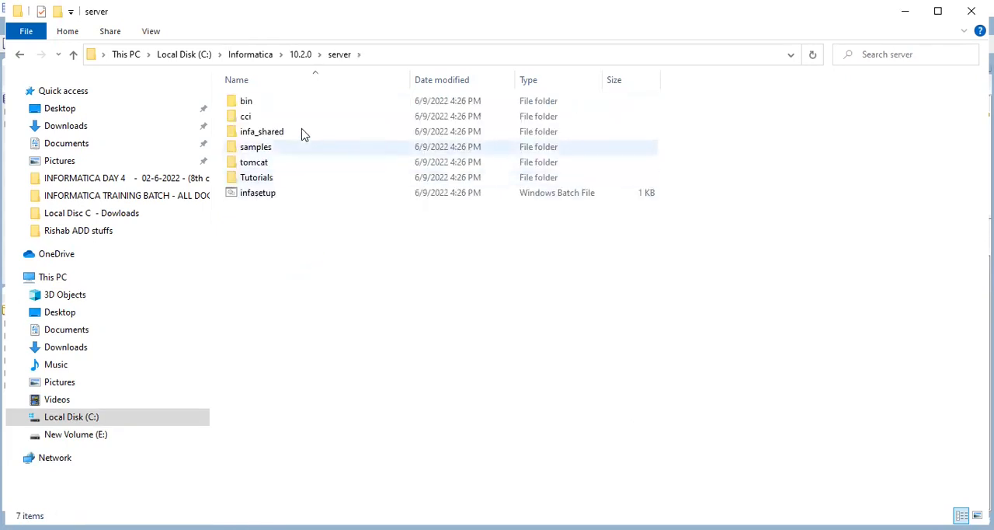
{"action": "double_click", "coordinate": [321, 133]}
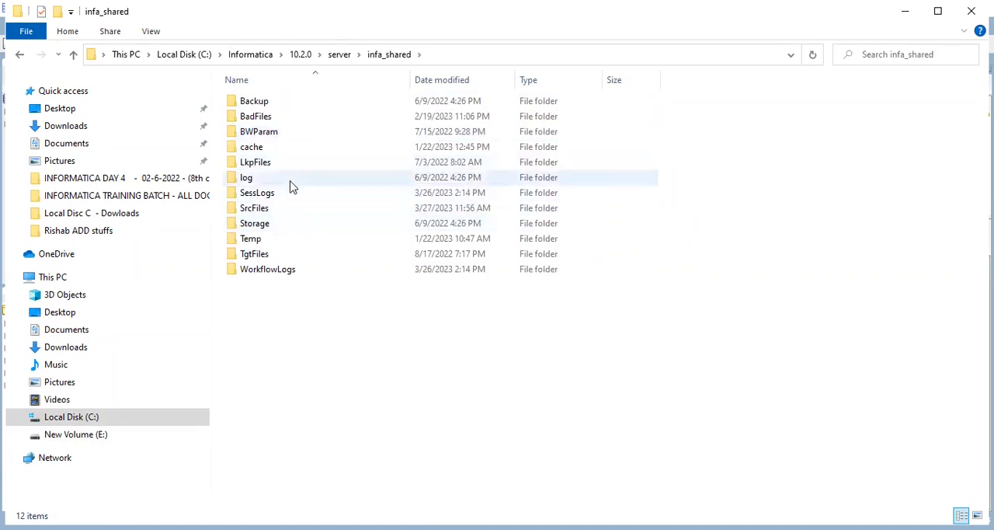
{"action": "double_click", "coordinate": [287, 210]}
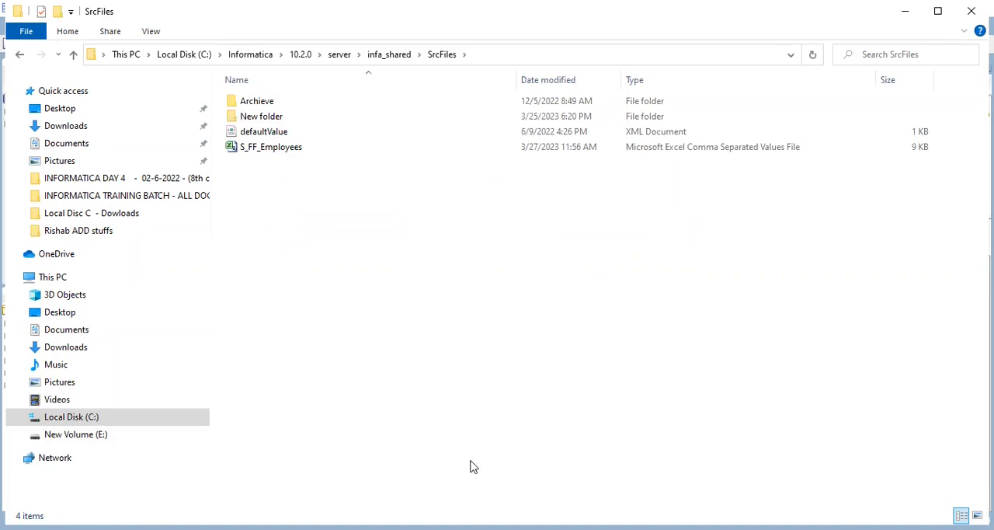
Open the S_FF_Employees file in Excel and widen the FIRST_NAME column to fit its contents
{"action": "key", "text": "alt+Tab"}
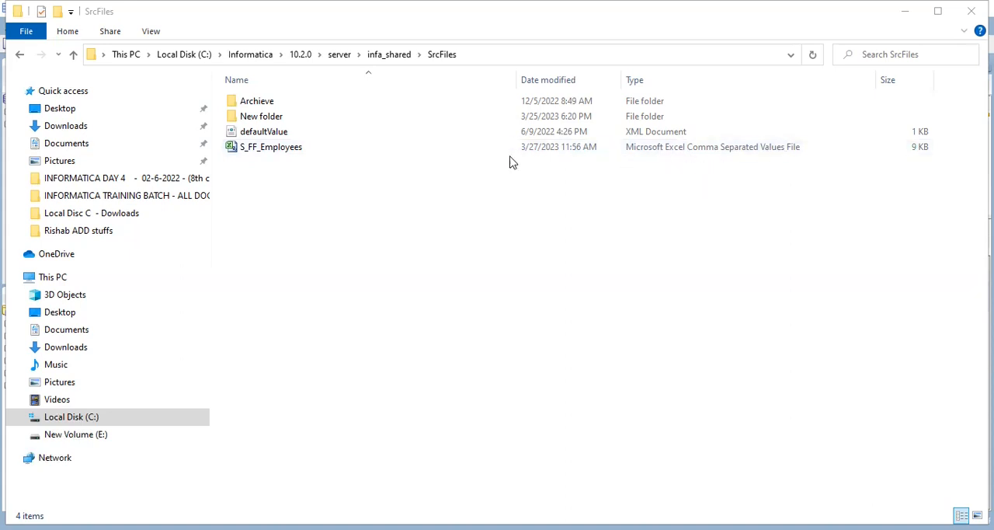
{"action": "double_click", "coordinate": [336, 150]}
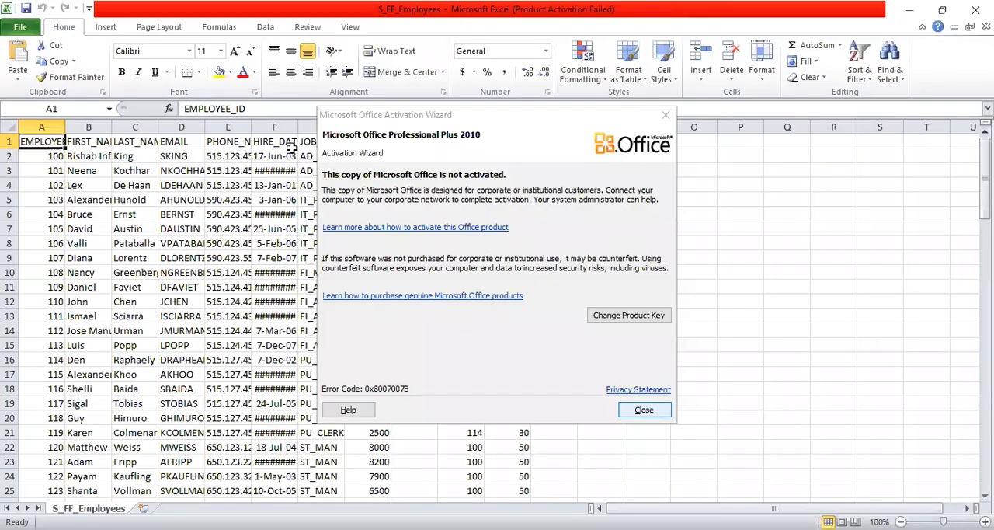
{"action": "left_click", "coordinate": [643, 406]}
{"action": "left_click", "coordinate": [334, 167]}
{"action": "left_click", "coordinate": [99, 156]}
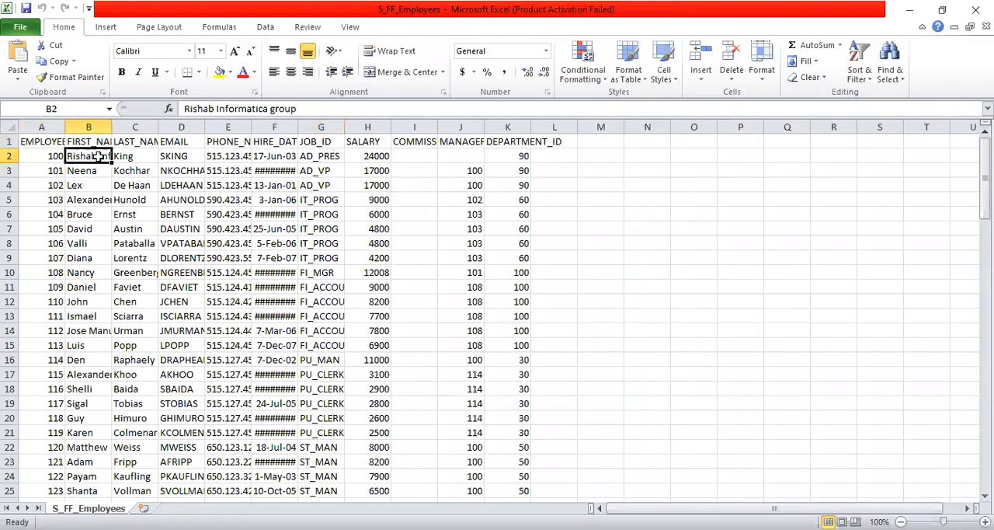
{"action": "double_click", "coordinate": [112, 128]}
{"action": "left_click", "coordinate": [219, 157]}
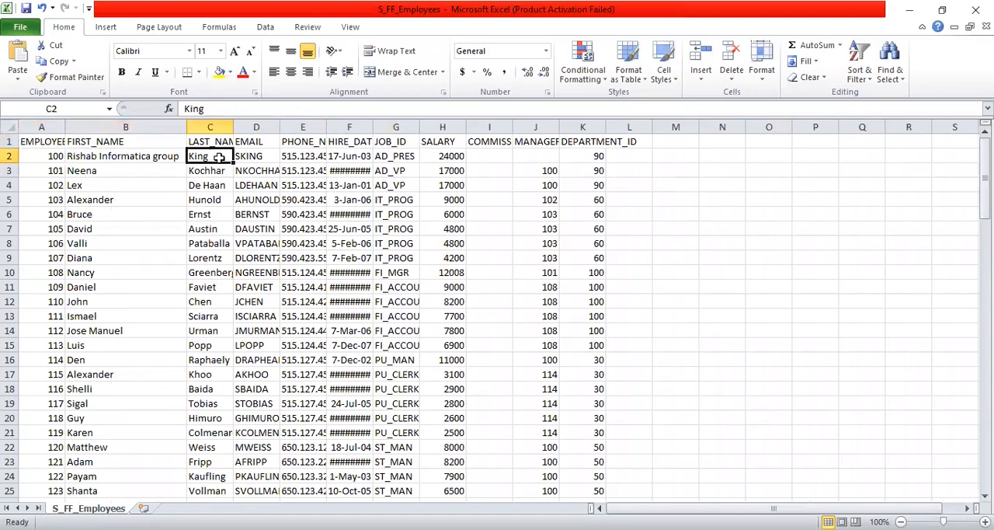
Inspect the first two FIRST_NAME entries in the sheet and close Excel
{"action": "left_click", "coordinate": [135, 156]}
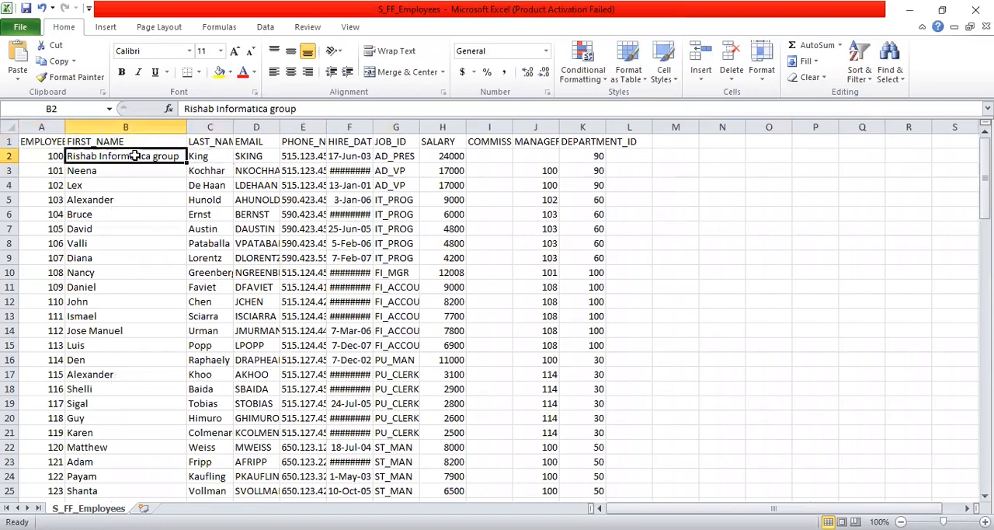
{"action": "left_click", "coordinate": [141, 173]}
{"action": "left_click", "coordinate": [140, 154]}
{"action": "left_click", "coordinate": [976, 10]}
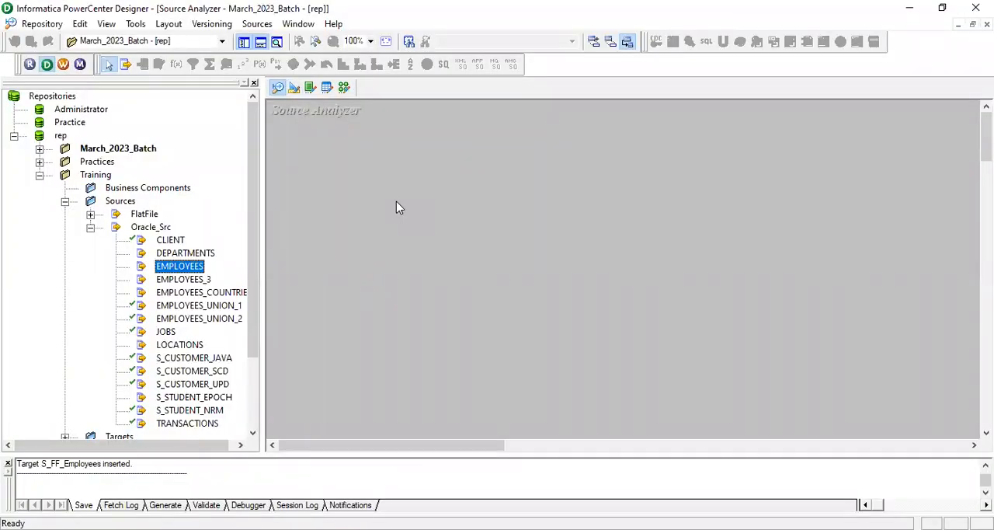
Switch to Informatica PowerCenter Designer and import a source from file, showing all file types and opening S_FF_Employees from SrcFiles
{"action": "left_click", "coordinate": [257, 24]}
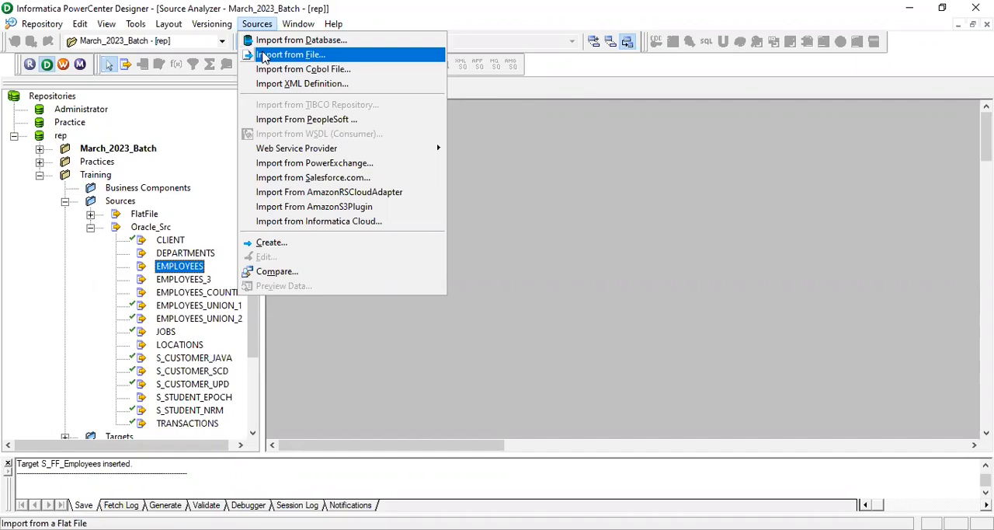
{"action": "left_click", "coordinate": [303, 55]}
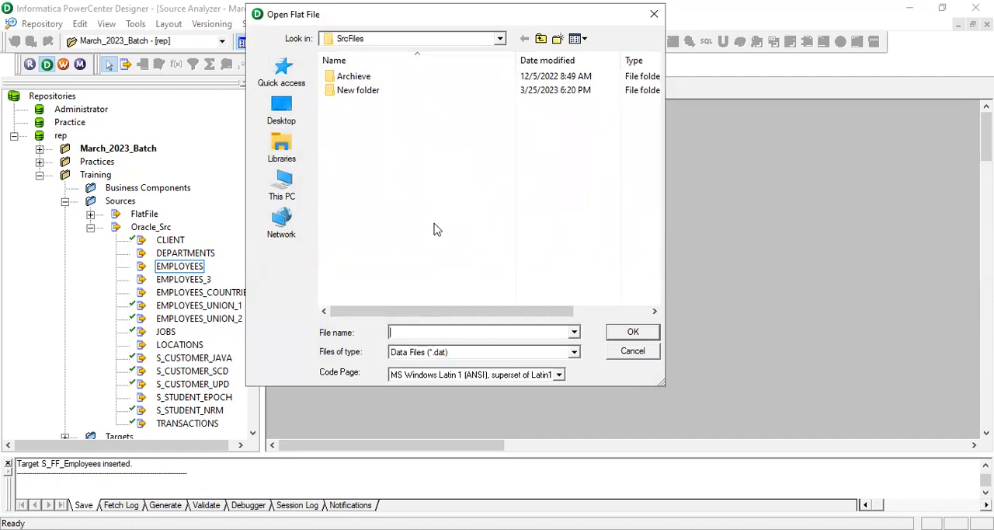
{"action": "left_click", "coordinate": [457, 354]}
{"action": "left_click", "coordinate": [445, 375]}
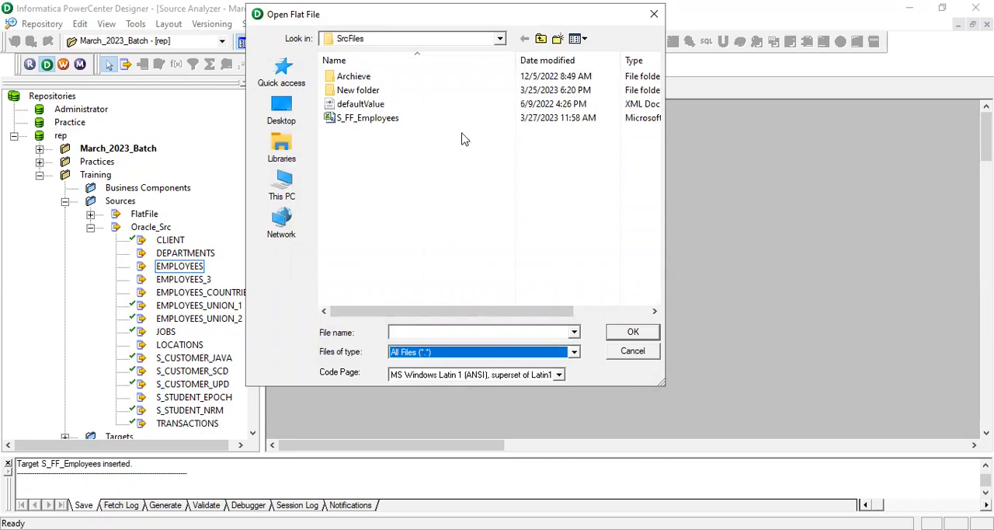
{"action": "left_click", "coordinate": [387, 121]}
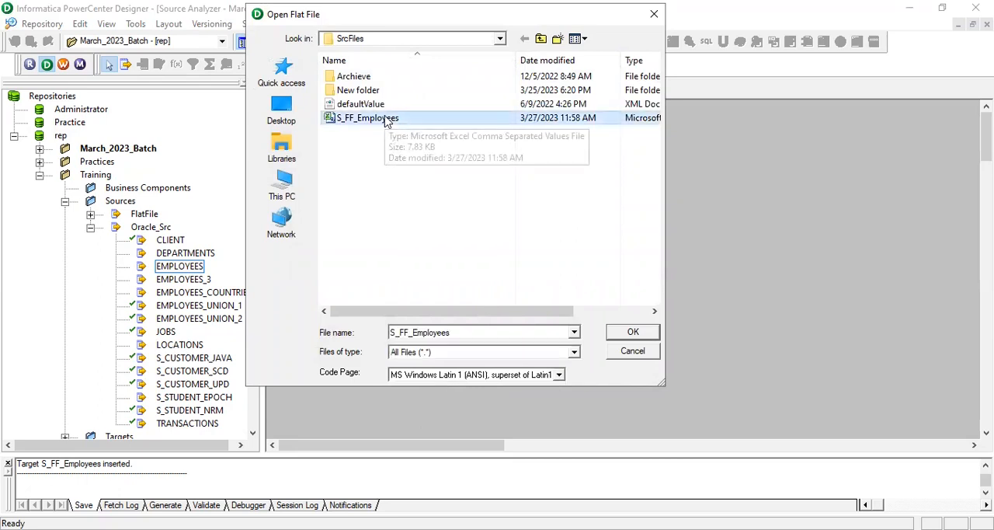
{"action": "left_click", "coordinate": [634, 332]}
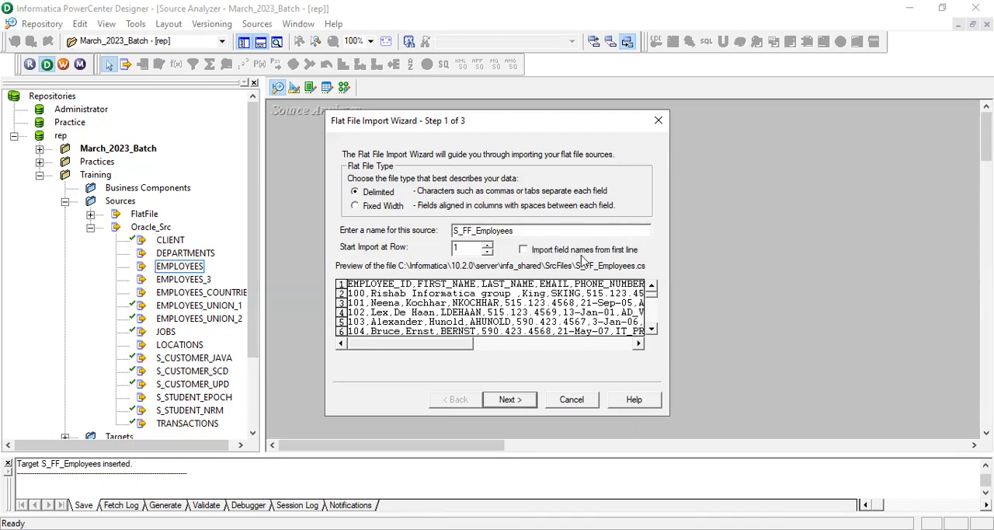
Enable importing field names from the first line of the delimited file and proceed to the delimiter settings
{"action": "left_click", "coordinate": [523, 250]}
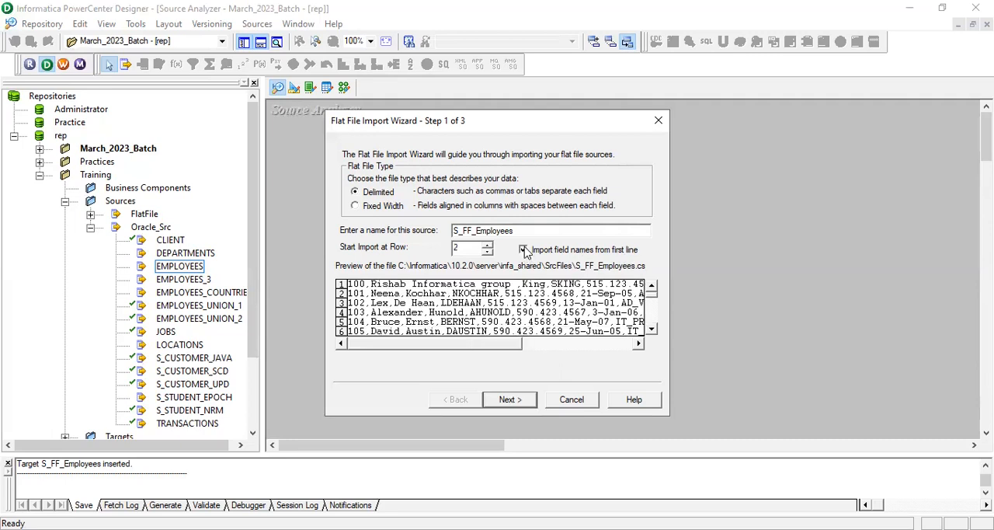
{"action": "left_click", "coordinate": [523, 250]}
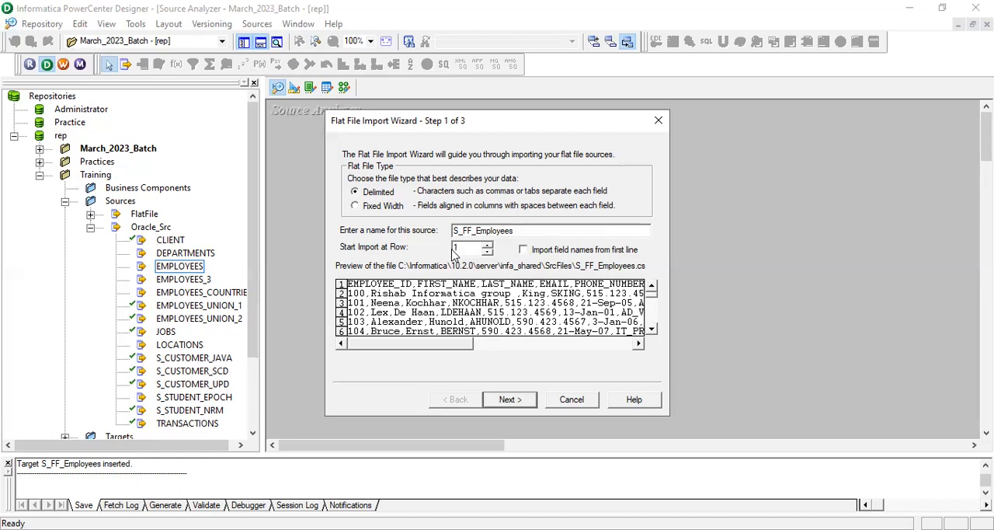
{"action": "left_click", "coordinate": [523, 250]}
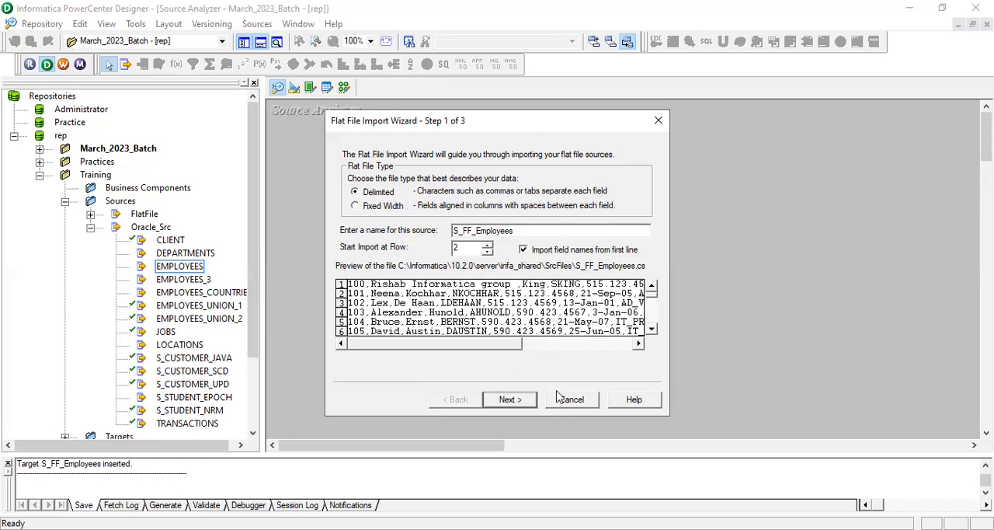
{"action": "left_click", "coordinate": [509, 399]}
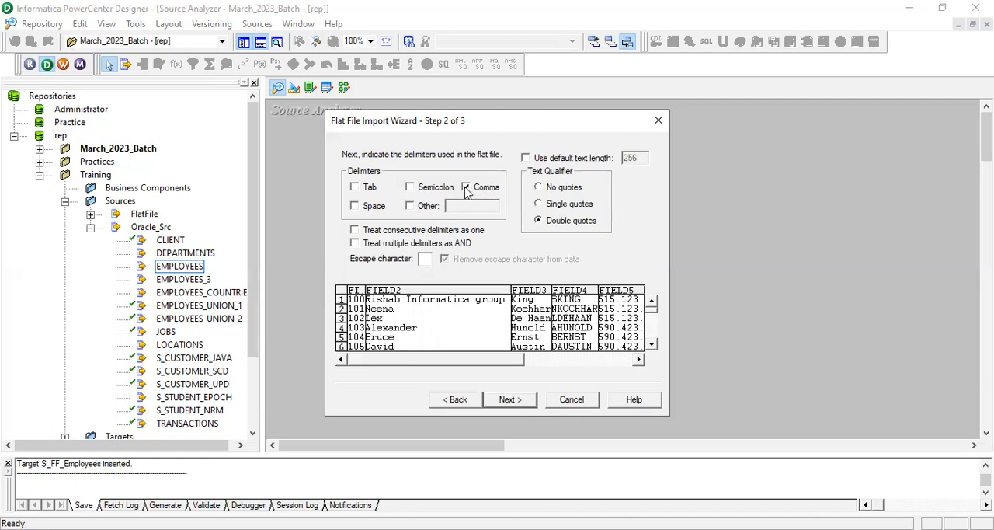
Try the preview without the Comma delimiter, restore Comma and proceed to the column definitions
{"action": "left_click", "coordinate": [466, 188]}
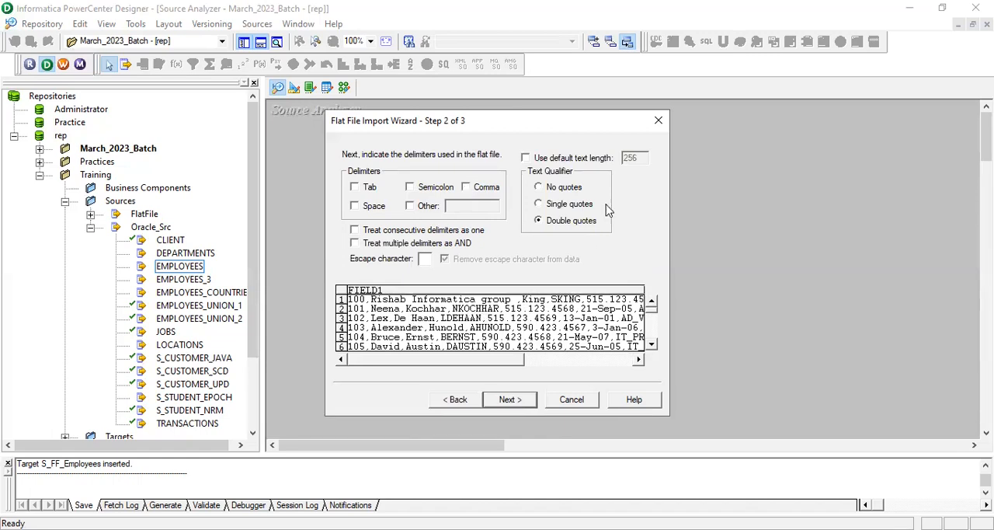
{"action": "left_click", "coordinate": [467, 188]}
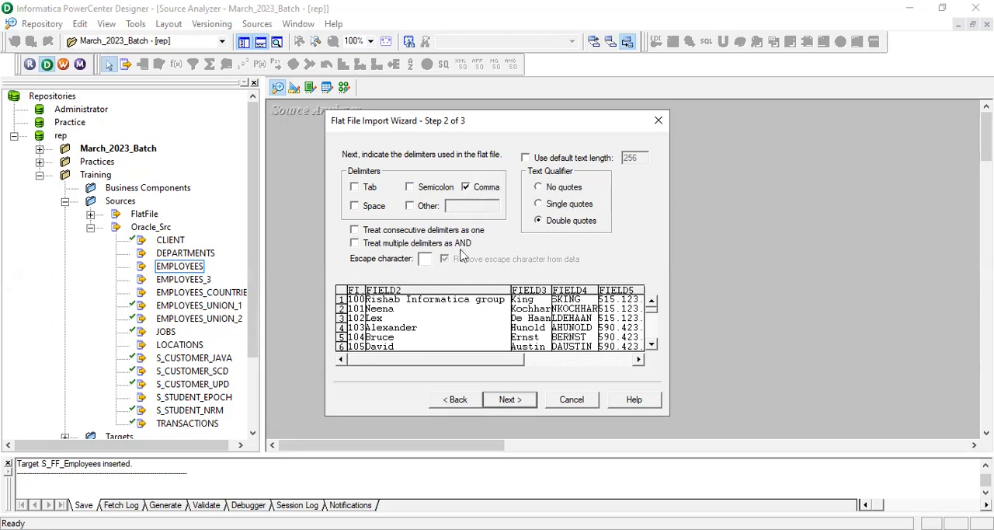
{"action": "left_click", "coordinate": [515, 402]}
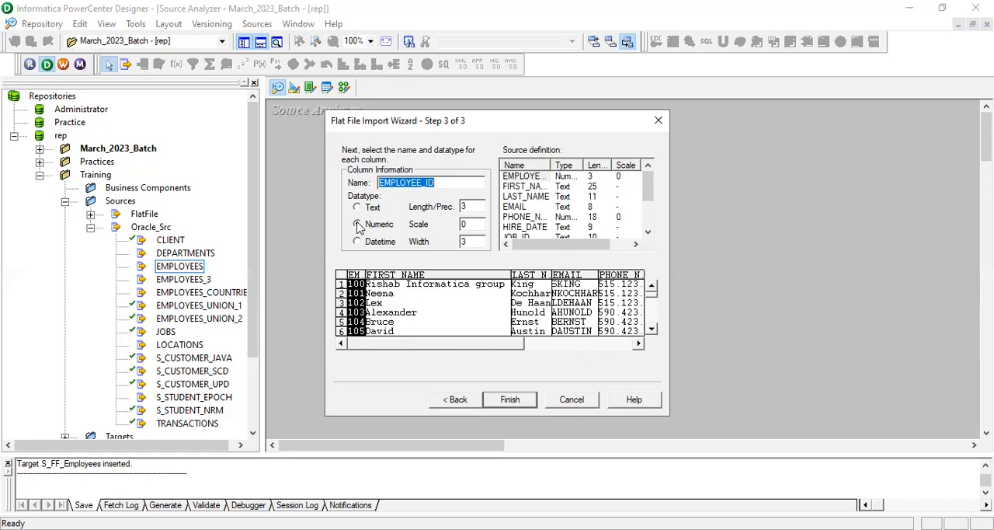
Check the FIRST_NAME, LAST_NAME and EMAIL columns, and set PHONE_NUMBER to the Text datatype with length 20
{"action": "left_click", "coordinate": [431, 310]}
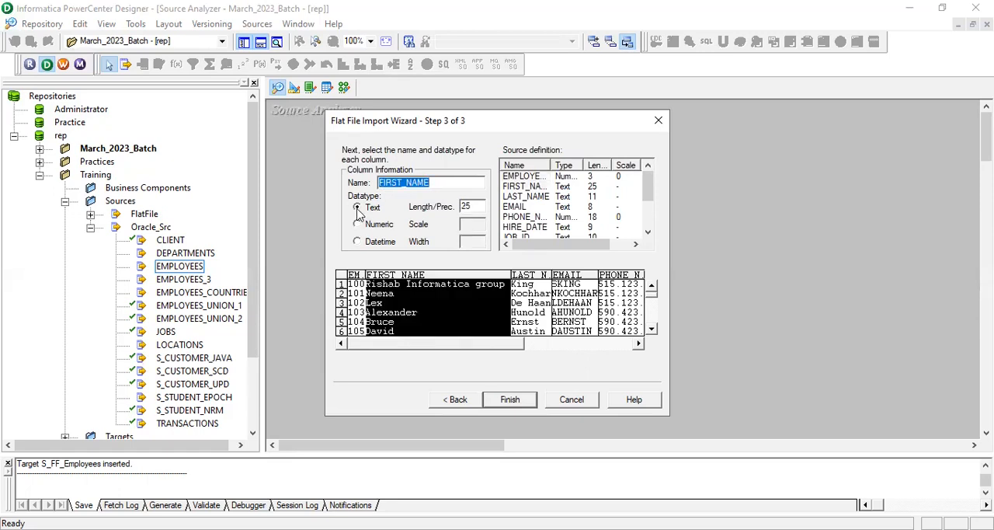
{"action": "left_click", "coordinate": [533, 300]}
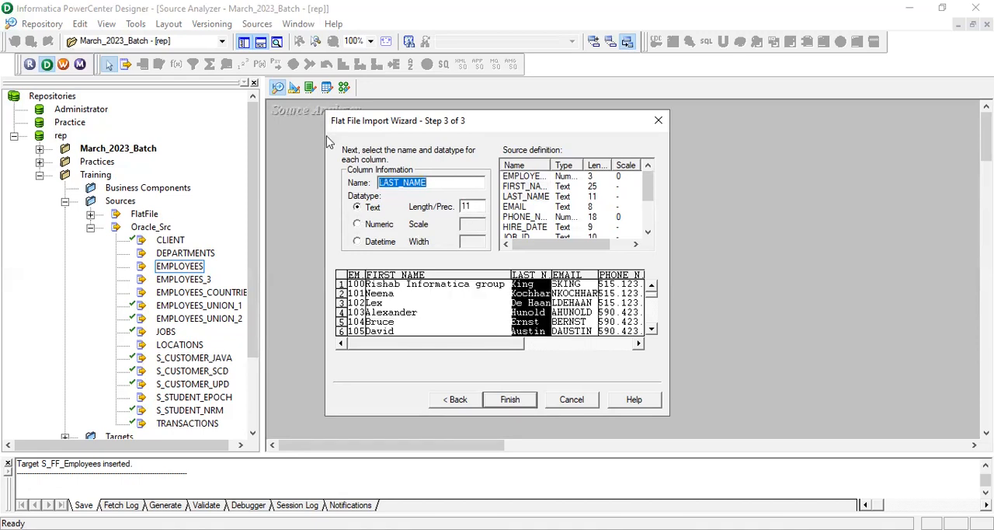
{"action": "left_click", "coordinate": [575, 312]}
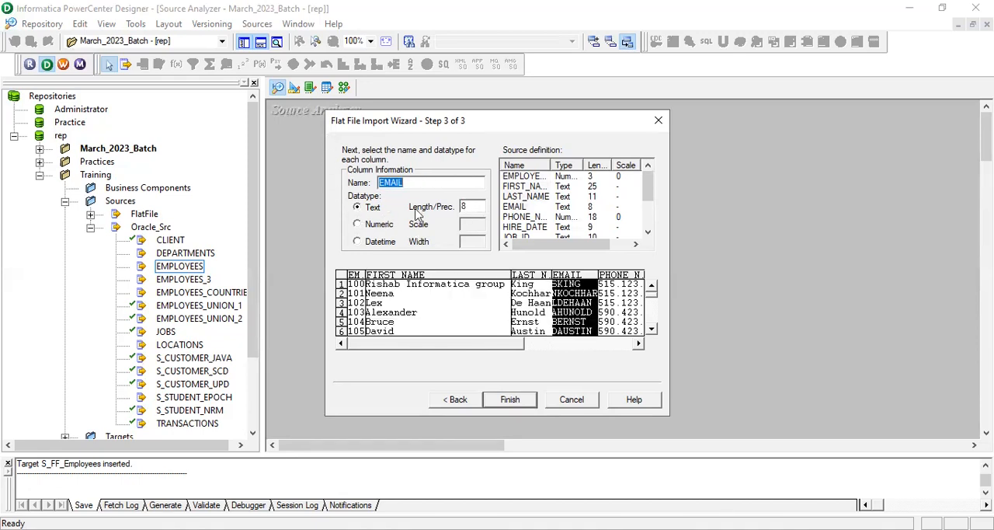
{"action": "left_click", "coordinate": [619, 311]}
{"action": "left_click_drag", "start_coordinate": [514, 346], "coordinate": [571, 343]}
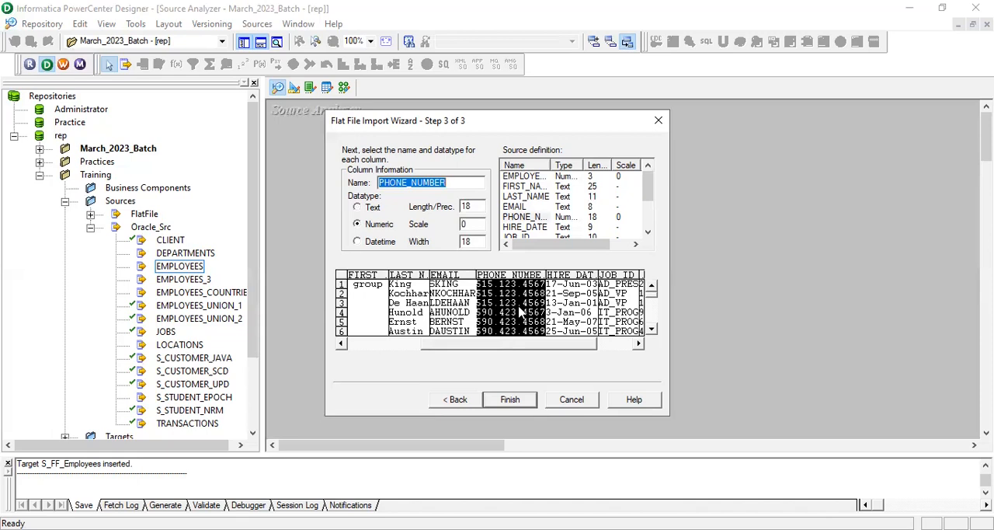
{"action": "left_click", "coordinate": [358, 208]}
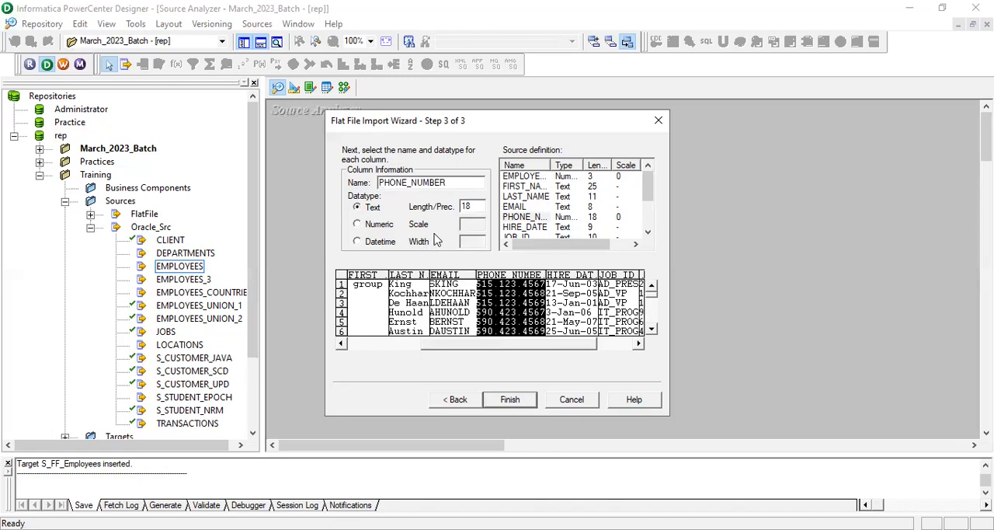
{"action": "left_click", "coordinate": [474, 205]}
{"action": "key", "text": "BackSpace"}
{"action": "key", "text": "BackSpace"}
{"action": "type", "text": "20"}
Set the HIRE_DATE column's datatype to Datetime and the COMMISSION_PCT column's datatype to Numeric
{"action": "left_click", "coordinate": [569, 307]}
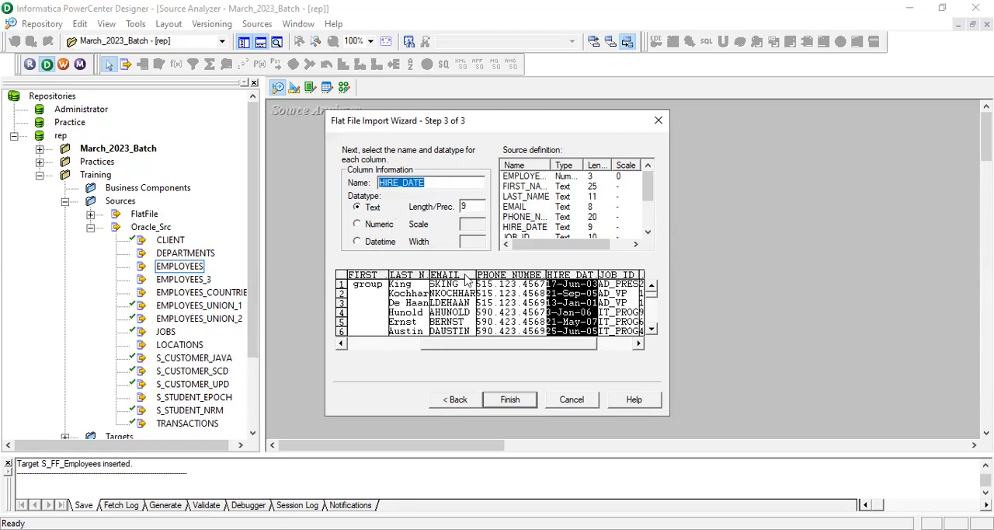
{"action": "left_click", "coordinate": [357, 242]}
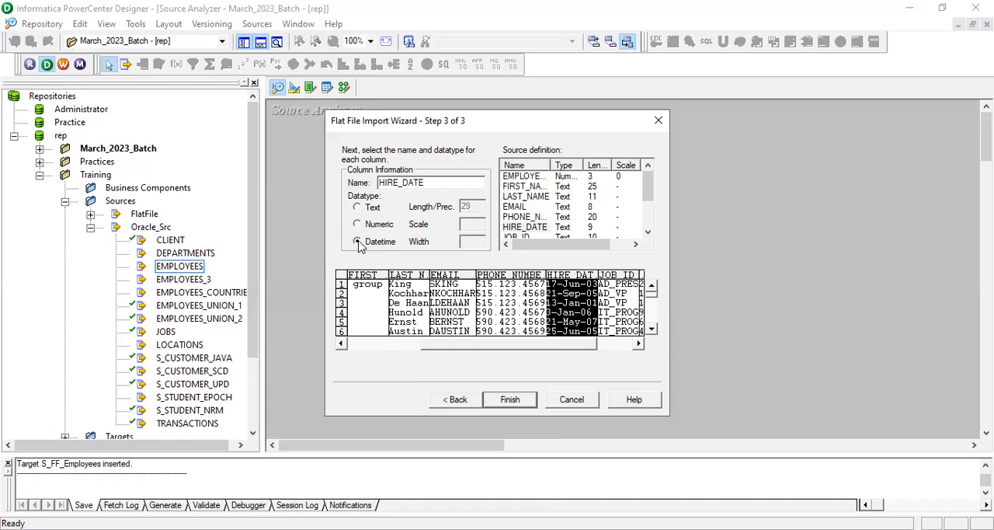
{"action": "left_click", "coordinate": [603, 344]}
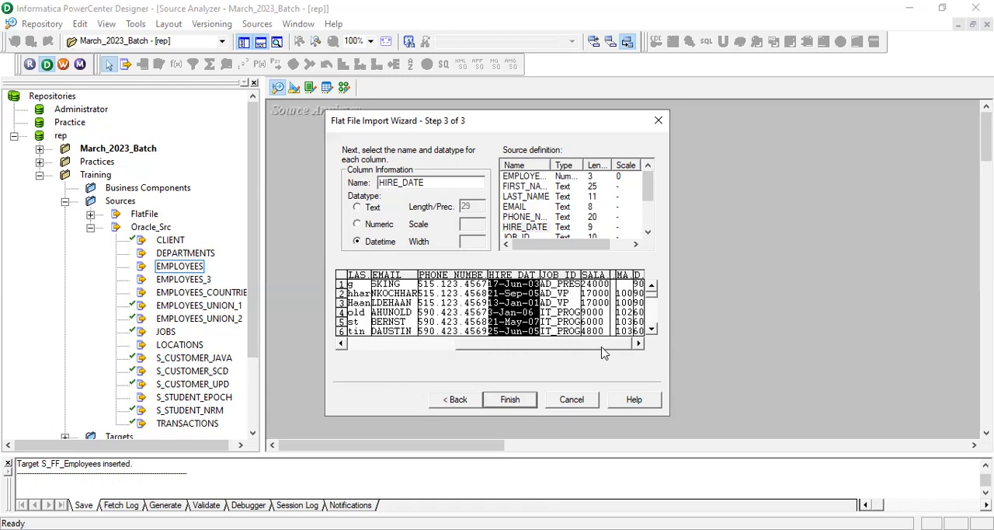
{"action": "left_click", "coordinate": [565, 303]}
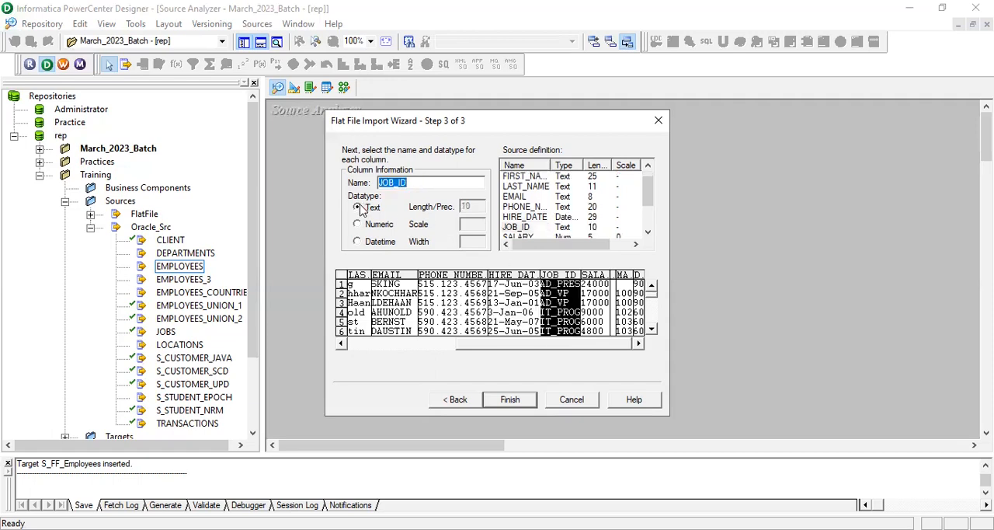
{"action": "left_click", "coordinate": [587, 303]}
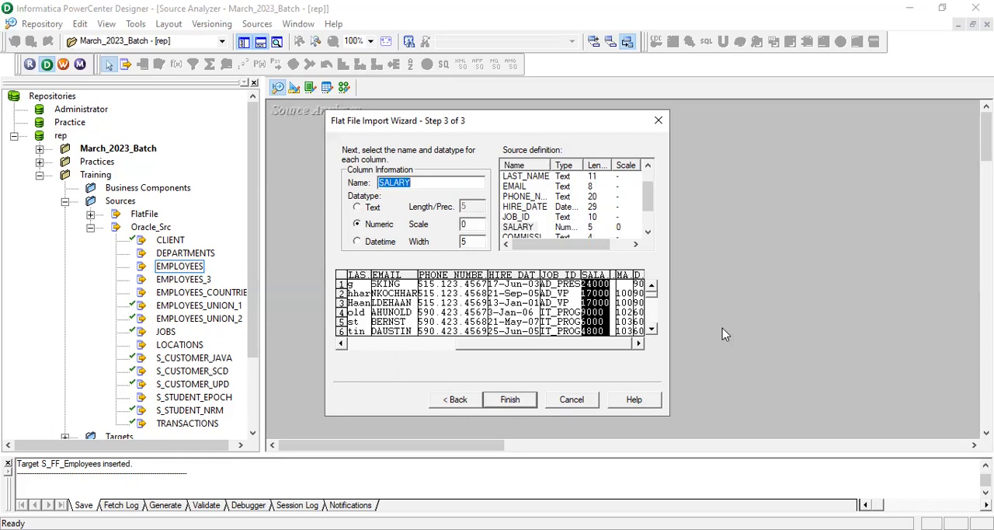
{"action": "left_click", "coordinate": [616, 304]}
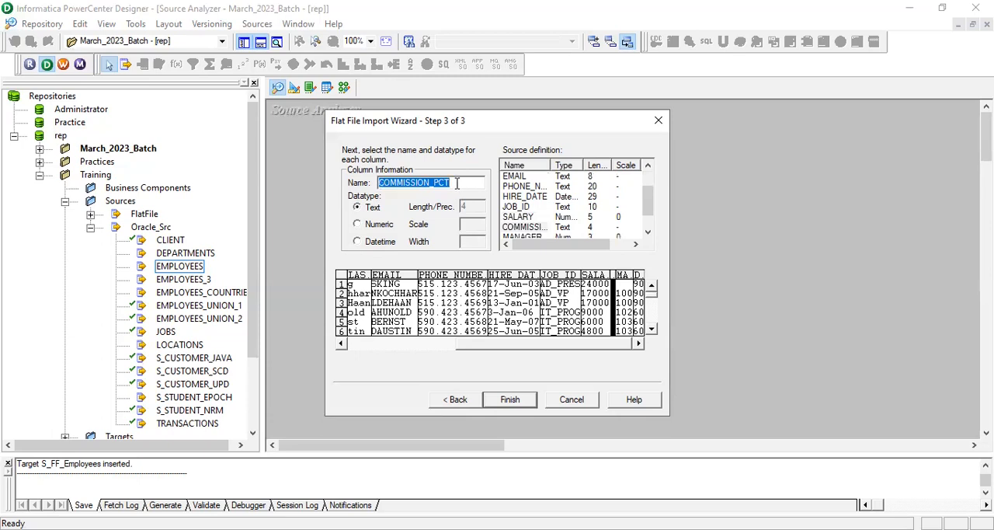
{"action": "left_click", "coordinate": [356, 224]}
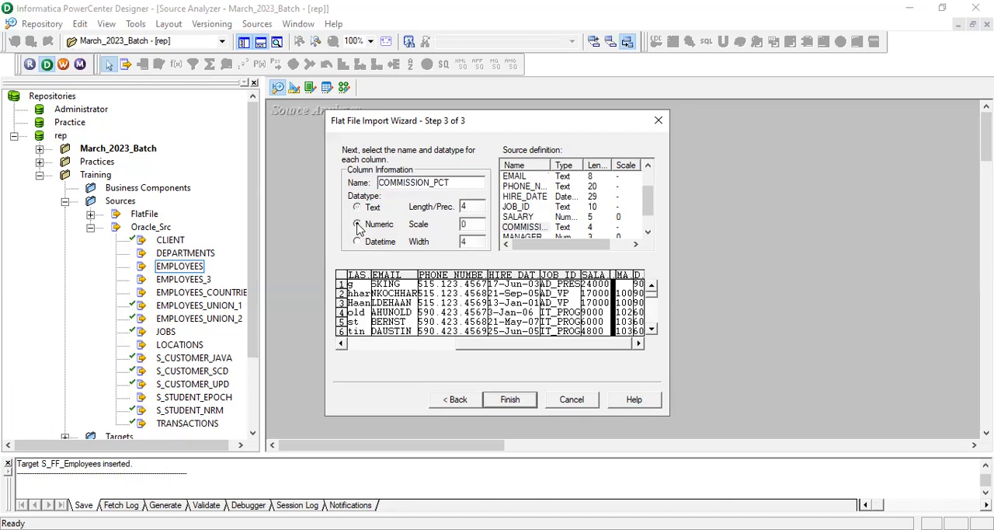
Finish the flat file import and move the S_FF_Employees source definition away from the corner of the Source Analyzer workspace
{"action": "left_click", "coordinate": [625, 300]}
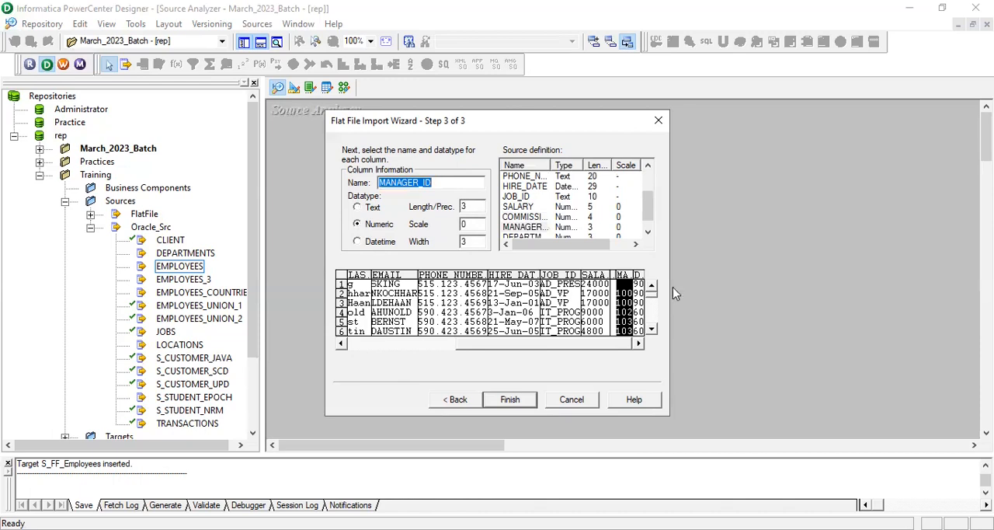
{"action": "left_click", "coordinate": [637, 295]}
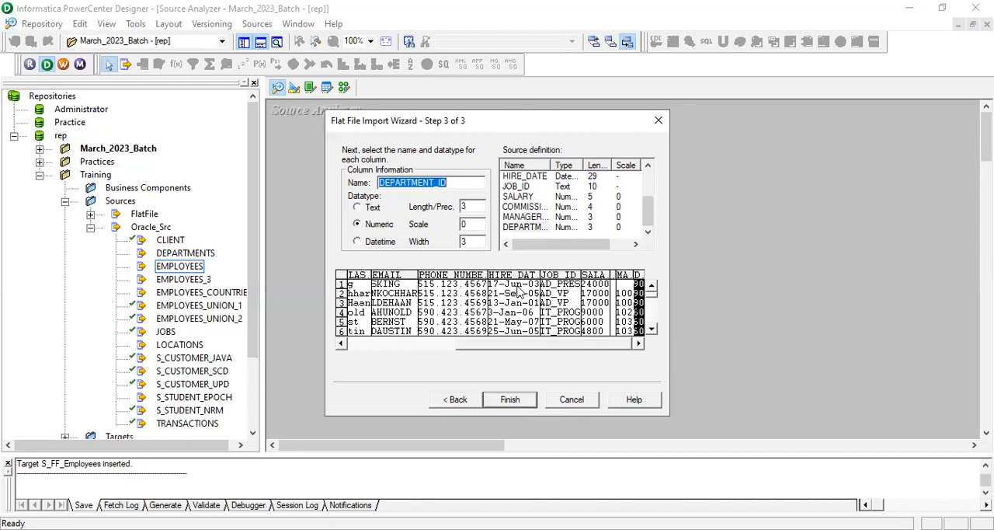
{"action": "left_click", "coordinate": [503, 309]}
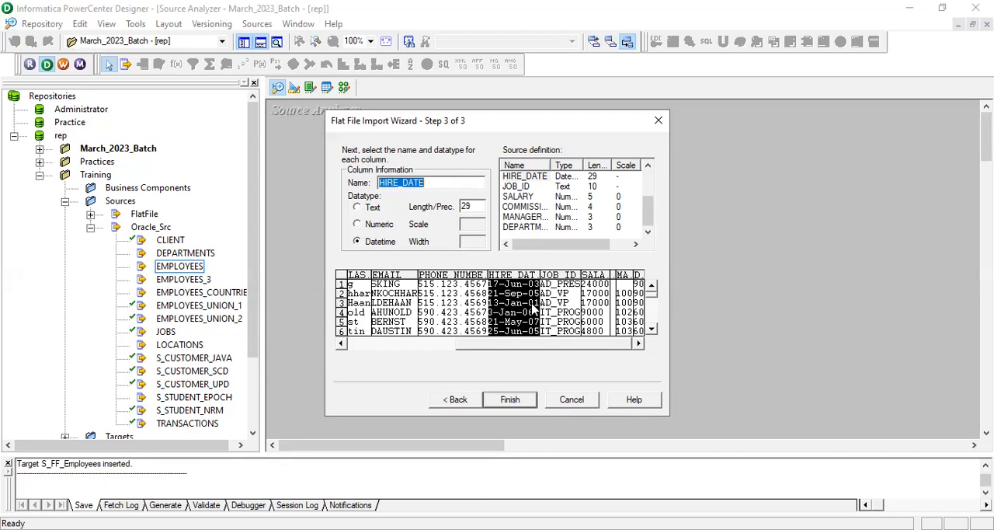
{"action": "left_click", "coordinate": [510, 400]}
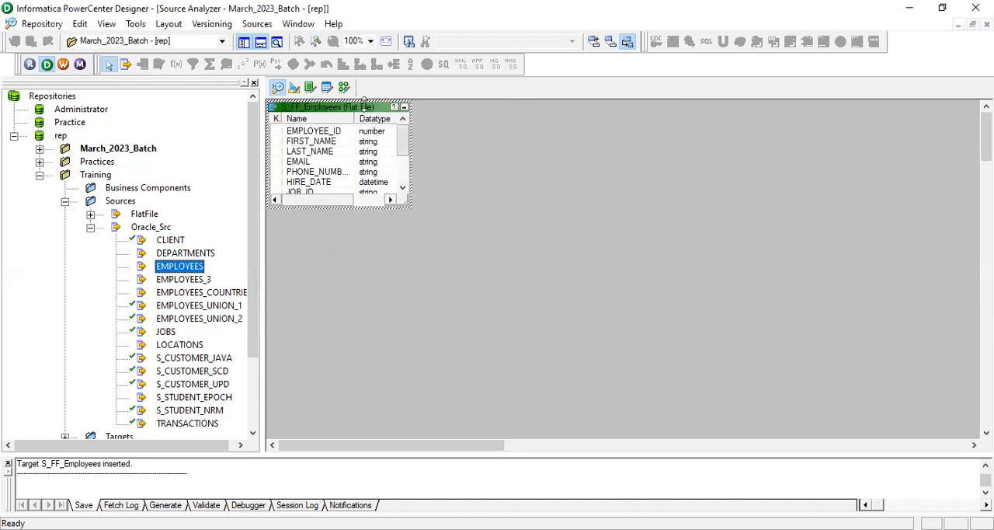
{"action": "left_click_drag", "start_coordinate": [370, 114], "coordinate": [484, 168]}
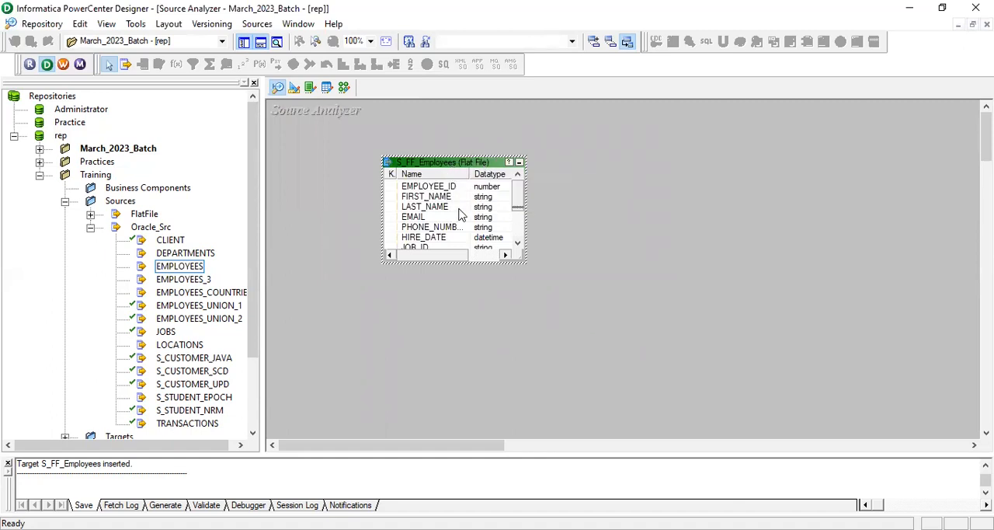
Set the datetime format of the S_FF_Employees source definition to dd-mon-yy in its properties
{"action": "double_click", "coordinate": [458, 163]}
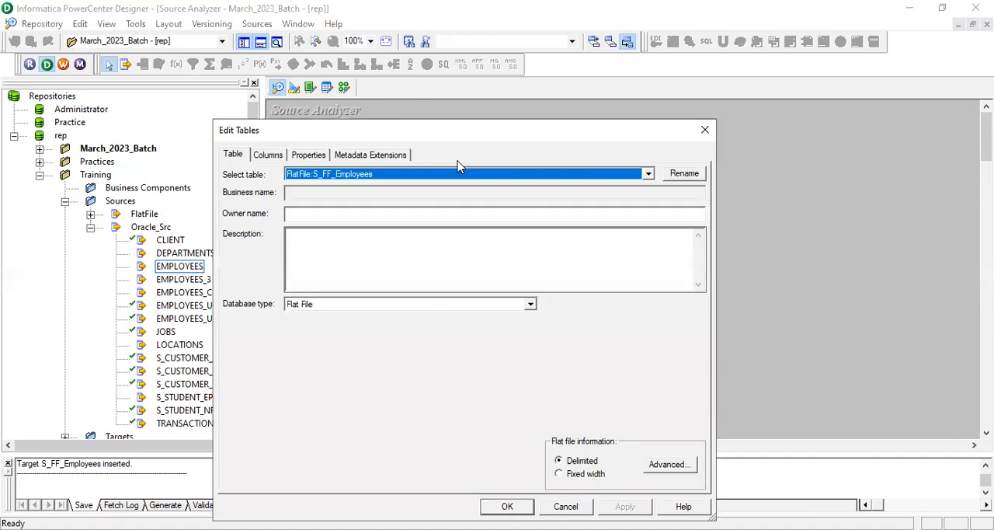
{"action": "left_click", "coordinate": [309, 156]}
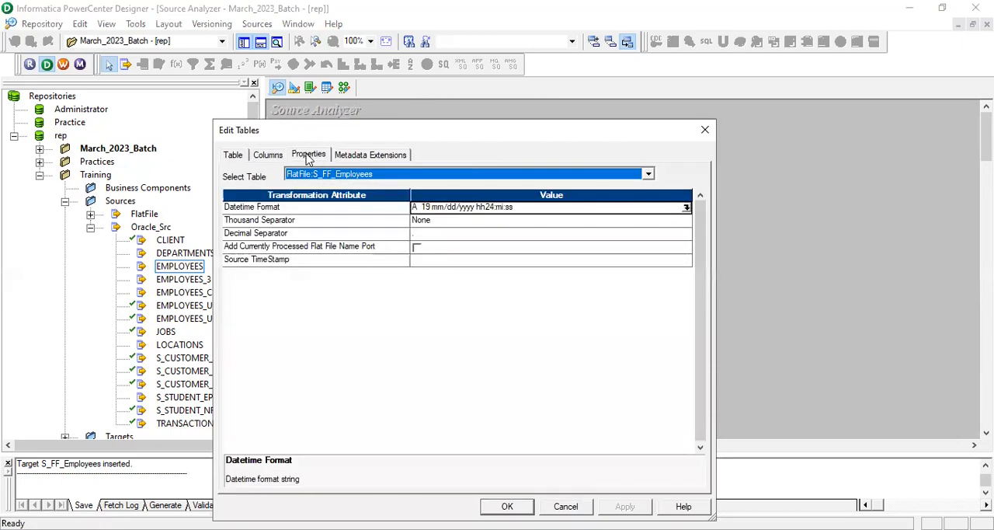
{"action": "left_click", "coordinate": [686, 209]}
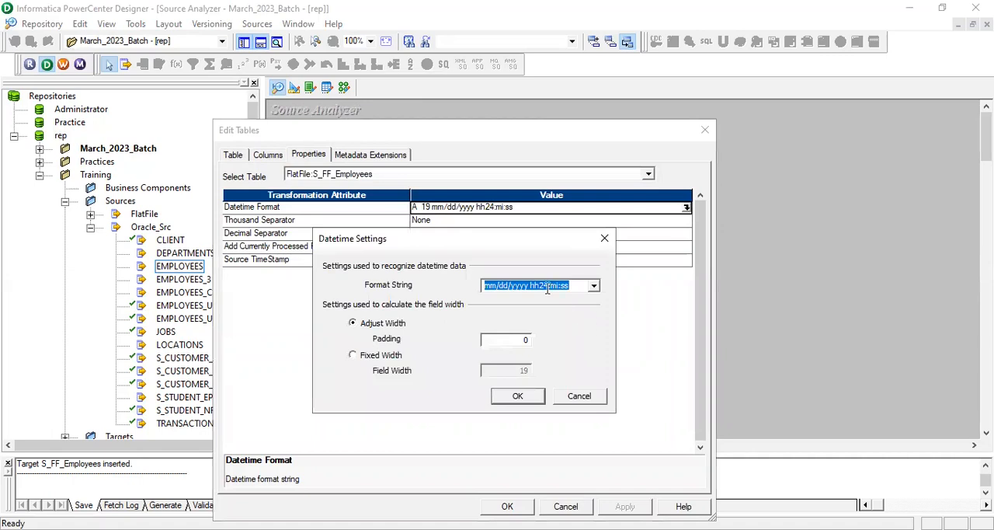
{"action": "type", "text": "dd"}
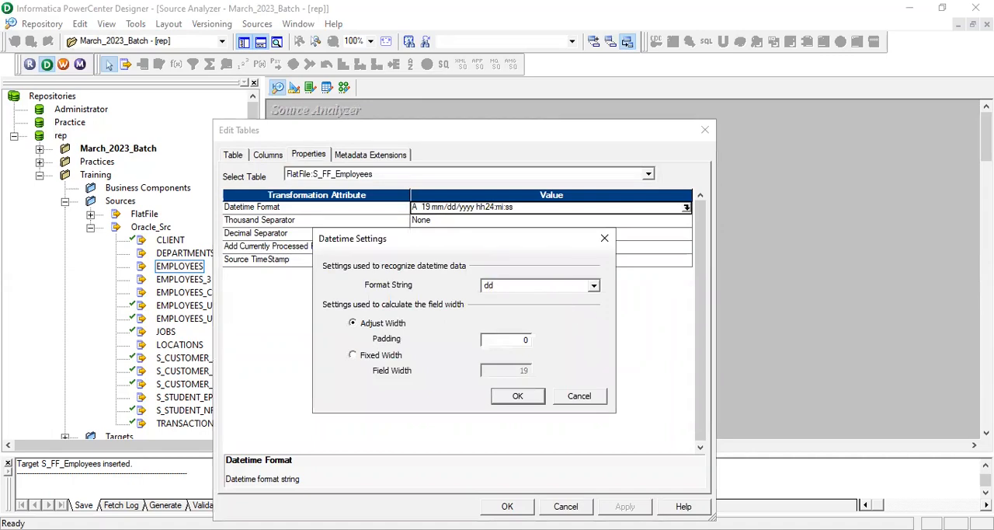
{"action": "type", "text": "-mon-yy"}
{"action": "left_click", "coordinate": [530, 398]}
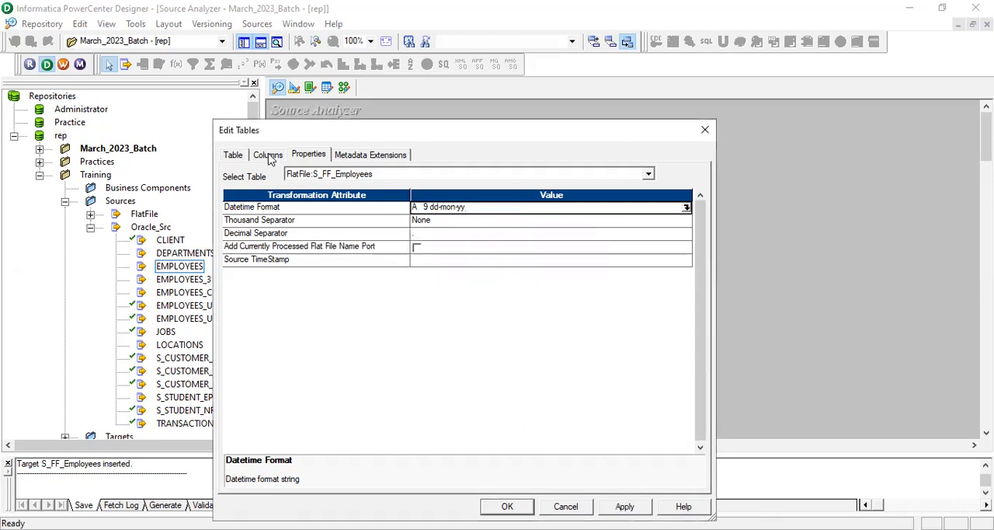
Set the FIRST_NAME column's precision to 26, apply the table edits and save the source definition to the repository
{"action": "left_click", "coordinate": [269, 155]}
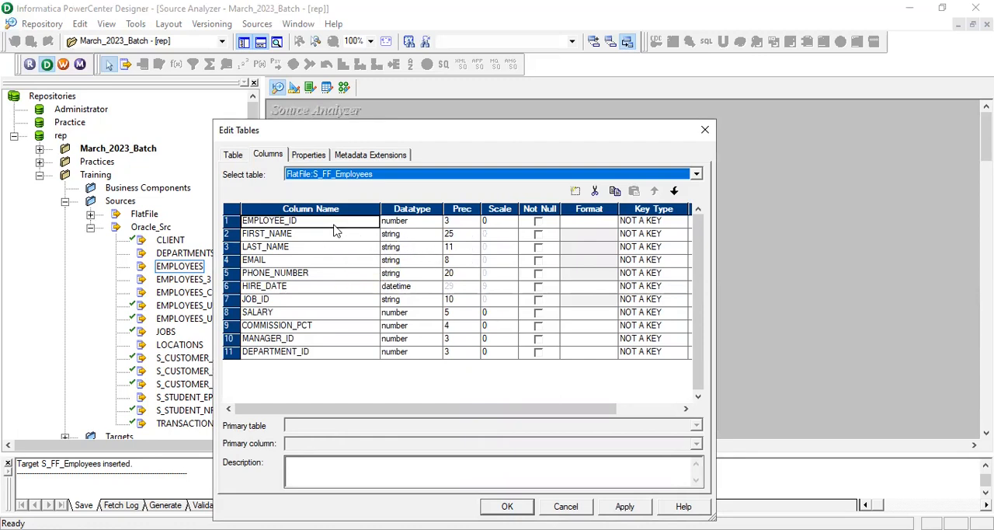
{"action": "left_click", "coordinate": [465, 238]}
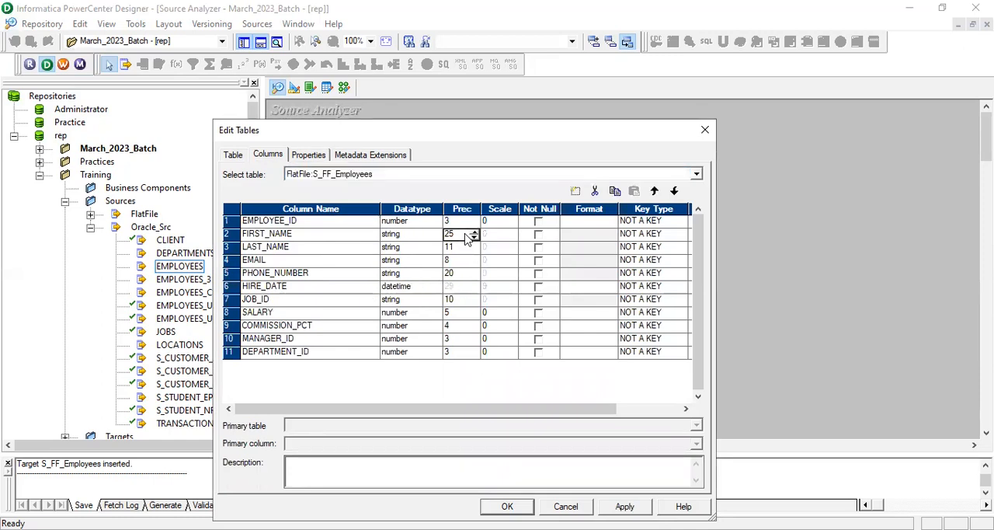
{"action": "left_click", "coordinate": [472, 230]}
{"action": "left_click", "coordinate": [475, 238]}
{"action": "left_click_drag", "start_coordinate": [521, 15], "coordinate": [511, 46]}
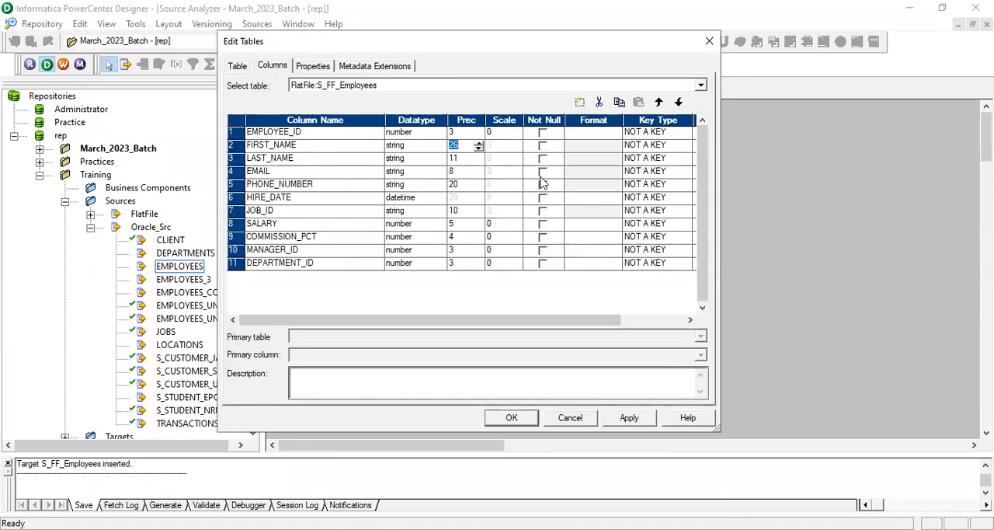
{"action": "left_click", "coordinate": [631, 417]}
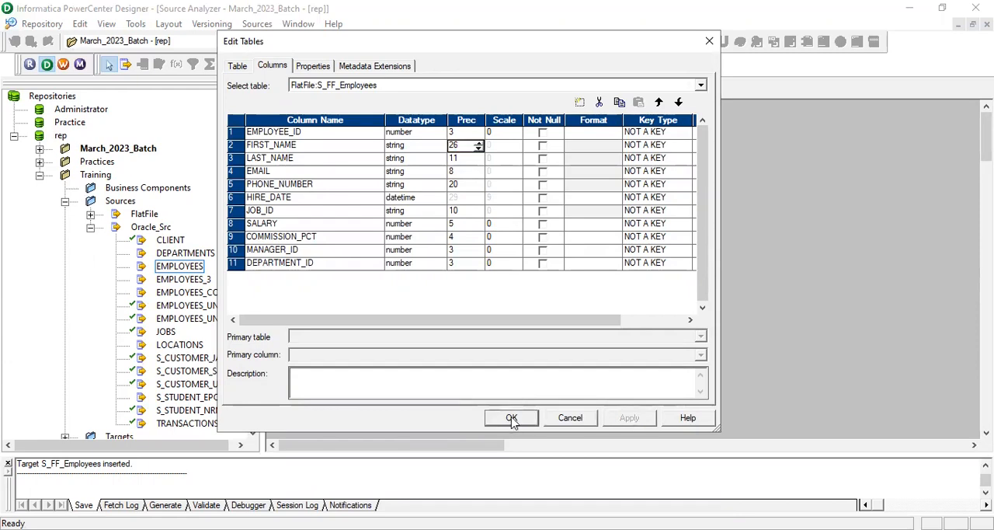
{"action": "left_click", "coordinate": [512, 418]}
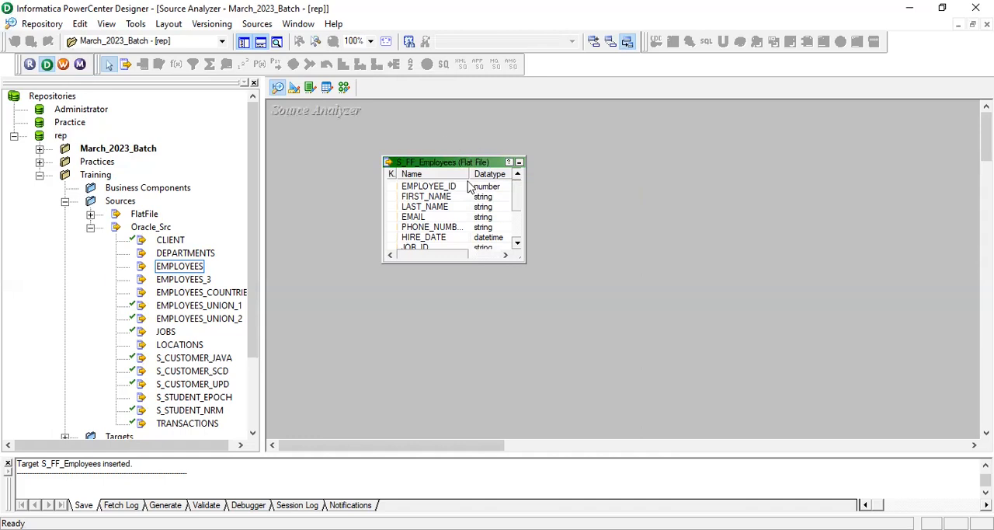
{"action": "key", "text": "ctrl+s"}
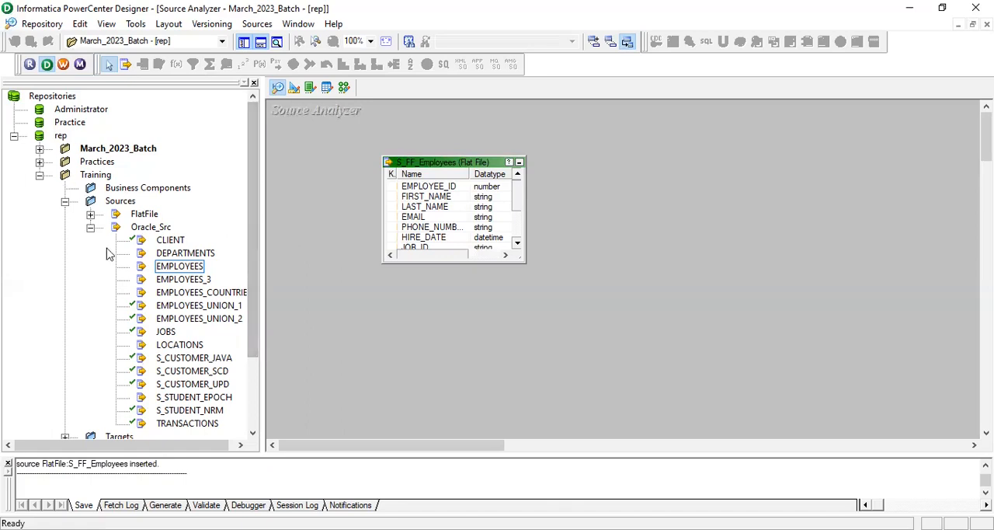
Switch to the Target Designer and locate the T_EMPLOYEES target in the Training folder
{"action": "left_click", "coordinate": [295, 89]}
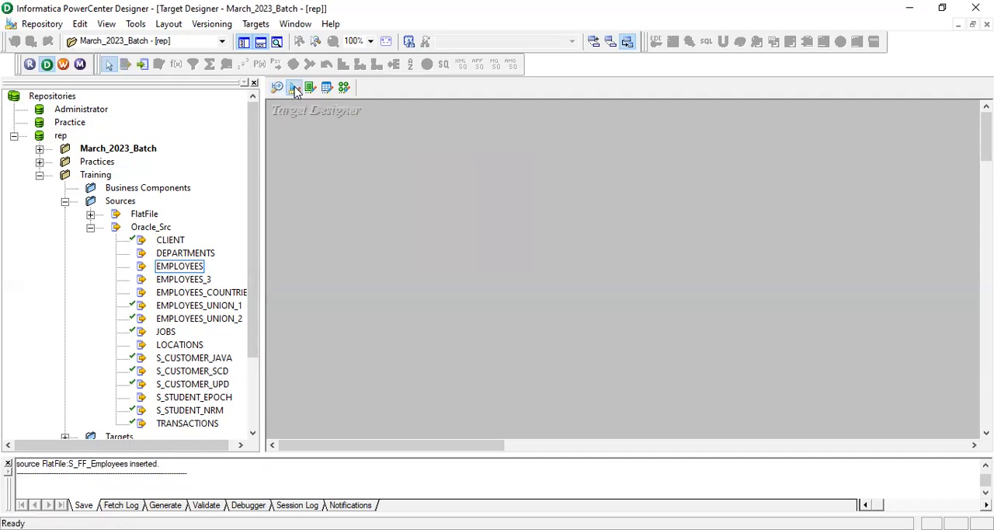
{"action": "left_click", "coordinate": [90, 227]}
{"action": "left_click", "coordinate": [65, 240]}
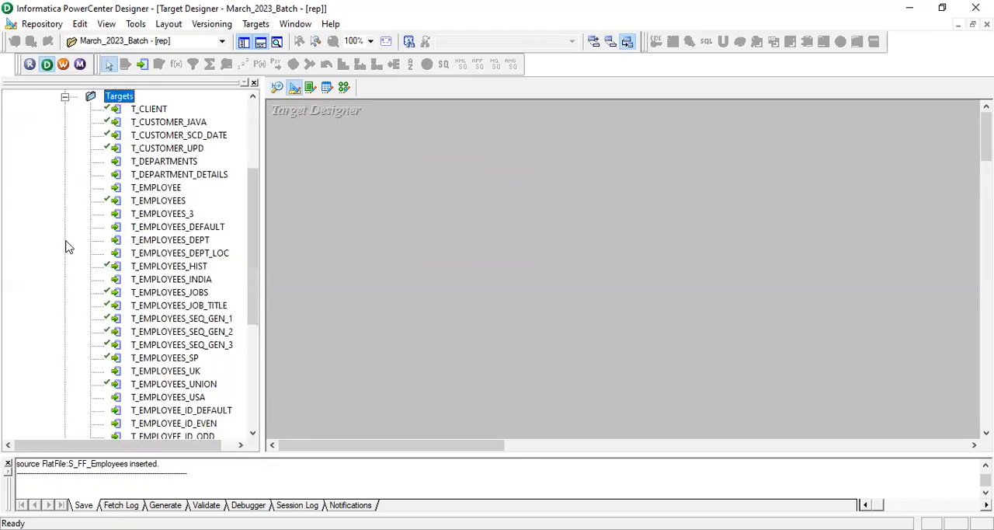
{"action": "scroll", "coordinate": [257, 225], "scroll_direction": "up", "scroll_amount": 4}
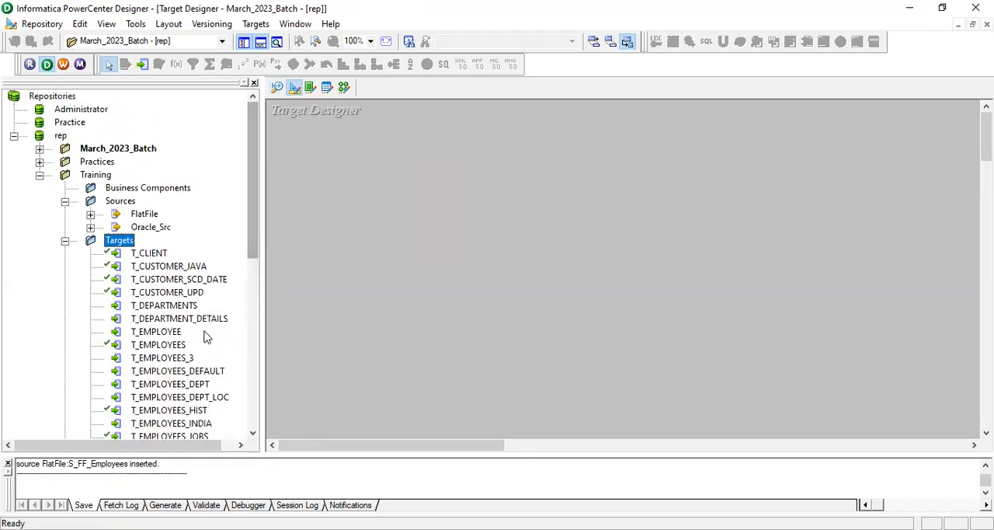
{"action": "left_click", "coordinate": [177, 346]}
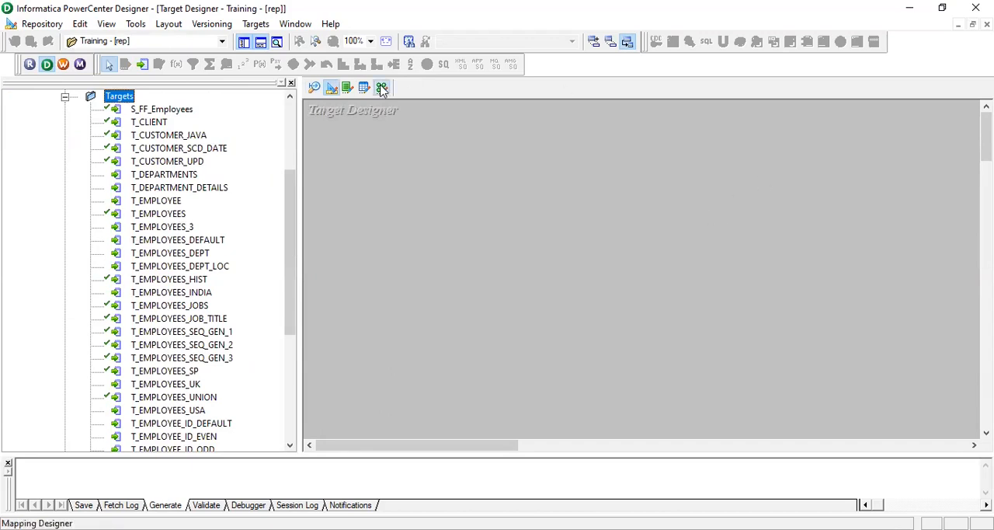
Create a new mapping named m_SFF_2_TTable_New_March in the Training folder's Mapping Designer
{"action": "left_click", "coordinate": [381, 88]}
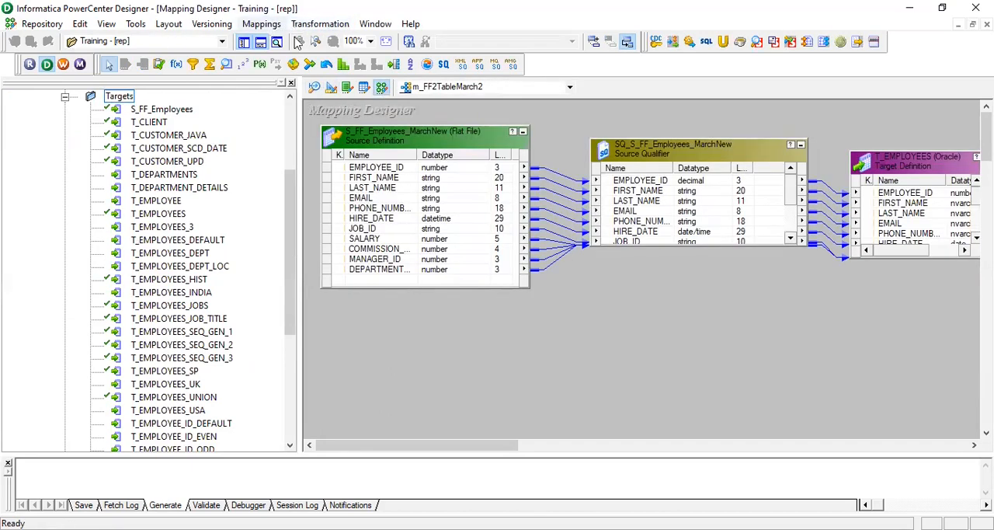
{"action": "left_click", "coordinate": [277, 42]}
{"action": "type", "text": "m_S"}
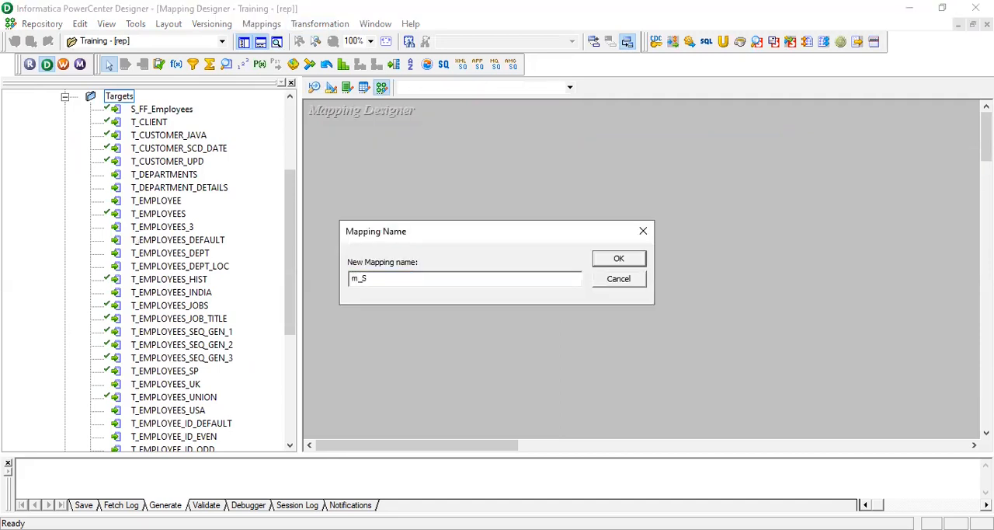
{"action": "type", "text": "FF_"}
{"action": "type", "text": "2"}
{"action": "type", "text": "_Tabel"}
{"action": "key", "text": "BackSpace"}
{"action": "key", "text": "BackSpace"}
{"action": "key", "text": "BackSpace"}
{"action": "type", "text": "ble"}
{"action": "left_click", "coordinate": [391, 278]}
{"action": "type", "text": "T"}
{"action": "left_click", "coordinate": [425, 278]}
{"action": "type", "text": "_March"}
{"action": "type", "text": "New_"}
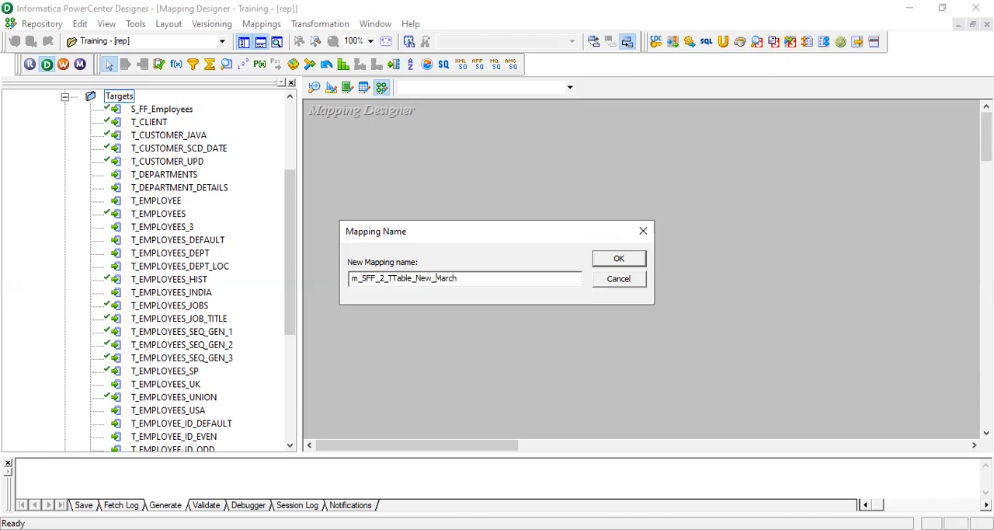
{"action": "left_click", "coordinate": [618, 259]}
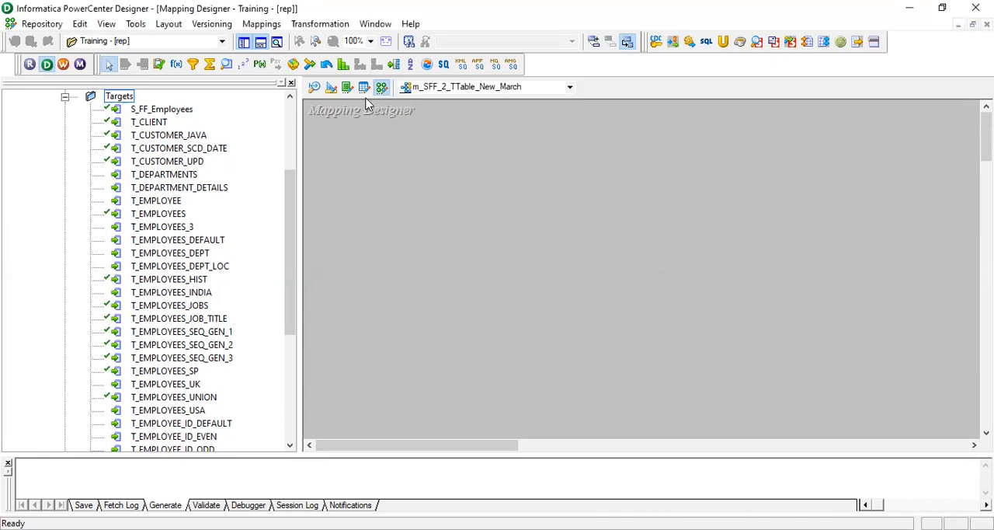
List the Training folder's flat file sources and check the properties of S_FF_Employees_MarchNew
{"action": "scroll", "coordinate": [279, 229], "scroll_direction": "up", "scroll_amount": 4}
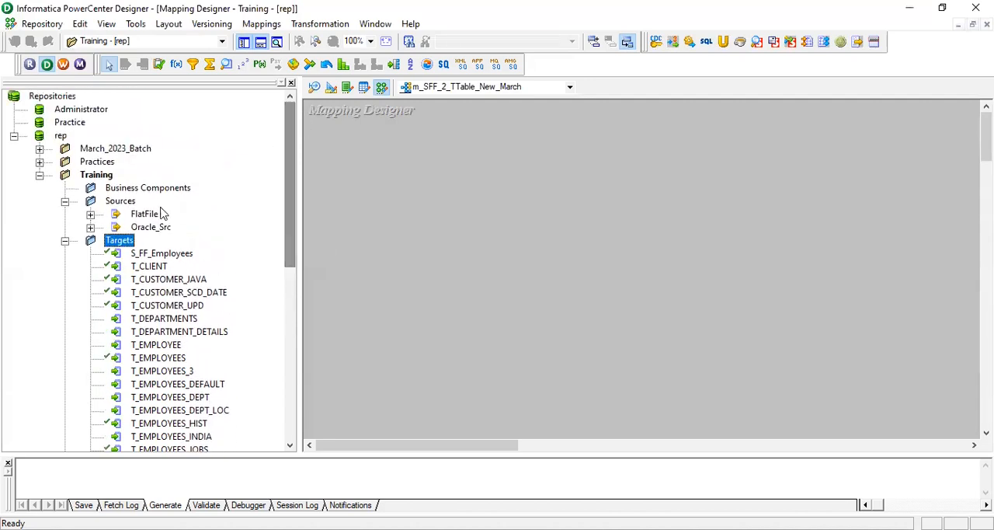
{"action": "left_click", "coordinate": [90, 214]}
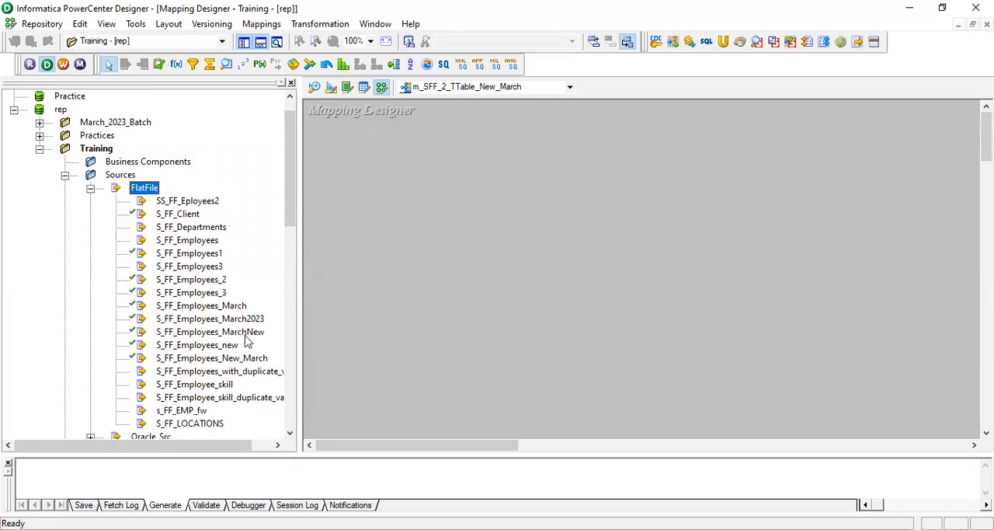
{"action": "scroll", "coordinate": [240, 334], "scroll_direction": "down", "scroll_amount": 1}
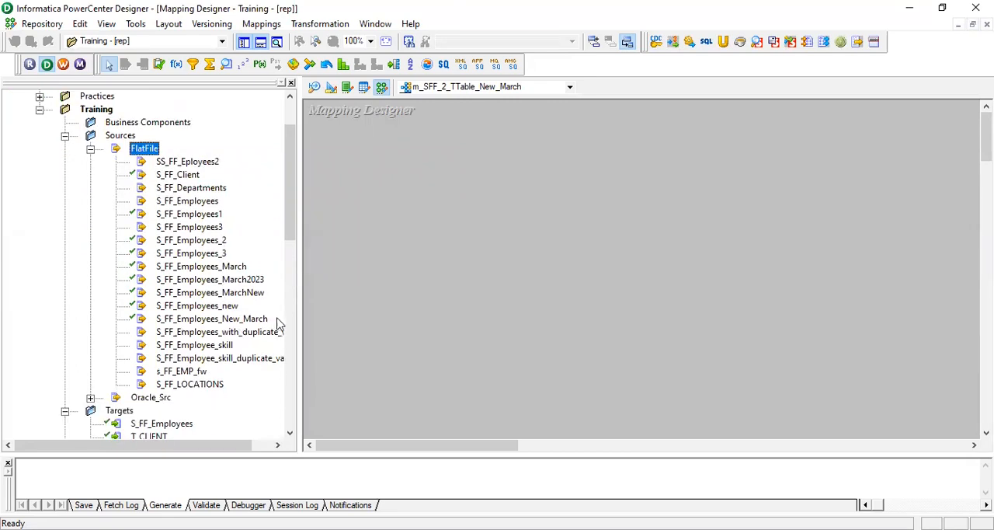
{"action": "left_click_drag", "start_coordinate": [300, 300], "coordinate": [383, 299]}
{"action": "left_click", "coordinate": [250, 295]}
{"action": "right_click", "coordinate": [250, 296]}
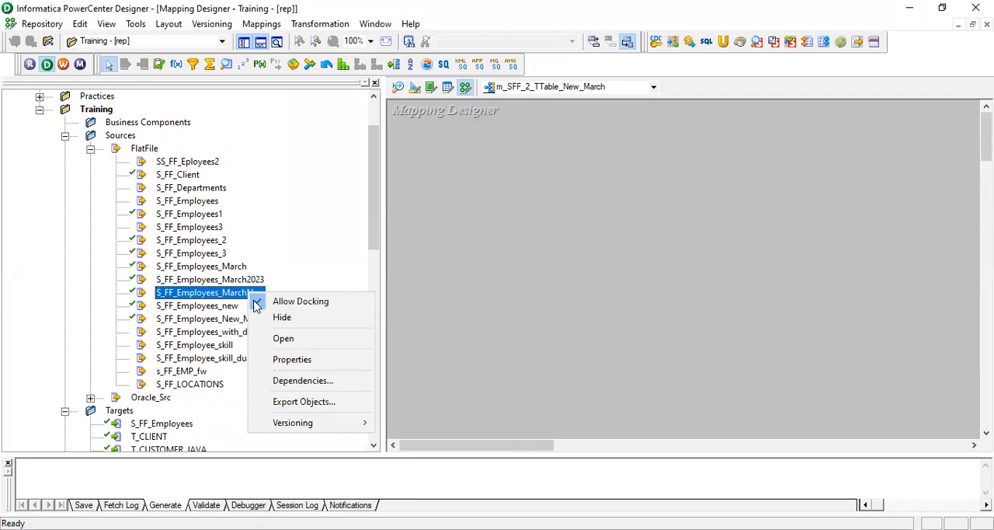
{"action": "left_click", "coordinate": [300, 358]}
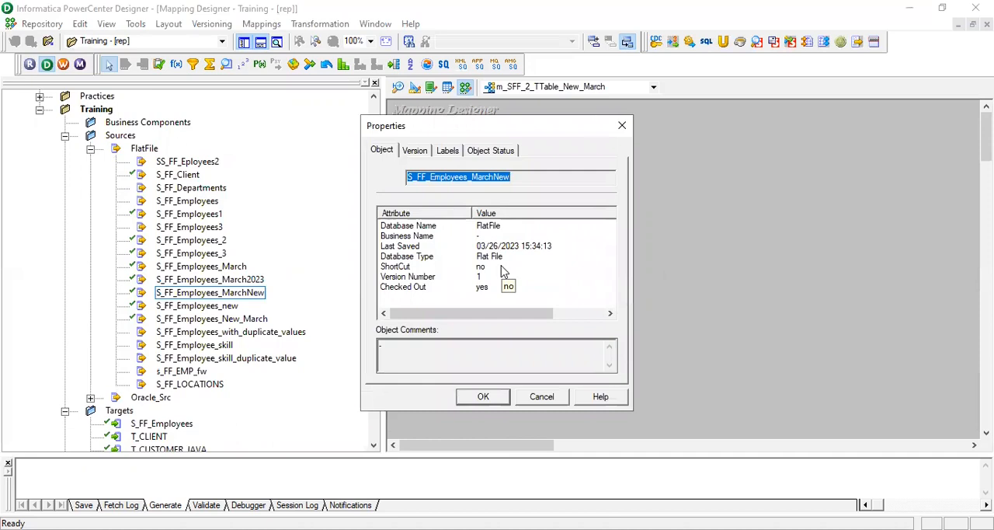
{"action": "left_click", "coordinate": [622, 125]}
Check the object properties of the S_FF_Employees_New_March flat file source
{"action": "left_click", "coordinate": [229, 320]}
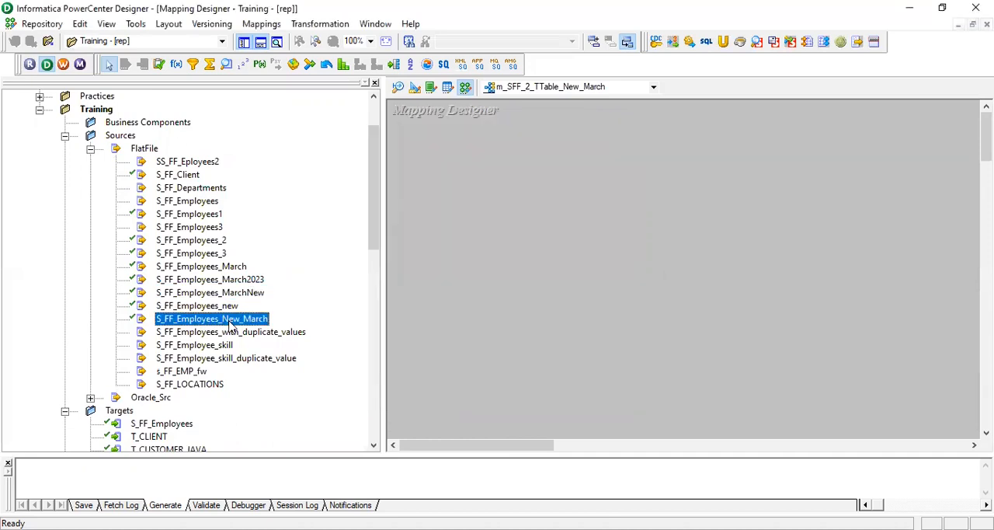
{"action": "right_click", "coordinate": [230, 325]}
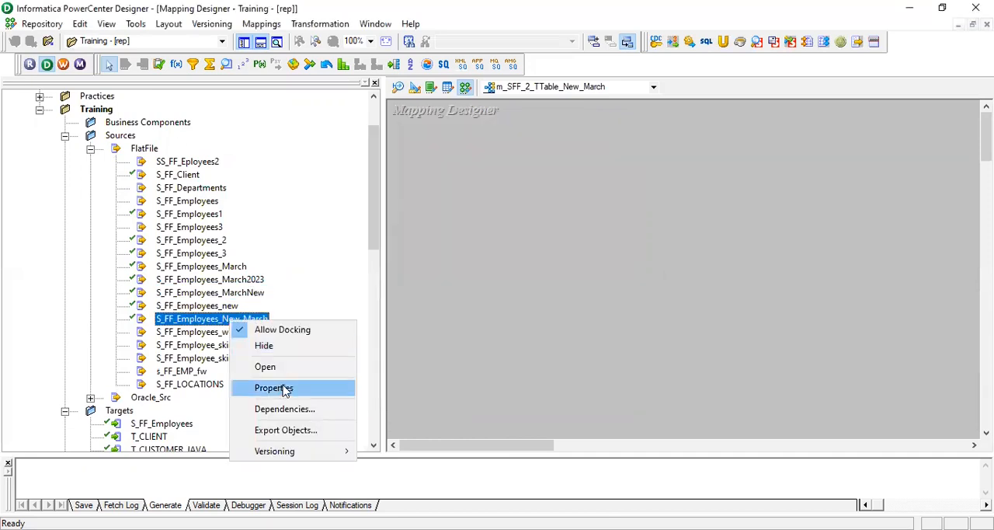
{"action": "left_click", "coordinate": [284, 388]}
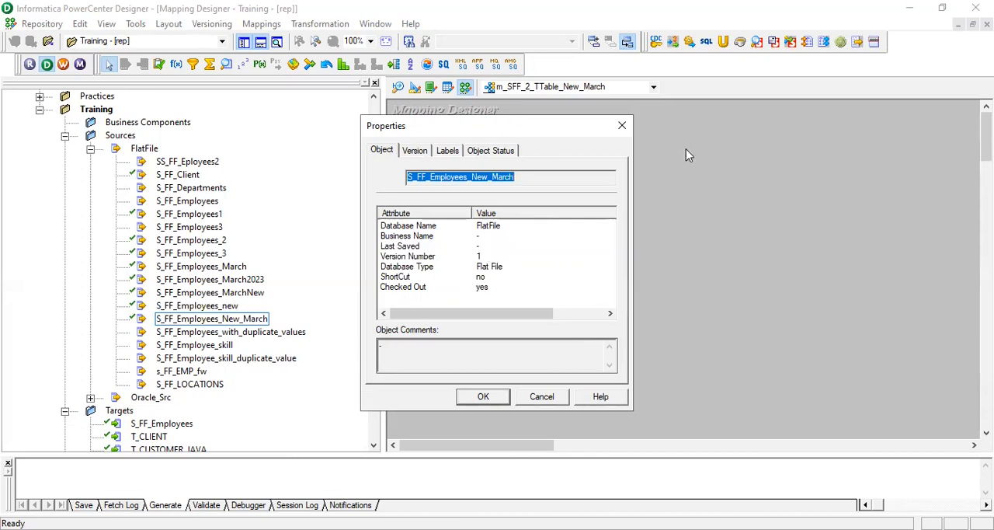
{"action": "left_click", "coordinate": [622, 126]}
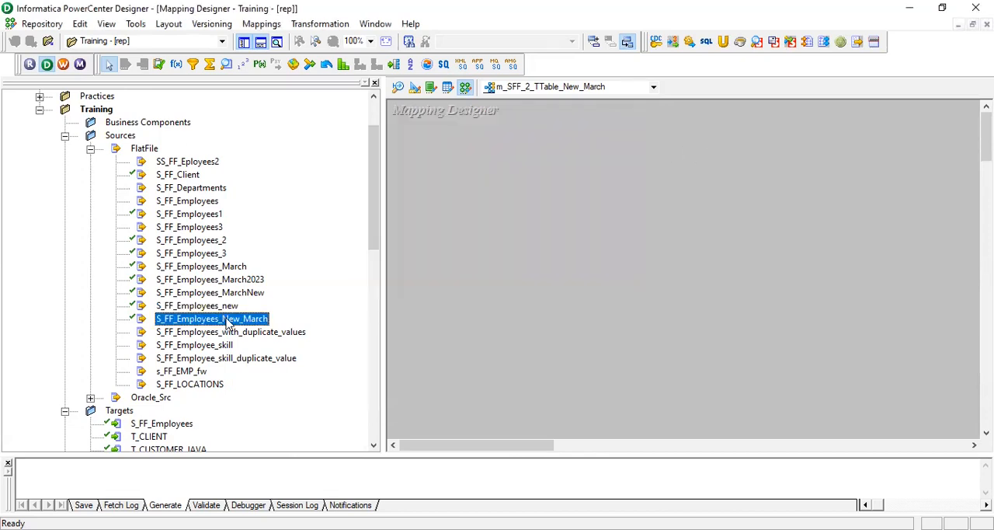
{"action": "right_click", "coordinate": [228, 325]}
{"action": "left_click", "coordinate": [286, 386]}
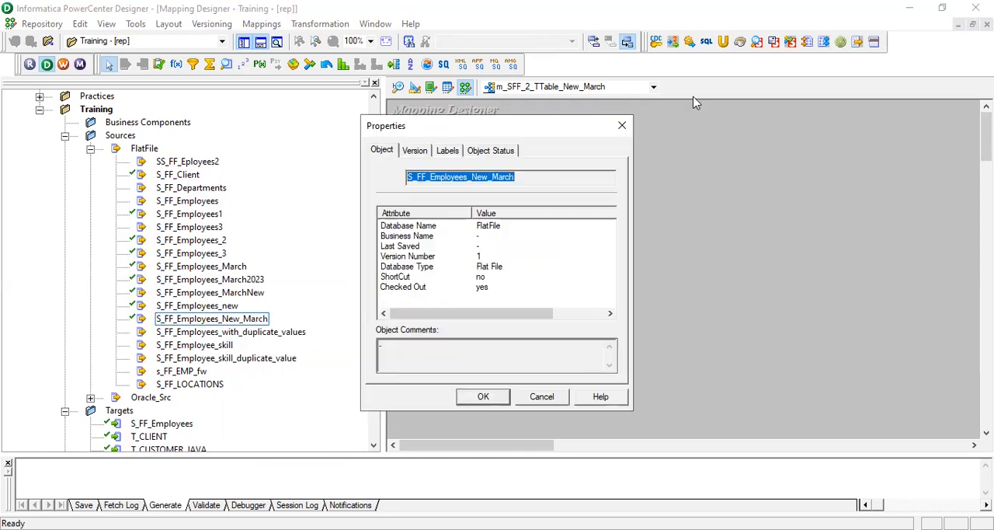
{"action": "left_click", "coordinate": [623, 126]}
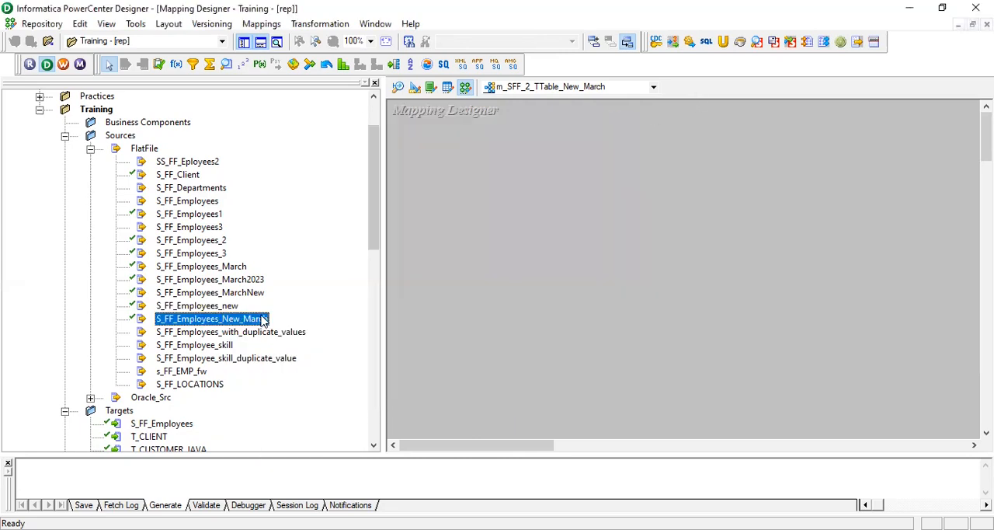
Add the S_FF_Employees_New_March source to the mapping and place its source qualifier clear to the right of the source definition
{"action": "left_click_drag", "start_coordinate": [254, 318], "coordinate": [461, 241]}
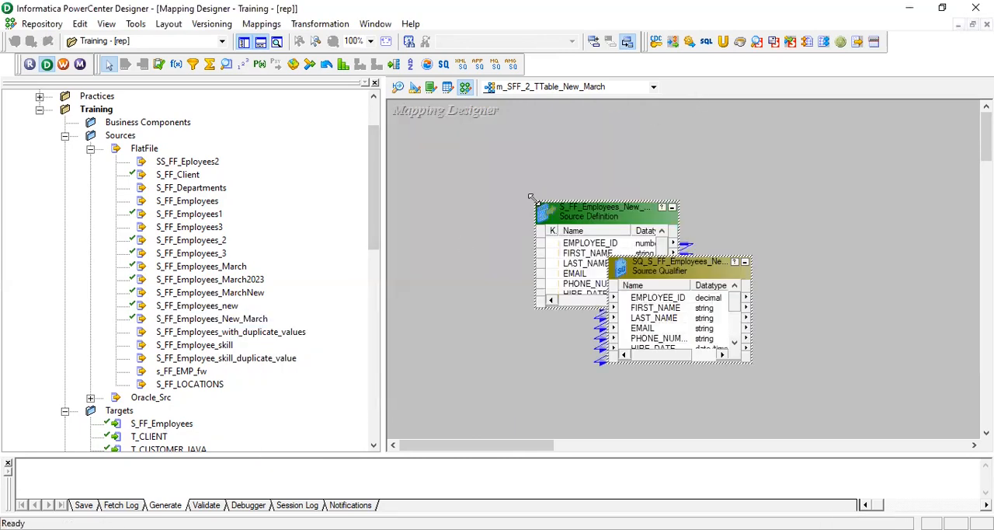
{"action": "left_click_drag", "start_coordinate": [530, 197], "coordinate": [522, 195]}
{"action": "left_click_drag", "start_coordinate": [385, 205], "coordinate": [306, 207]}
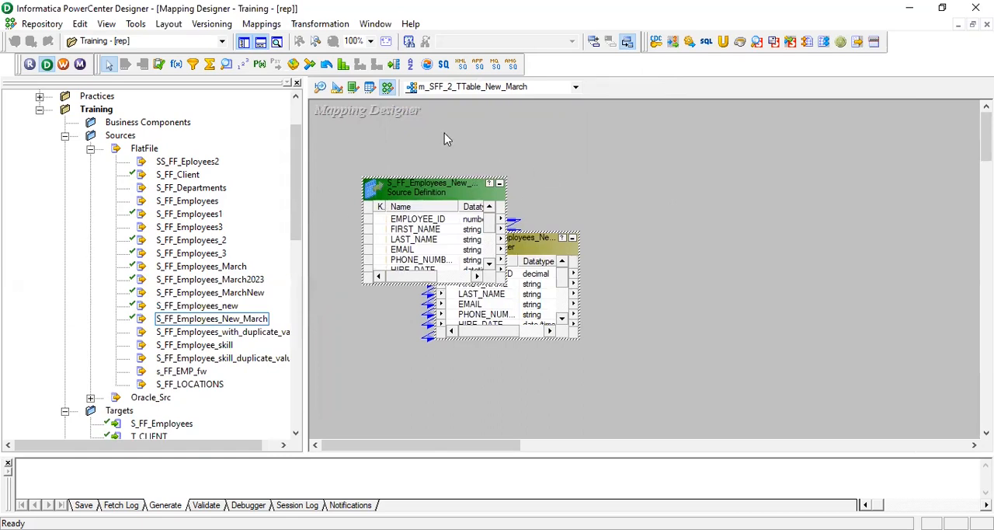
{"action": "left_click_drag", "start_coordinate": [512, 250], "coordinate": [561, 233]}
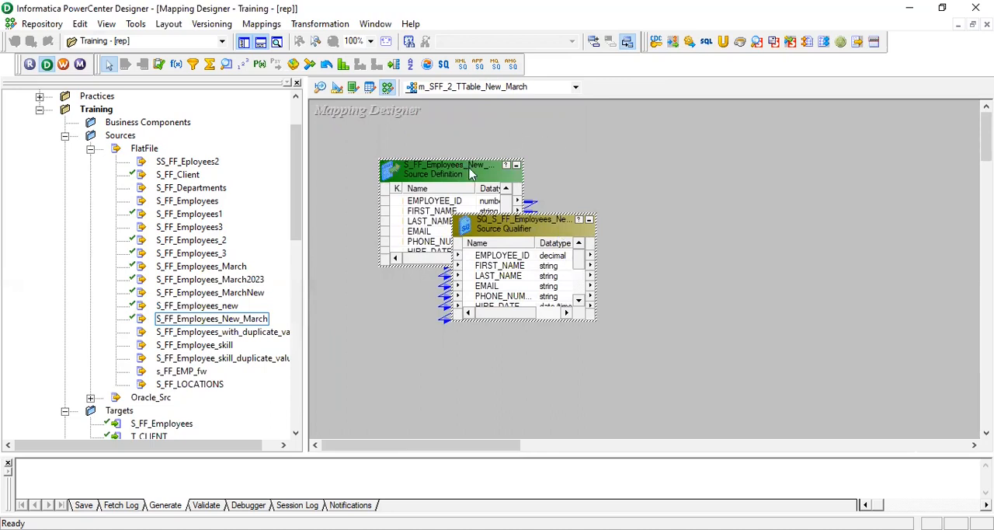
{"action": "left_click_drag", "start_coordinate": [469, 174], "coordinate": [455, 179]}
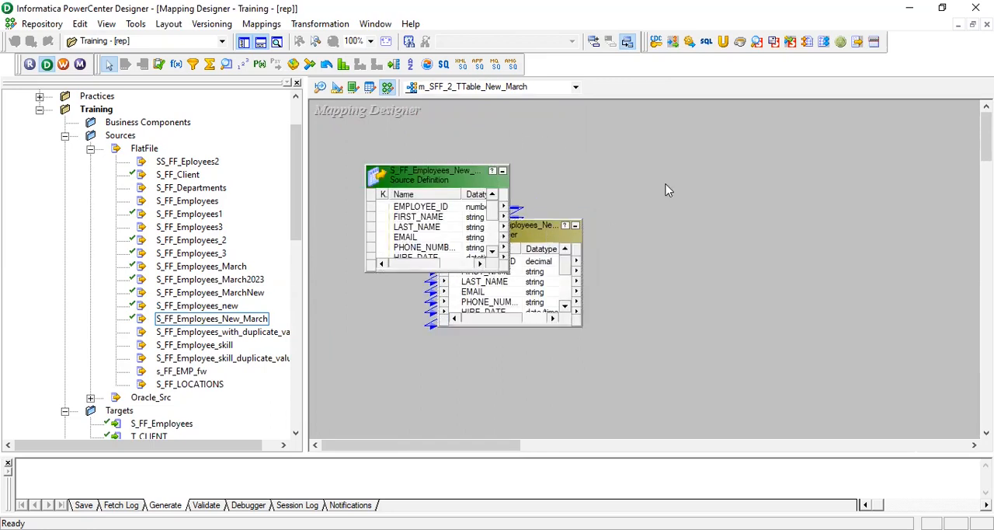
{"action": "left_click_drag", "start_coordinate": [542, 233], "coordinate": [704, 181]}
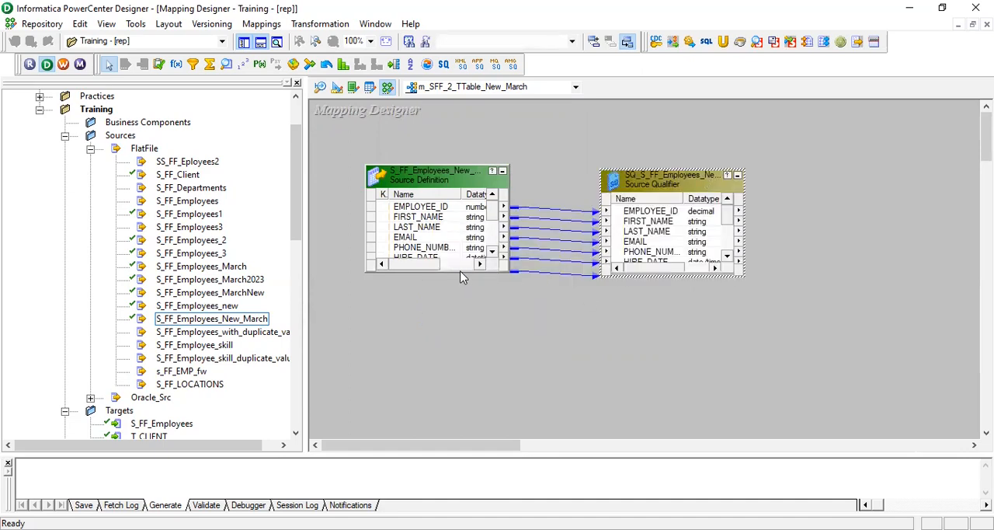
Enlarge the source definition and its source qualifier until all ports show, and shift both slightly to the left
{"action": "left_click_drag", "start_coordinate": [459, 272], "coordinate": [495, 351]}
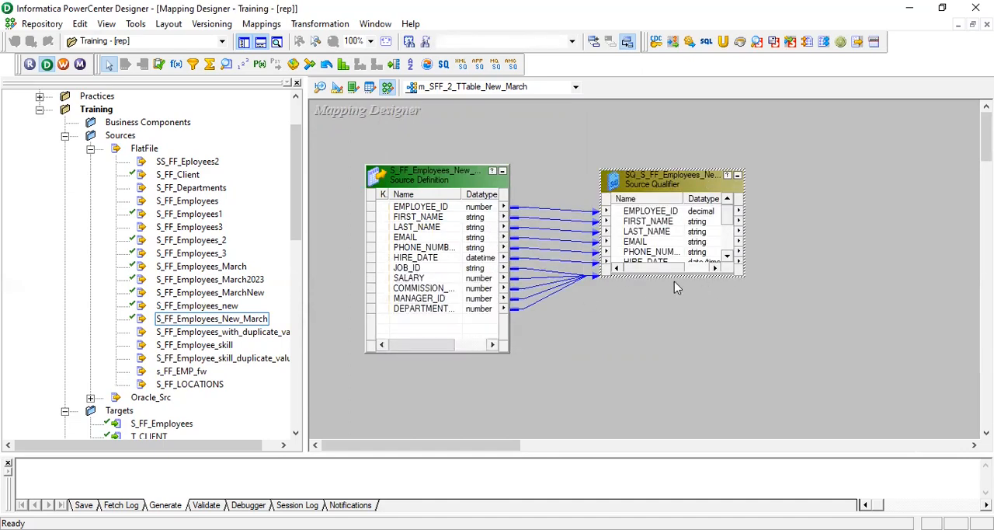
{"action": "left_click_drag", "start_coordinate": [673, 276], "coordinate": [673, 351]}
{"action": "left_click_drag", "start_coordinate": [676, 177], "coordinate": [651, 179]}
{"action": "left_click_drag", "start_coordinate": [463, 175], "coordinate": [448, 176]}
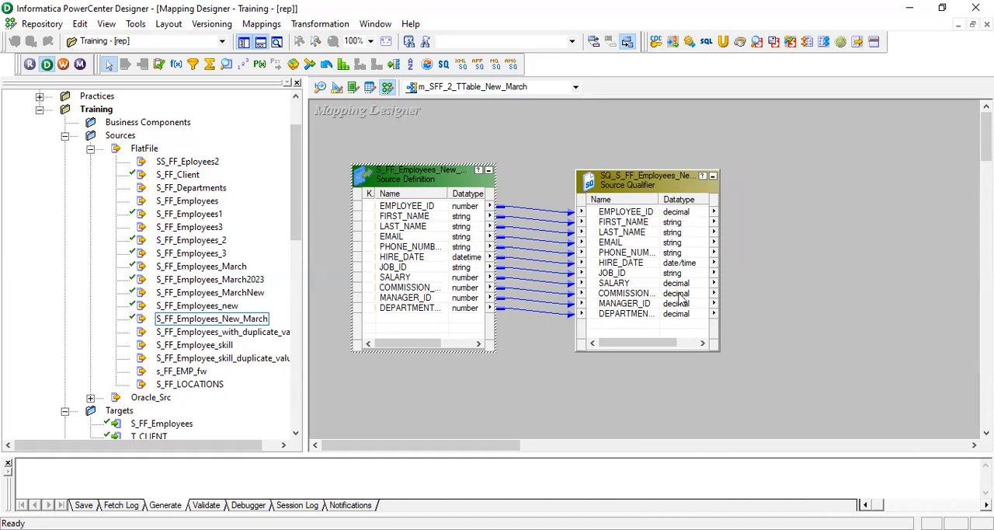
{"action": "left_click", "coordinate": [473, 143]}
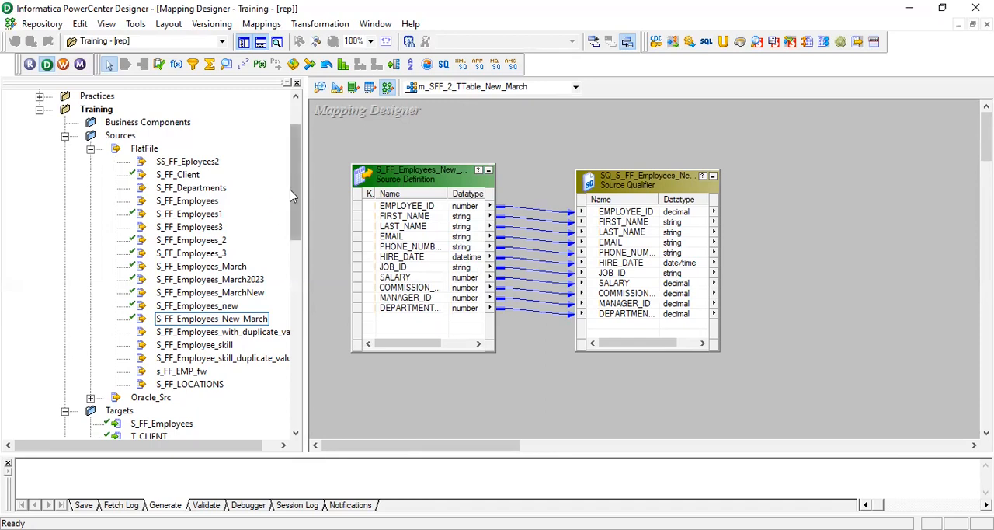
Add the Training folder's T_EMPLOYEES target to the right of the source qualifier and enlarge it to show all columns
{"action": "scroll", "coordinate": [223, 215], "scroll_direction": "up", "scroll_amount": 2}
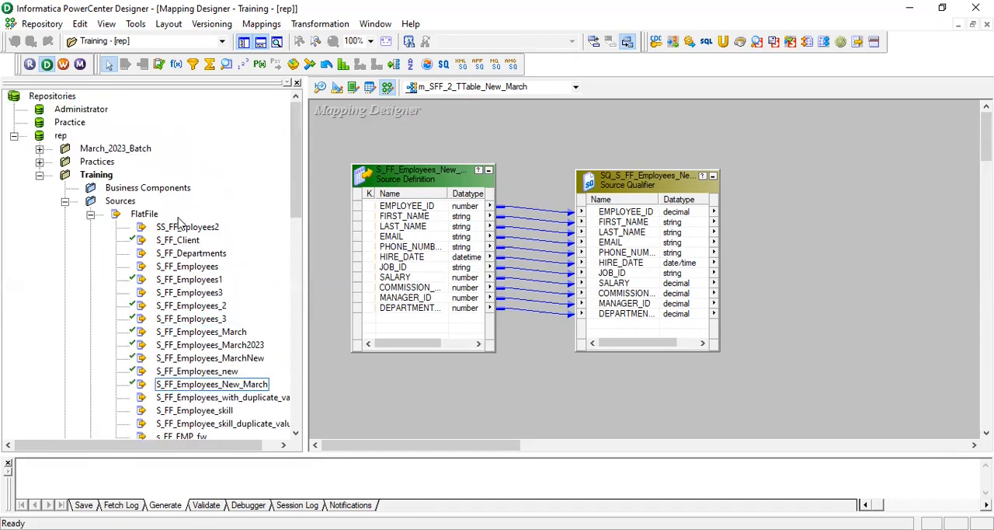
{"action": "left_click", "coordinate": [90, 213]}
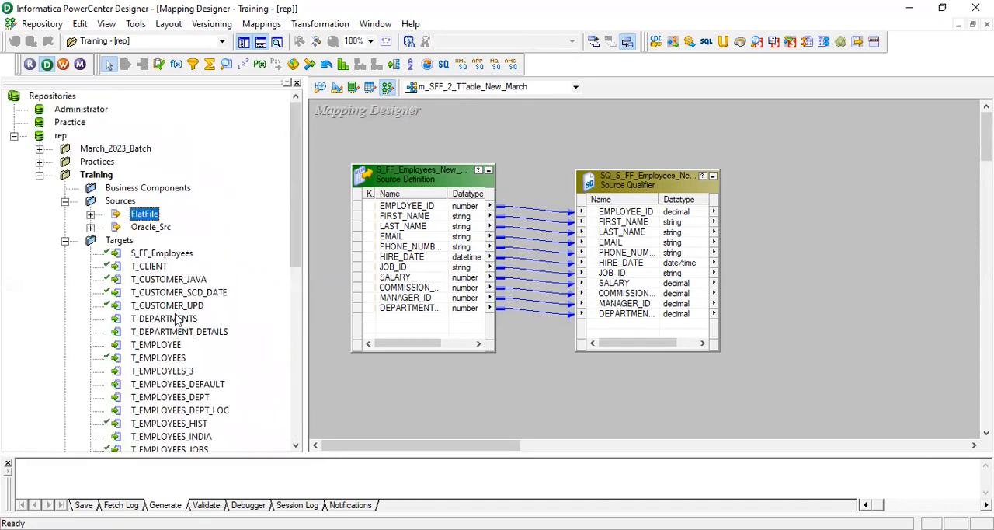
{"action": "left_click", "coordinate": [179, 359]}
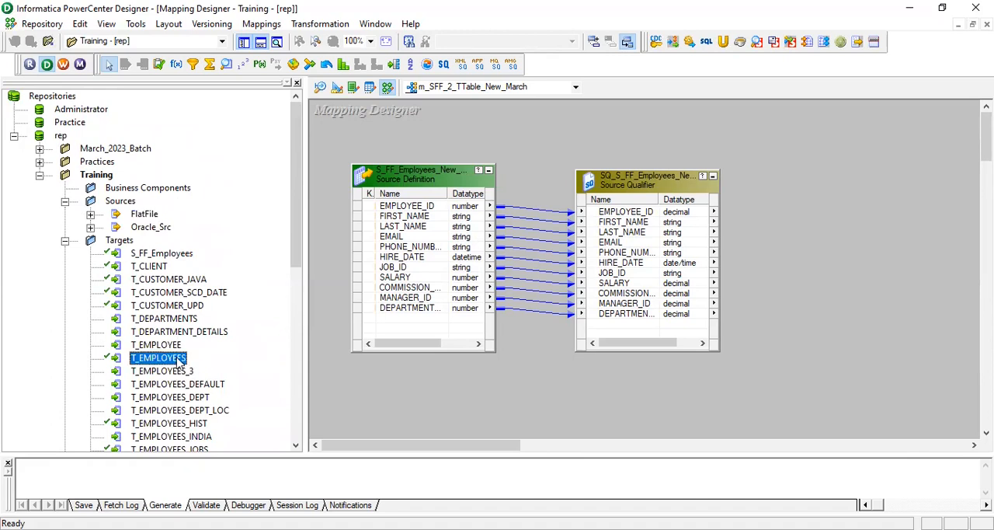
{"action": "left_click_drag", "start_coordinate": [179, 361], "coordinate": [858, 150]}
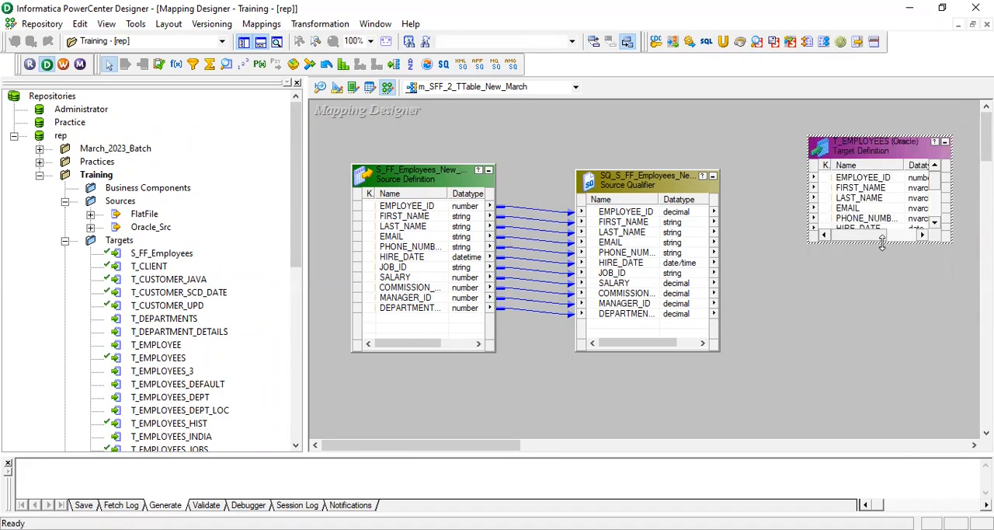
{"action": "left_click_drag", "start_coordinate": [882, 243], "coordinate": [893, 342]}
Save the new mapping to the repository from the Source Analyzer and return to the Mapping Designer
{"action": "left_click", "coordinate": [684, 213]}
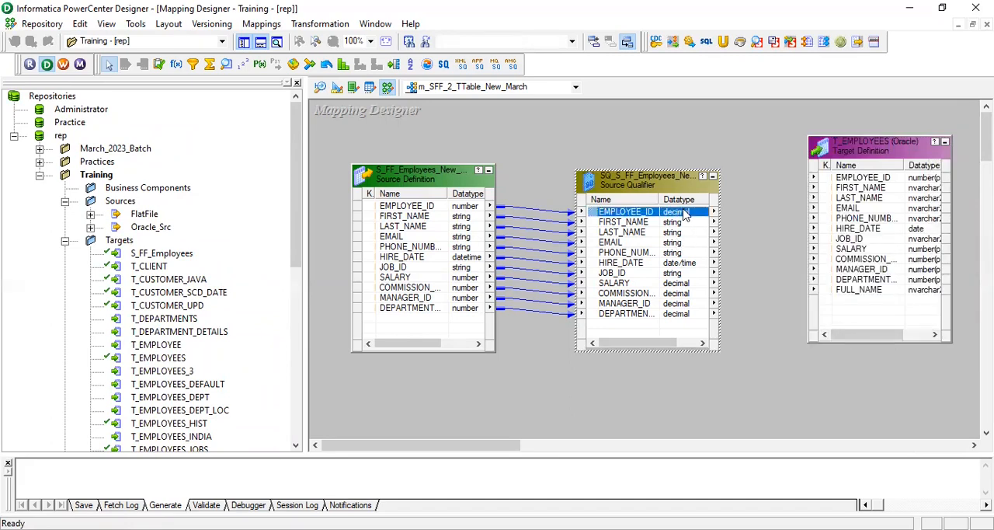
{"action": "key", "text": "ctrl+a"}
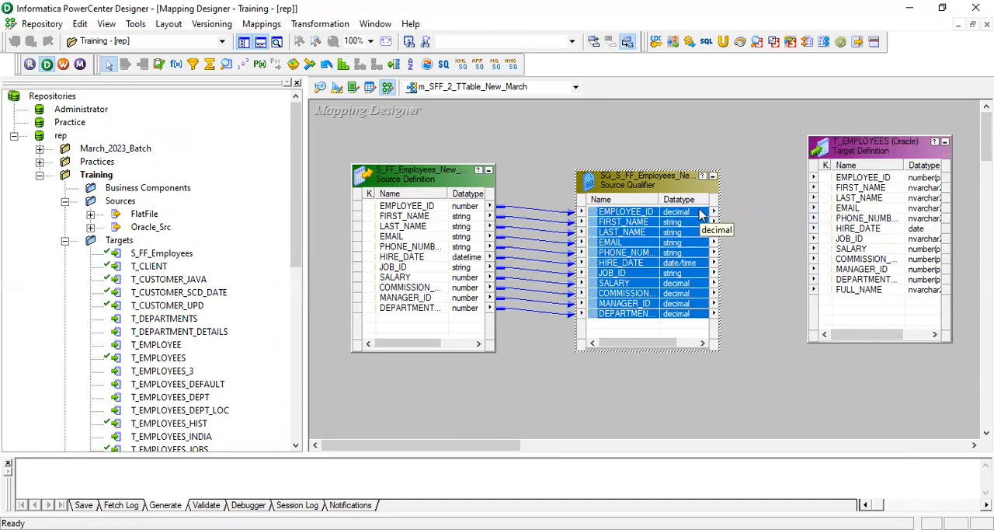
{"action": "left_click", "coordinate": [321, 88]}
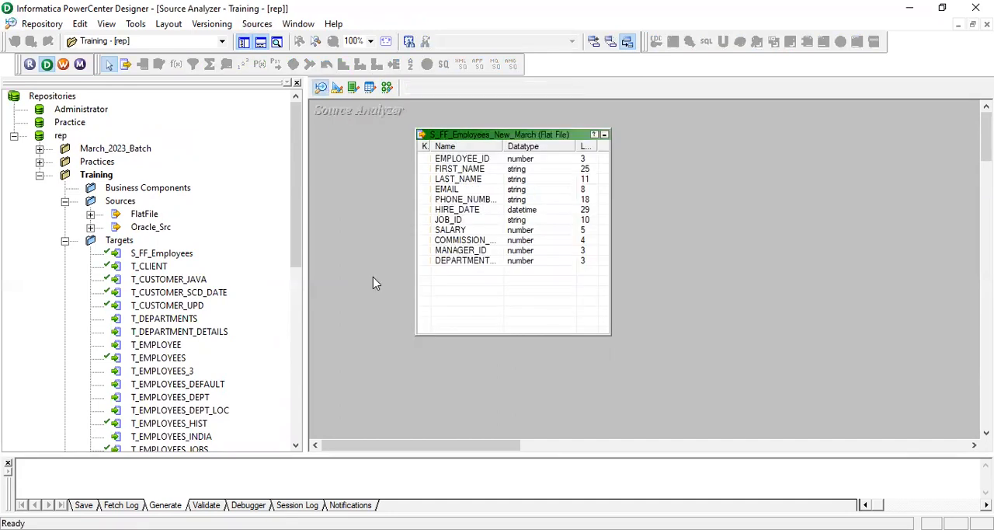
{"action": "key", "text": "ctrl+s"}
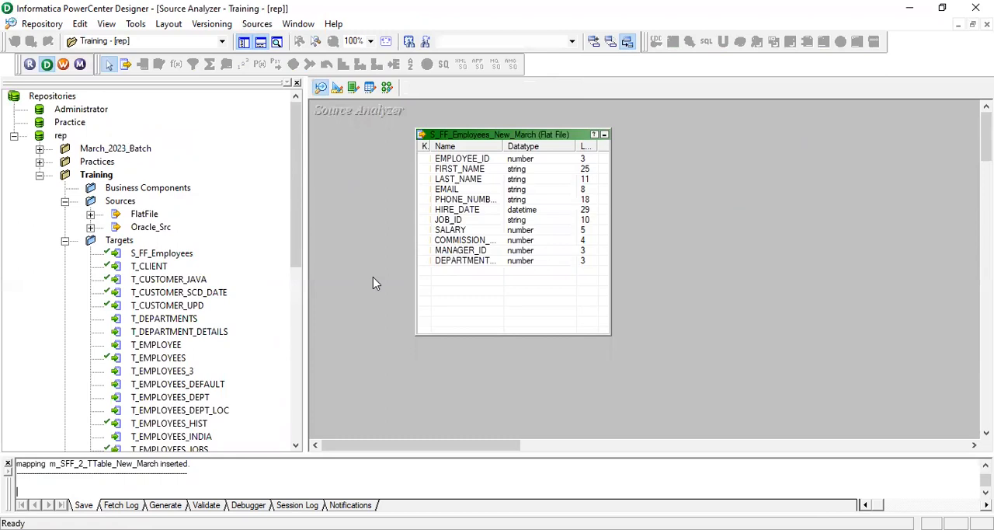
{"action": "left_click", "coordinate": [388, 88]}
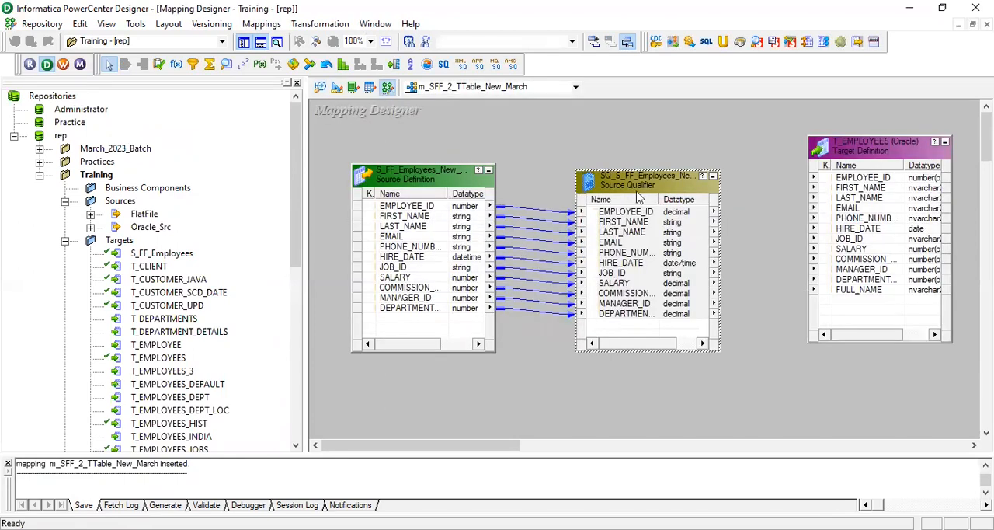
Link the source qualifier's ports to the matching T_EMPLOYEES columns and save the mapping, reviewing its validation messages in the enlarged output window
{"action": "left_click", "coordinate": [685, 218]}
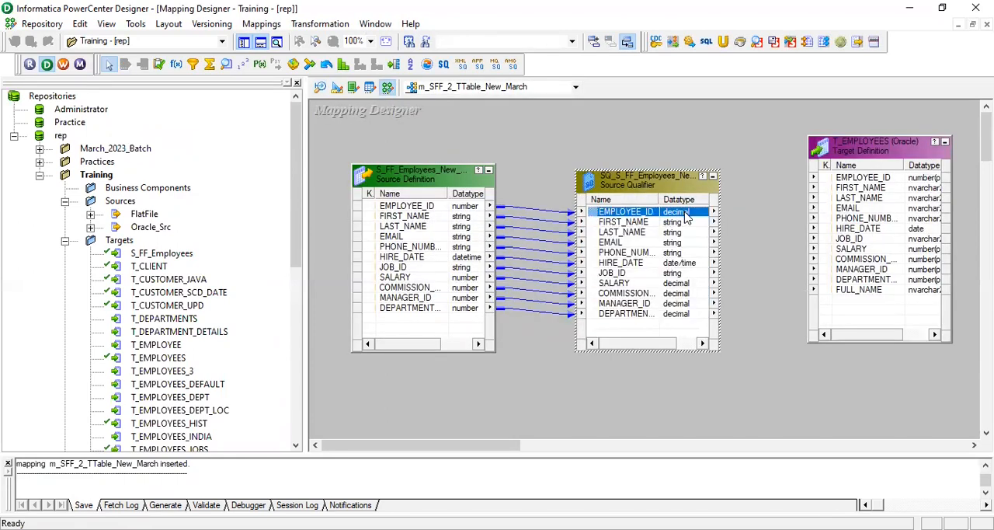
{"action": "right_click", "coordinate": [685, 217]}
{"action": "left_click", "coordinate": [759, 225]}
{"action": "left_click_drag", "start_coordinate": [708, 219], "coordinate": [846, 183]}
{"action": "left_click", "coordinate": [745, 128]}
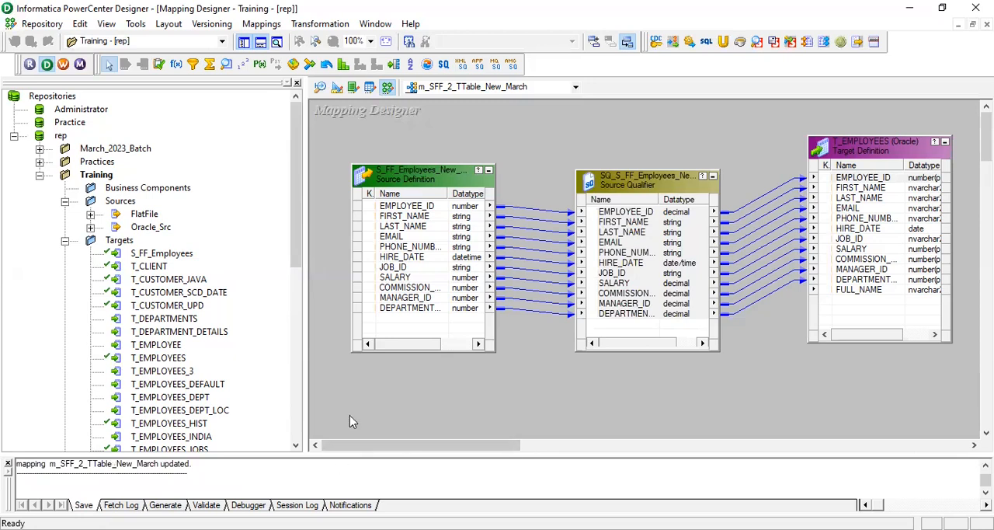
{"action": "left_click_drag", "start_coordinate": [389, 455], "coordinate": [388, 396]}
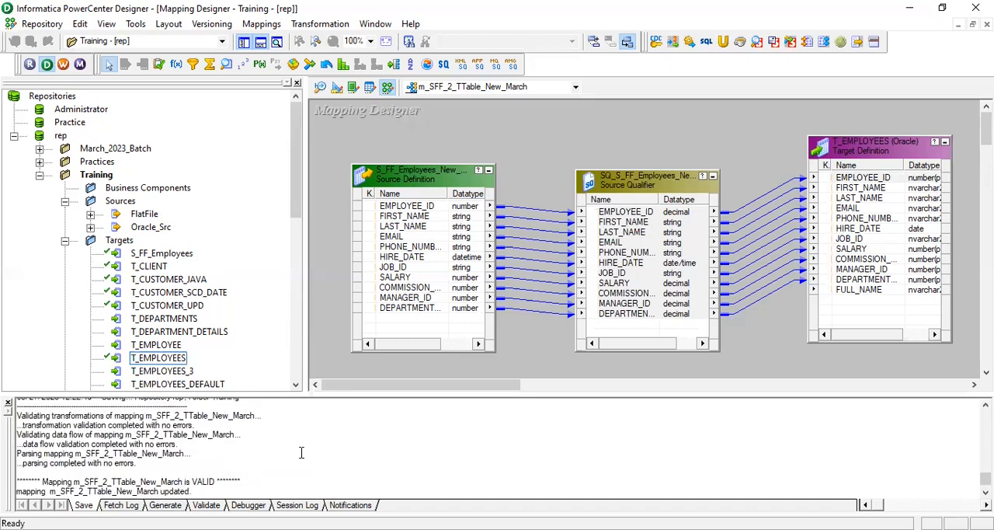
{"action": "scroll", "coordinate": [304, 438], "scroll_direction": "down", "scroll_amount": 1}
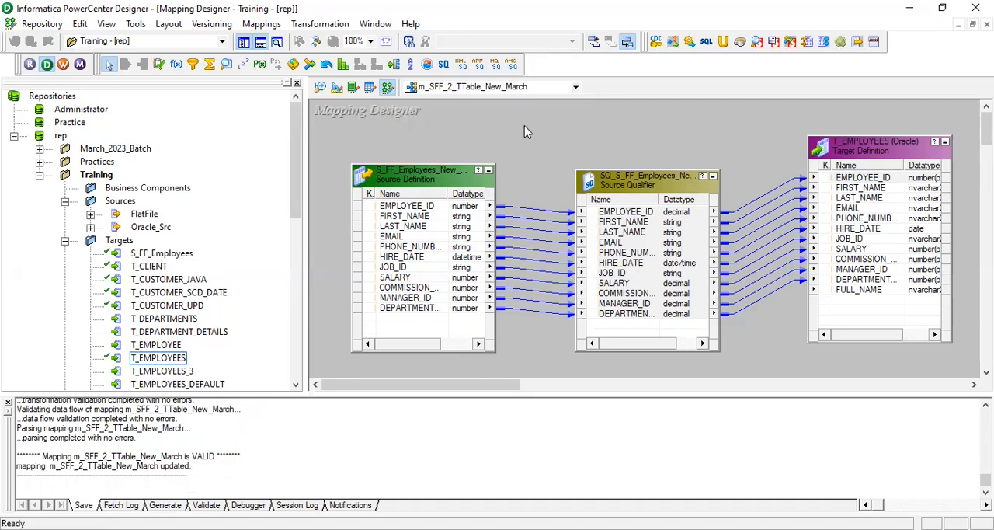
Switch to PowerCenter Workflow Manager and create a workflow named wf_SFF_2_TTable_New_March_Employees on the integration service is
{"action": "left_click", "coordinate": [64, 66]}
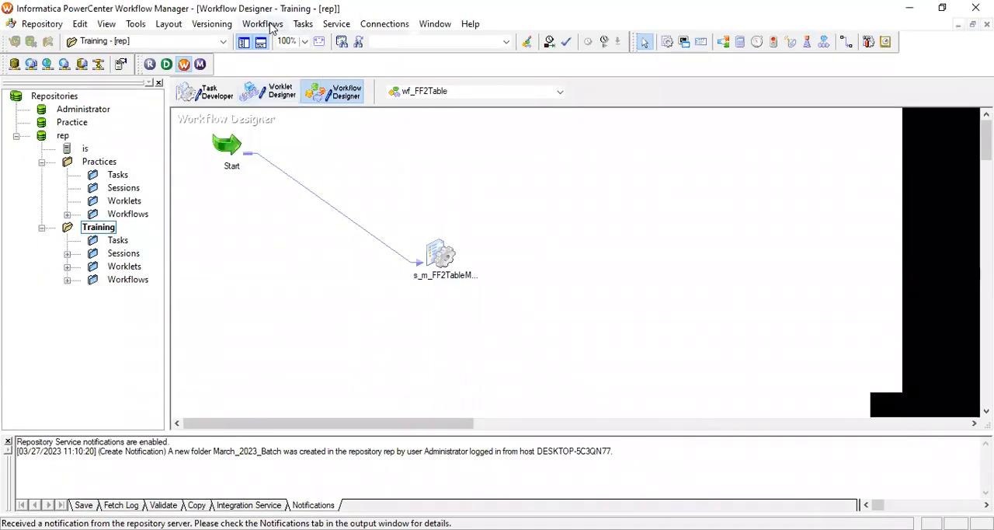
{"action": "left_click", "coordinate": [260, 24]}
{"action": "left_click", "coordinate": [293, 43]}
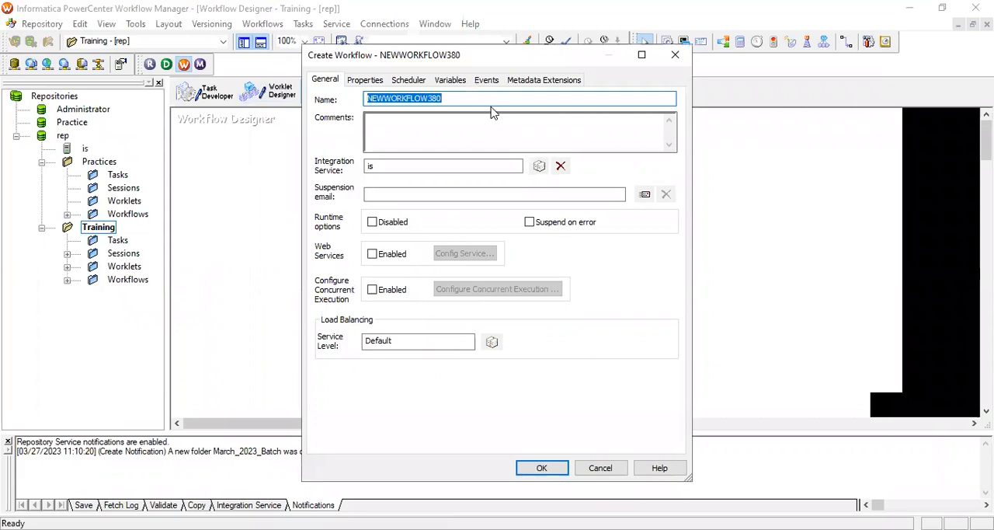
{"action": "type", "text": "wf_SFF_2_TTable"}
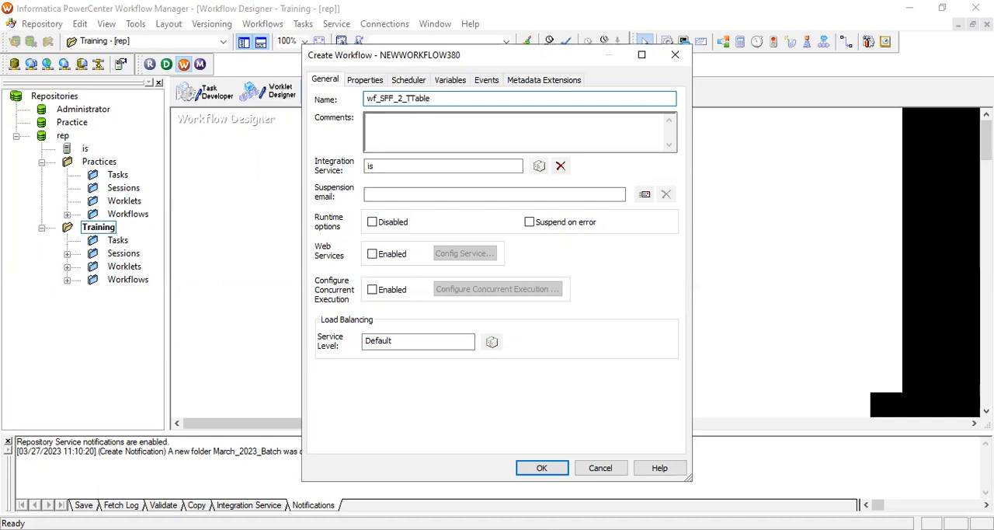
{"action": "type", "text": "EW"}
{"action": "type", "text": "ew_March_Employees"}
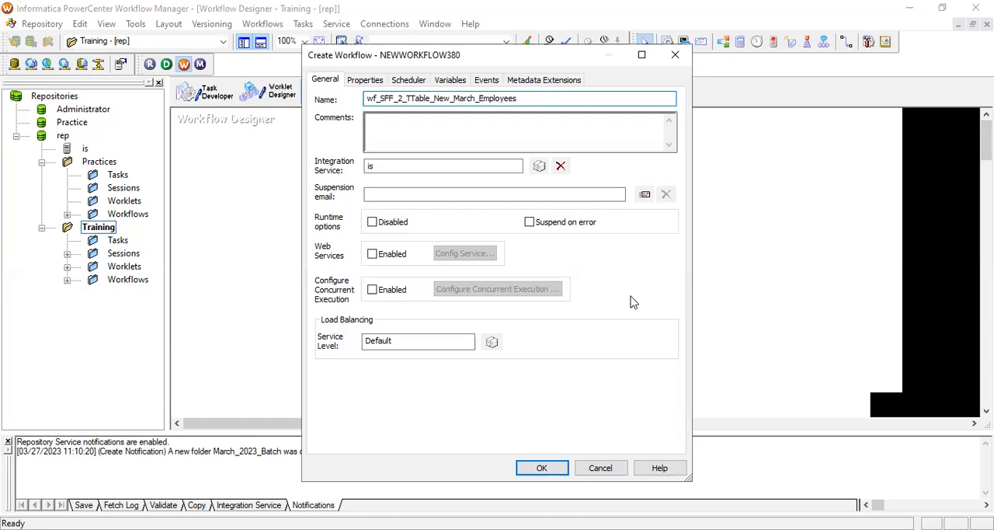
{"action": "left_click", "coordinate": [543, 468]}
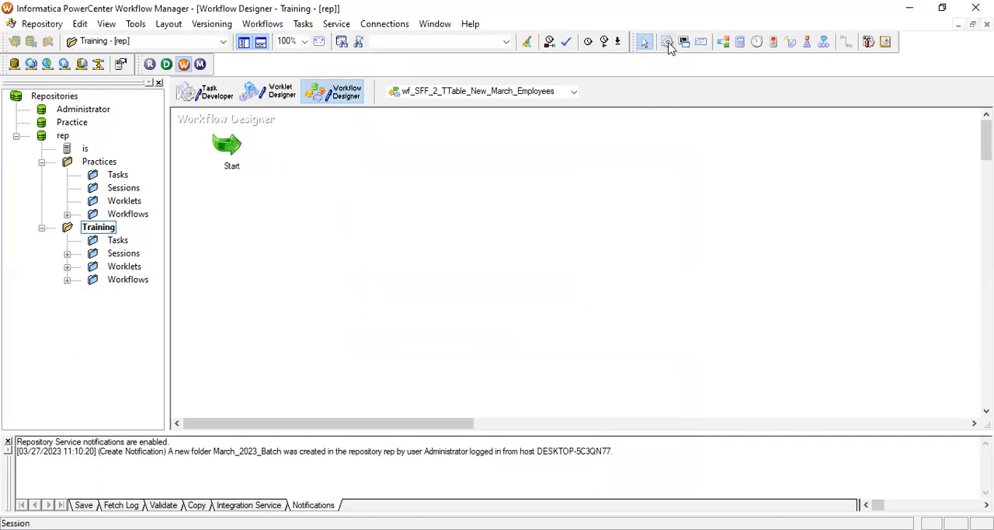
Add a session for the mapping m_SFF_2_TTable_New_March to the workflow and link the Start task to it
{"action": "left_click", "coordinate": [447, 281]}
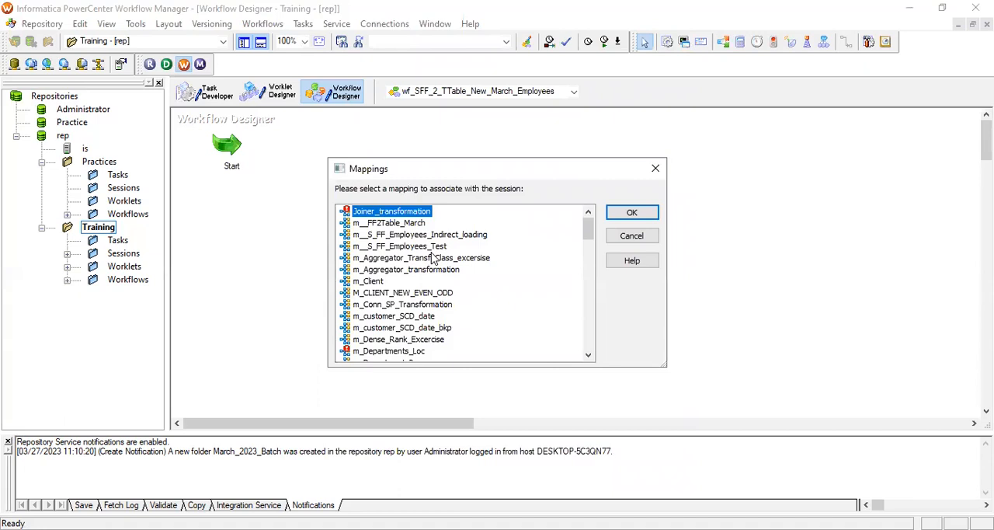
{"action": "scroll", "coordinate": [433, 258], "scroll_direction": "down", "scroll_amount": 3}
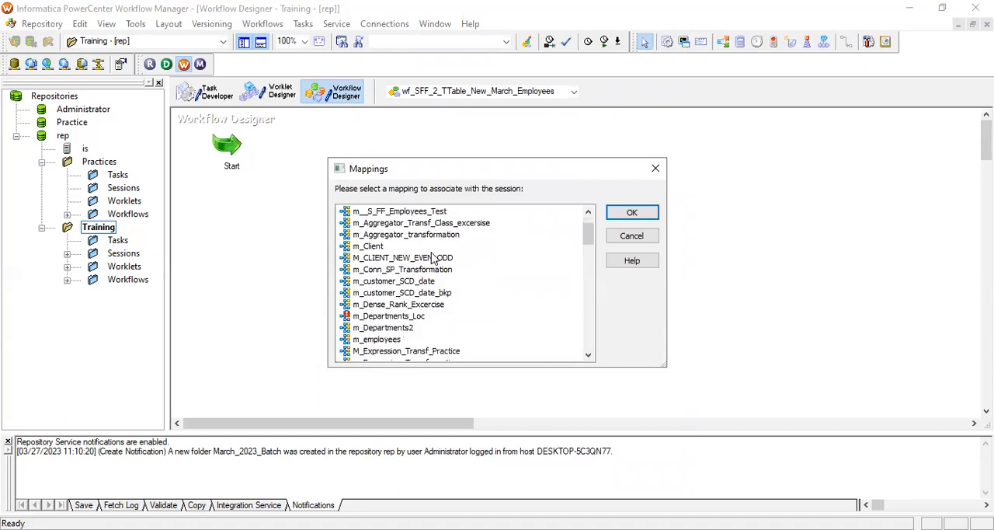
{"action": "scroll", "coordinate": [433, 259], "scroll_direction": "down", "scroll_amount": 15}
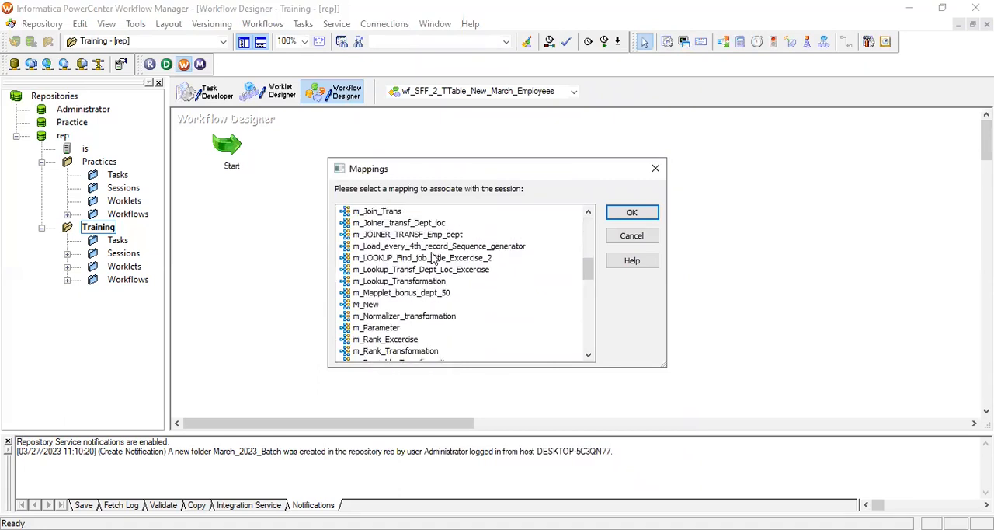
{"action": "scroll", "coordinate": [484, 328], "scroll_direction": "down", "scroll_amount": 3}
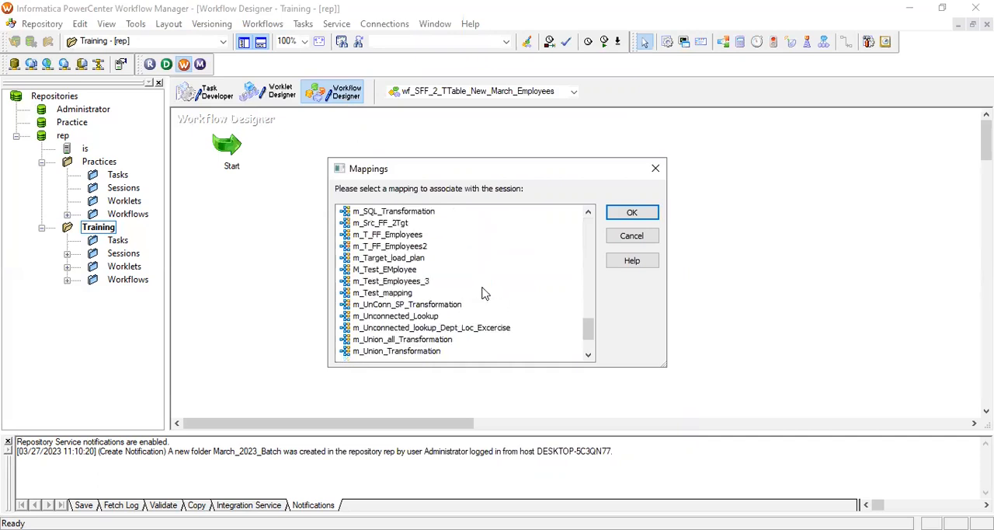
{"action": "scroll", "coordinate": [486, 279], "scroll_direction": "down", "scroll_amount": 2}
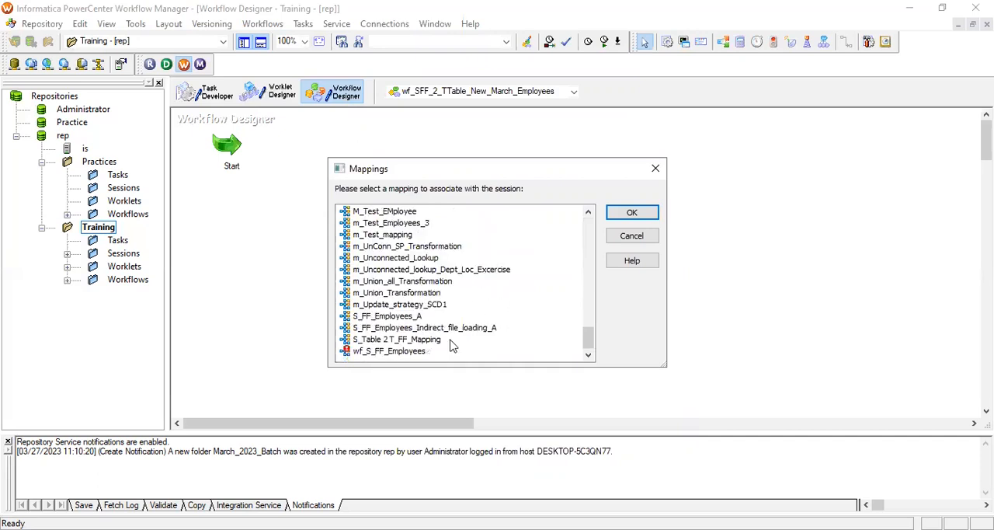
{"action": "scroll", "coordinate": [460, 301], "scroll_direction": "up", "scroll_amount": 3}
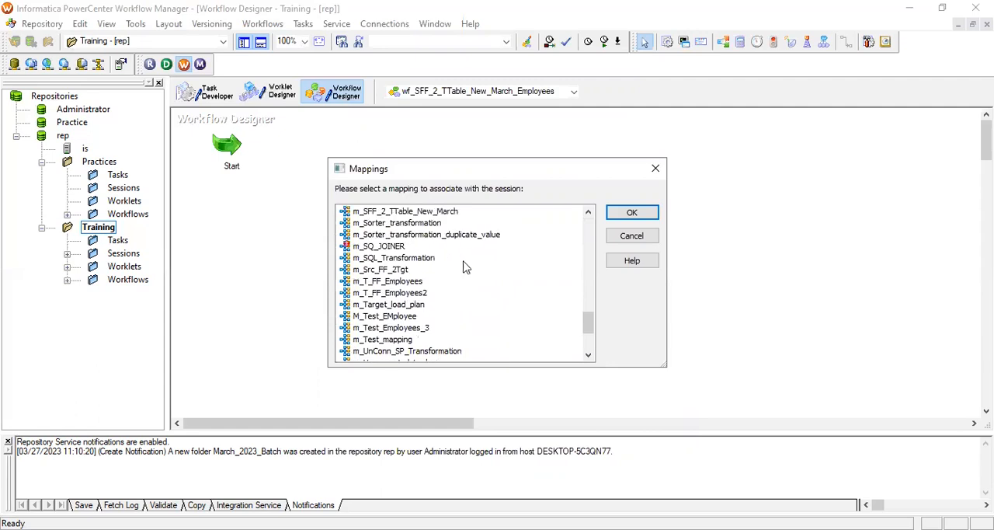
{"action": "left_click", "coordinate": [436, 216]}
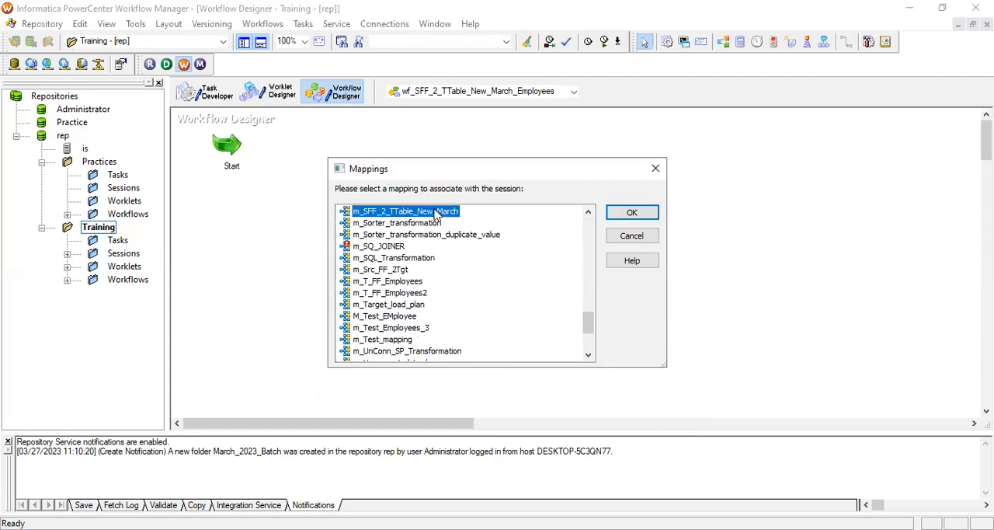
{"action": "left_click", "coordinate": [623, 214]}
{"action": "left_click", "coordinate": [681, 205]}
{"action": "left_click", "coordinate": [846, 43]}
{"action": "left_click_drag", "start_coordinate": [233, 166], "coordinate": [567, 203]}
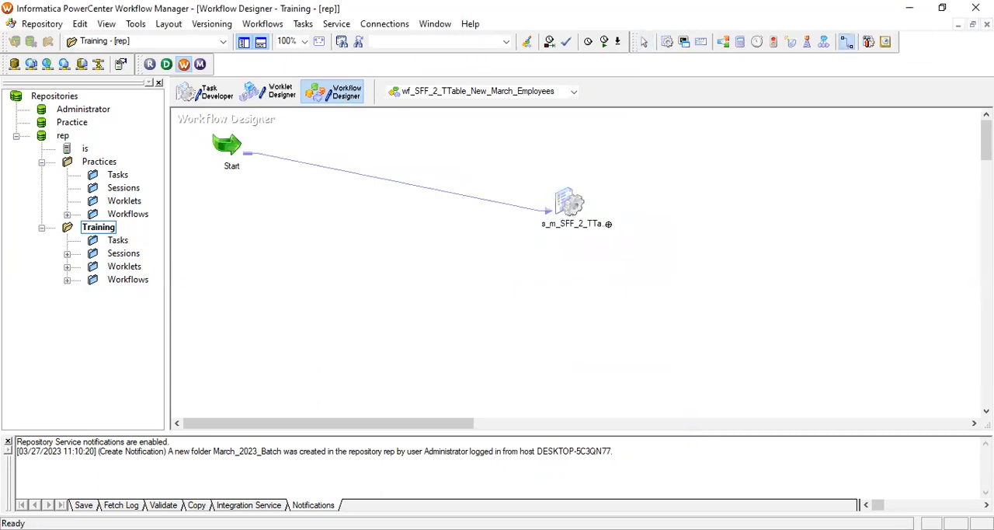
Check the delimited file properties of the S_FF_Employees_New_March source in the session's mapping settings
{"action": "double_click", "coordinate": [567, 204]}
{"action": "left_click", "coordinate": [417, 79]}
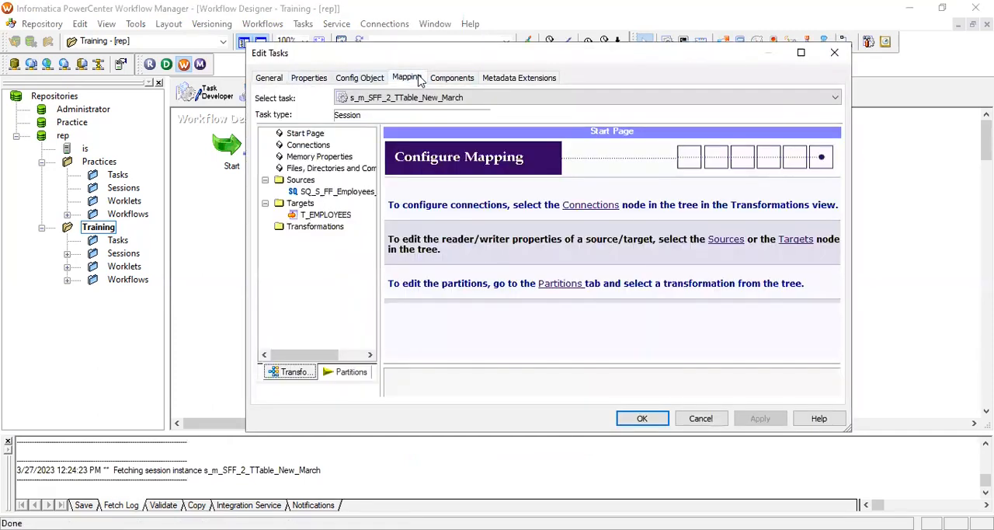
{"action": "left_click", "coordinate": [342, 192]}
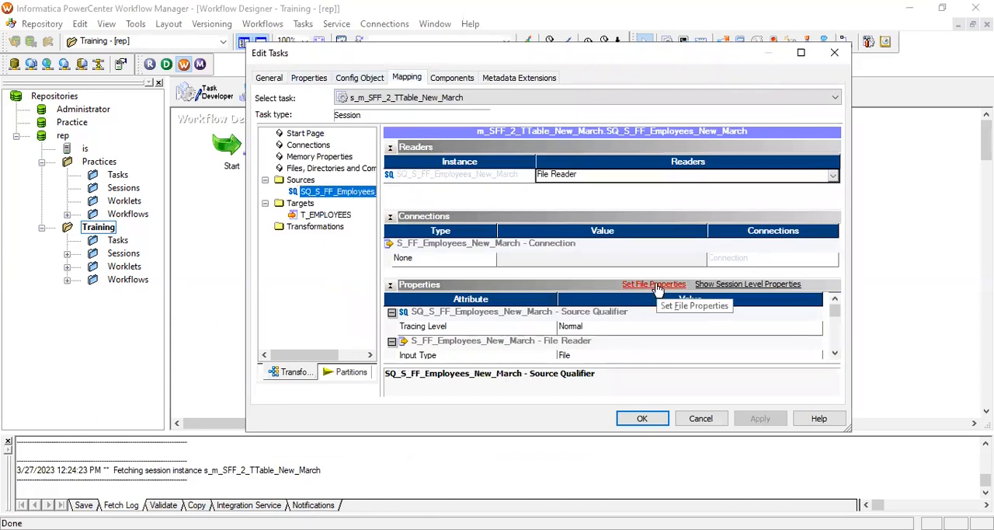
{"action": "left_click", "coordinate": [656, 285]}
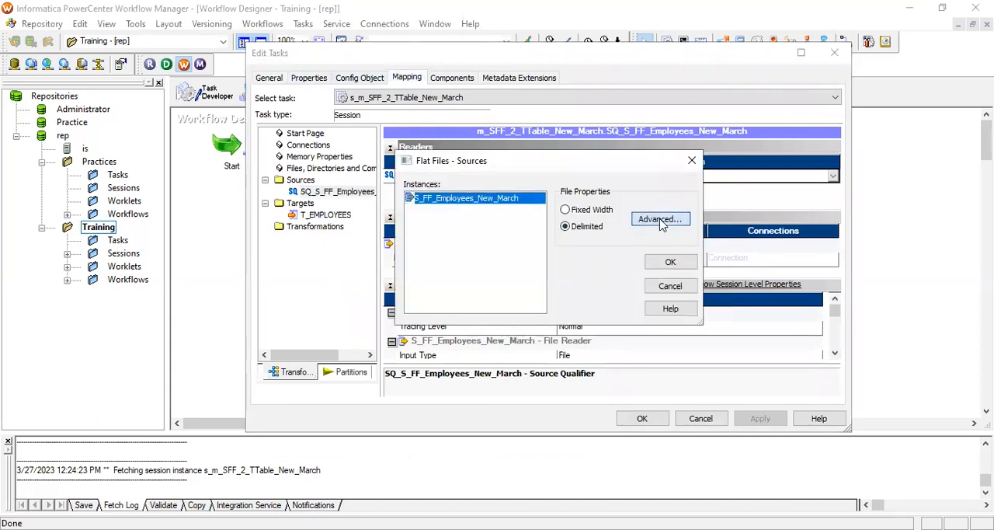
{"action": "left_click", "coordinate": [659, 220]}
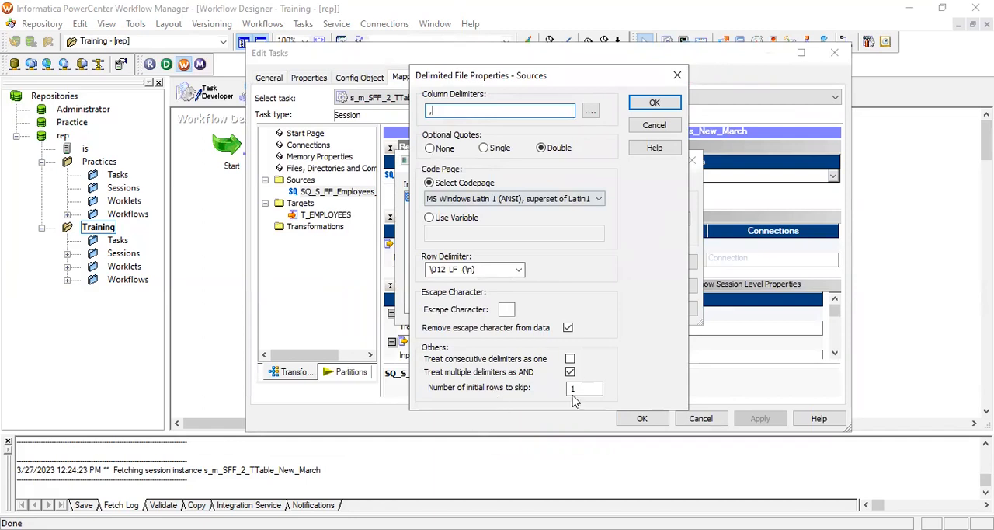
{"action": "left_click", "coordinate": [677, 75]}
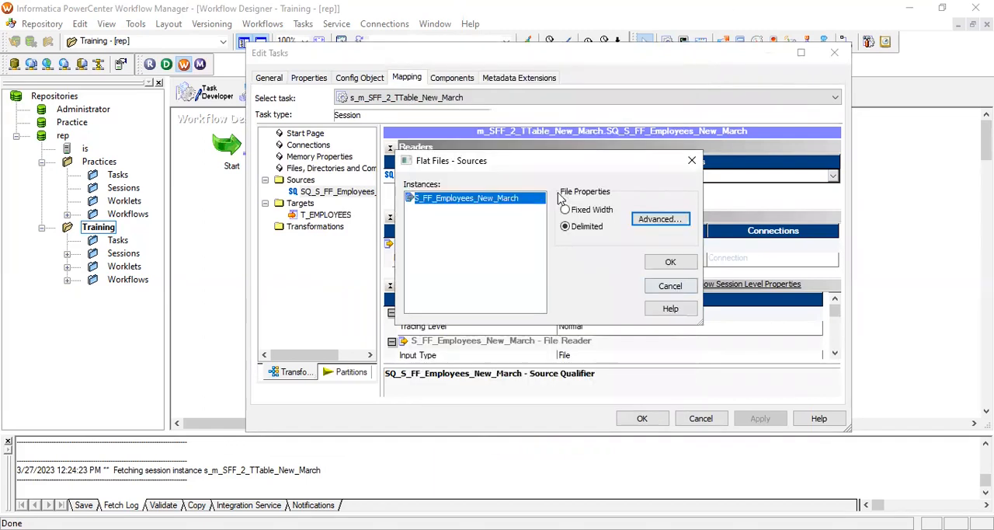
{"action": "left_click", "coordinate": [674, 264]}
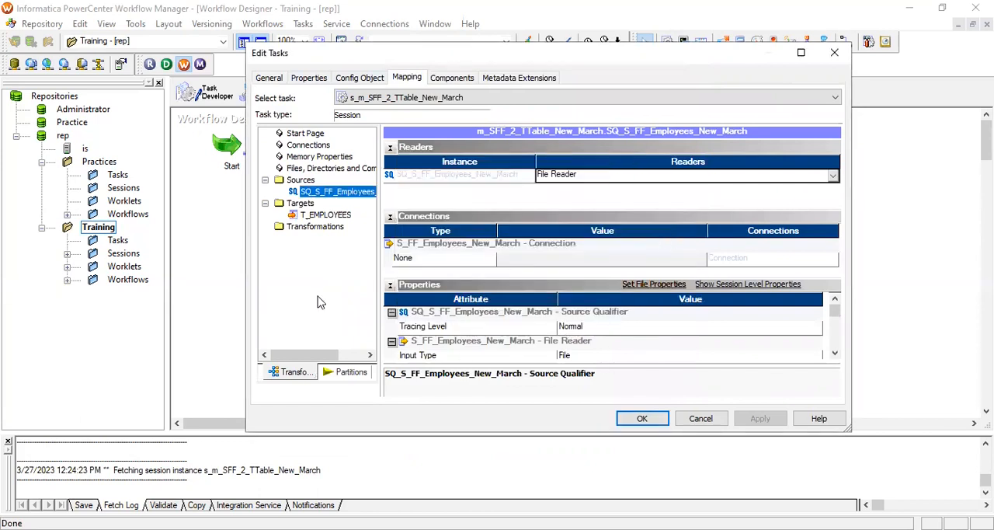
Set the T_EMPLOYEES target's relational connection to Oracle_Tgt in the session mapping and apply the session settings
{"action": "left_click", "coordinate": [338, 218]}
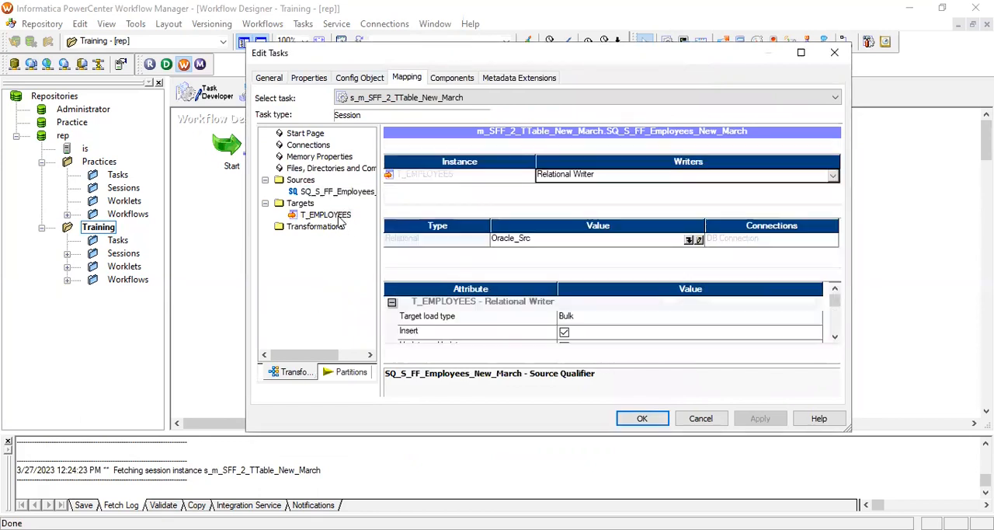
{"action": "left_click", "coordinate": [688, 245]}
{"action": "left_click", "coordinate": [689, 245]}
{"action": "left_click", "coordinate": [478, 252]}
{"action": "left_click", "coordinate": [632, 164]}
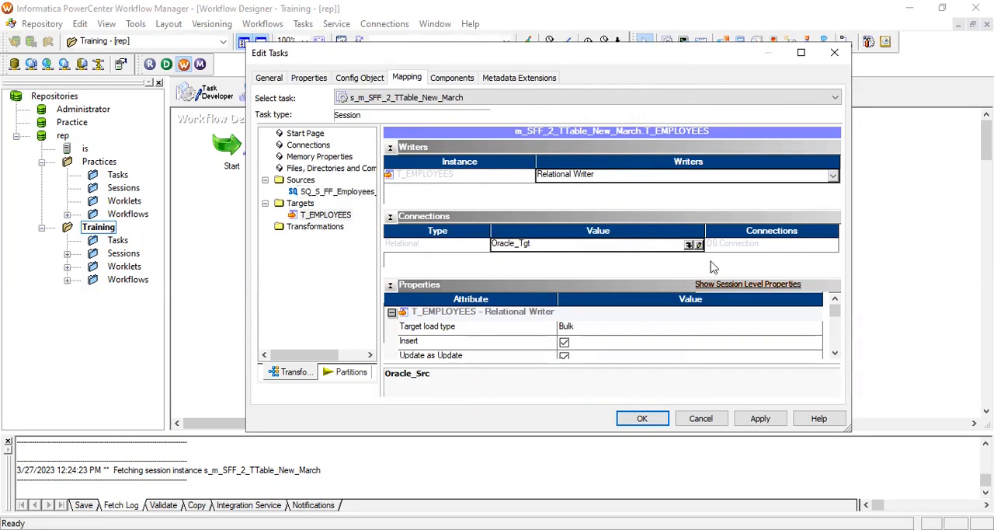
{"action": "left_click", "coordinate": [351, 192]}
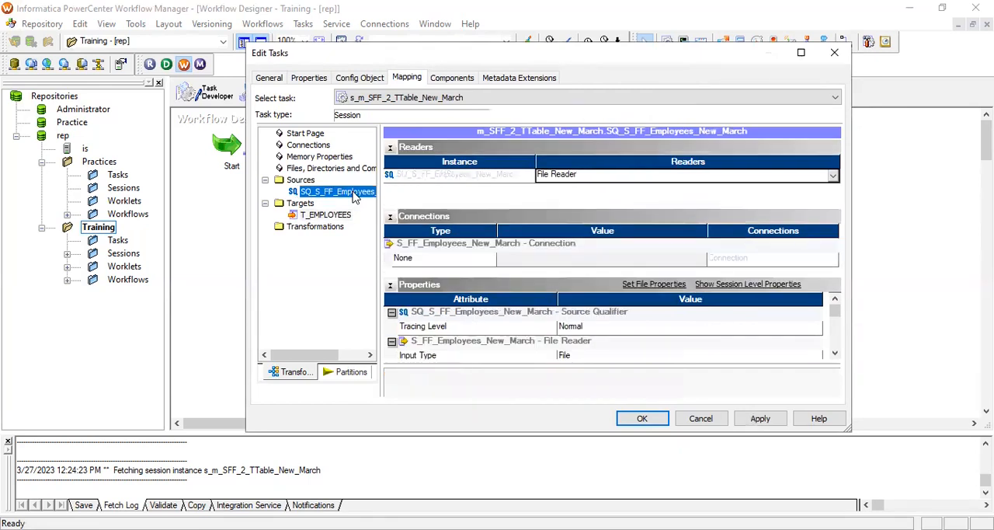
{"action": "left_click", "coordinate": [759, 420]}
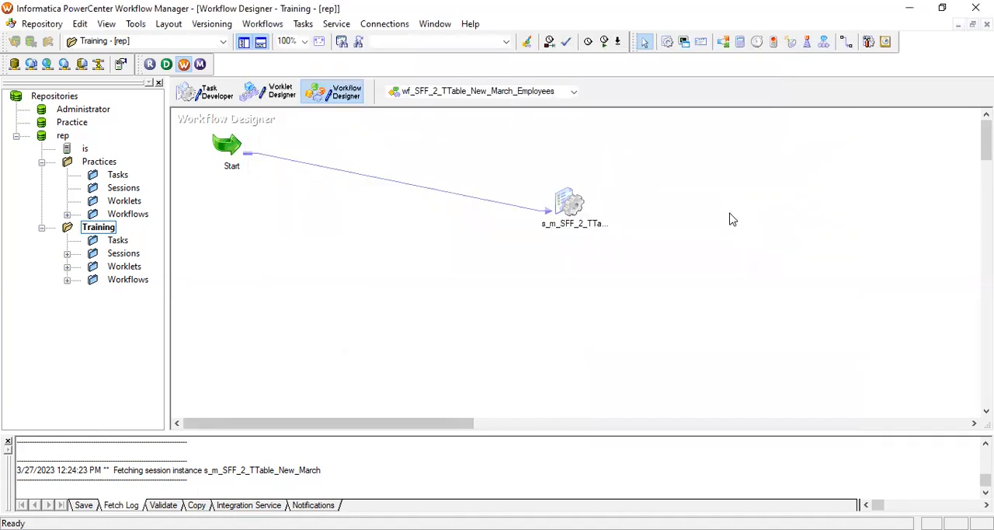
Save the wf_SFF_2_TTable_New_March_Employees workflow and start it
{"action": "key", "text": "ctrl+s"}
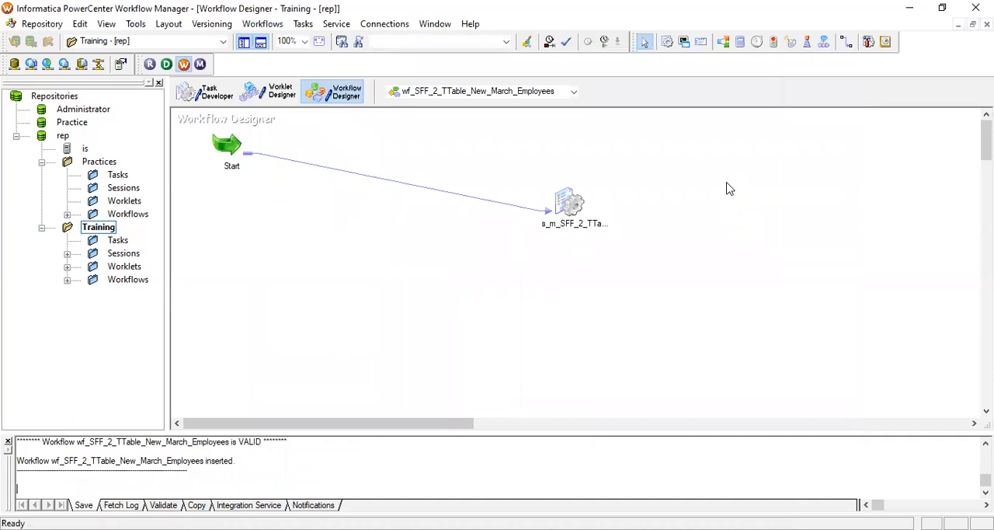
{"action": "right_click", "coordinate": [705, 185]}
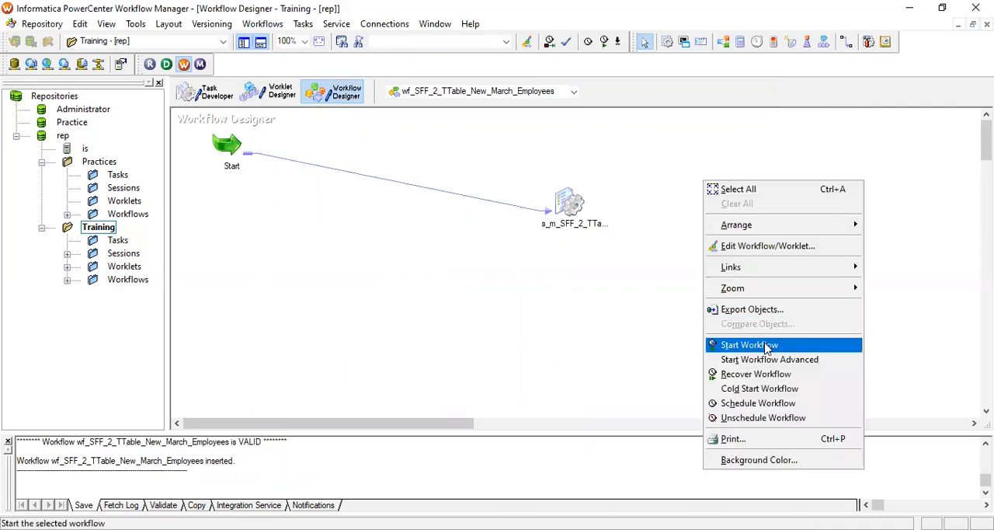
{"action": "left_click", "coordinate": [767, 346]}
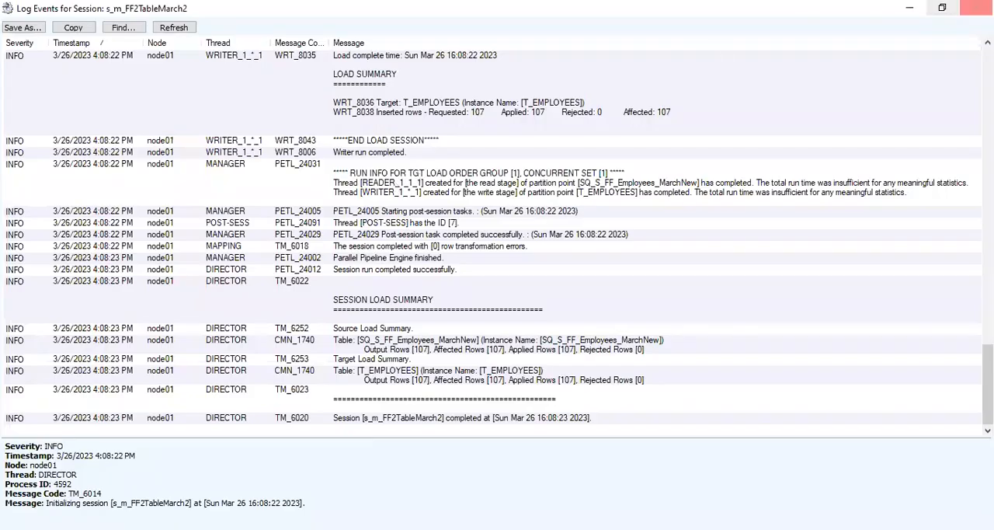
Close the old session log and show the run statistics of session s_m_SFF_2_TTable_New_March in Workflow Monitor
{"action": "left_click", "coordinate": [975, 8]}
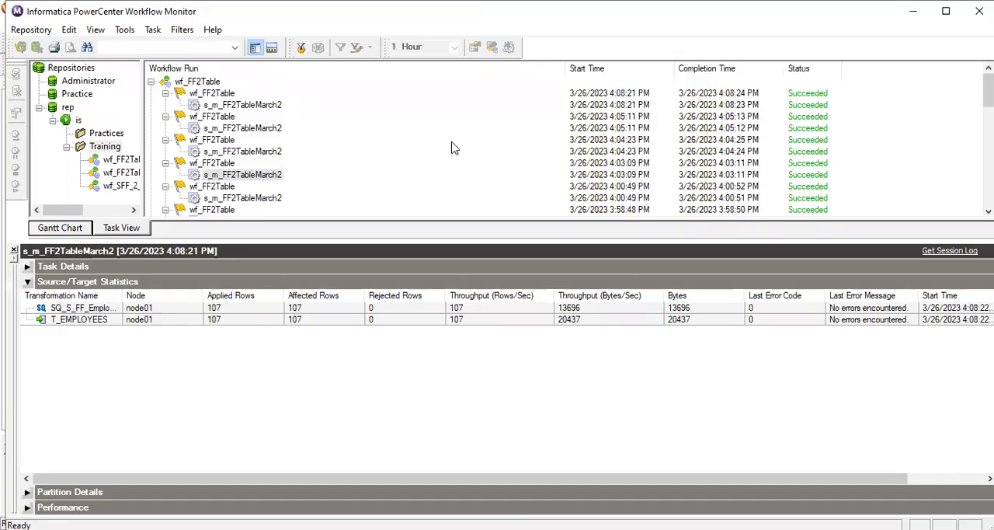
{"action": "scroll", "coordinate": [454, 148], "scroll_direction": "down", "scroll_amount": 10}
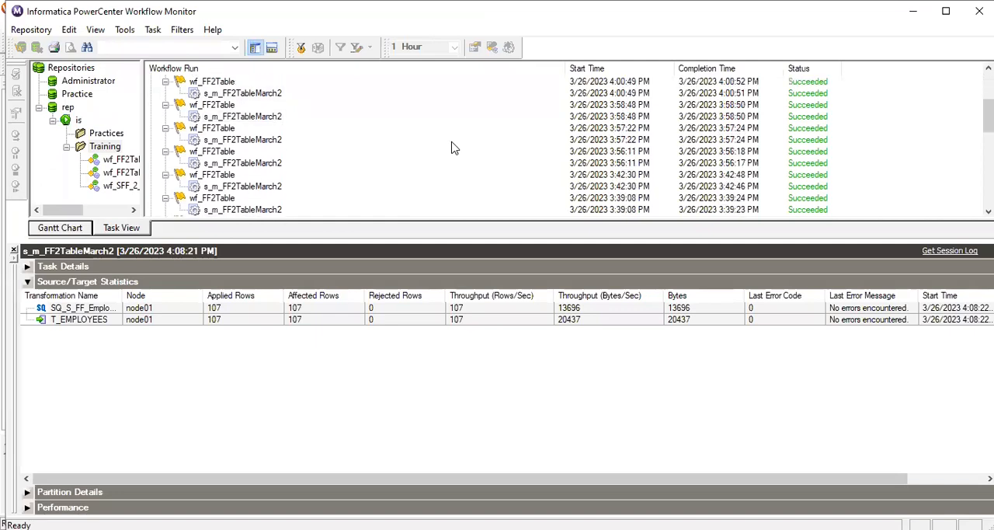
{"action": "scroll", "coordinate": [454, 148], "scroll_direction": "down", "scroll_amount": 8}
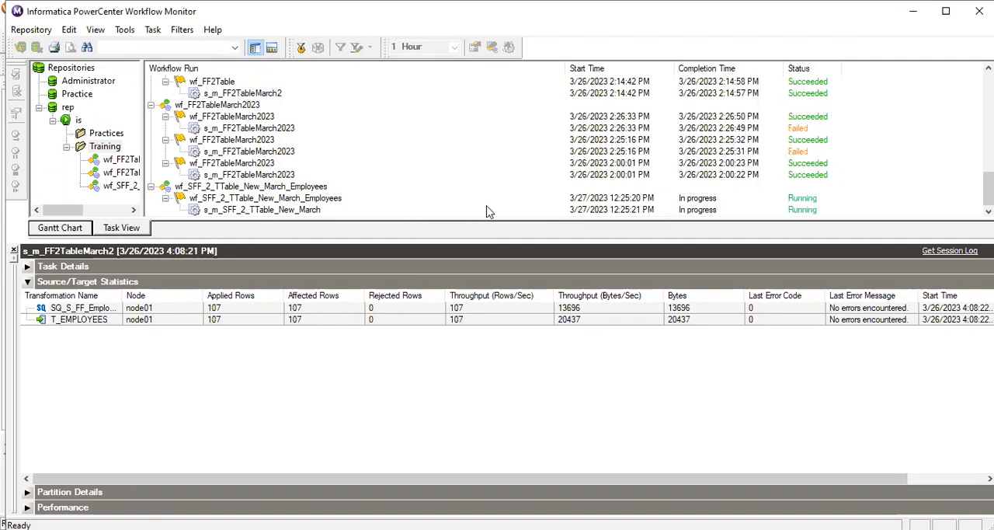
{"action": "left_click", "coordinate": [309, 211]}
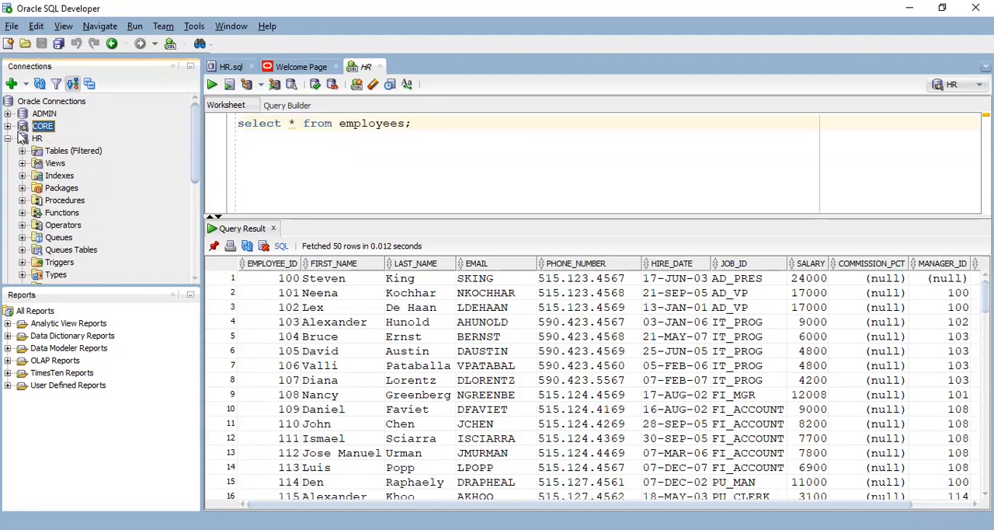
In Oracle SQL Developer, disconnect the CORE connection and reconnect it by entering the account password
{"action": "left_click", "coordinate": [427, 124]}
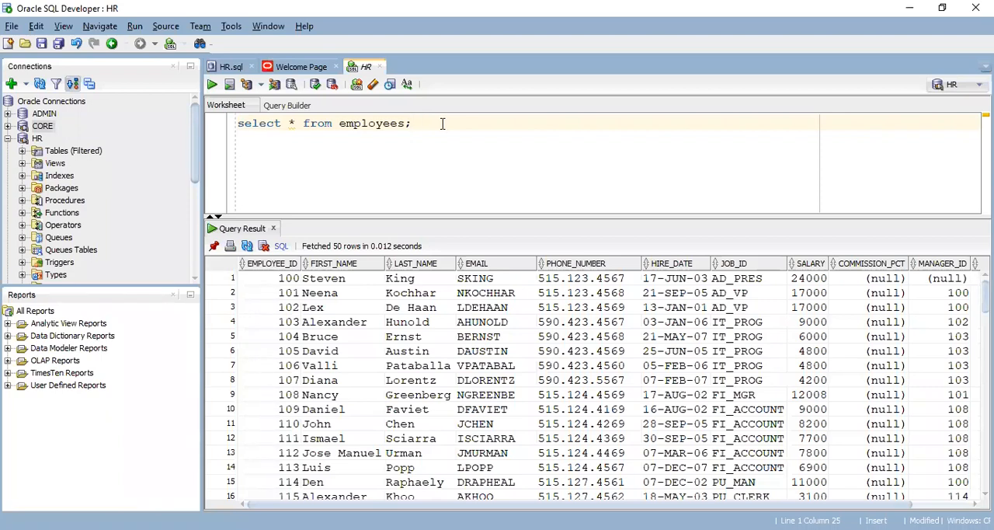
{"action": "left_click", "coordinate": [8, 138]}
{"action": "left_click", "coordinate": [8, 126]}
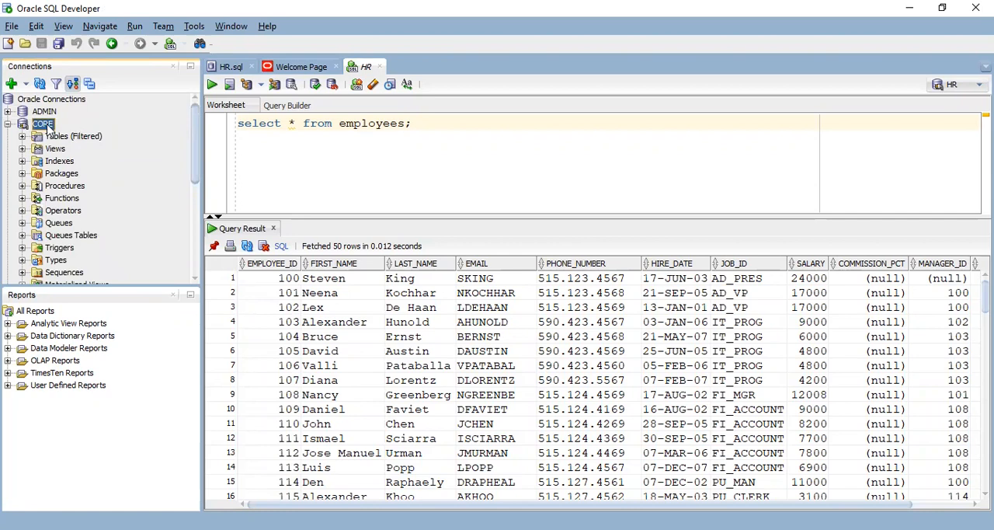
{"action": "right_click", "coordinate": [48, 126]}
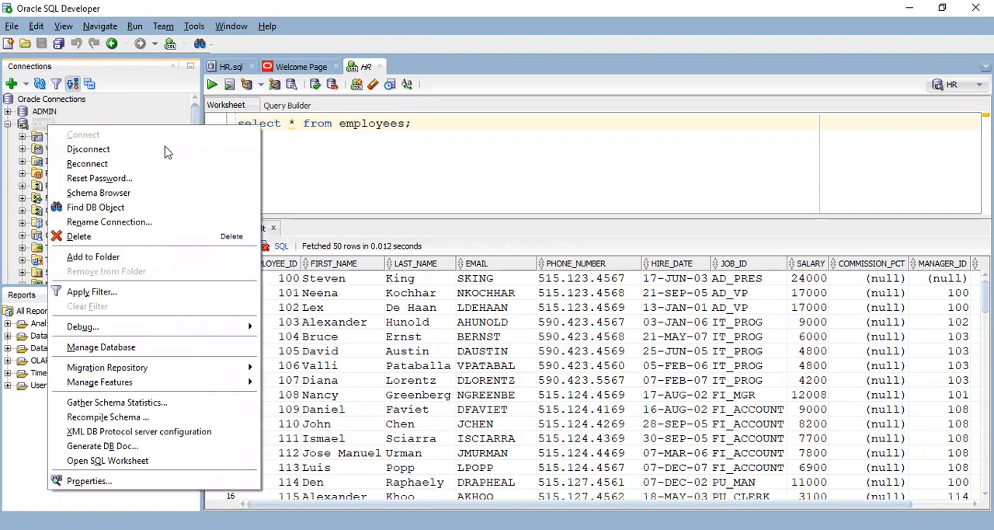
{"action": "left_click", "coordinate": [125, 155]}
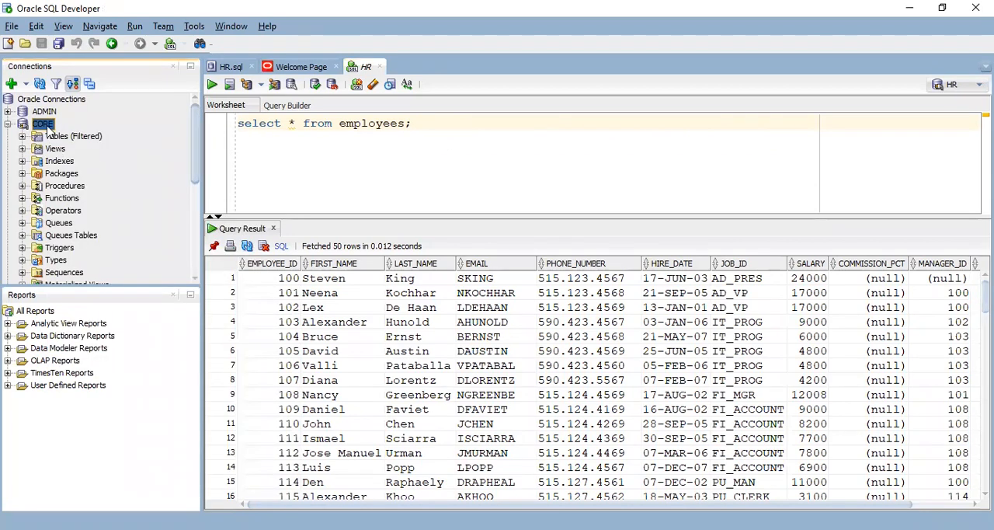
{"action": "right_click", "coordinate": [49, 129]}
{"action": "left_click", "coordinate": [113, 136]}
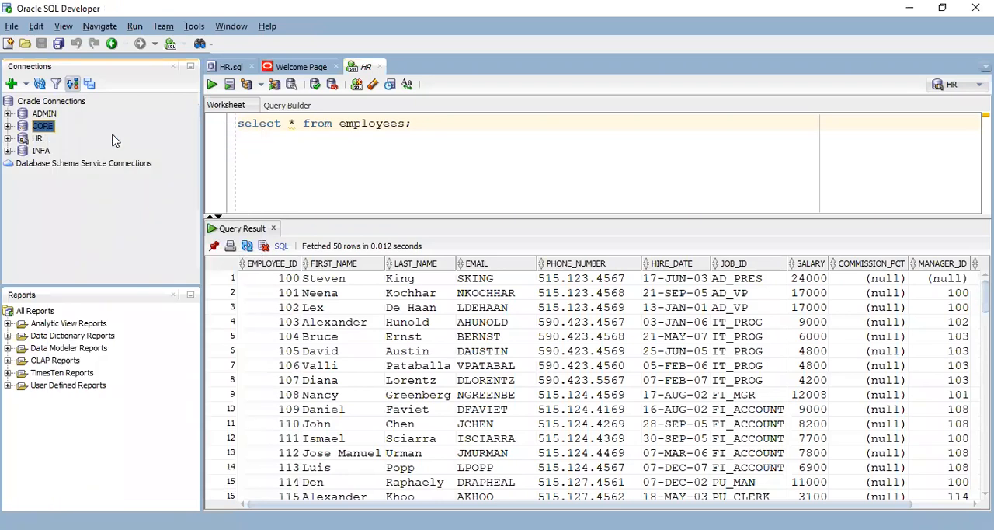
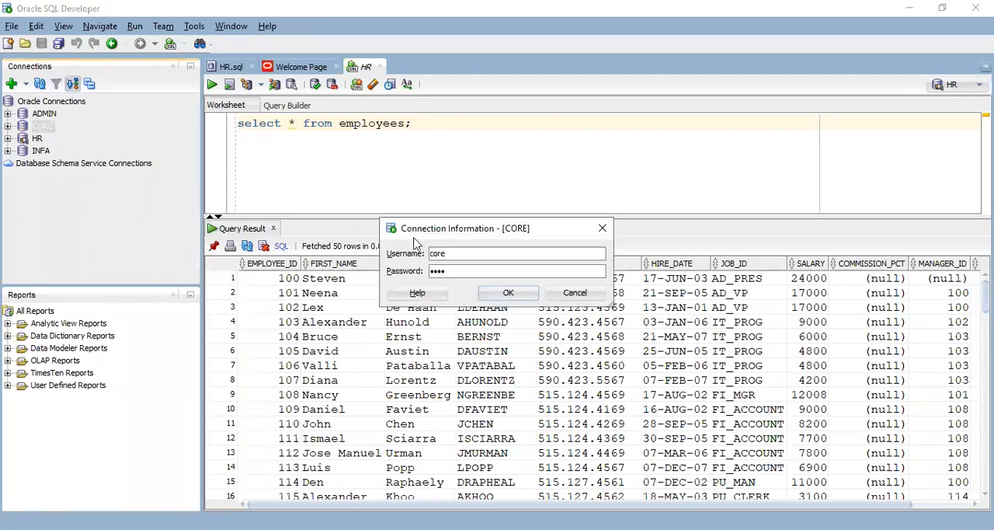
{"action": "left_click", "coordinate": [522, 298]}
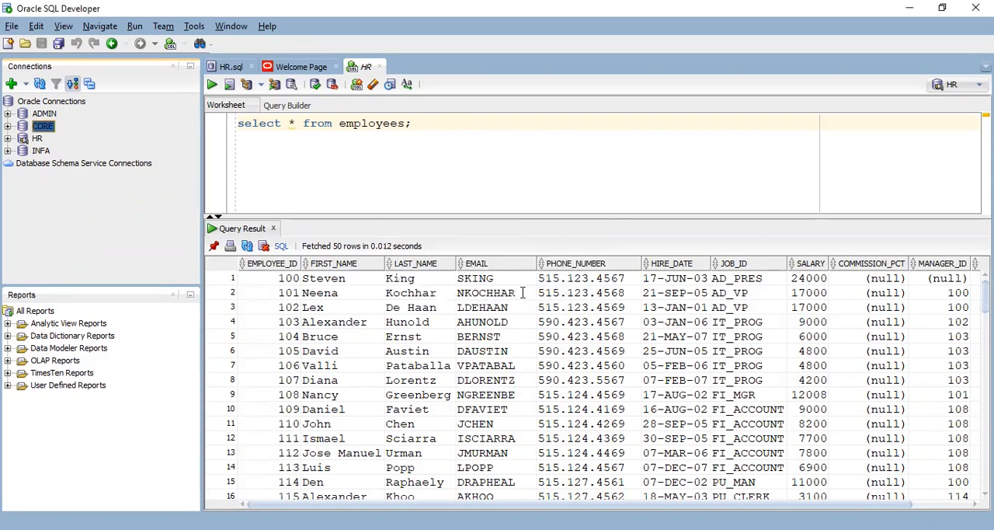
Run the query "select * from t_employees;" on the CORE connection and enlarge the results area
{"action": "type", "text": "sele"}
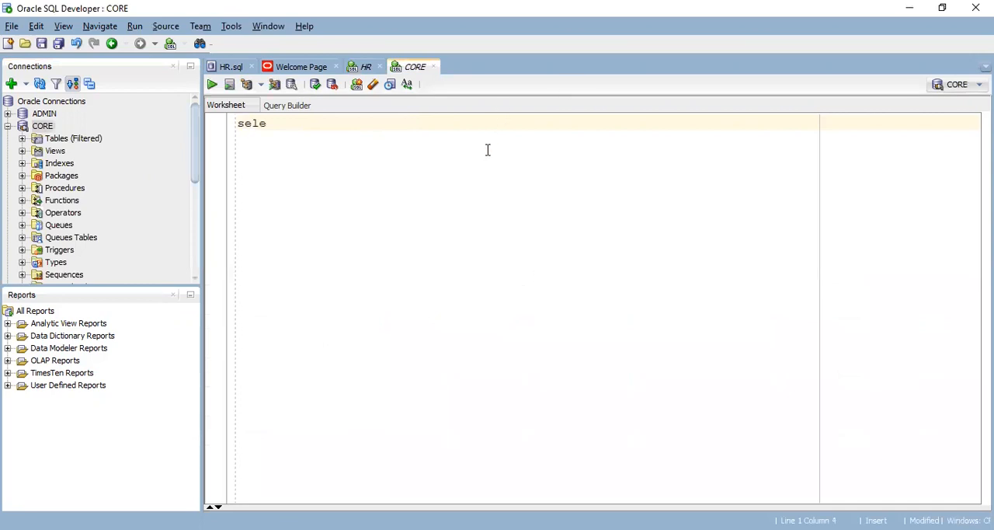
{"action": "type", "text": "ct * from t_employees;"}
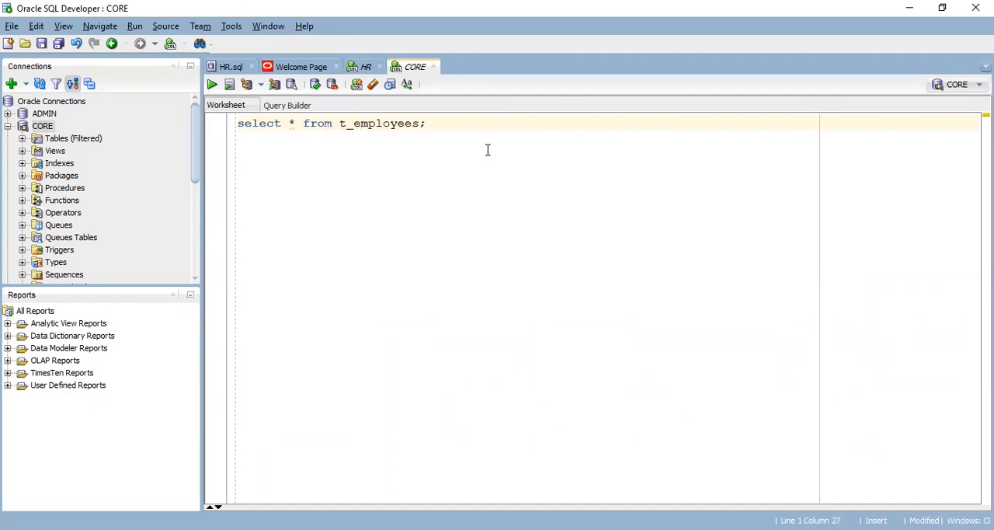
{"action": "key", "text": "ctrl+Return"}
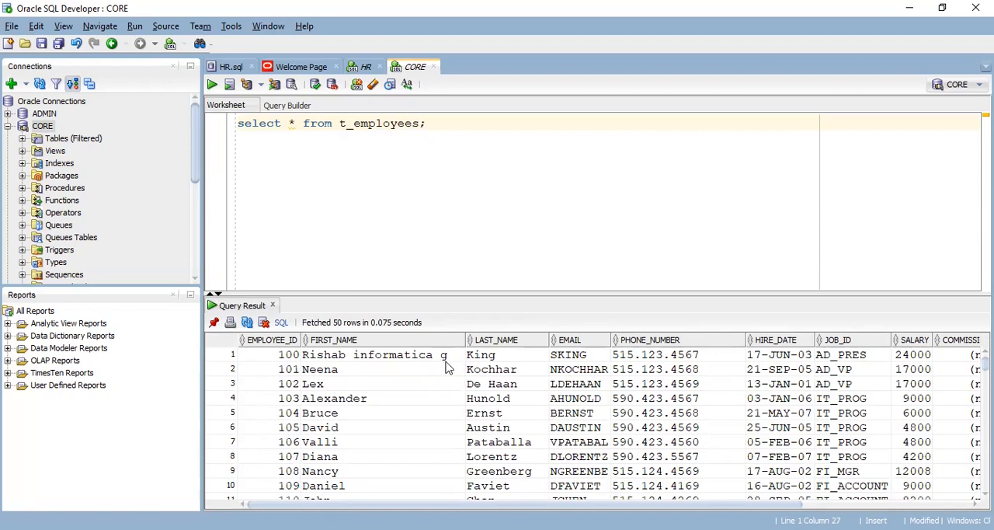
{"action": "left_click_drag", "start_coordinate": [512, 292], "coordinate": [503, 186]}
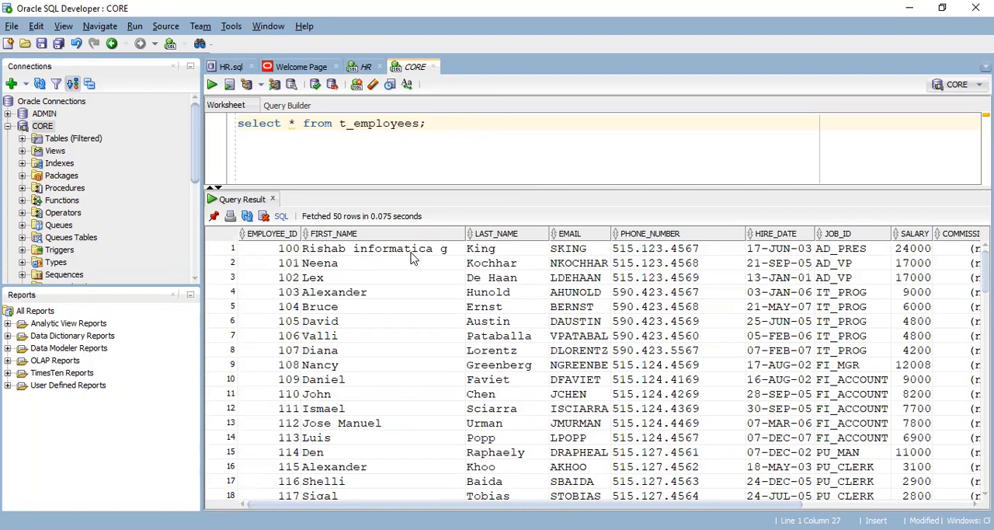
Check the first row's FIRST_NAME value against the neighbouring LAST_NAME cell and widen the FIRST_NAME column
{"action": "left_click", "coordinate": [441, 252]}
{"action": "left_click", "coordinate": [481, 250]}
{"action": "left_click", "coordinate": [429, 252]}
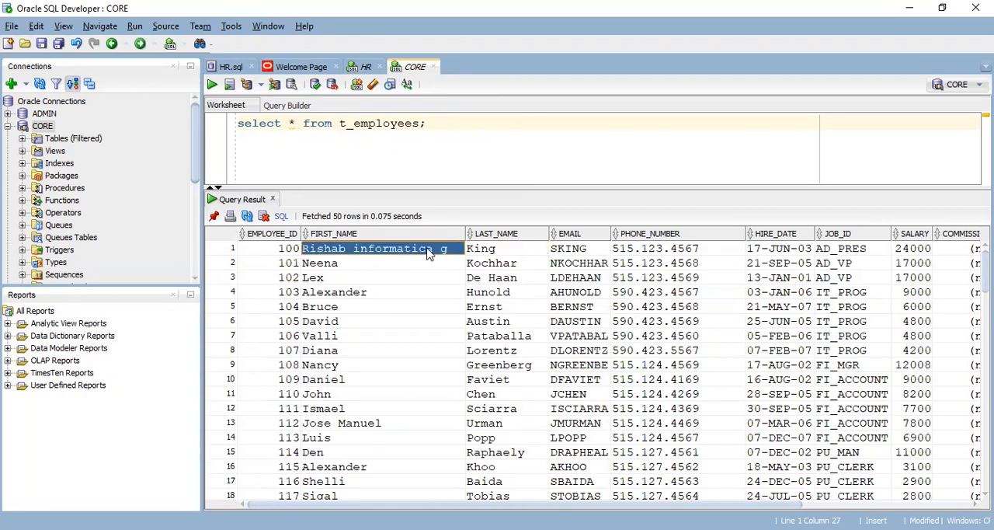
{"action": "left_click", "coordinate": [509, 250]}
{"action": "left_click", "coordinate": [436, 254]}
{"action": "left_click", "coordinate": [525, 252]}
{"action": "left_click", "coordinate": [419, 248]}
{"action": "left_click_drag", "start_coordinate": [466, 233], "coordinate": [510, 233]}
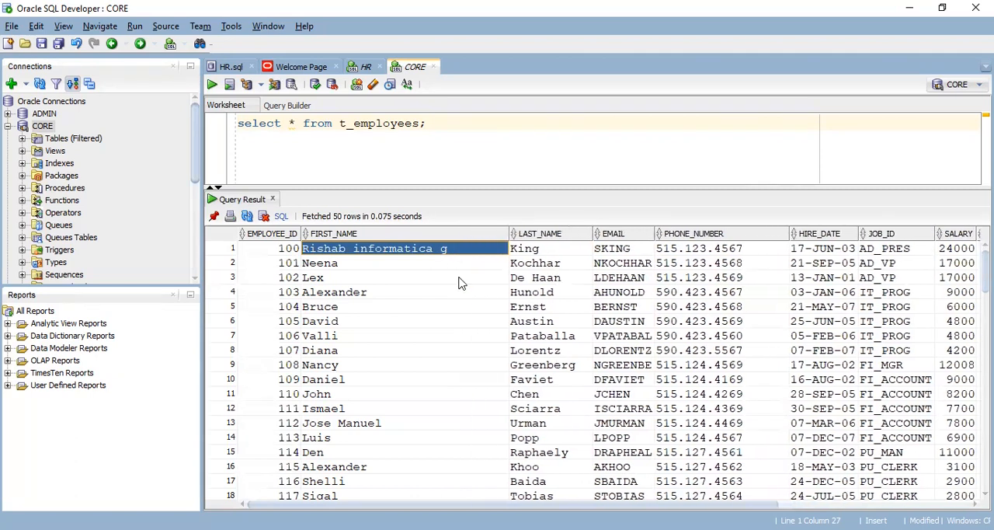
Compare the FIRST_NAME values in the first two rows of the T_EMPLOYEES query results
{"action": "left_click", "coordinate": [432, 263]}
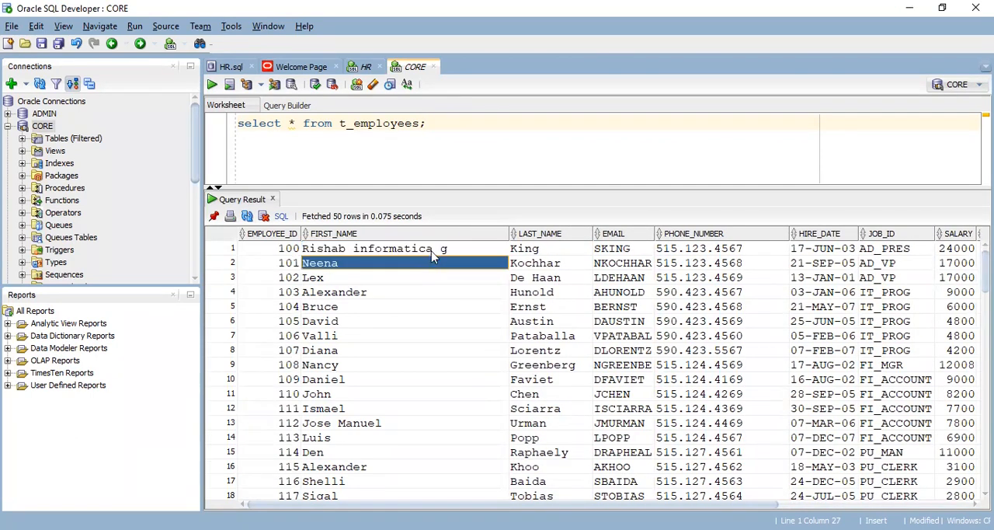
{"action": "left_click", "coordinate": [432, 250]}
{"action": "left_click", "coordinate": [432, 265]}
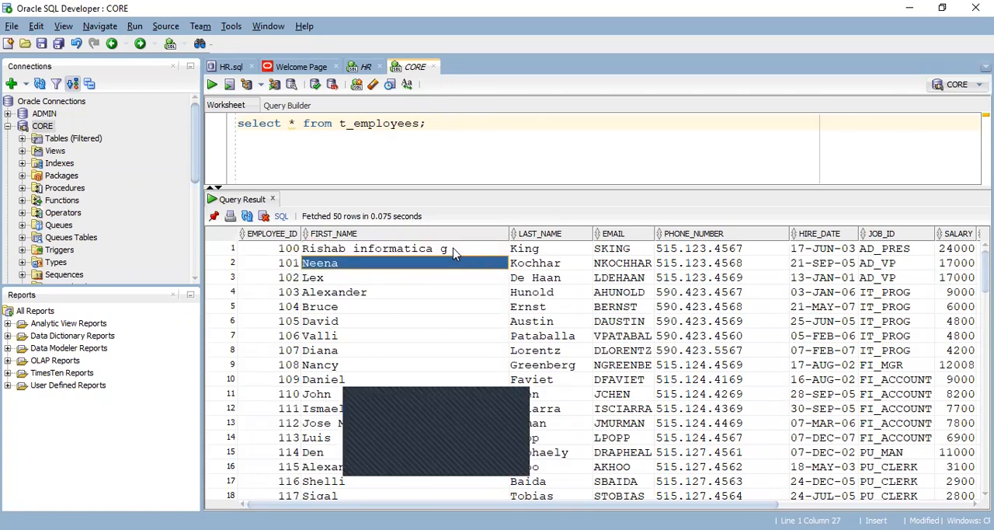
{"action": "left_click", "coordinate": [454, 251]}
{"action": "left_click", "coordinate": [442, 265]}
{"action": "left_click", "coordinate": [445, 250]}
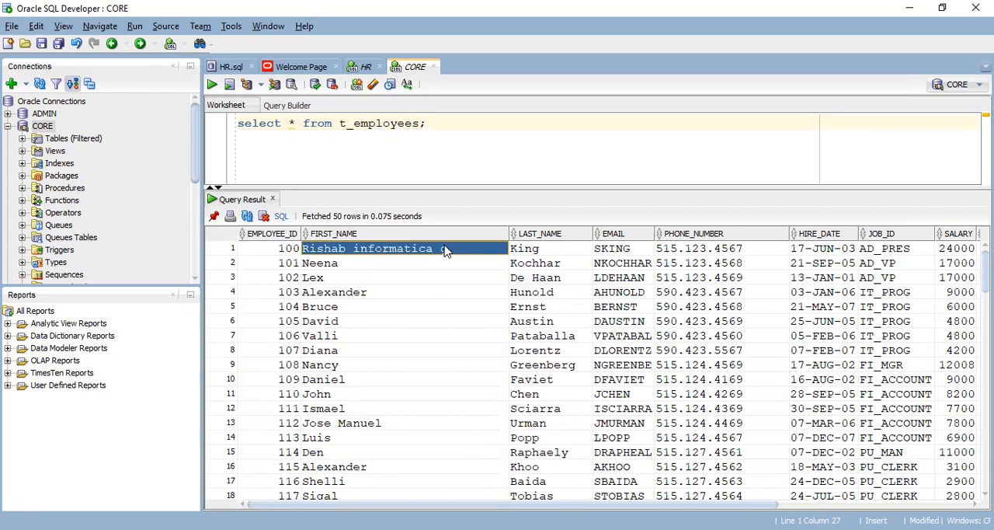
{"action": "left_click", "coordinate": [438, 265]}
{"action": "left_click", "coordinate": [459, 252]}
{"action": "left_click", "coordinate": [457, 263]}
{"action": "left_click", "coordinate": [455, 250]}
{"action": "left_click", "coordinate": [436, 264]}
{"action": "left_click", "coordinate": [448, 250]}
{"action": "left_click", "coordinate": [406, 264]}
{"action": "left_click", "coordinate": [431, 252]}
{"action": "left_click", "coordinate": [421, 267]}
{"action": "left_click", "coordinate": [432, 251]}
{"action": "left_click", "coordinate": [427, 264]}
{"action": "left_click", "coordinate": [432, 251]}
{"action": "left_click", "coordinate": [410, 267]}
{"action": "left_click", "coordinate": [418, 253]}
{"action": "left_click", "coordinate": [402, 267]}
{"action": "left_click", "coordinate": [419, 253]}
{"action": "left_click", "coordinate": [405, 267]}
{"action": "left_click", "coordinate": [413, 253]}
{"action": "left_click", "coordinate": [404, 268]}
{"action": "left_click", "coordinate": [412, 252]}
{"action": "left_click", "coordinate": [410, 267]}
{"action": "left_click", "coordinate": [418, 252]}
{"action": "left_click", "coordinate": [425, 266]}
{"action": "left_click", "coordinate": [428, 253]}
{"action": "left_click", "coordinate": [408, 266]}
{"action": "left_click", "coordinate": [420, 253]}
{"action": "left_click", "coordinate": [410, 265]}
{"action": "left_click", "coordinate": [415, 252]}
Return to Workflow Monitor and review the source and target statistics of the s_m_SFF_2_TTable_New_March run
{"action": "left_click", "coordinate": [197, 128]}
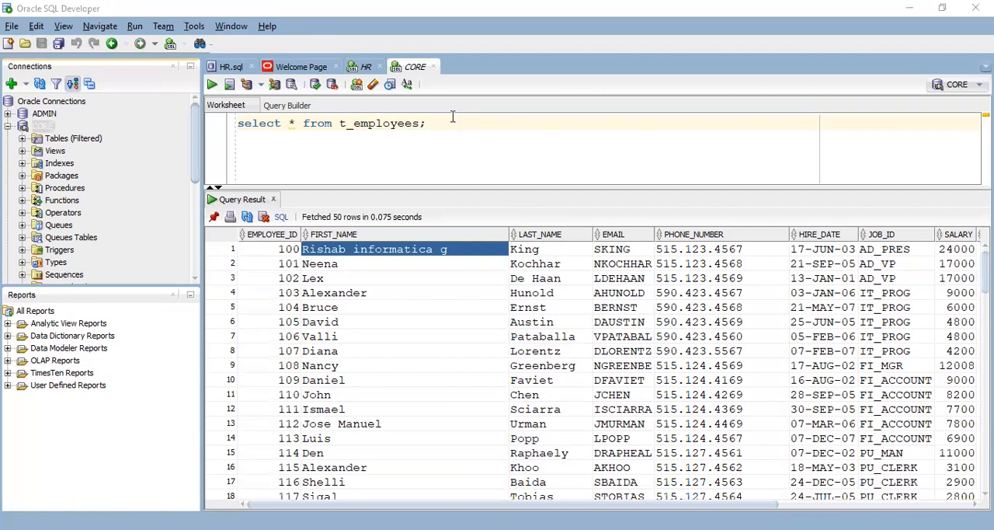
{"action": "left_click", "coordinate": [428, 124]}
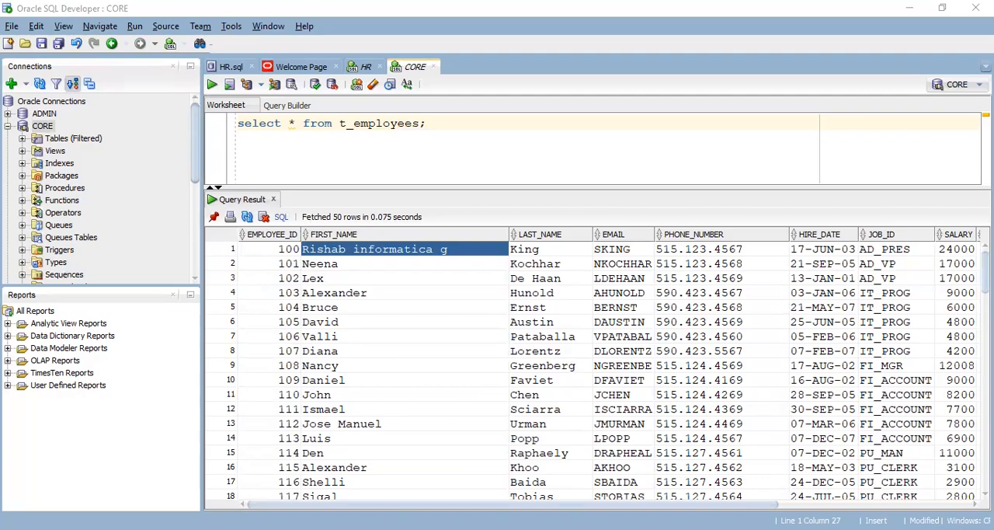
{"action": "key", "text": "alt+Tab"}
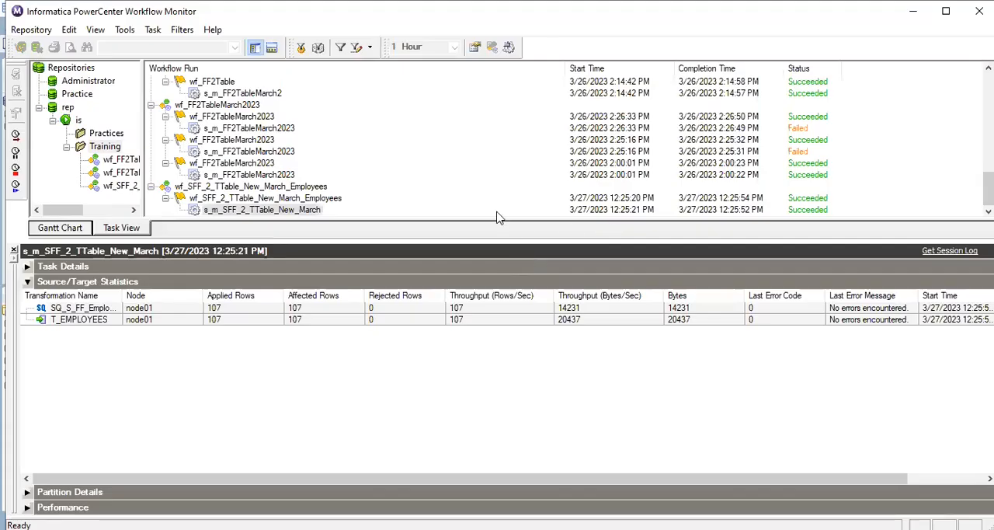
{"action": "left_click", "coordinate": [316, 210]}
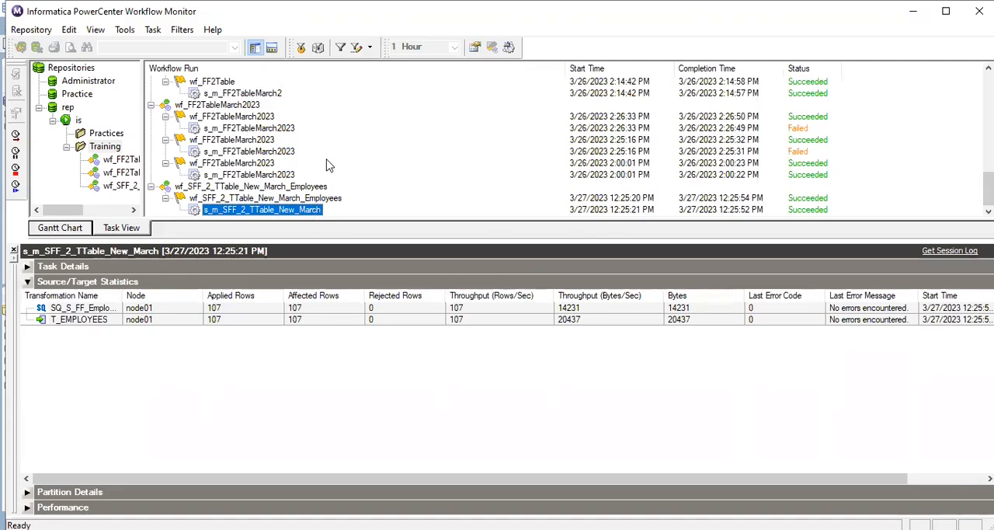
Switch to the SrcFiles folder in File Explorer and open S_FF_Employees.csv in Notepad++ for editing
{"action": "key", "text": "alt+Tab"}
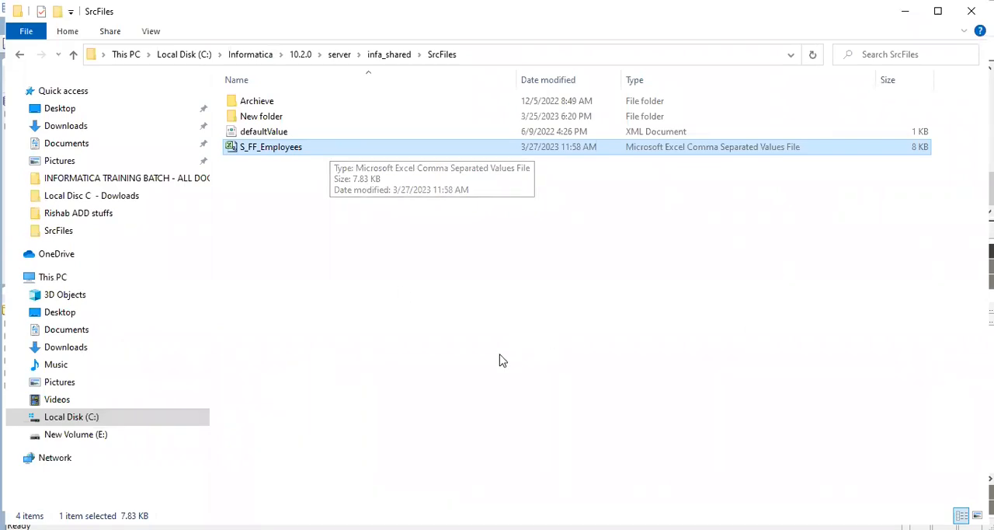
{"action": "key", "text": "alt+Tab"}
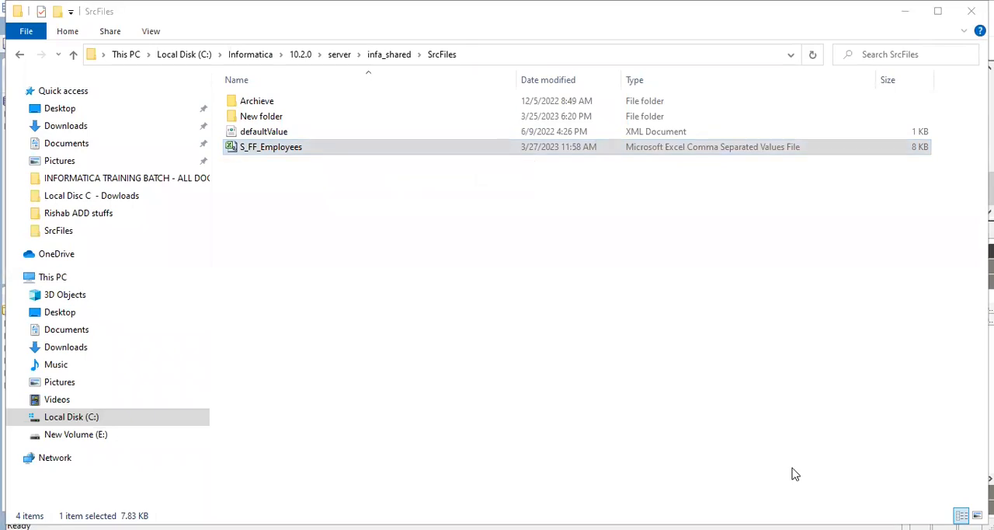
{"action": "left_click", "coordinate": [308, 148]}
{"action": "right_click", "coordinate": [307, 146]}
{"action": "left_click", "coordinate": [328, 148]}
{"action": "double_click", "coordinate": [328, 148]}
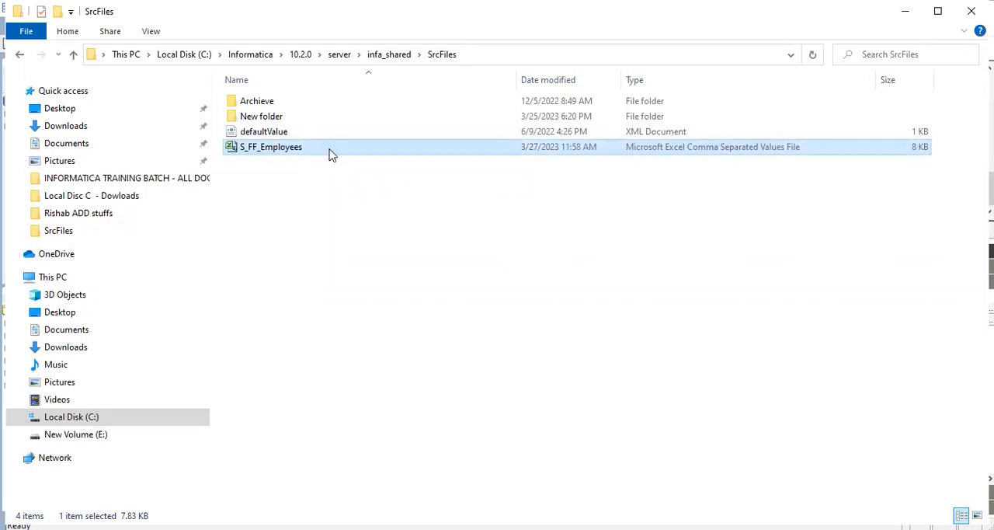
{"action": "right_click", "coordinate": [329, 152]}
{"action": "left_click", "coordinate": [190, 229]}
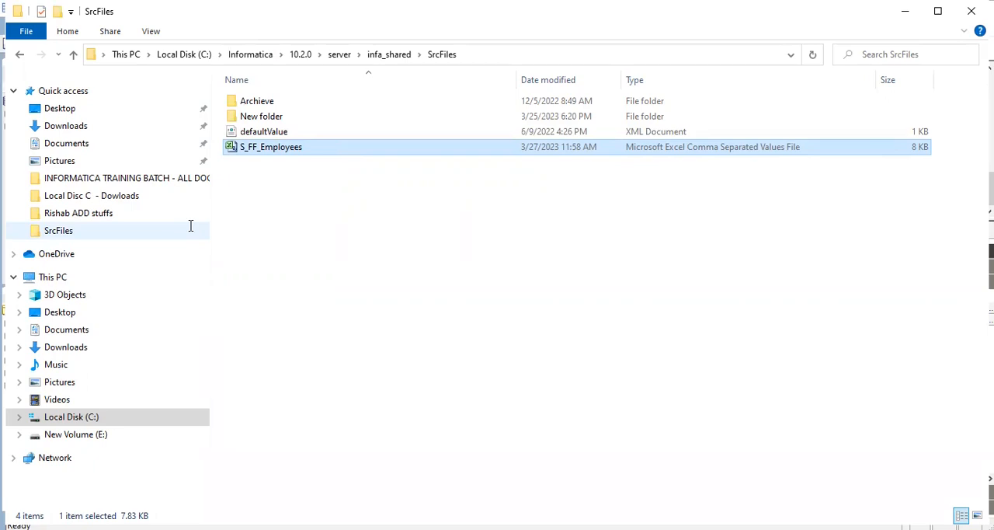
{"action": "key", "text": "alt+Tab"}
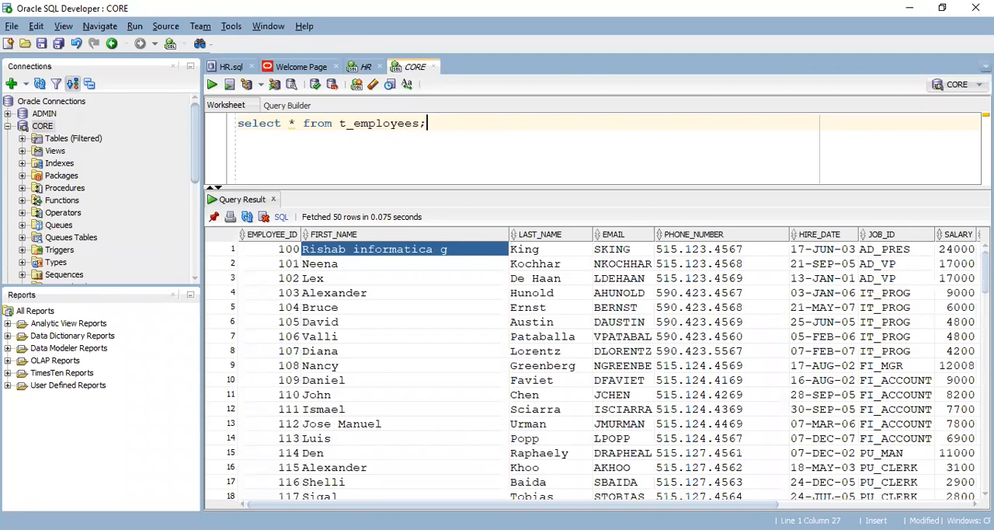
{"action": "key", "text": "alt+Tab"}
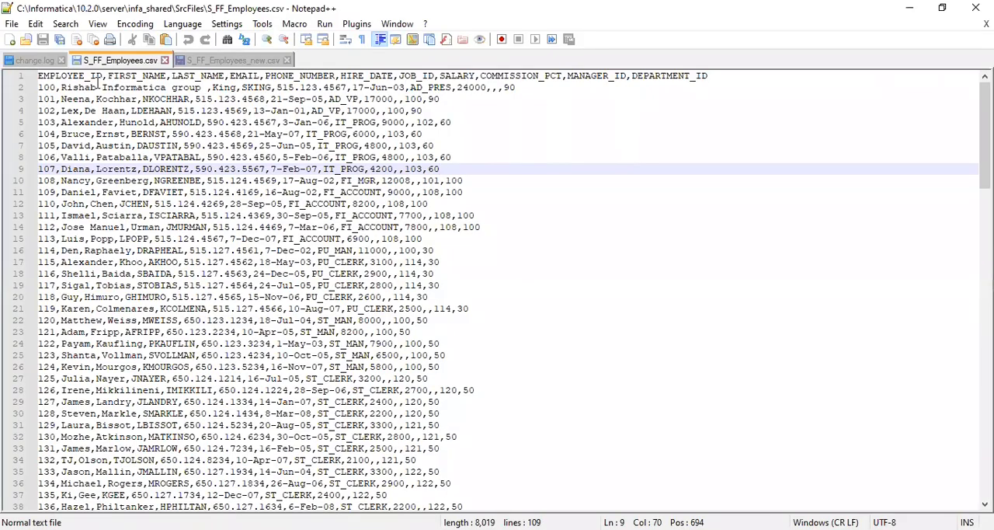
Insert an extra comma after the first word of the FIRST_NAME value in the first data row and save S_FF_Employees.csv
{"action": "left_click", "coordinate": [97, 87]}
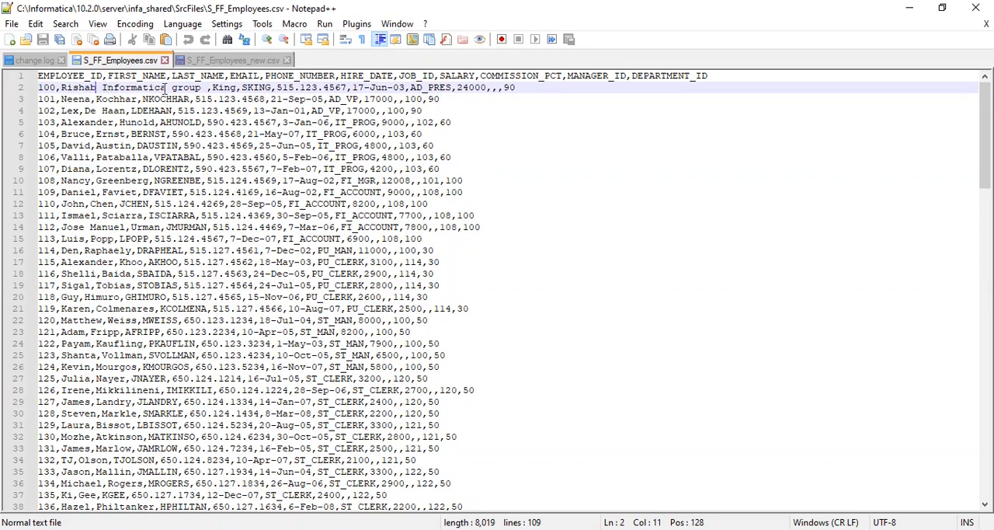
{"action": "type", "text": ","}
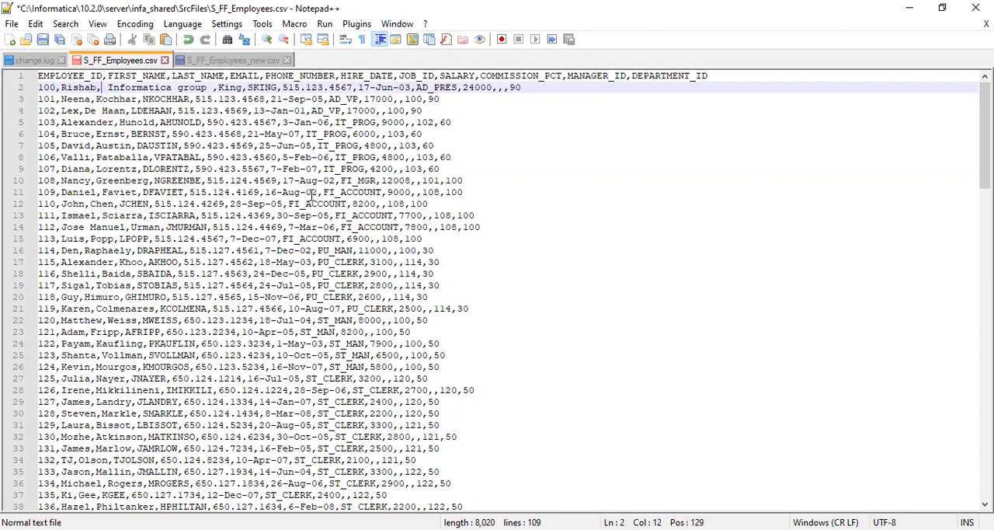
{"action": "key", "text": "ctrl+s"}
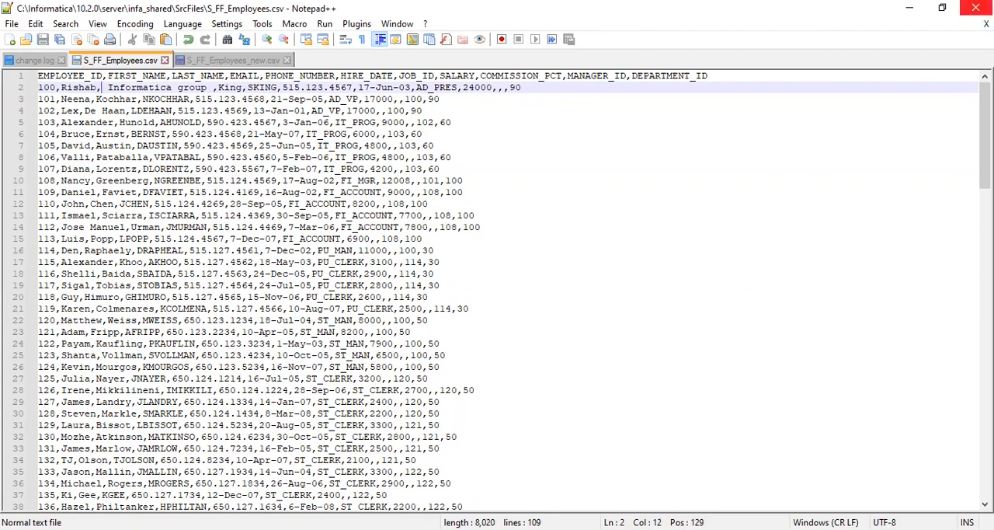
Close Notepad++ and start the workflow wf_SFF_2_TTable_New_March_Employees from Workflow Manager
{"action": "left_click", "coordinate": [975, 8]}
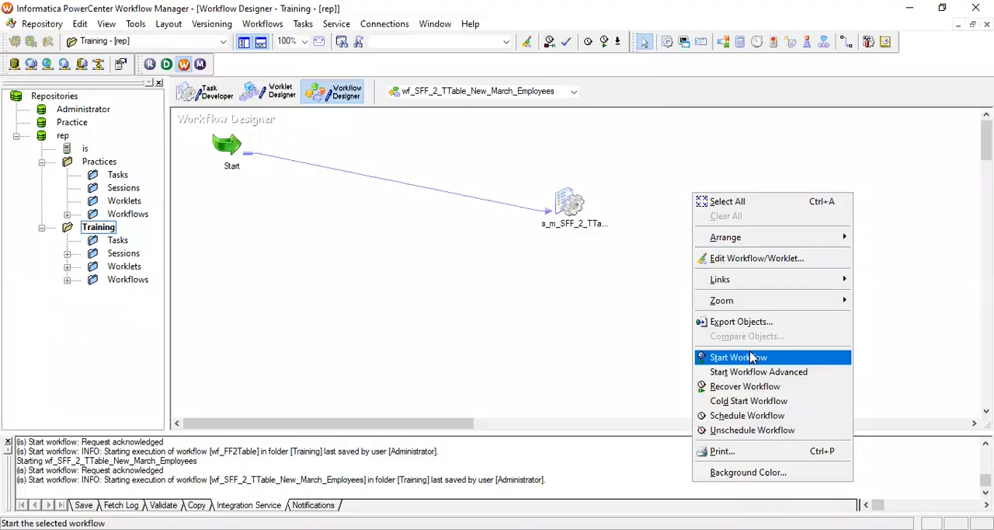
{"action": "left_click", "coordinate": [751, 357]}
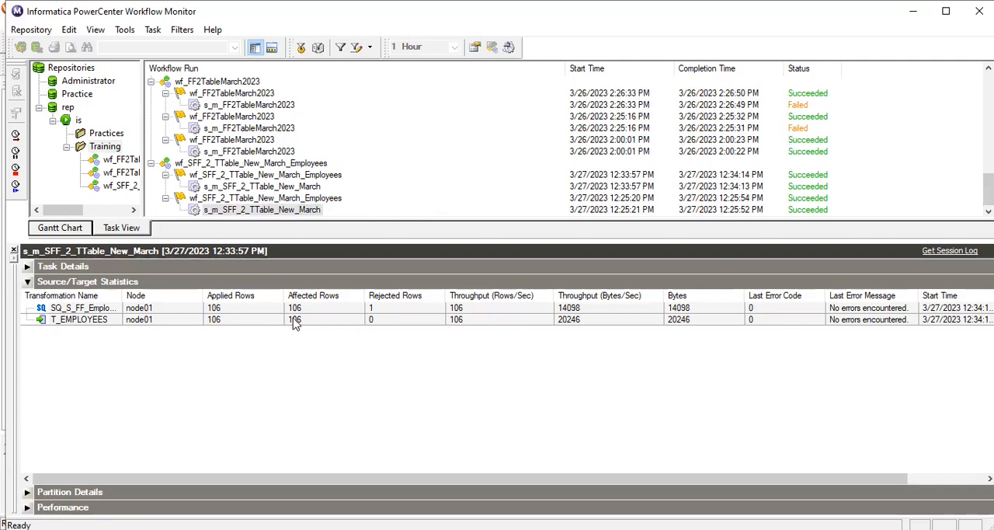
Compare the newest s_m_SFF_2_TTable_New_March session run with its parent workflow run in Workflow Monitor, including their statuses and rejected rows
{"action": "left_click", "coordinate": [314, 188]}
{"action": "left_click", "coordinate": [327, 176]}
{"action": "left_click", "coordinate": [317, 187]}
{"action": "left_click", "coordinate": [327, 177]}
{"action": "left_click", "coordinate": [317, 188]}
{"action": "left_click", "coordinate": [327, 177]}
{"action": "left_click", "coordinate": [316, 187]}
{"action": "left_click", "coordinate": [326, 175]}
{"action": "left_click", "coordinate": [315, 186]}
{"action": "left_click", "coordinate": [326, 175]}
{"action": "left_click", "coordinate": [315, 187]}
{"action": "left_click", "coordinate": [326, 176]}
{"action": "left_click", "coordinate": [316, 188]}
{"action": "left_click", "coordinate": [326, 176]}
{"action": "left_click", "coordinate": [316, 187]}
{"action": "left_click", "coordinate": [326, 175]}
{"action": "left_click", "coordinate": [316, 187]}
{"action": "left_click", "coordinate": [326, 176]}
{"action": "left_click", "coordinate": [311, 188]}
{"action": "left_click", "coordinate": [321, 177]}
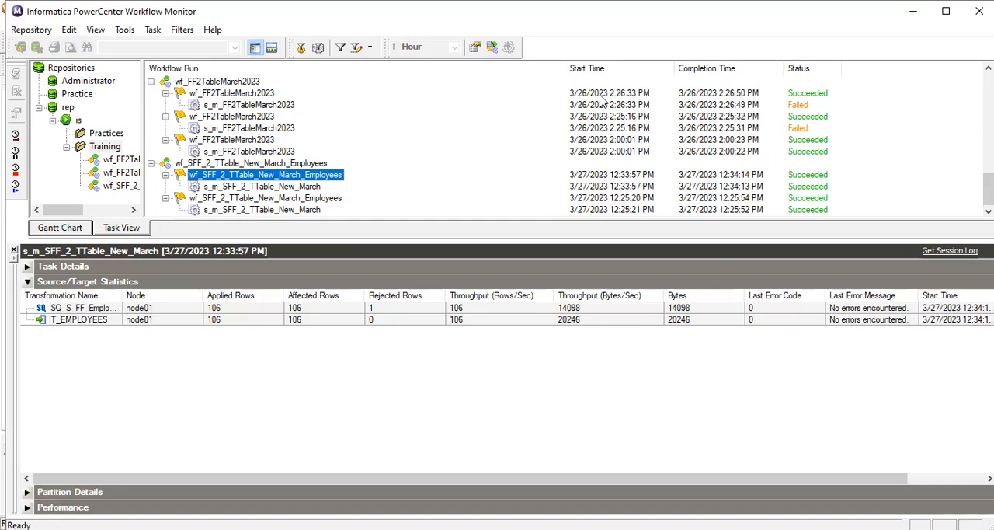
In Workflow Manager, set Stop on errors to 1 in the s_m_SFF_2_TTable_New_March session's Config Object settings and save the workflow
{"action": "key", "text": "alt+Tab"}
{"action": "left_click", "coordinate": [570, 206]}
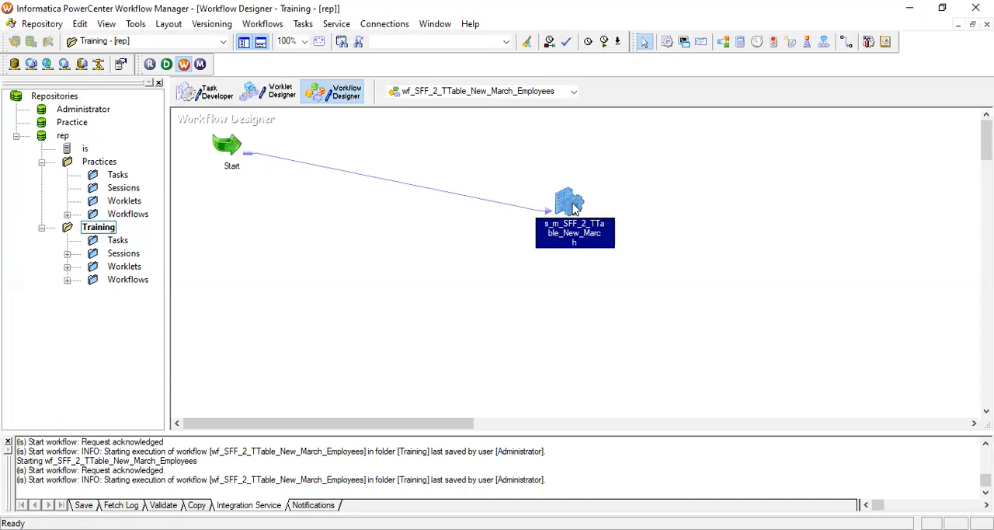
{"action": "double_click", "coordinate": [571, 206]}
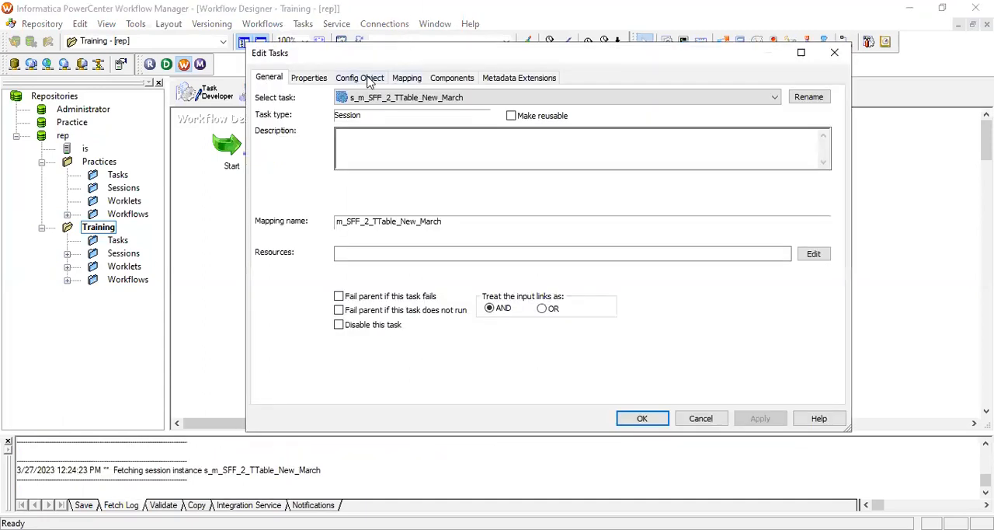
{"action": "left_click", "coordinate": [369, 80]}
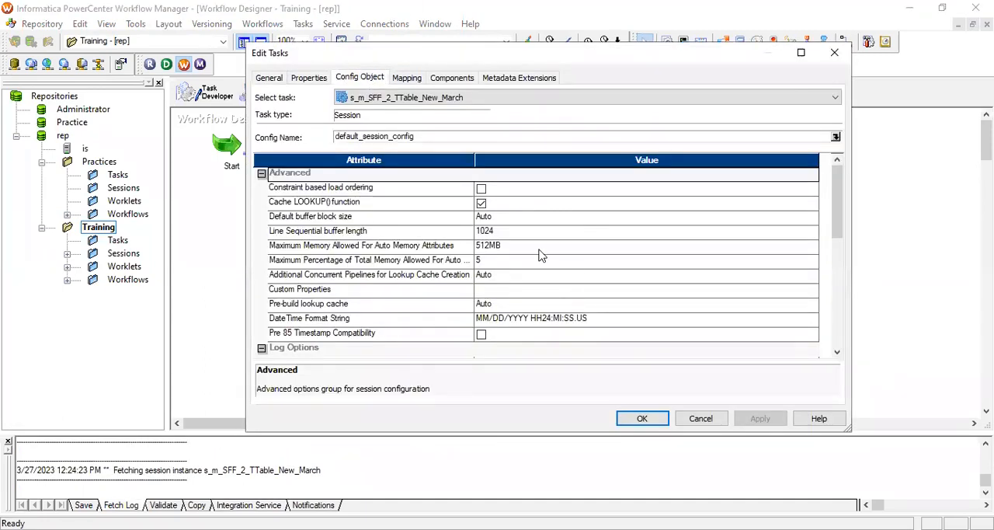
{"action": "scroll", "coordinate": [541, 255], "scroll_direction": "down", "scroll_amount": 2}
{"action": "scroll", "coordinate": [581, 269], "scroll_direction": "down", "scroll_amount": 3}
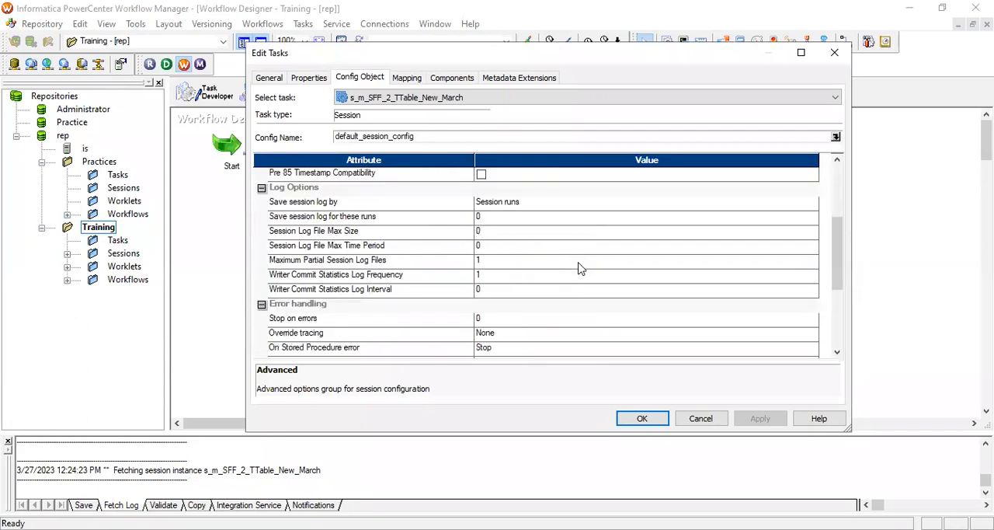
{"action": "left_click", "coordinate": [483, 281]}
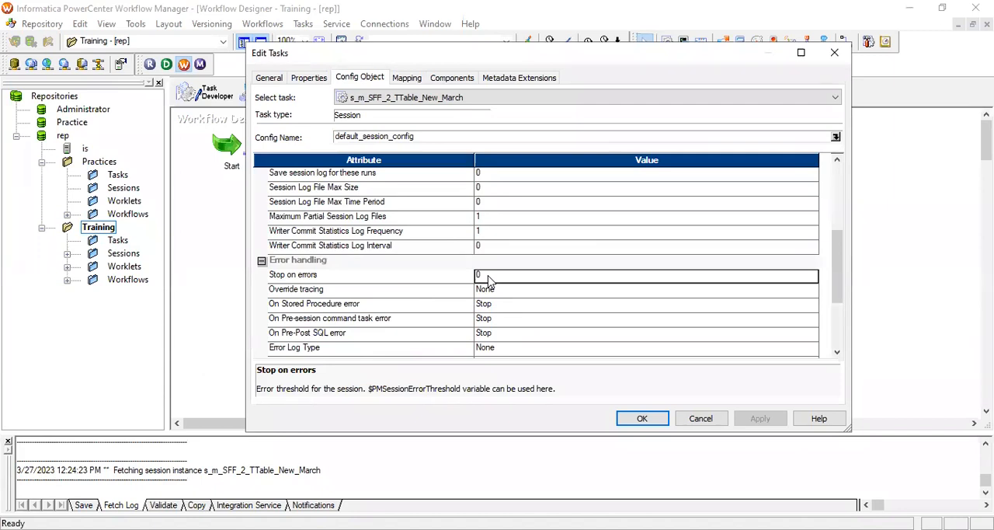
{"action": "left_click", "coordinate": [489, 277]}
{"action": "type", "text": "1"}
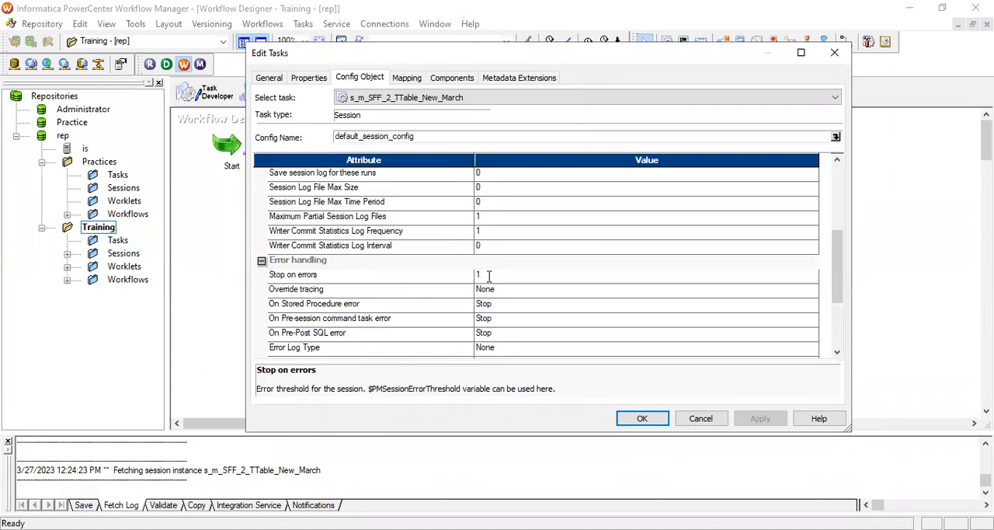
{"action": "left_click", "coordinate": [646, 420]}
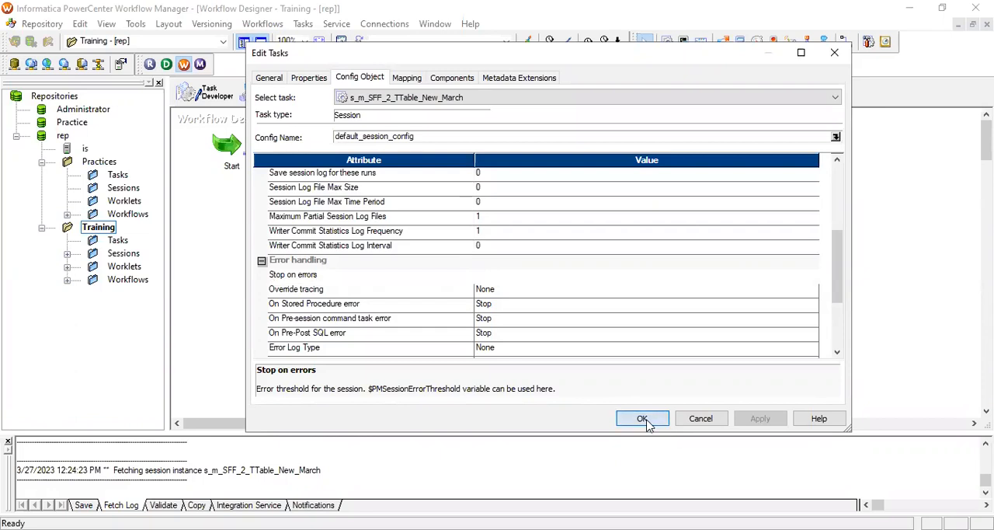
{"action": "left_click", "coordinate": [713, 166]}
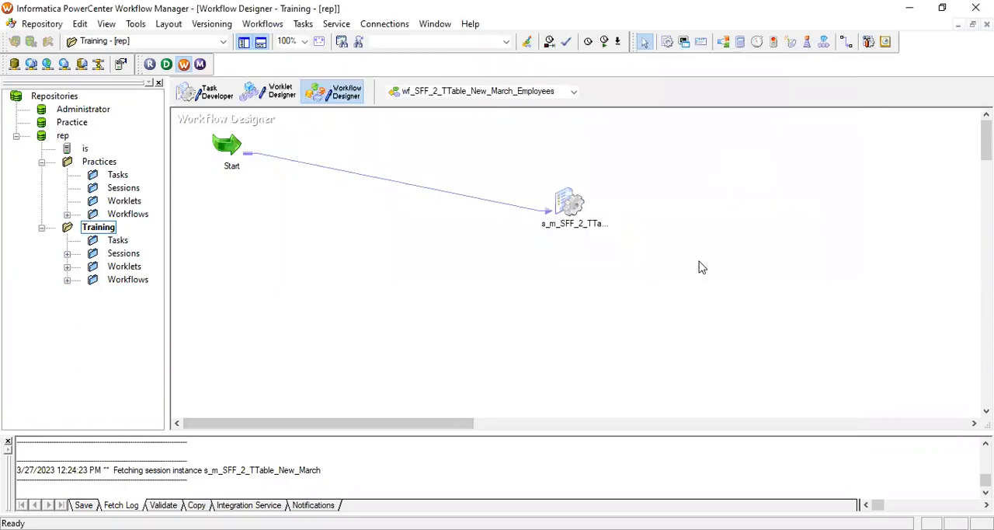
{"action": "key", "text": "ctrl+s"}
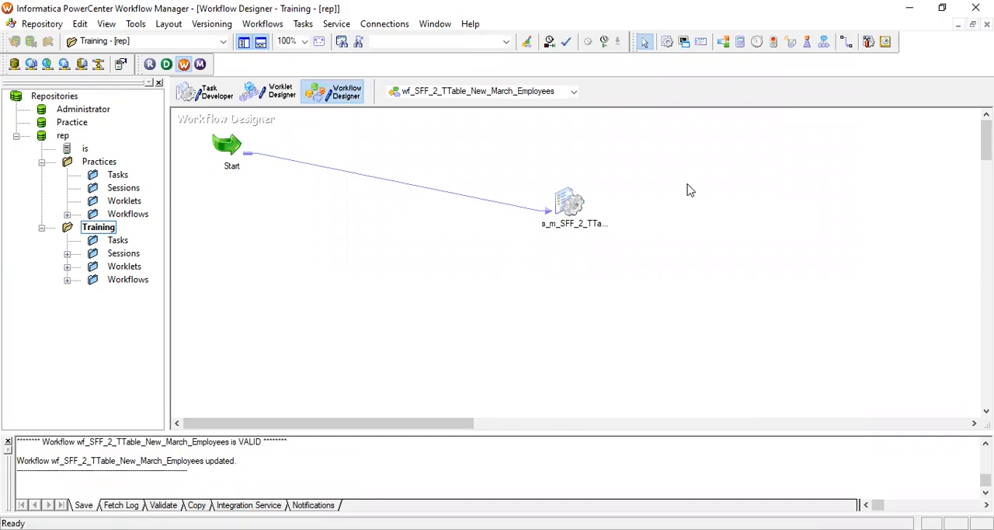
Start wf_SFF_2_TTable_New_March_Employees with the new error threshold and follow its run in Workflow Monitor
{"action": "right_click", "coordinate": [688, 189]}
{"action": "left_click", "coordinate": [744, 353]}
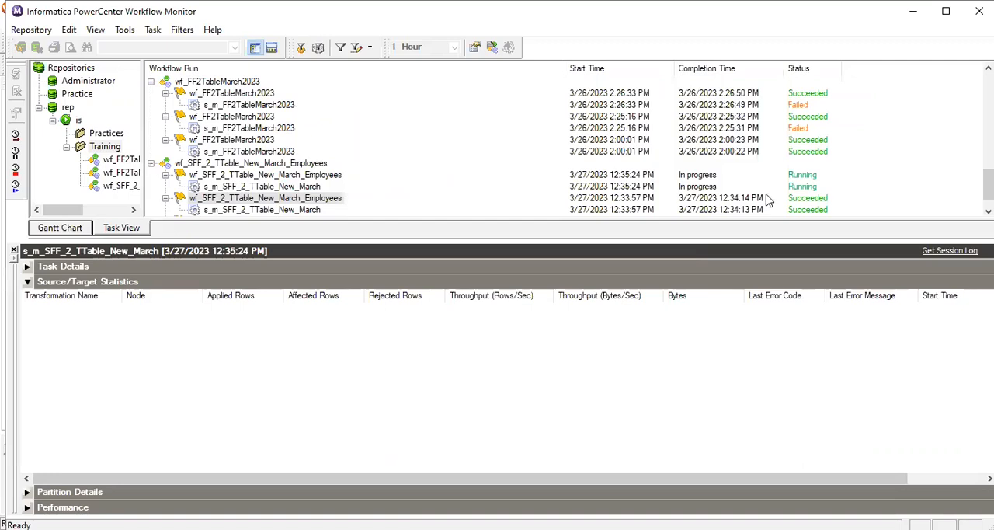
{"action": "scroll", "coordinate": [512, 178], "scroll_direction": "down", "scroll_amount": 1}
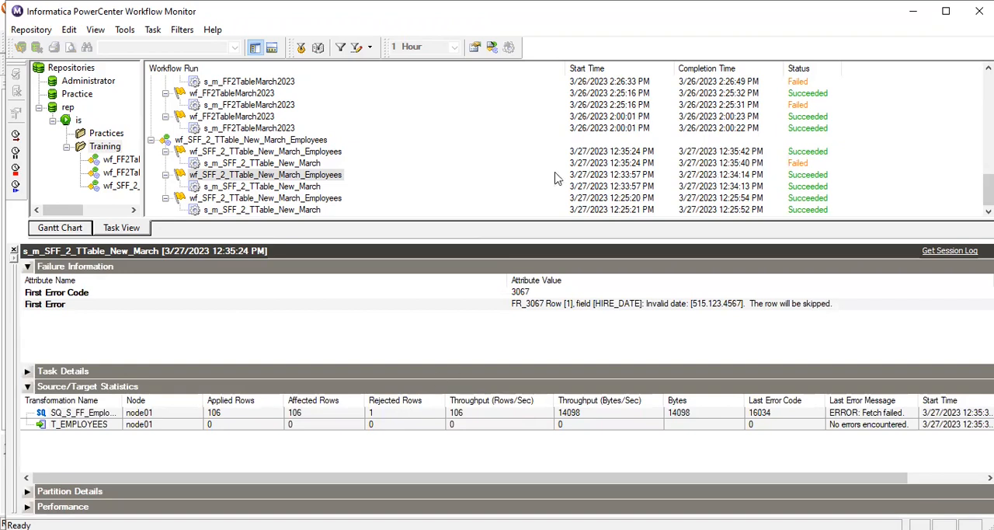
Check the latest session run's failure information and compare its status with that of its parent workflow run
{"action": "left_click", "coordinate": [302, 165]}
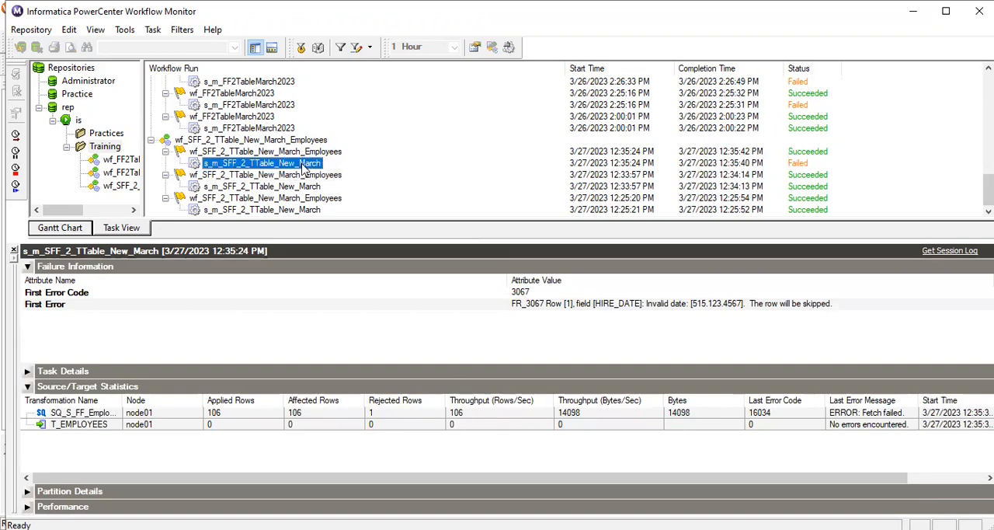
{"action": "left_click", "coordinate": [316, 153]}
{"action": "left_click", "coordinate": [312, 163]}
{"action": "left_click", "coordinate": [319, 152]}
{"action": "left_click", "coordinate": [310, 164]}
{"action": "left_click", "coordinate": [317, 153]}
{"action": "left_click", "coordinate": [312, 164]}
{"action": "left_click", "coordinate": [317, 153]}
{"action": "left_click", "coordinate": [315, 164]}
{"action": "left_click", "coordinate": [320, 153]}
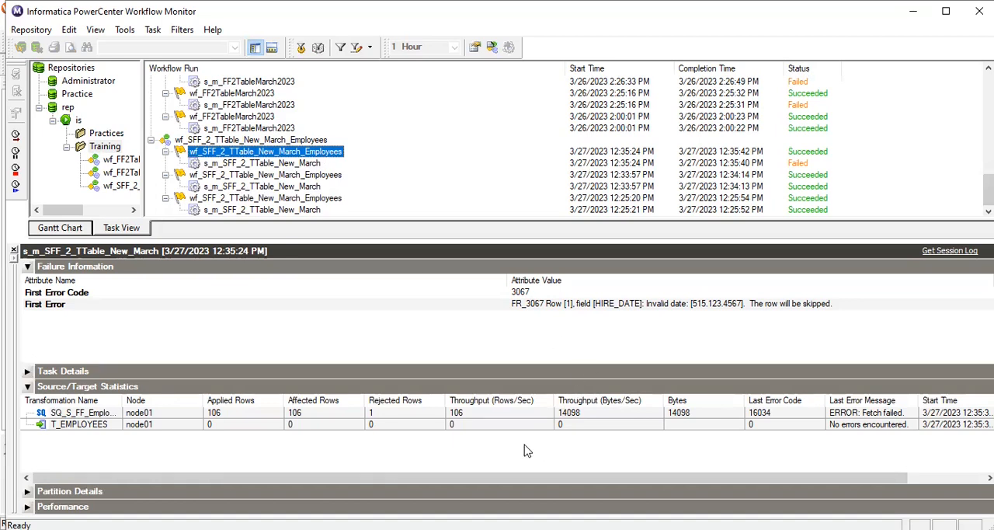
In Workflow Manager, set Stop on errors to 0 in the s_m_SFF_2_TTable_New_March session's Config Object settings and save the workflow
{"action": "key", "text": "alt+Tab"}
{"action": "left_click", "coordinate": [571, 210]}
{"action": "double_click", "coordinate": [571, 209]}
{"action": "left_click", "coordinate": [365, 78]}
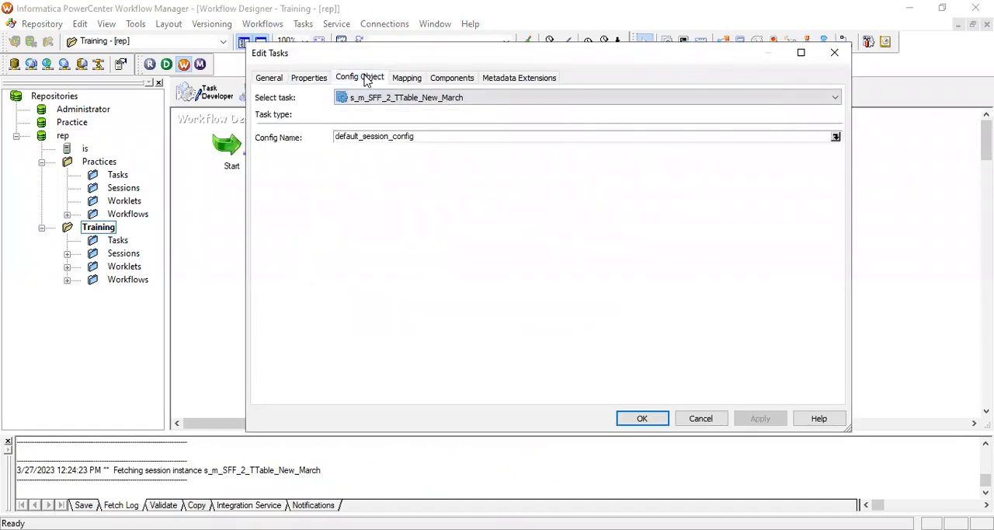
{"action": "scroll", "coordinate": [577, 259], "scroll_direction": "down", "scroll_amount": 4}
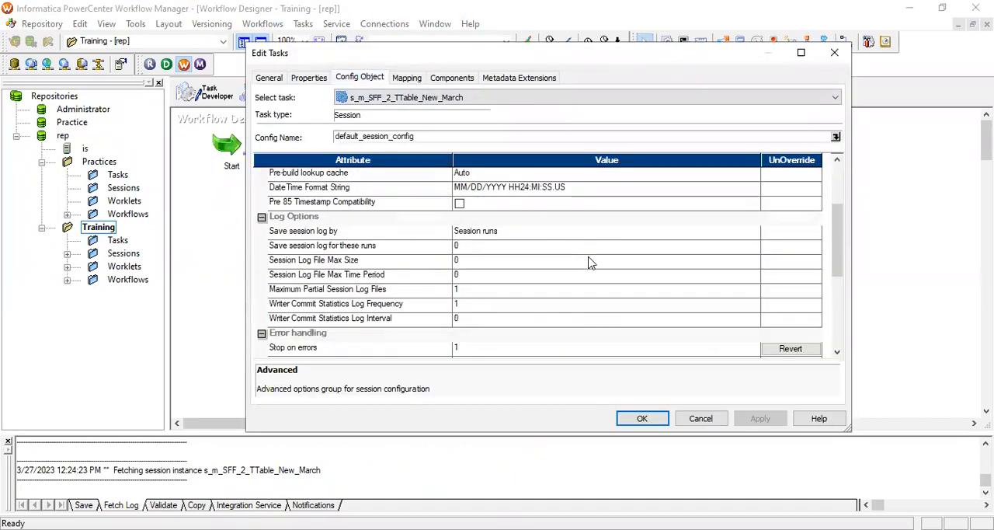
{"action": "scroll", "coordinate": [578, 260], "scroll_direction": "down", "scroll_amount": 3}
{"action": "left_click", "coordinate": [470, 233]}
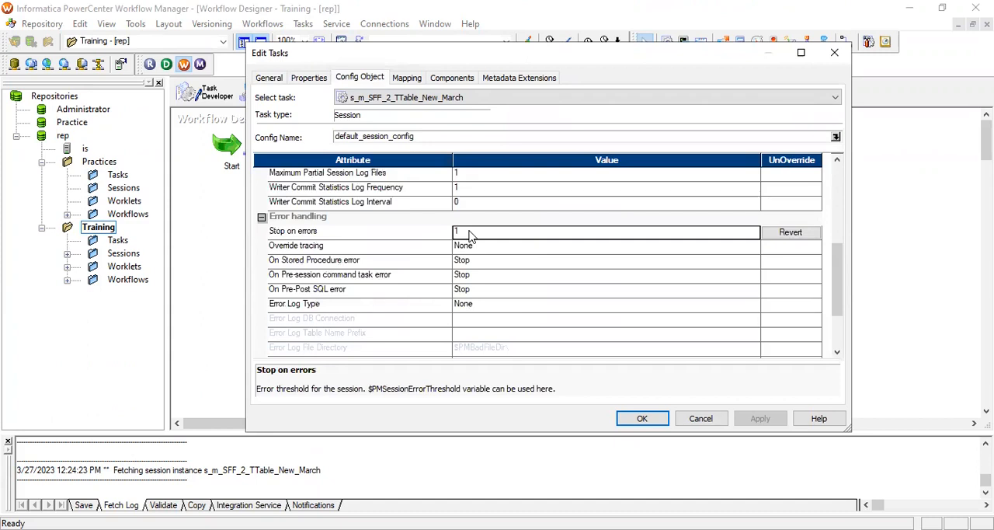
{"action": "key", "text": "BackSpace"}
{"action": "type", "text": "0"}
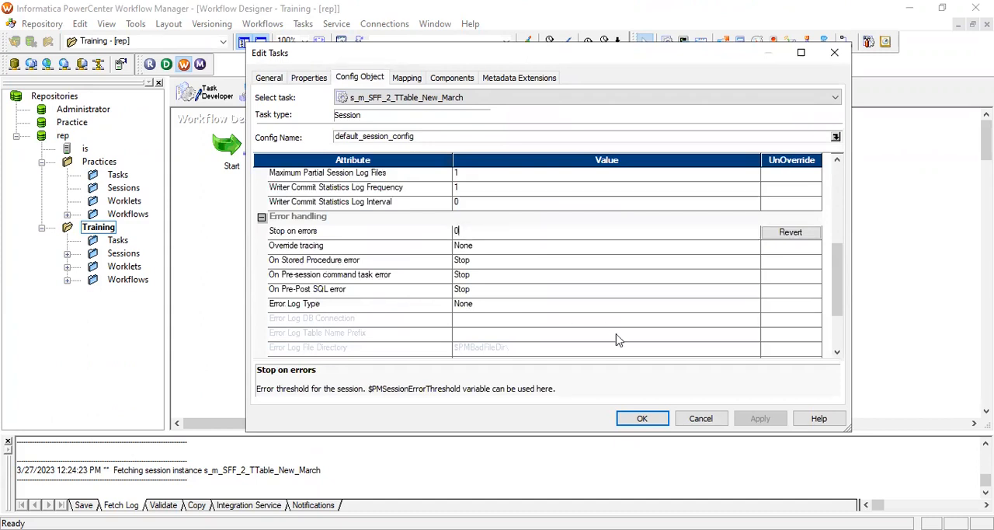
{"action": "left_click", "coordinate": [642, 419]}
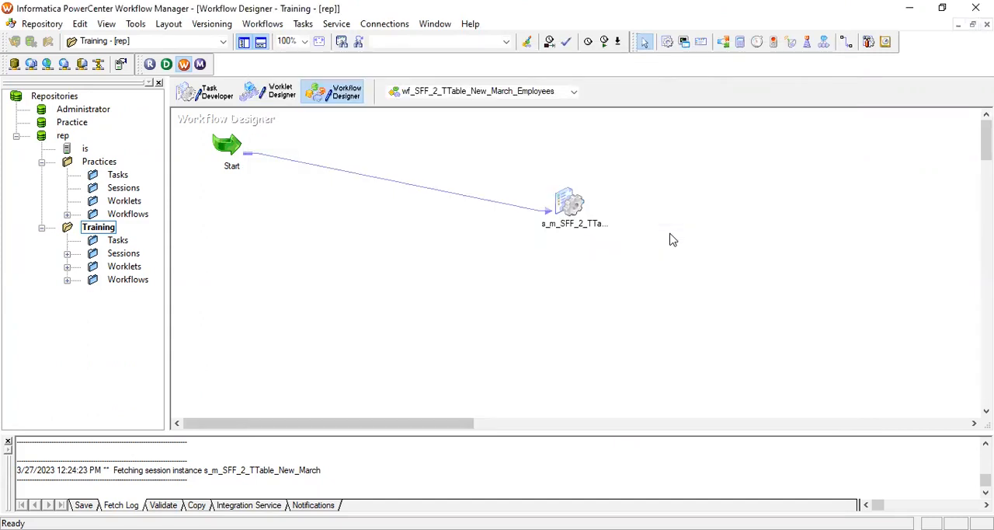
{"action": "key", "text": "ctrl+s"}
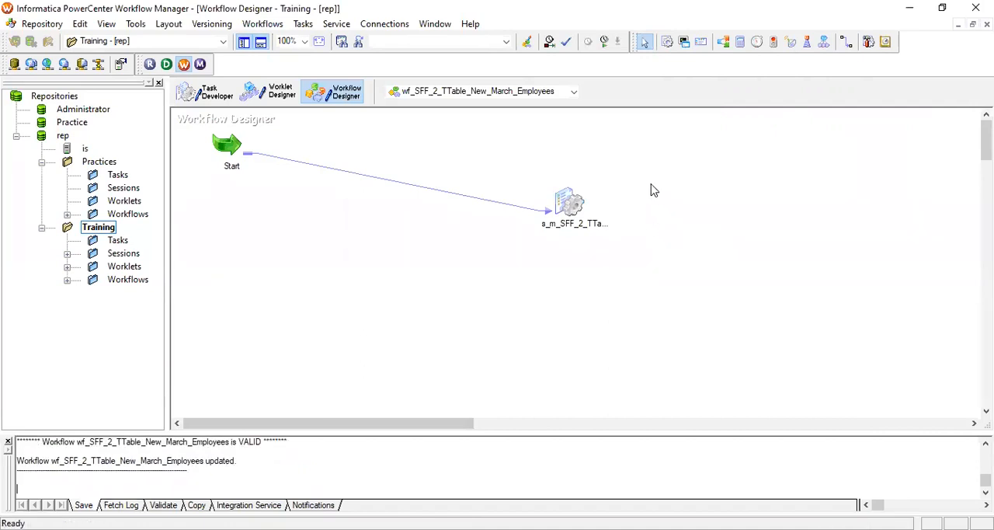
Start wf_SFF_2_TTable_New_March_Employees with the reset error threshold and compare its run with the earlier one in Workflow Monitor
{"action": "right_click", "coordinate": [654, 183]}
{"action": "left_click", "coordinate": [715, 345]}
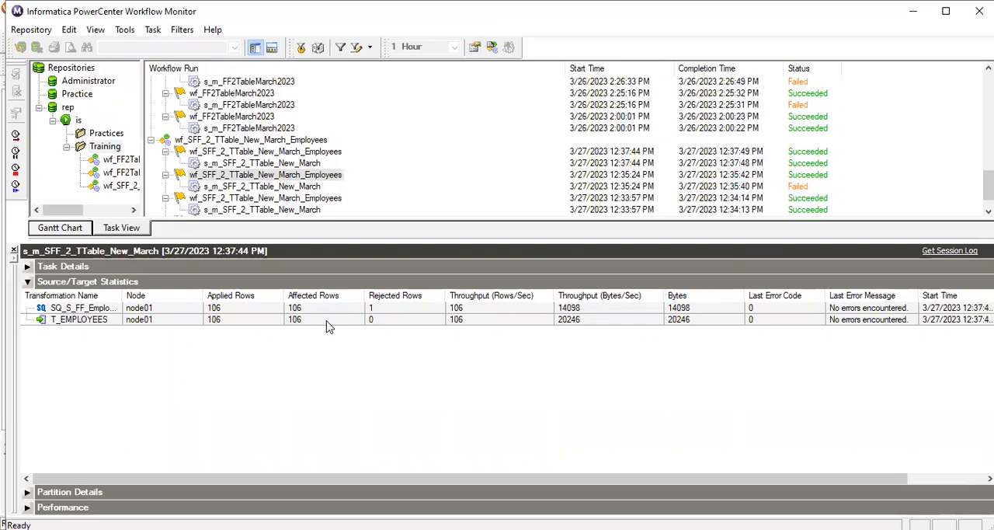
{"action": "left_click", "coordinate": [358, 171]}
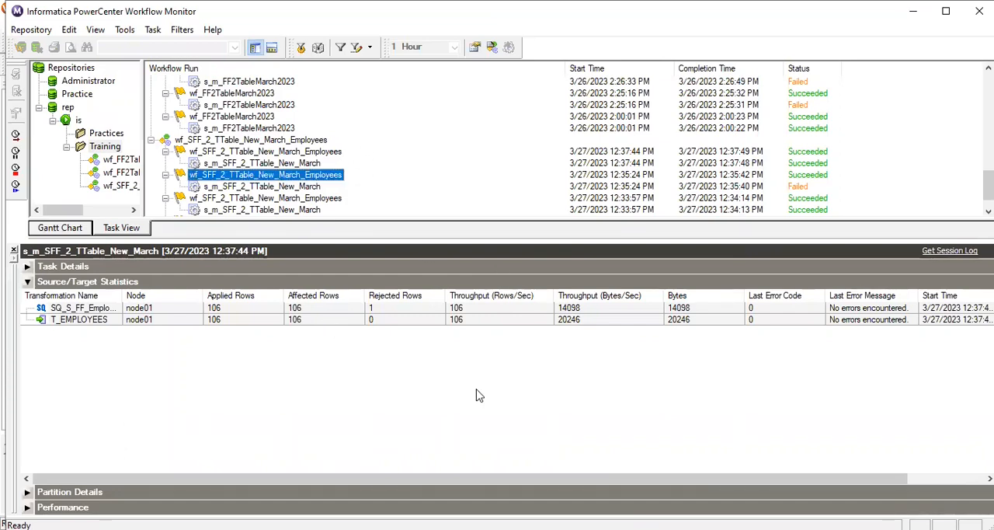
Open the S_FF_Employees CSV file from the SrcFiles folder in Notepad++
{"action": "key", "text": "alt+Tab"}
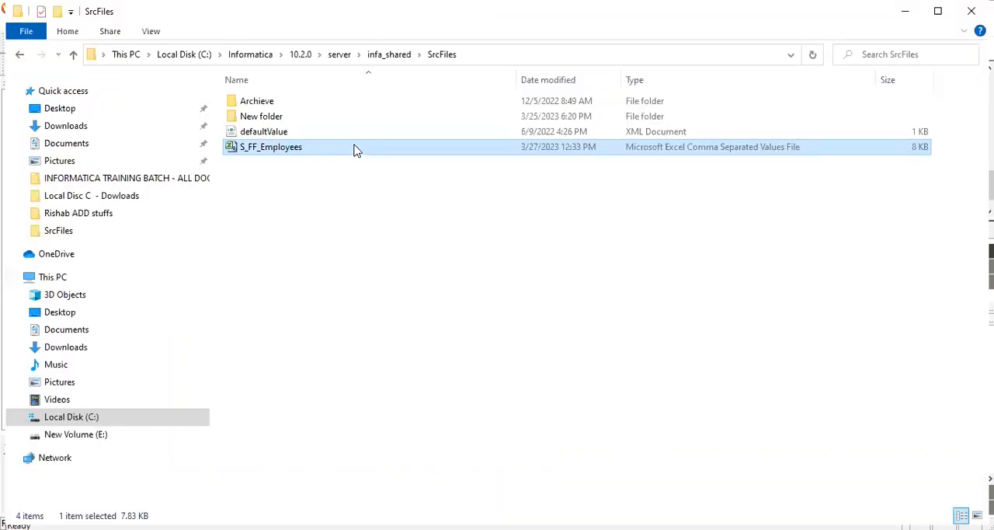
{"action": "double_click", "coordinate": [354, 146]}
{"action": "right_click", "coordinate": [353, 147]}
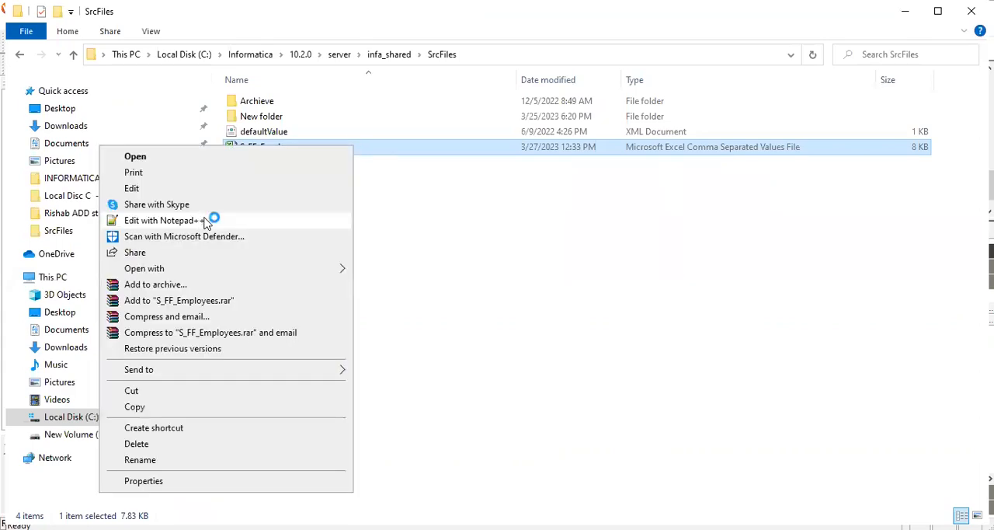
{"action": "left_click", "coordinate": [500, 284]}
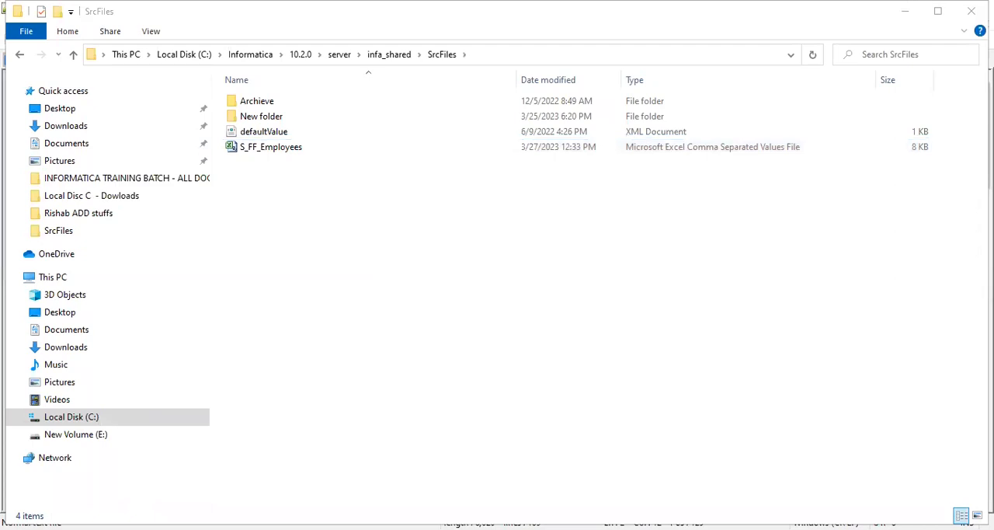
{"action": "key", "text": "alt+Tab"}
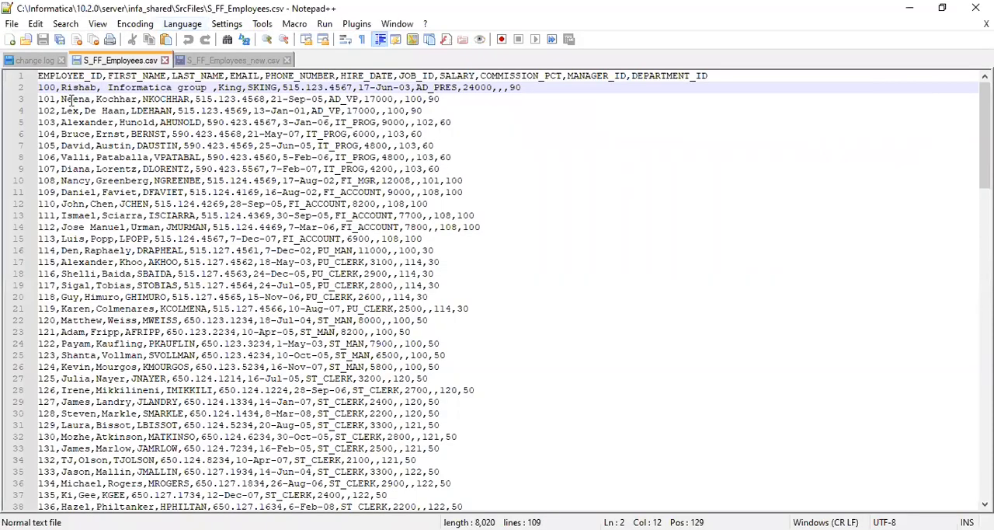
Enclose the comma-containing FIRST_NAME value of the first data row in double quotes, save the CSV file and close the editor
{"action": "left_click", "coordinate": [62, 87]}
{"action": "type", "text": "''"}
{"action": "key", "text": "BackSpace"}
{"action": "key", "text": "BackSpace"}
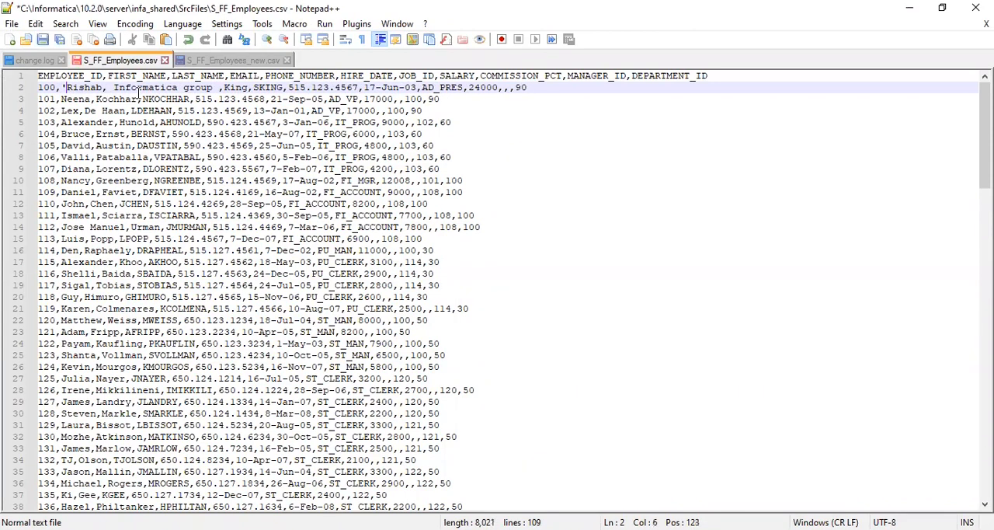
{"action": "type", "text": "\""}
{"action": "left_click", "coordinate": [213, 87], "text": "shift"}
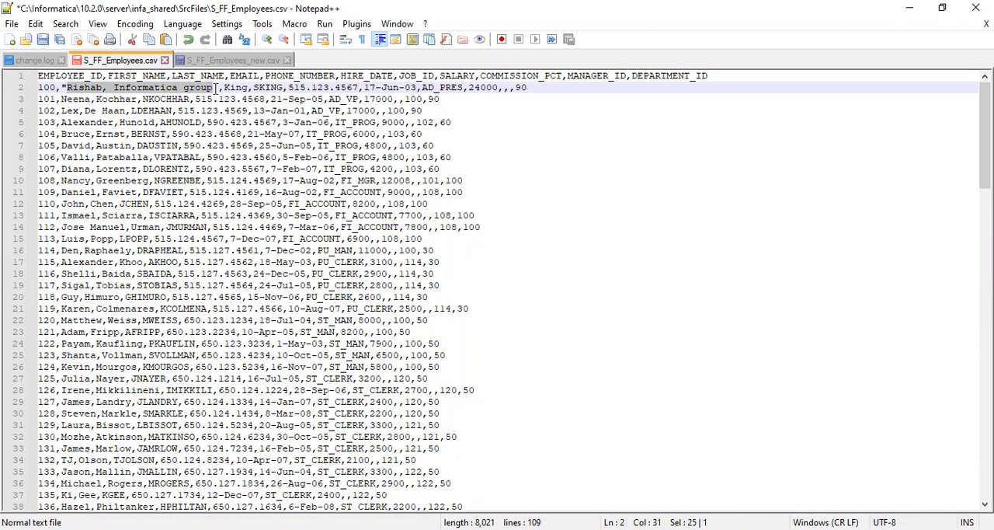
{"action": "type", "text": "\""}
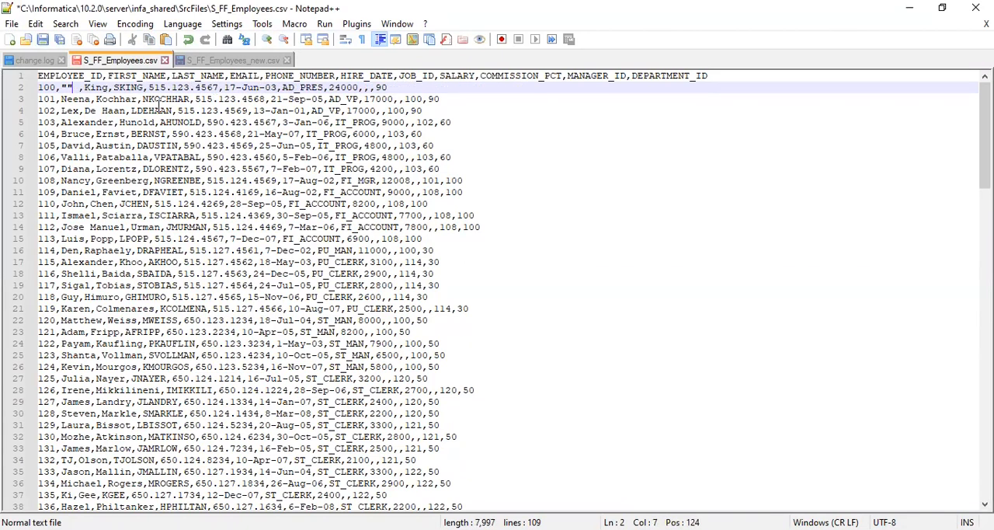
{"action": "key", "text": "ctrl+z"}
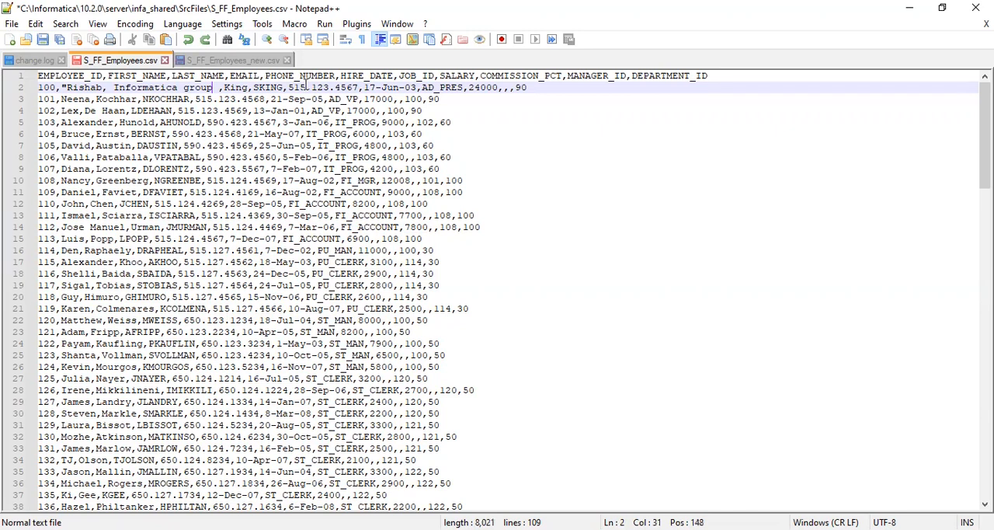
{"action": "type", "text": "\""}
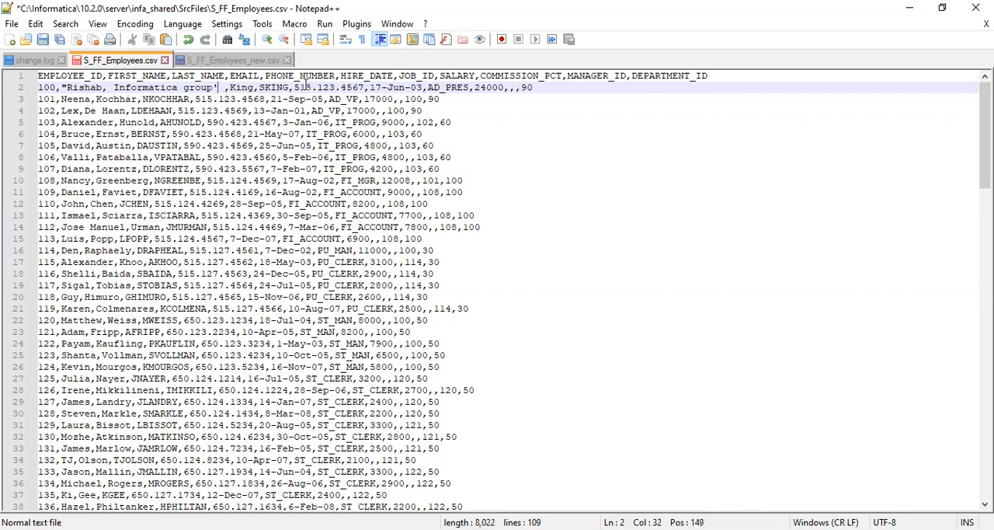
{"action": "key", "text": "BackSpace"}
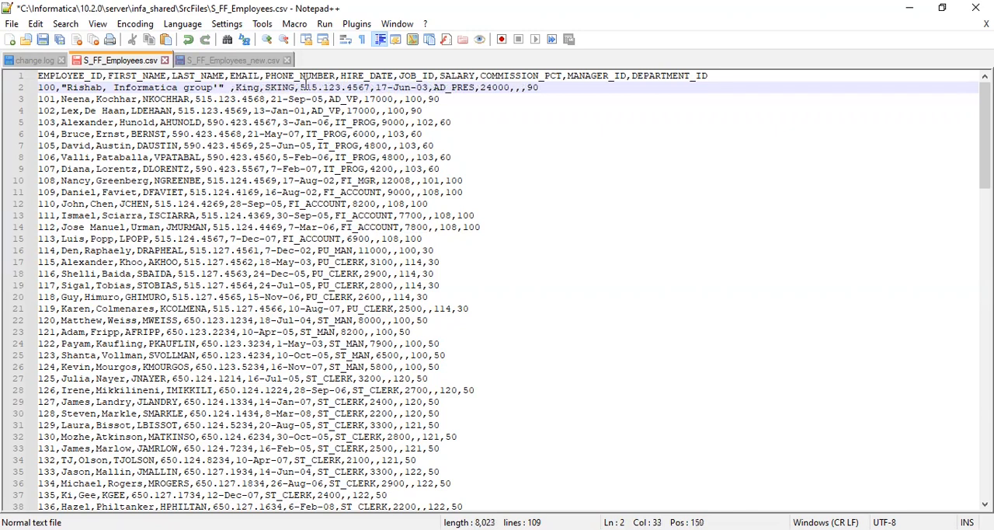
{"action": "type", "text": "\""}
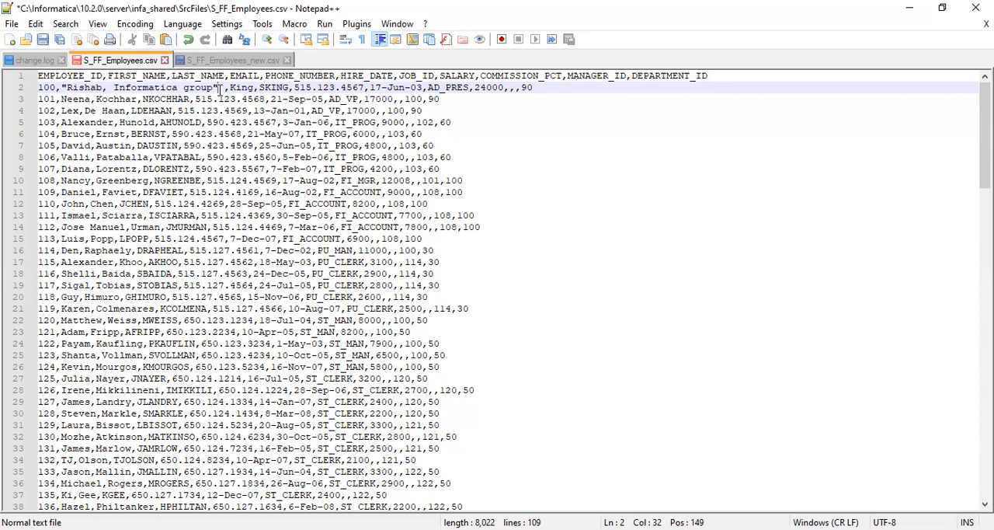
{"action": "key", "text": "ctrl+s"}
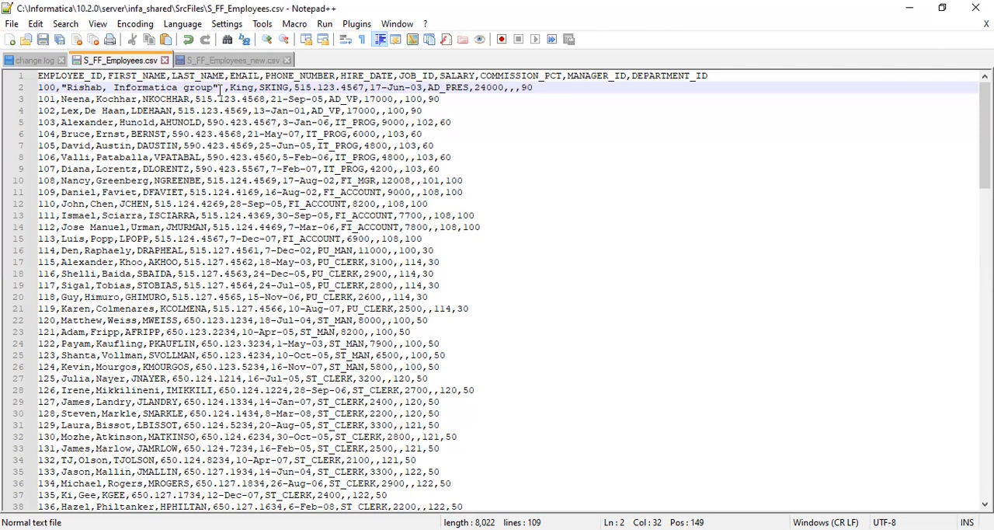
{"action": "left_click", "coordinate": [975, 7]}
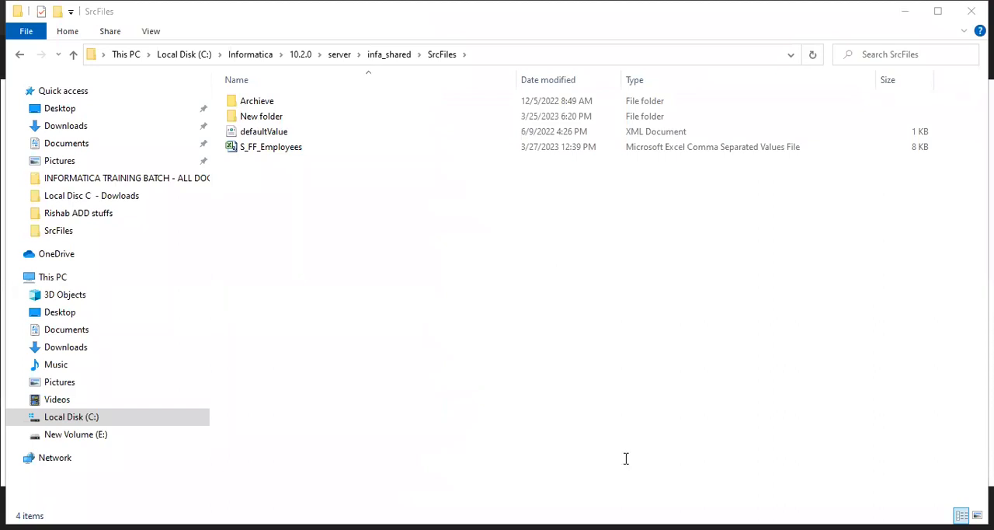
In Workflow Manager, try to refresh the mapping of the s_m_SFF_2_TTable_New_March session and save the workflow
{"action": "key", "text": "alt+Tab"}
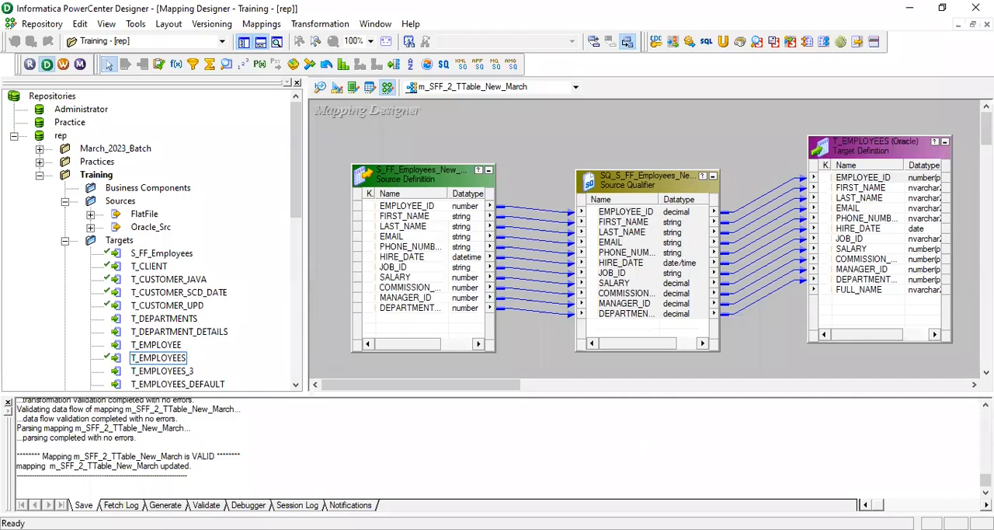
{"action": "key", "text": "alt+Tab"}
{"action": "left_click", "coordinate": [570, 206]}
{"action": "left_click", "coordinate": [635, 192]}
{"action": "left_click", "coordinate": [578, 201]}
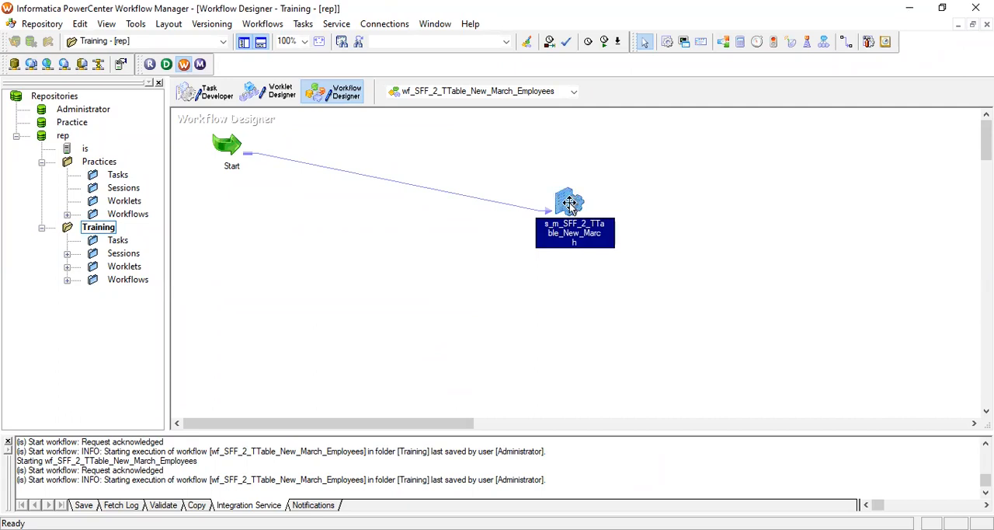
{"action": "right_click", "coordinate": [575, 207]}
{"action": "left_click", "coordinate": [638, 353]}
{"action": "left_click", "coordinate": [722, 170]}
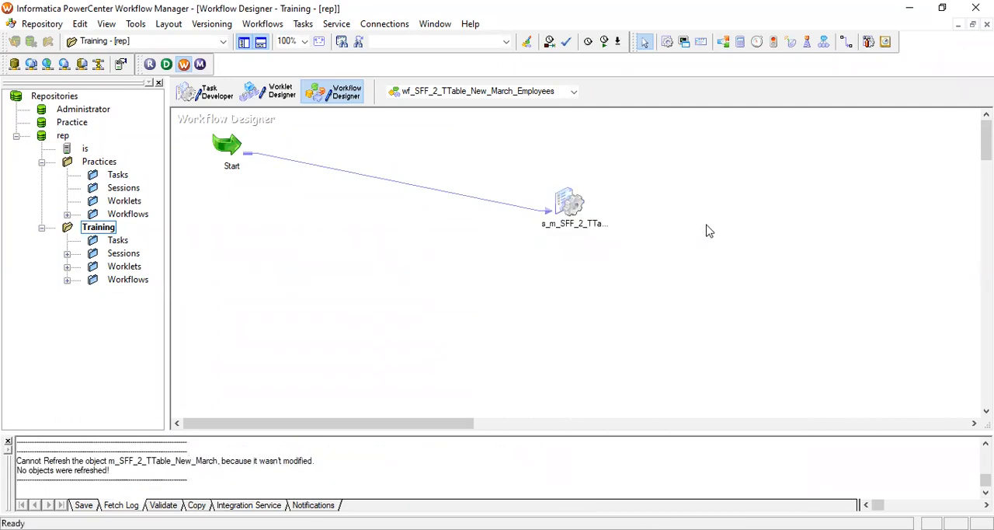
{"action": "key", "text": "ctrl+s"}
{"action": "left_click", "coordinate": [606, 309]}
Start wf_SFF_2_TTable_New_March_Employees with the quoted source row and review its run statistics in Workflow Monitor
{"action": "right_click", "coordinate": [712, 166]}
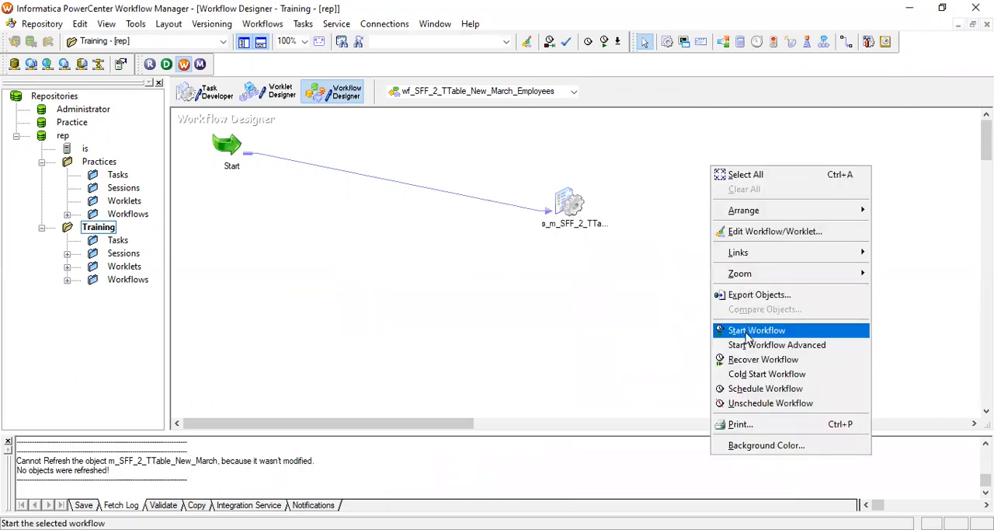
{"action": "left_click", "coordinate": [745, 333]}
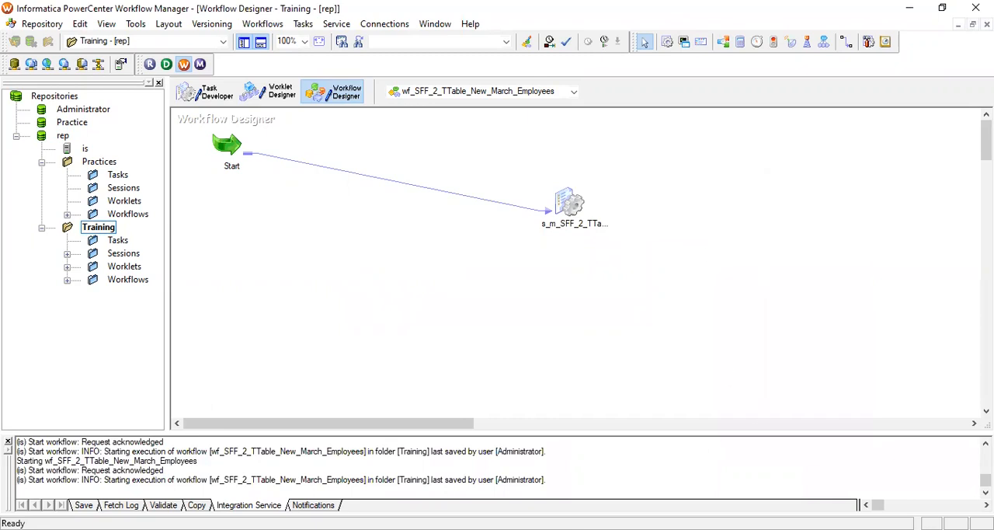
{"action": "scroll", "coordinate": [540, 155], "scroll_direction": "down", "scroll_amount": 1}
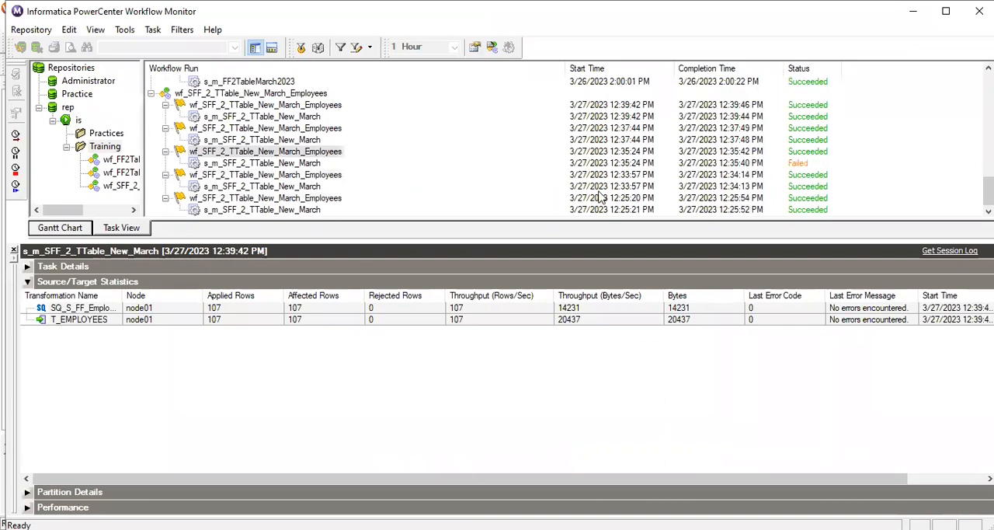
{"action": "scroll", "coordinate": [534, 182], "scroll_direction": "up", "scroll_amount": 1}
{"action": "scroll", "coordinate": [536, 179], "scroll_direction": "down", "scroll_amount": 1}
Run wf_SFF_2_TTable_New_March_Employees once more from Workflow Manager and follow the new run in Workflow Monitor
{"action": "key", "text": "alt+Tab"}
{"action": "right_click", "coordinate": [683, 187]}
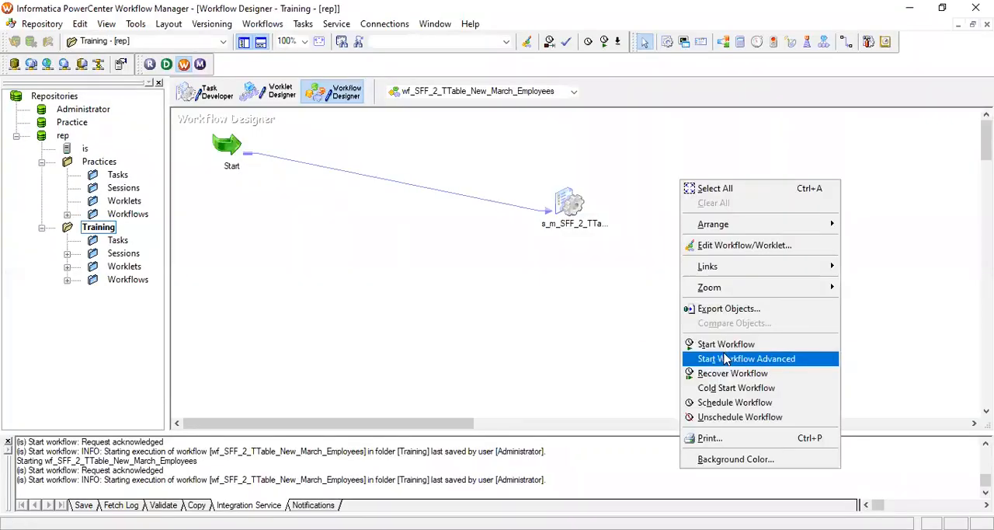
{"action": "left_click", "coordinate": [725, 344]}
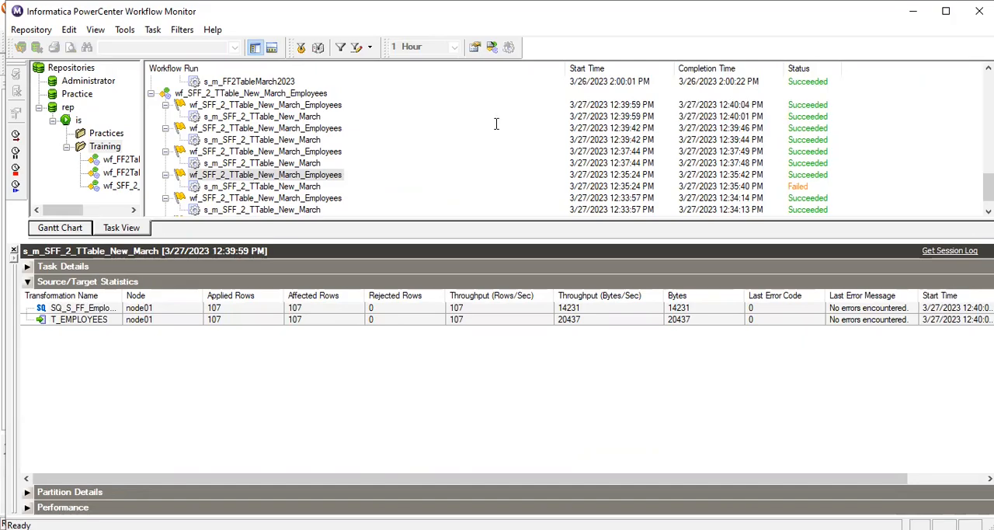
In Oracle SQL Developer, rerun the select query on t_employees and check the row count of its result
{"action": "key", "text": "alt+Tab"}
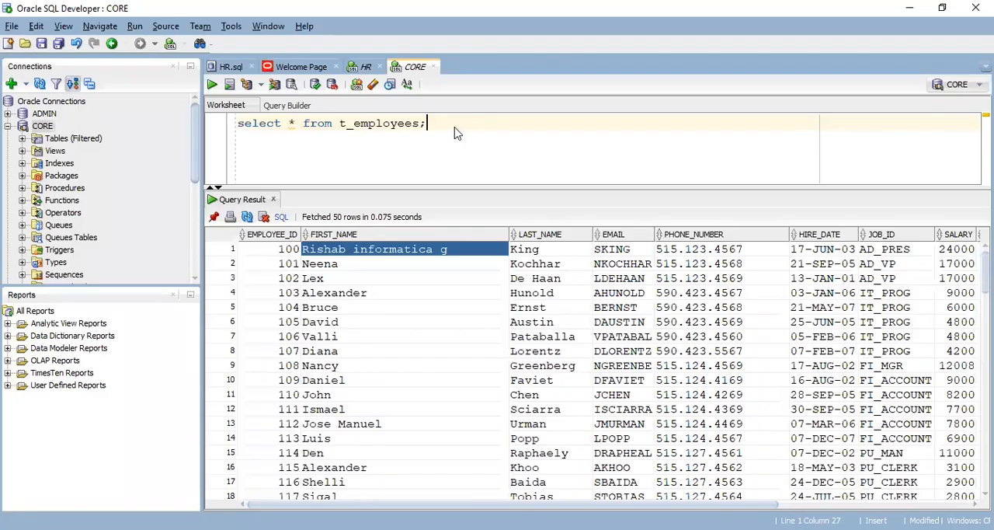
{"action": "key", "text": "ctrl+Return"}
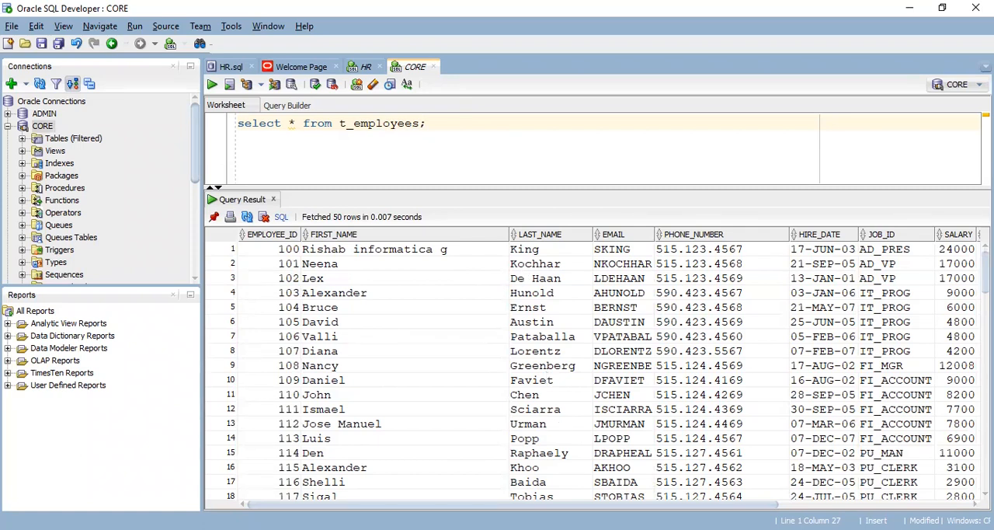
{"action": "right_click", "coordinate": [482, 306]}
{"action": "left_click", "coordinate": [542, 364]}
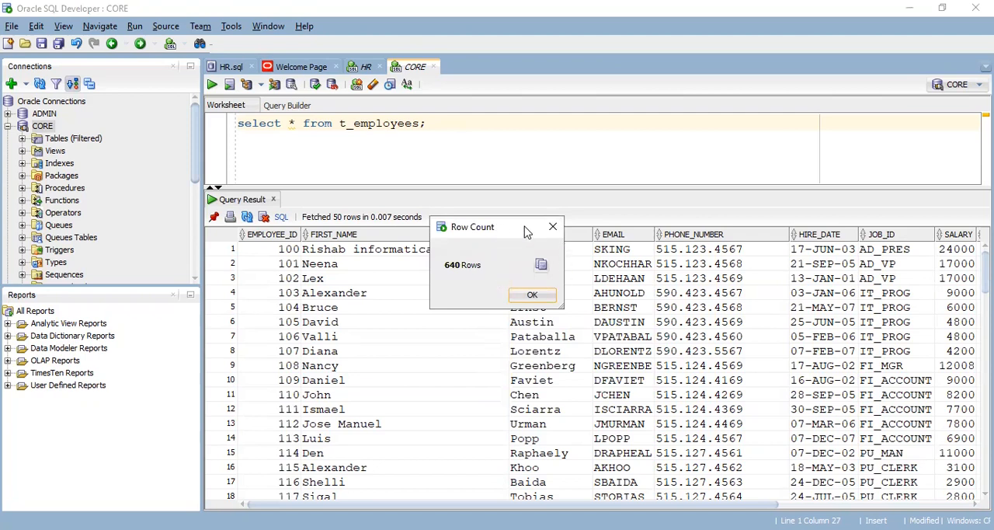
{"action": "left_click_drag", "start_coordinate": [507, 229], "coordinate": [490, 230]}
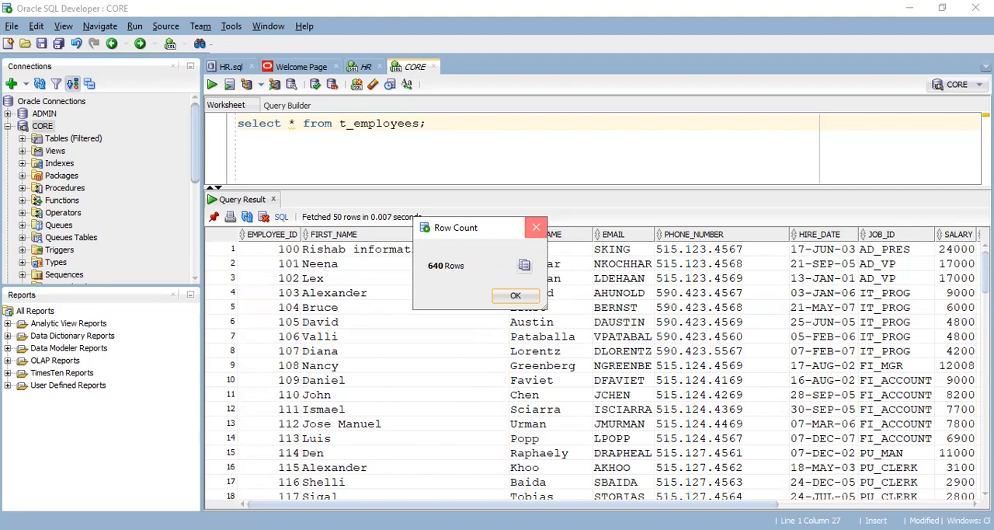
{"action": "left_click", "coordinate": [536, 227]}
In Workflow Manager, enable the truncate target table option for T_EMPLOYEES in the s_m_SFF_2_TTable_New_March session and save the workflow
{"action": "key", "text": "alt+Tab"}
{"action": "left_click", "coordinate": [570, 205]}
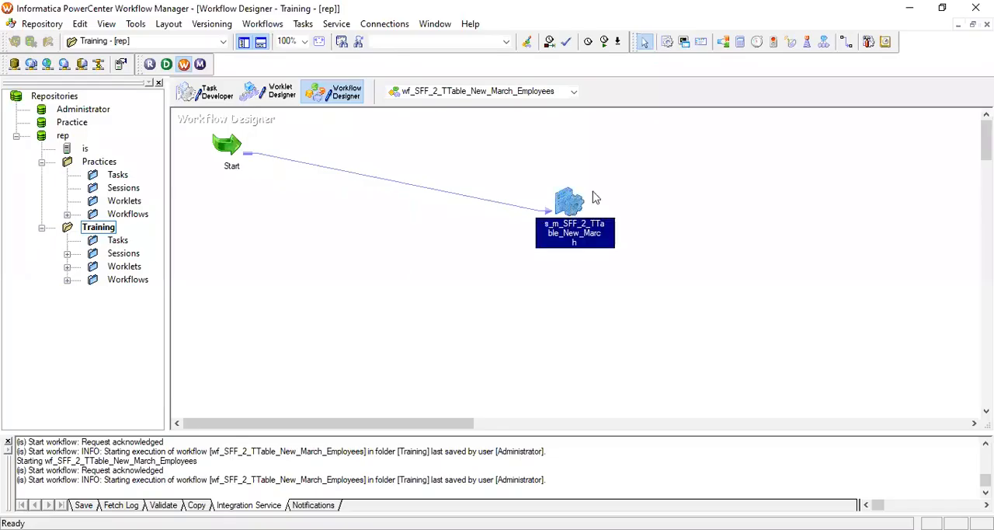
{"action": "double_click", "coordinate": [571, 201]}
{"action": "left_click", "coordinate": [408, 77]}
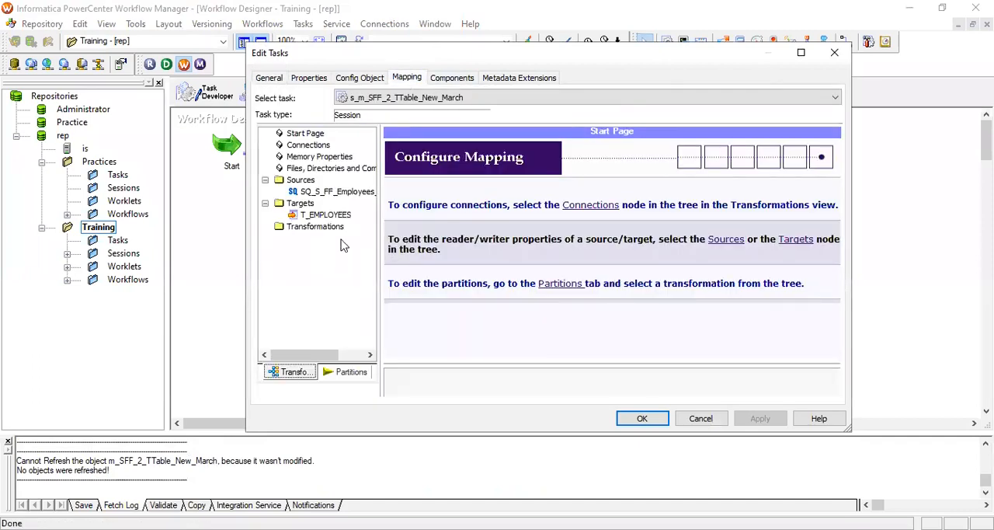
{"action": "left_click", "coordinate": [326, 214]}
{"action": "left_click", "coordinate": [835, 354]}
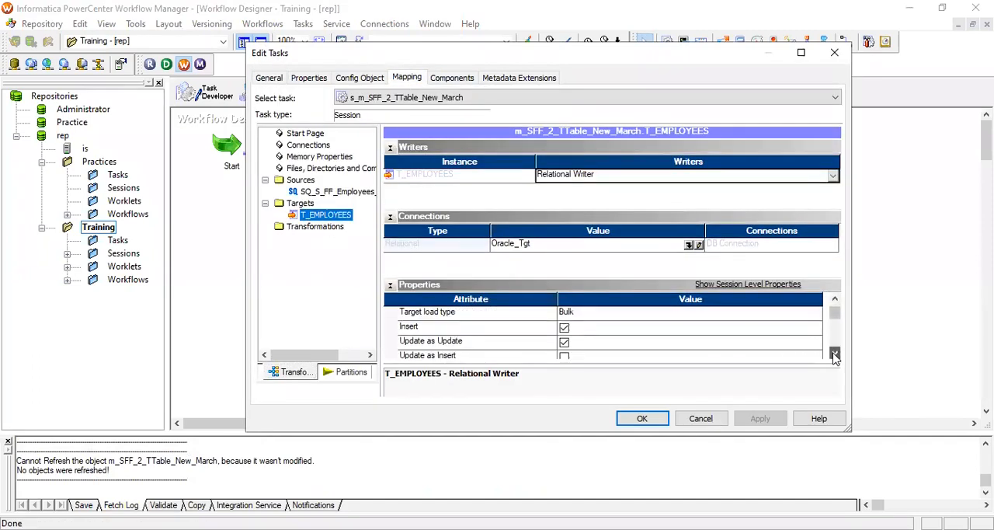
{"action": "left_click", "coordinate": [834, 354]}
{"action": "left_click", "coordinate": [835, 354]}
{"action": "left_click", "coordinate": [835, 354]}
{"action": "left_click", "coordinate": [835, 354]}
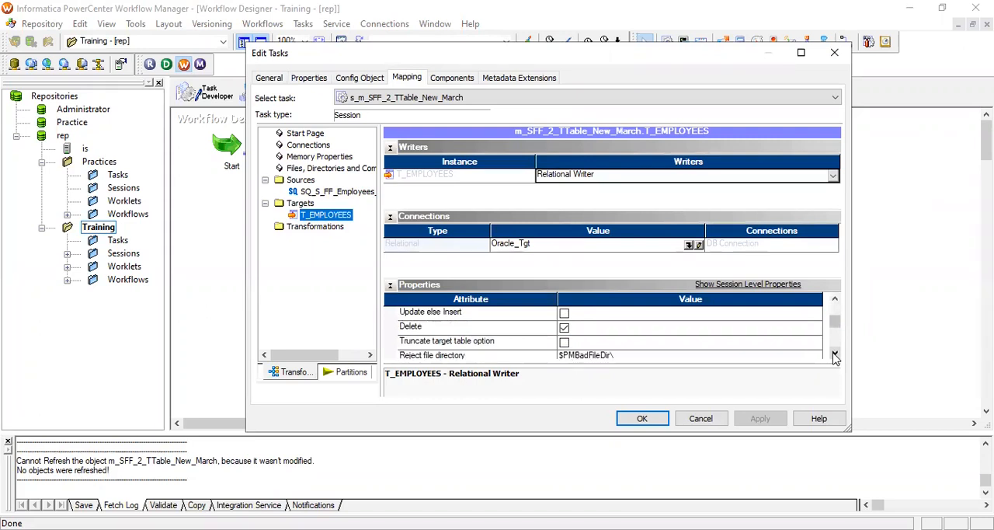
{"action": "left_click", "coordinate": [564, 342]}
{"action": "left_click", "coordinate": [563, 343]}
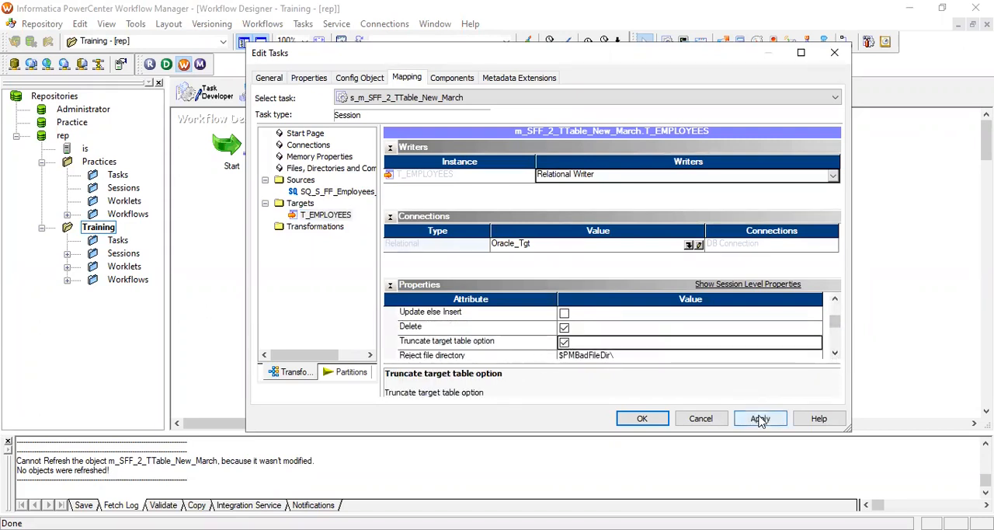
{"action": "left_click", "coordinate": [760, 420]}
{"action": "left_click", "coordinate": [642, 417]}
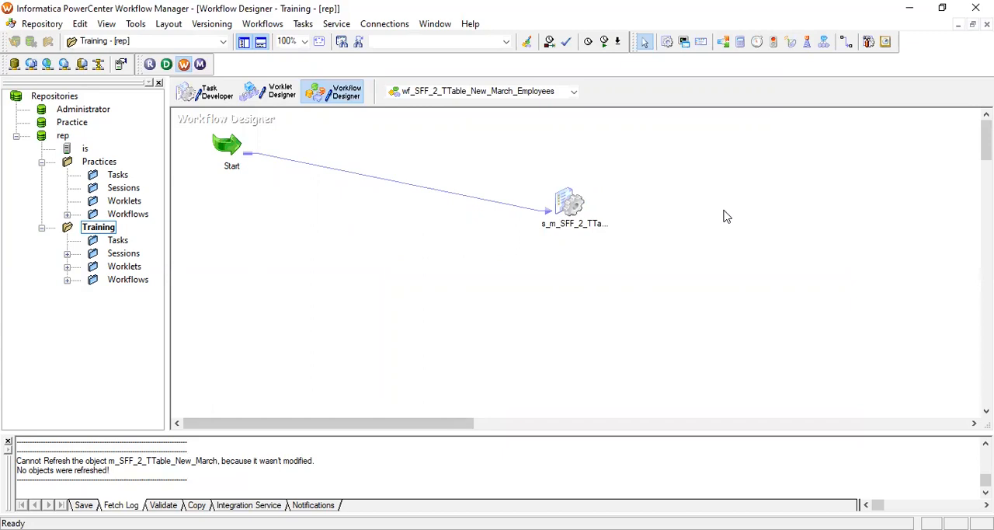
{"action": "key", "text": "ctrl+s"}
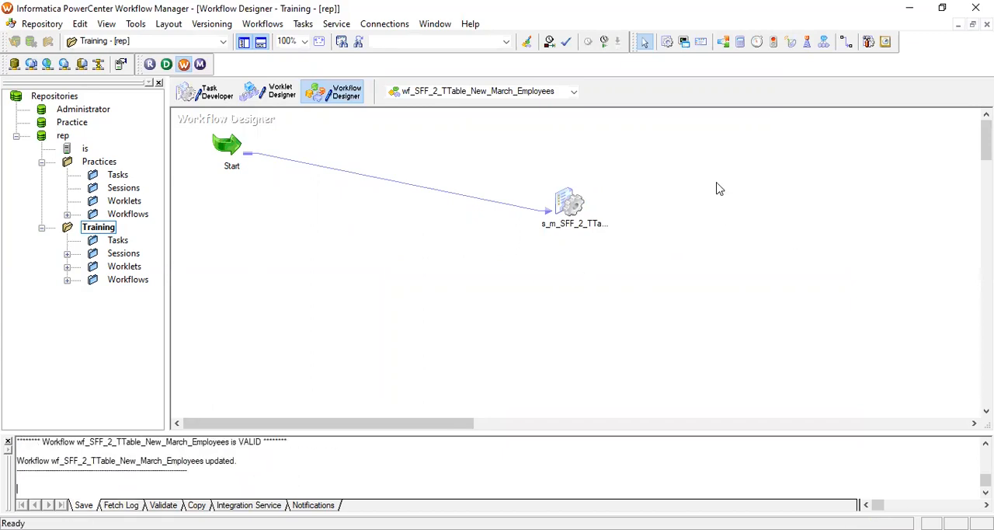
Start wf_SFF_2_TTable_New_March_Employees with target truncation enabled and review the run in Workflow Monitor
{"action": "right_click", "coordinate": [708, 186]}
{"action": "left_click", "coordinate": [750, 346]}
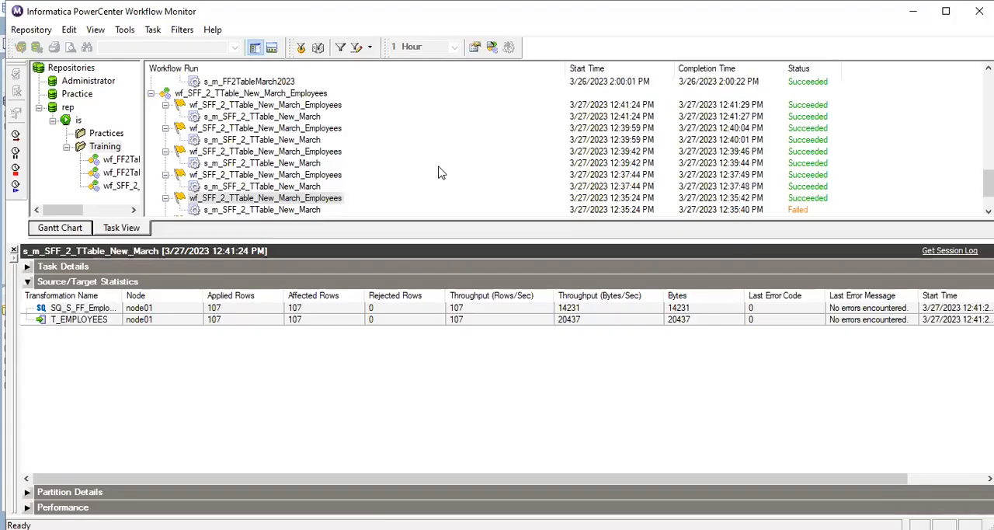
{"action": "scroll", "coordinate": [458, 161], "scroll_direction": "down", "scroll_amount": 1}
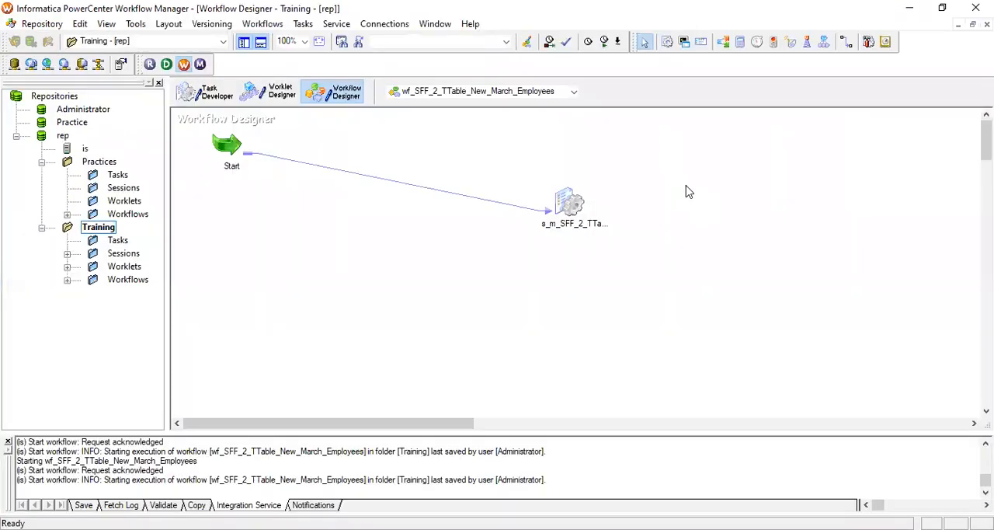
Start the truncating workflow a second time from Workflow Manager and inspect the new run's source and target statistics in Workflow Monitor
{"action": "right_click", "coordinate": [730, 342]}
{"action": "left_click", "coordinate": [730, 350]}
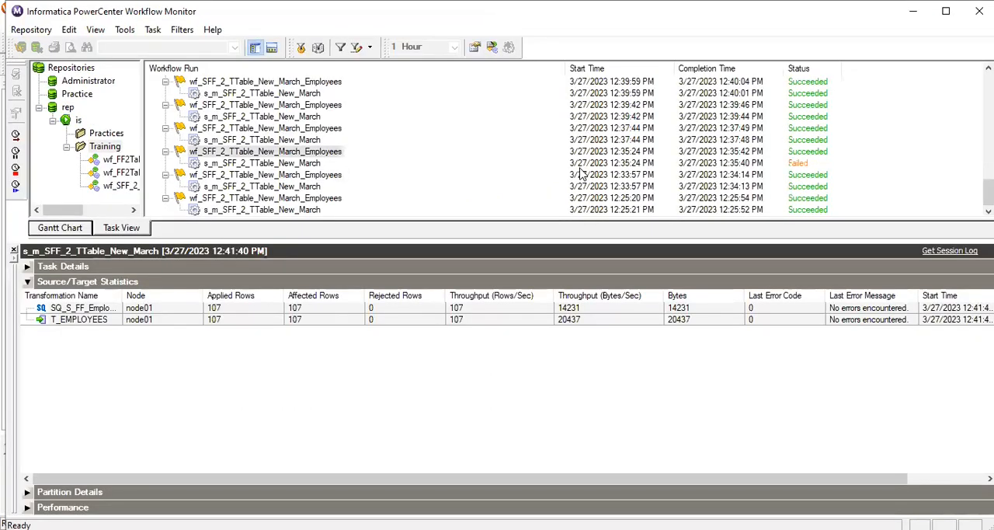
{"action": "scroll", "coordinate": [583, 174], "scroll_direction": "up", "scroll_amount": 3}
{"action": "scroll", "coordinate": [583, 174], "scroll_direction": "down", "scroll_amount": 3}
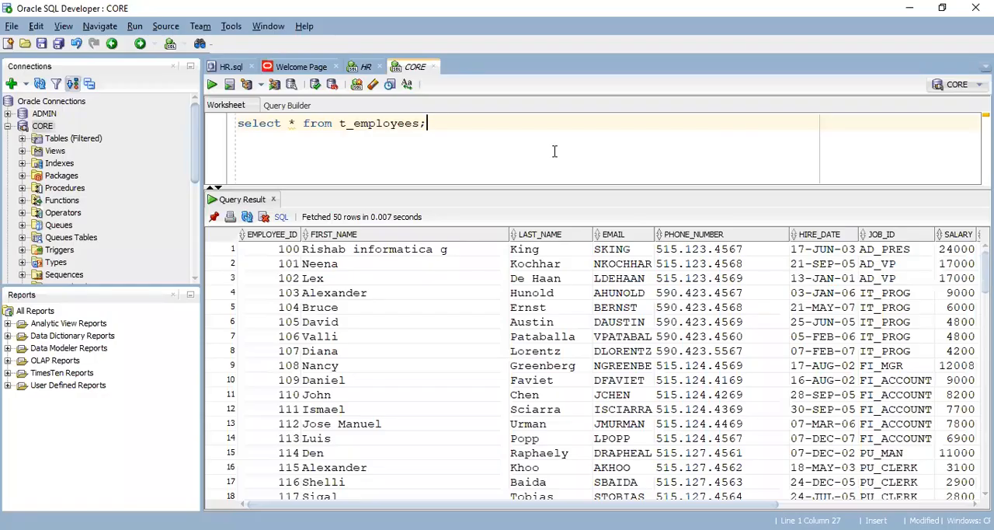
In Oracle SQL Developer, rerun the select query on t_employees to check the rows left by the truncating runs
{"action": "key", "text": "ctrl+a"}
{"action": "key", "text": "ctrl+Return"}
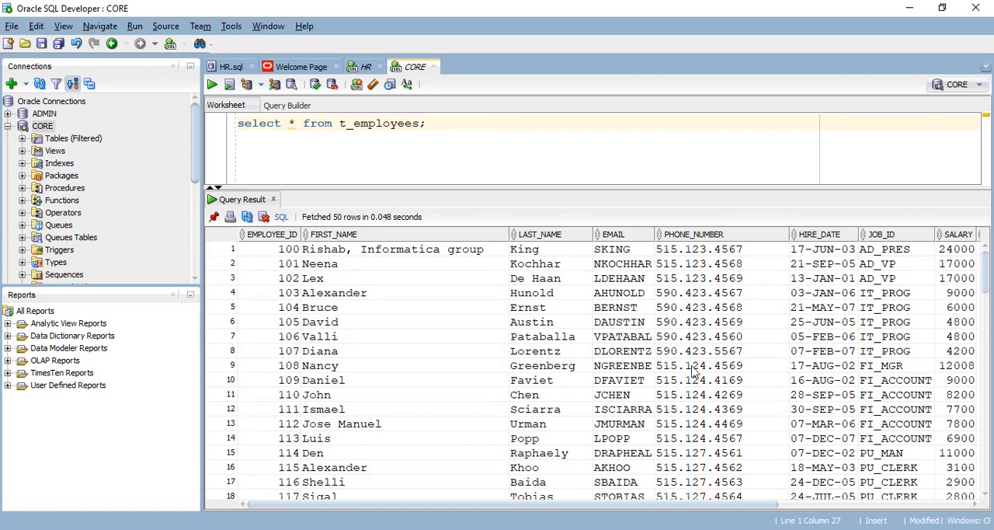
In File Explorer, open S_FF_Employees from the SrcFiles folder in Notepad++ and dismiss the search dialog
{"action": "key", "text": "alt+Tab"}
{"action": "double_click", "coordinate": [311, 146]}
{"action": "right_click", "coordinate": [312, 147]}
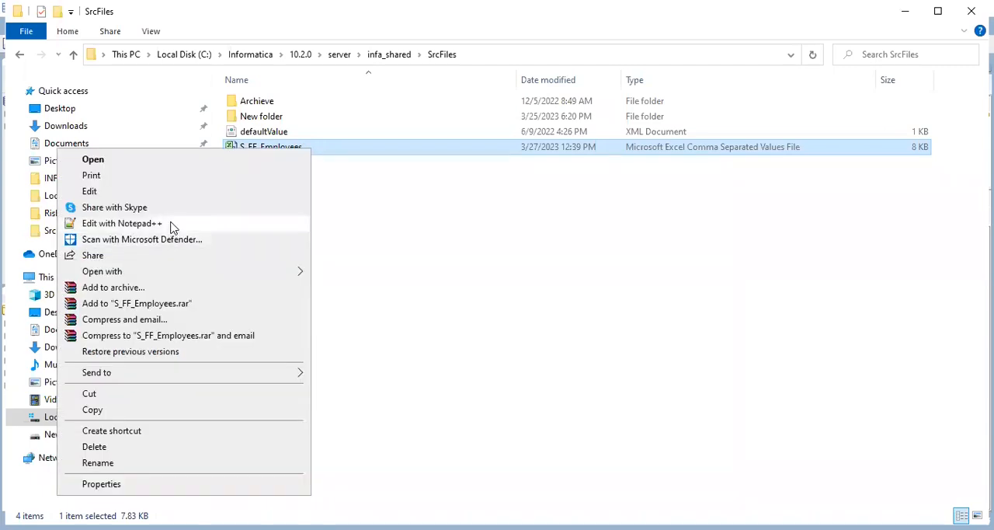
{"action": "left_click", "coordinate": [172, 225]}
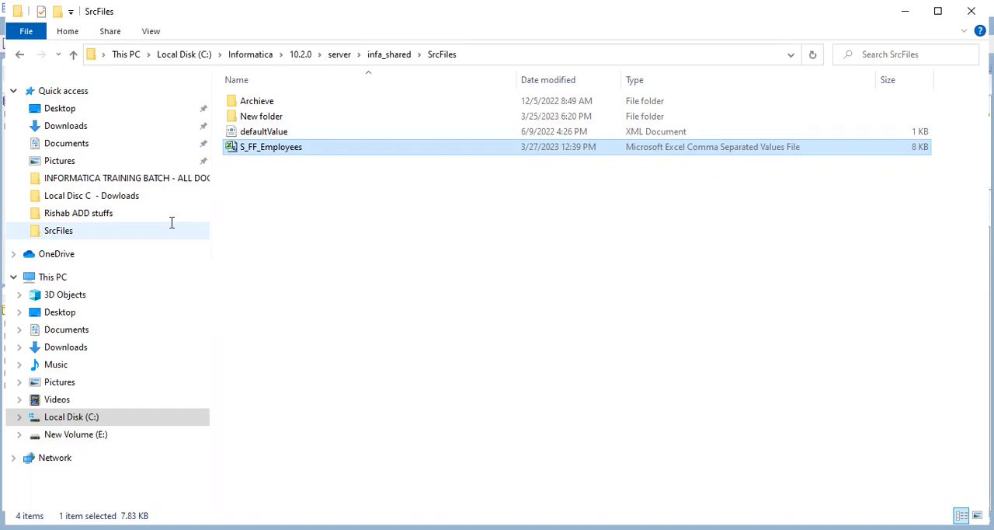
{"action": "double_click", "coordinate": [576, 138]}
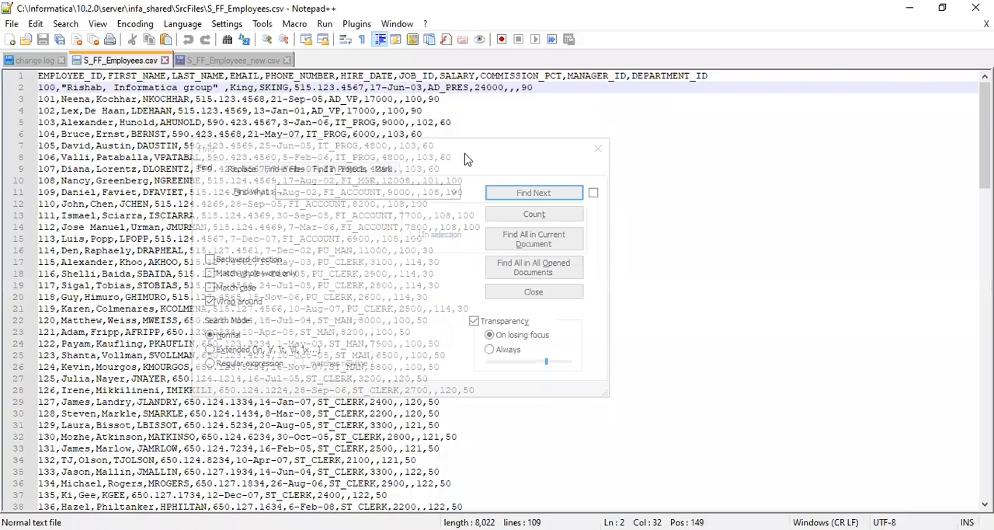
{"action": "left_click", "coordinate": [448, 155]}
{"action": "left_click", "coordinate": [644, 146]}
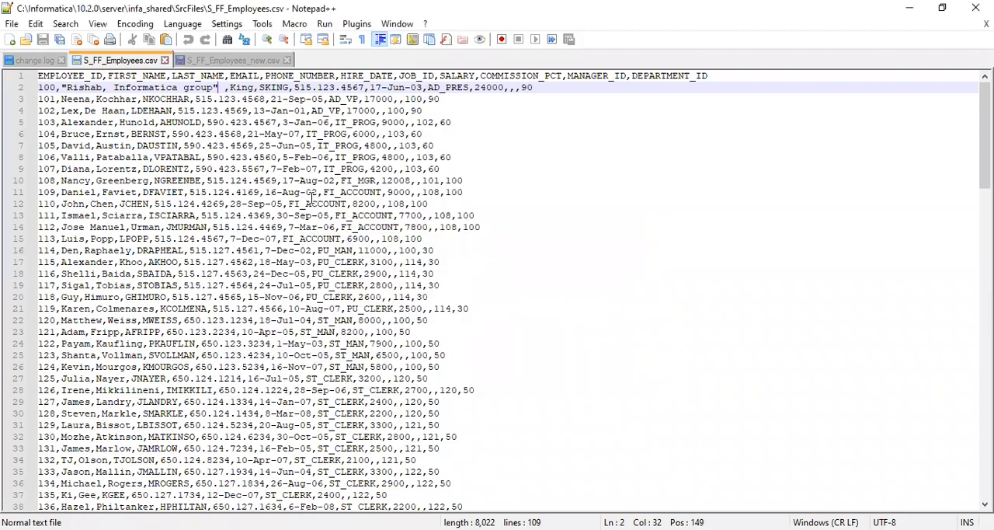
Replace every comma in S_FF_Employees.csv with a tilde (~)
{"action": "key", "text": "ctrl+f"}
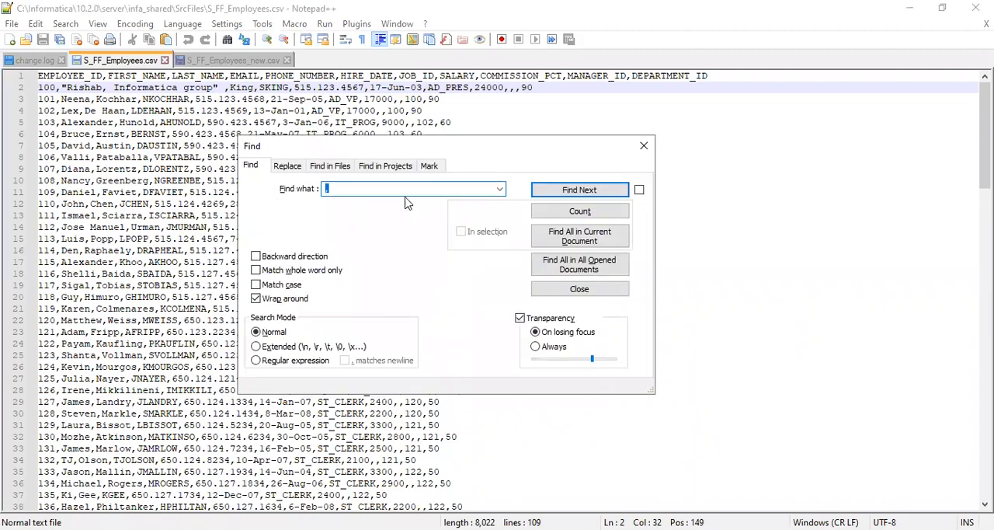
{"action": "left_click", "coordinate": [287, 166]}
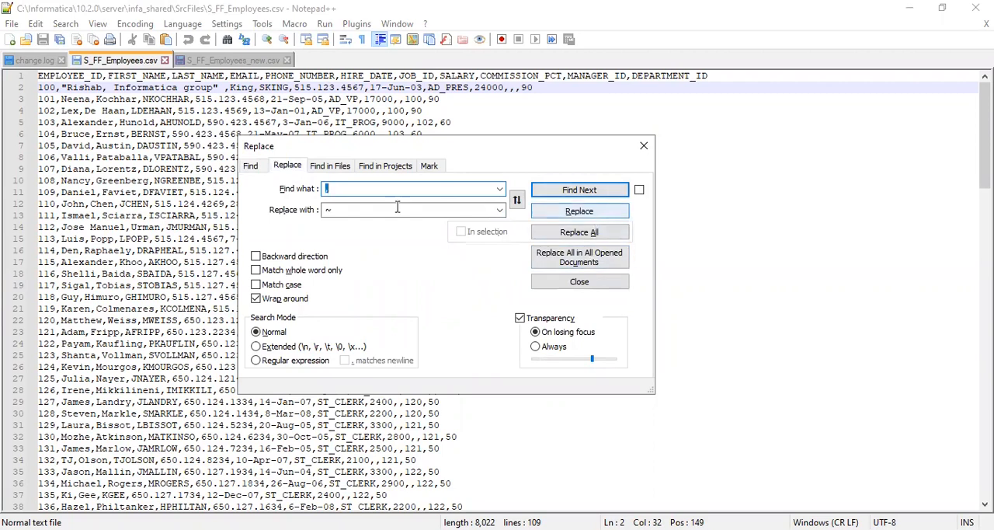
{"action": "left_click", "coordinate": [339, 188]}
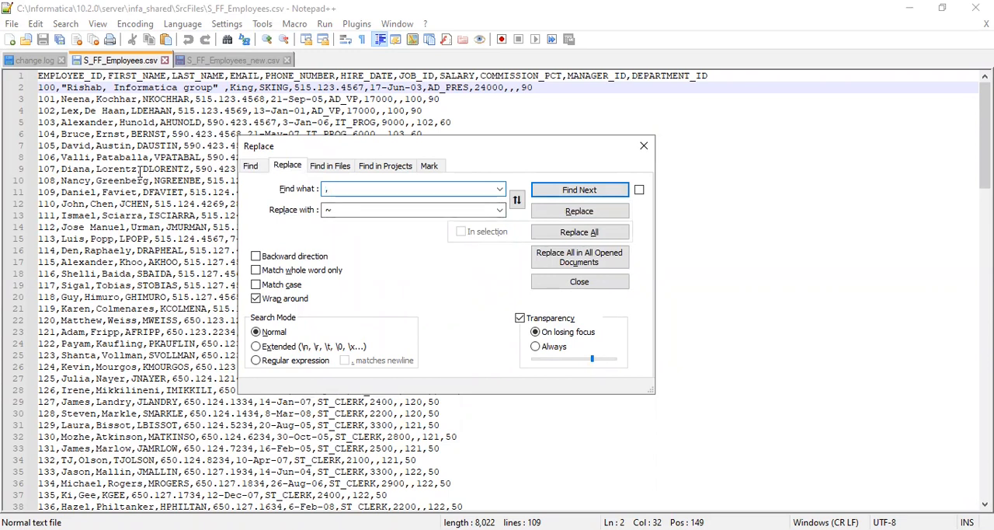
{"action": "left_click", "coordinate": [340, 209]}
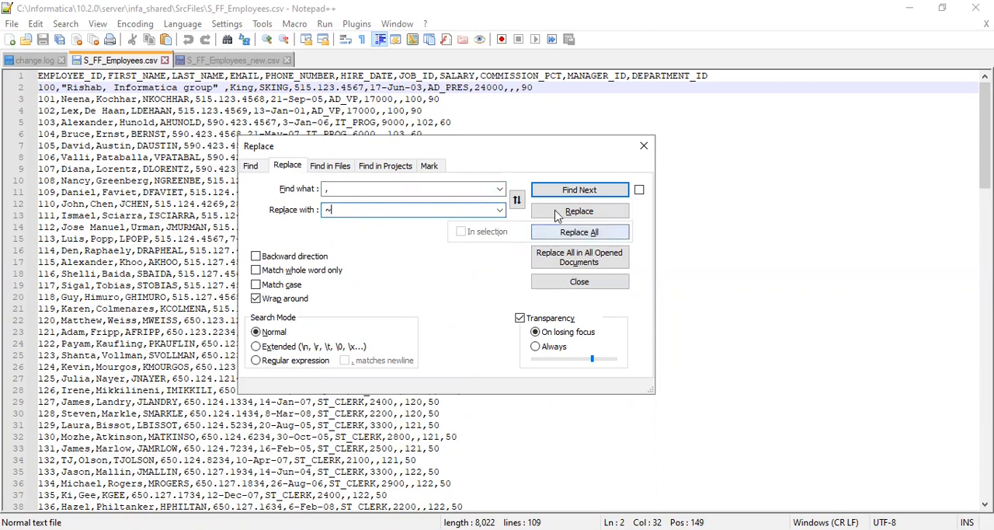
{"action": "left_click", "coordinate": [571, 233]}
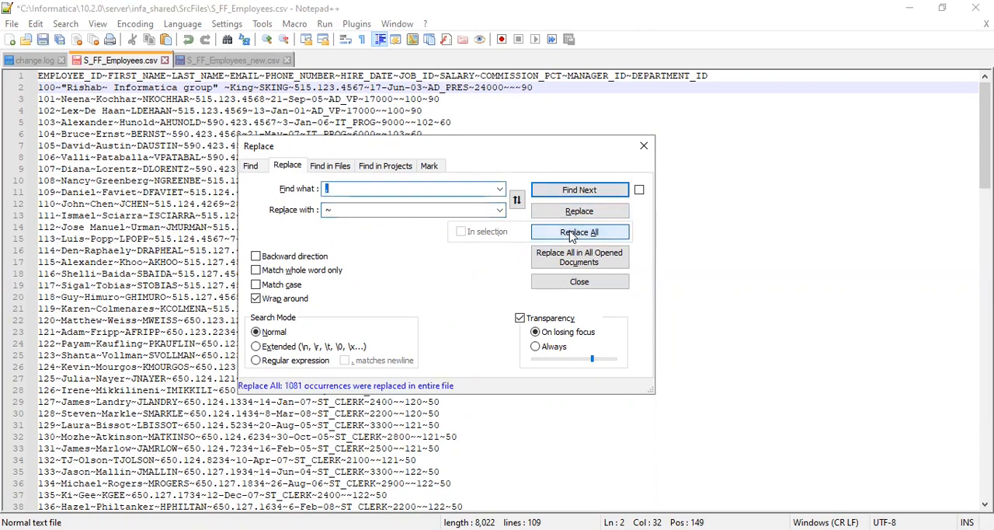
{"action": "left_click", "coordinate": [584, 239]}
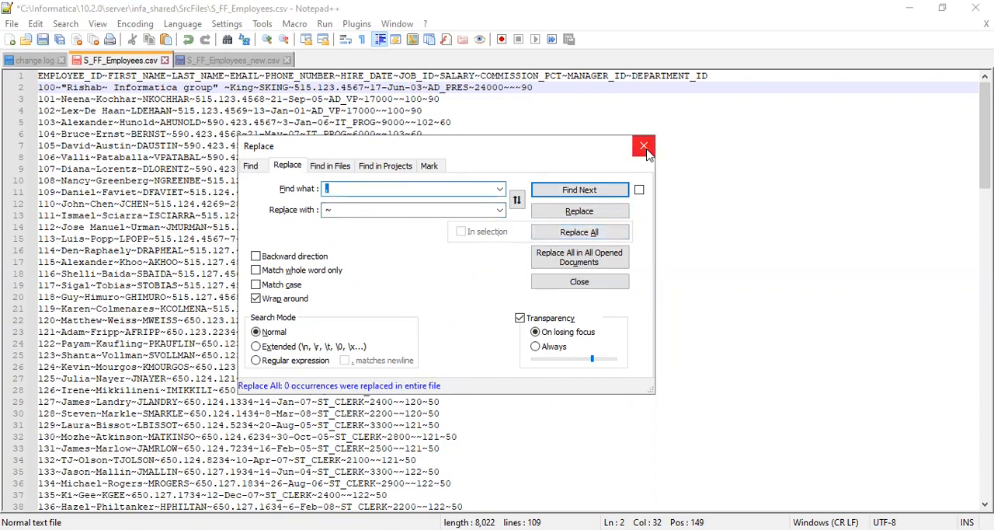
{"action": "left_click", "coordinate": [592, 282]}
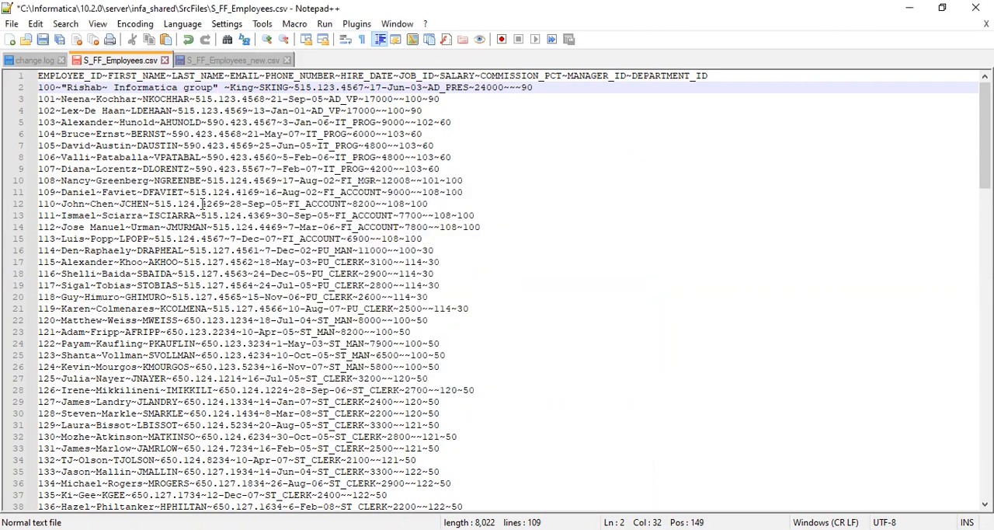
Change the tilde inside the quoted first name of the employee 100 row back to a comma
{"action": "left_click", "coordinate": [107, 86]}
{"action": "key", "text": "BackSpace"}
{"action": "type", "text": ","}
Remove the double quotes around the first name in the employee 100 row and put them back
{"action": "left_click", "coordinate": [220, 87]}
{"action": "key", "text": "BackSpace"}
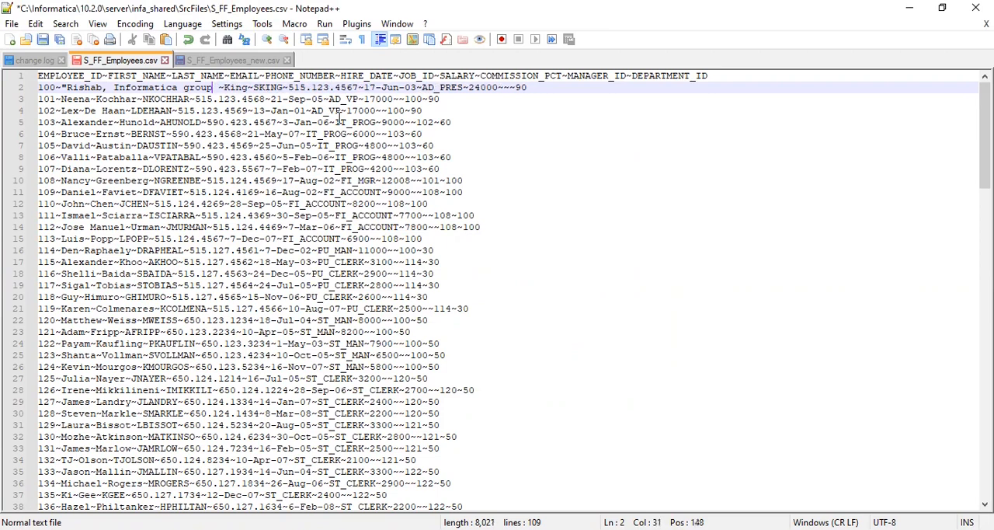
{"action": "left_click", "coordinate": [67, 87]}
{"action": "key", "text": "BackSpace"}
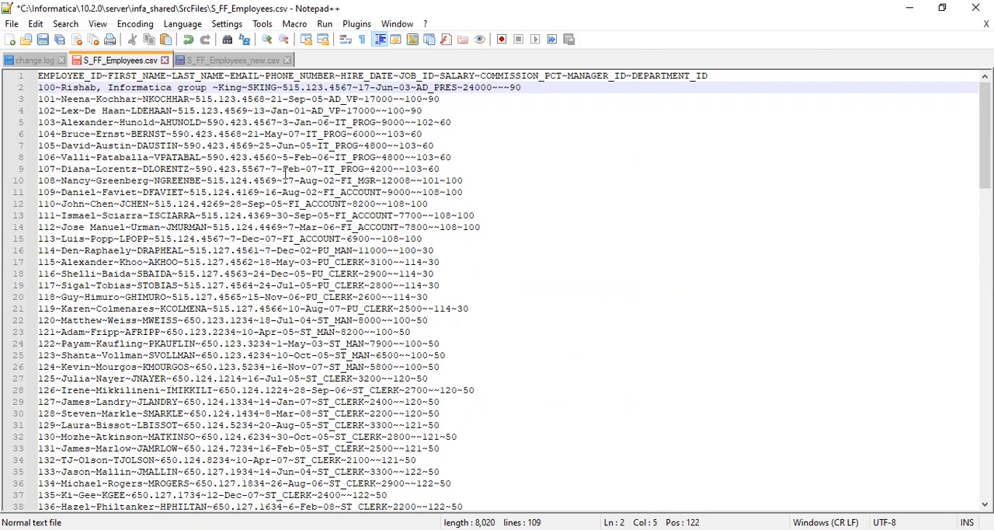
{"action": "type", "text": "\""}
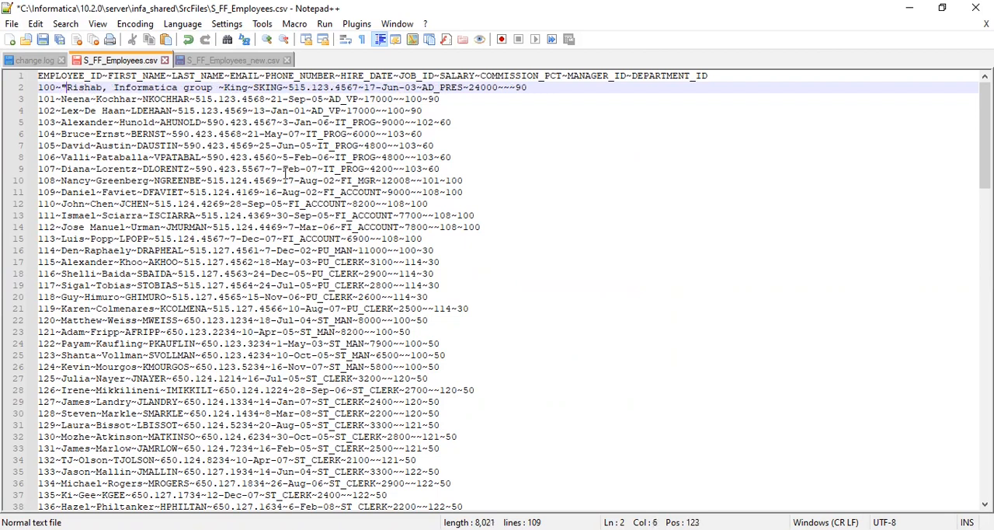
{"action": "left_click", "coordinate": [215, 87]}
{"action": "type", "text": "\""}
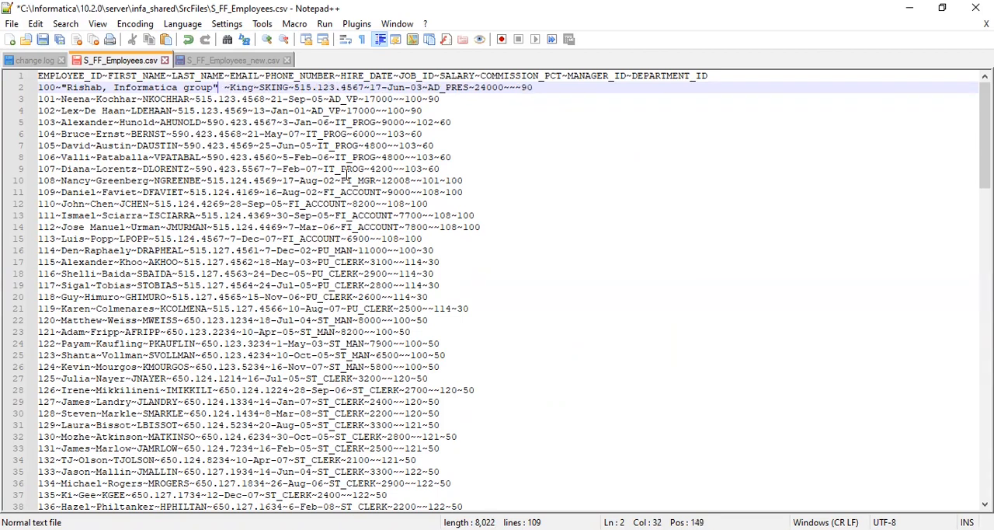
Save the tilde-delimited S_FF_Employees.csv and close Notepad++
{"action": "key", "text": "ctrl+s"}
{"action": "left_click", "coordinate": [978, 7]}
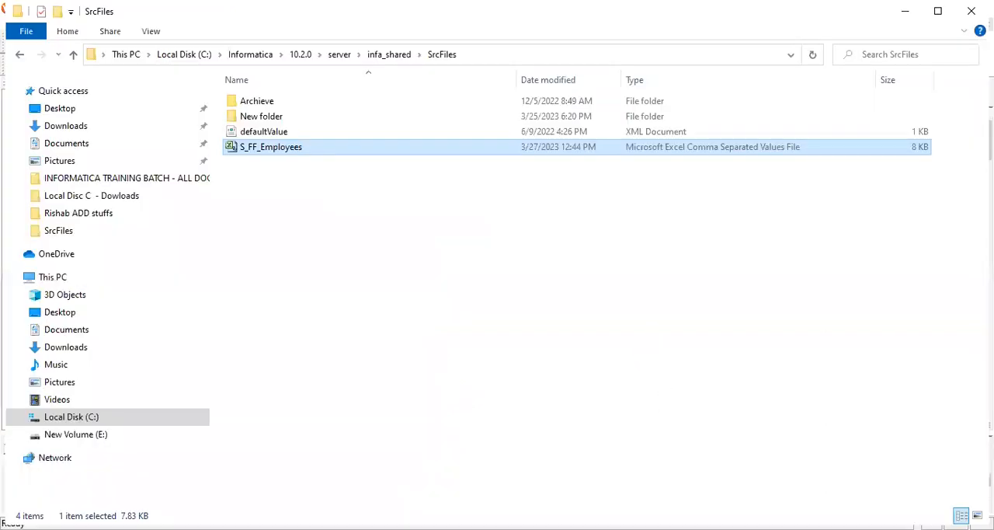
In Workflow Manager, try to refresh the session's mapping for the tilde-delimited source and save the workflow
{"action": "key", "text": "alt+Tab"}
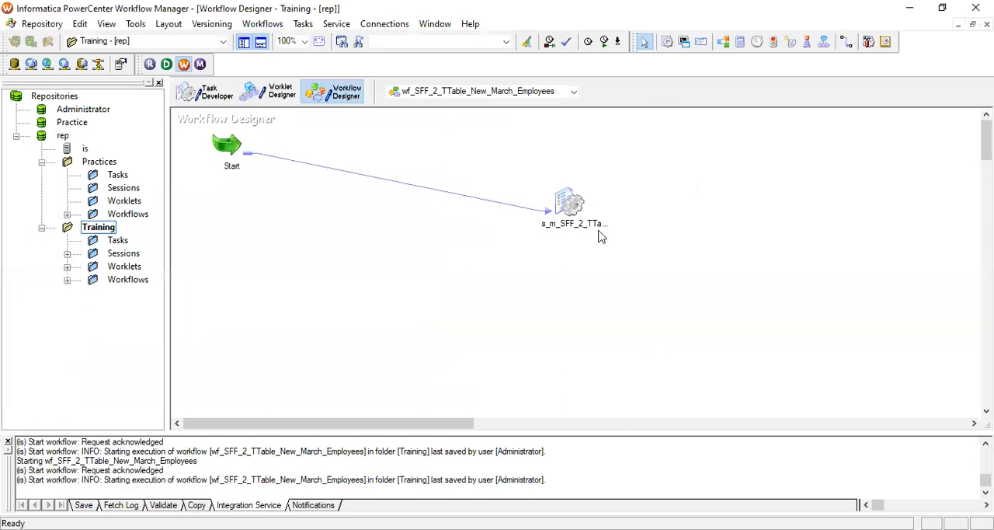
{"action": "right_click", "coordinate": [569, 203]}
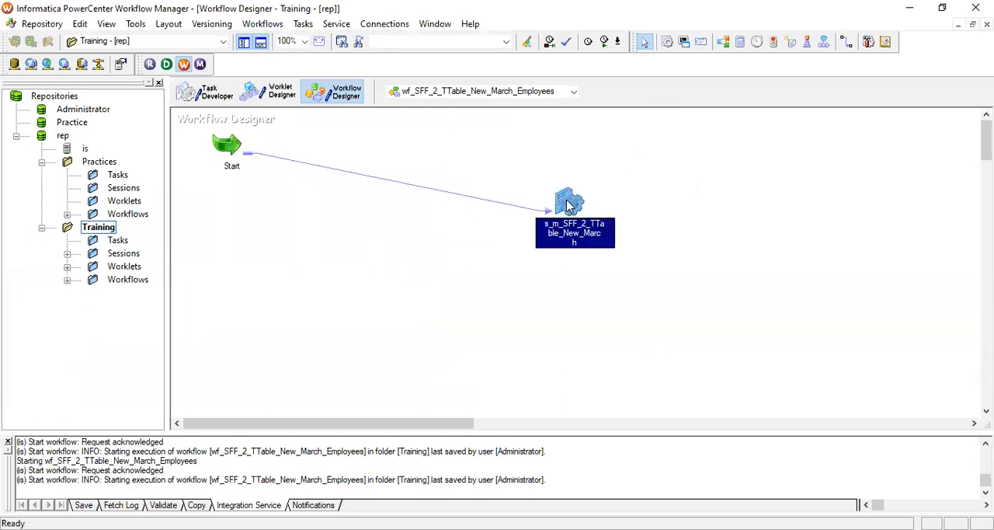
{"action": "left_click", "coordinate": [615, 345]}
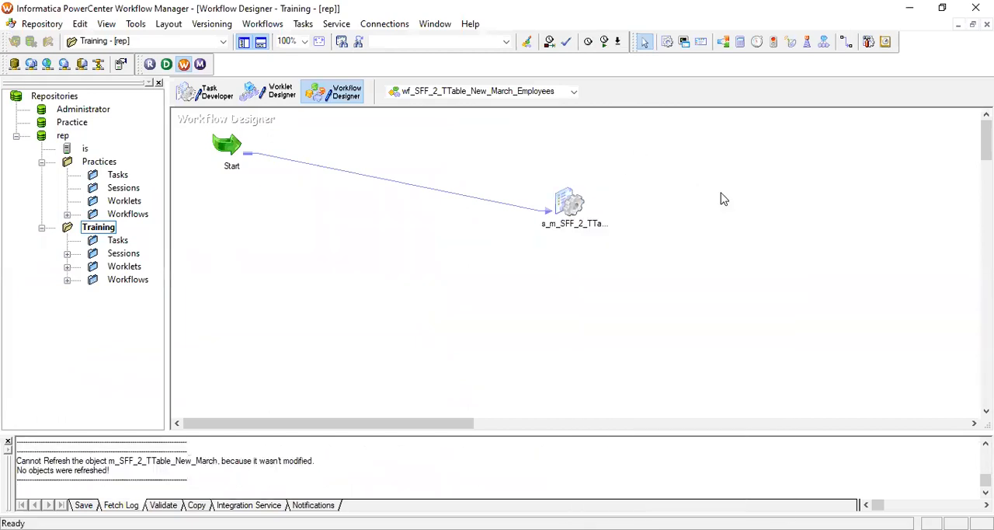
{"action": "key", "text": "ctrl+s"}
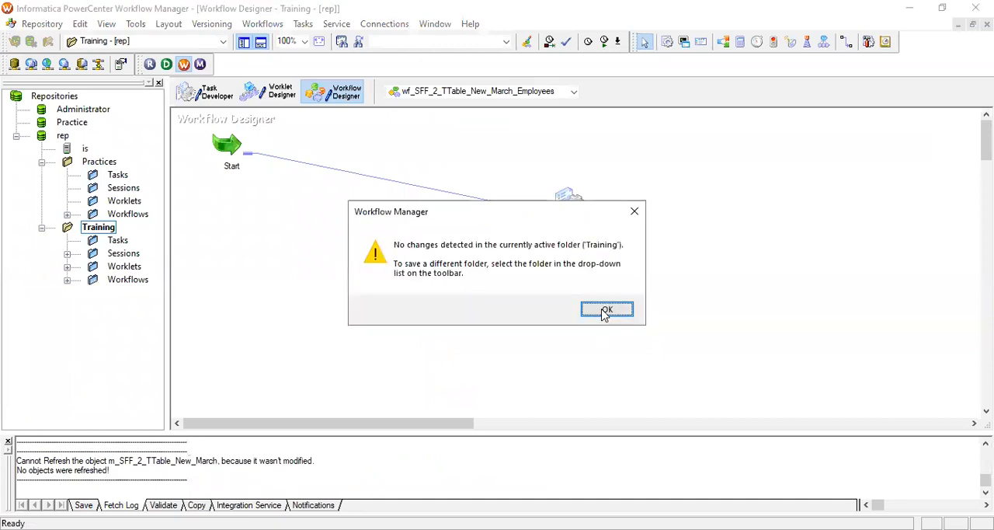
{"action": "key", "text": "Return"}
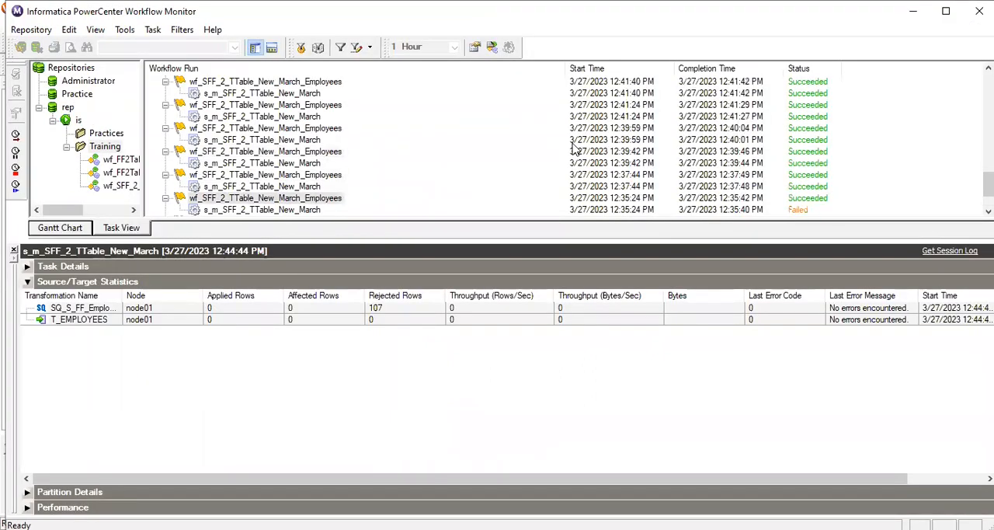
In Workflow Monitor, review the workflow run list and source/target statistics of the 12:44:44 PM run with the tilde-delimited file
{"action": "scroll", "coordinate": [575, 148], "scroll_direction": "up", "scroll_amount": 4}
{"action": "scroll", "coordinate": [574, 148], "scroll_direction": "up", "scroll_amount": 1}
{"action": "scroll", "coordinate": [574, 147], "scroll_direction": "down", "scroll_amount": 5}
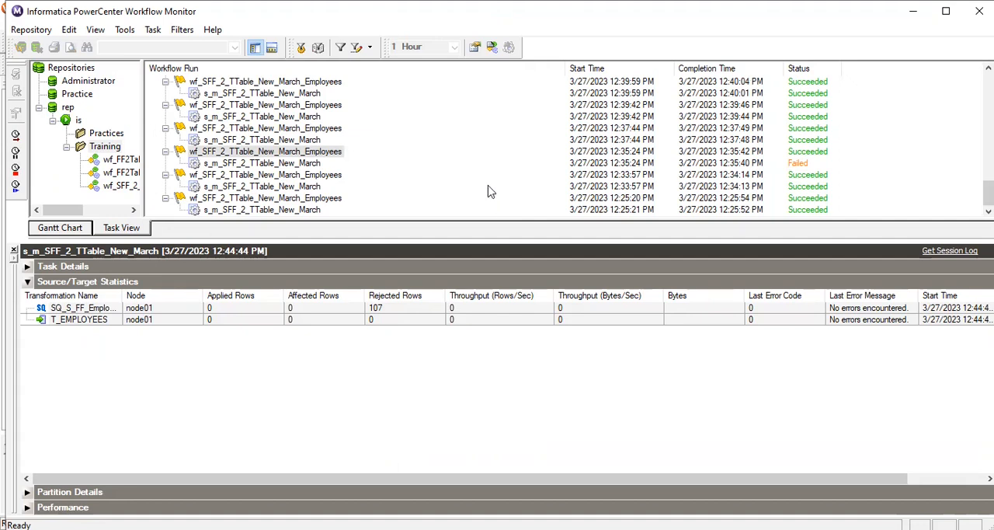
{"action": "scroll", "coordinate": [501, 157], "scroll_direction": "up", "scroll_amount": 1}
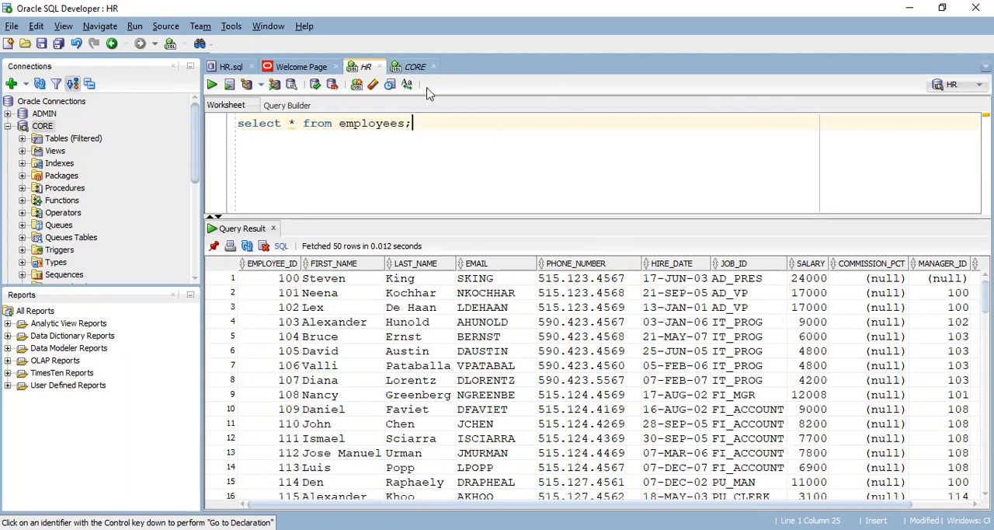
In SQL Developer, compare the employees query result on HR with the t_employees query result on CORE
{"action": "left_click", "coordinate": [415, 67]}
{"action": "left_click", "coordinate": [366, 67]}
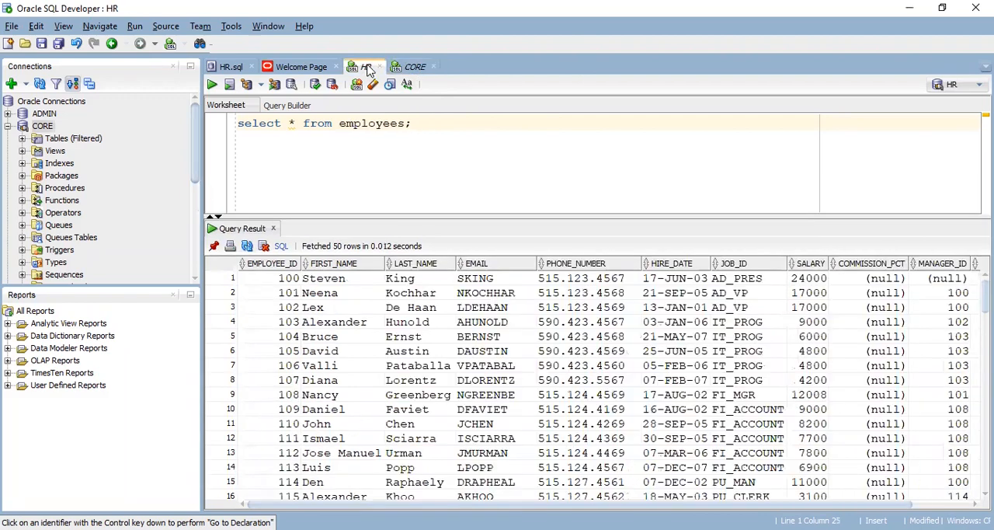
{"action": "left_click", "coordinate": [415, 67]}
{"action": "left_click", "coordinate": [365, 67]}
{"action": "left_click", "coordinate": [422, 67]}
{"action": "left_click", "coordinate": [366, 67]}
{"action": "left_click", "coordinate": [415, 67]}
{"action": "left_click", "coordinate": [366, 66]}
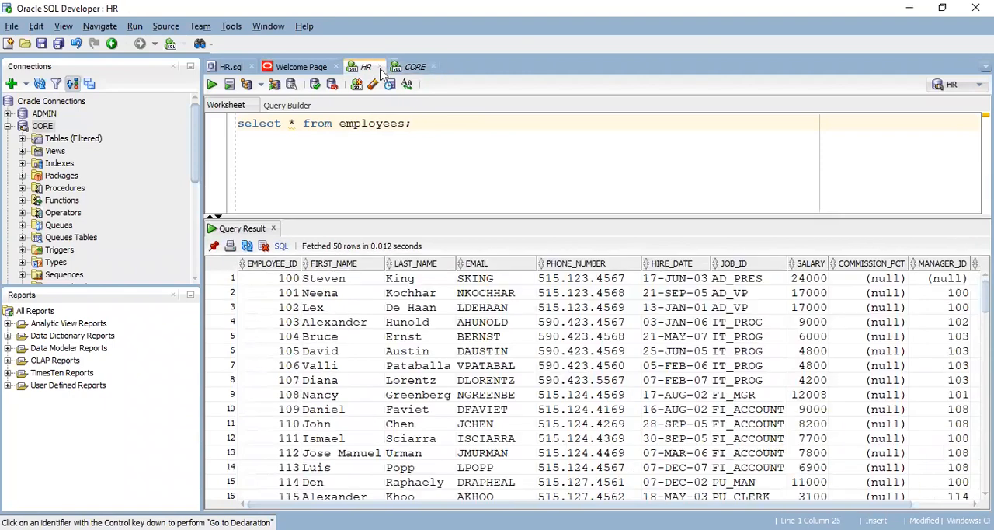
{"action": "left_click", "coordinate": [419, 66]}
{"action": "left_click", "coordinate": [366, 67]}
{"action": "left_click", "coordinate": [411, 67]}
{"action": "left_click", "coordinate": [365, 67]}
{"action": "left_click", "coordinate": [418, 67]}
{"action": "left_click", "coordinate": [366, 66]}
{"action": "left_click", "coordinate": [415, 66]}
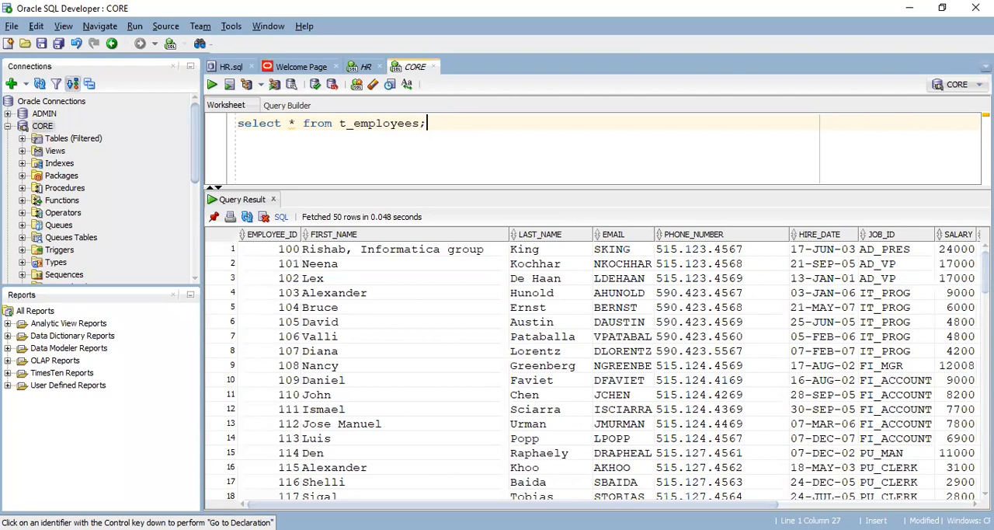
Open S_FF_Employees.csv from the SrcFiles folder in Notepad++
{"action": "key", "text": "alt+Tab"}
{"action": "double_click", "coordinate": [324, 147]}
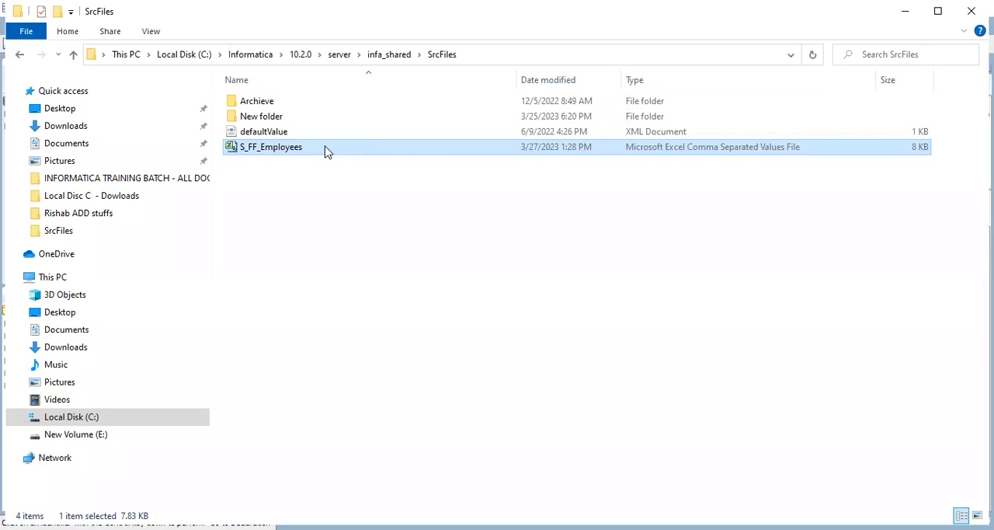
{"action": "right_click", "coordinate": [325, 146]}
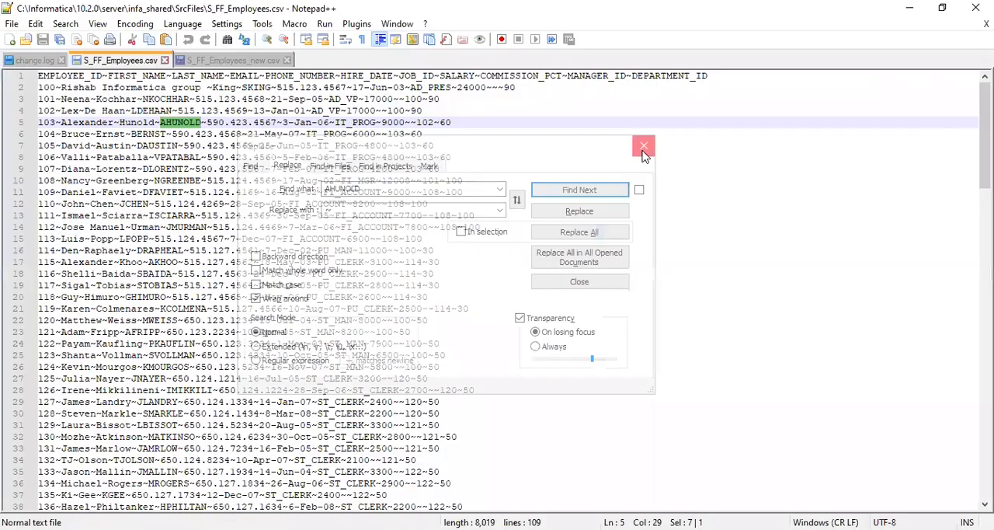
{"action": "left_click", "coordinate": [643, 151]}
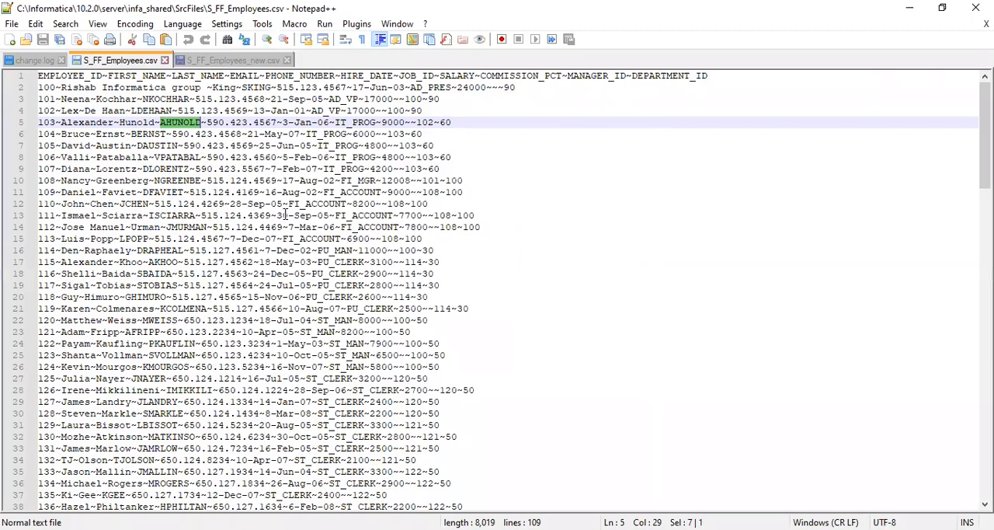
{"action": "key", "text": "ctrl+f"}
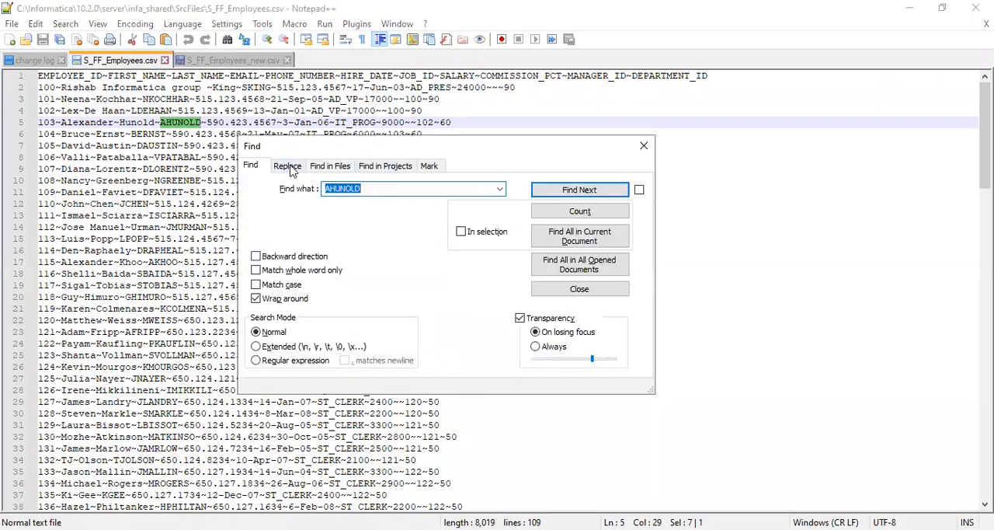
{"action": "left_click", "coordinate": [287, 165]}
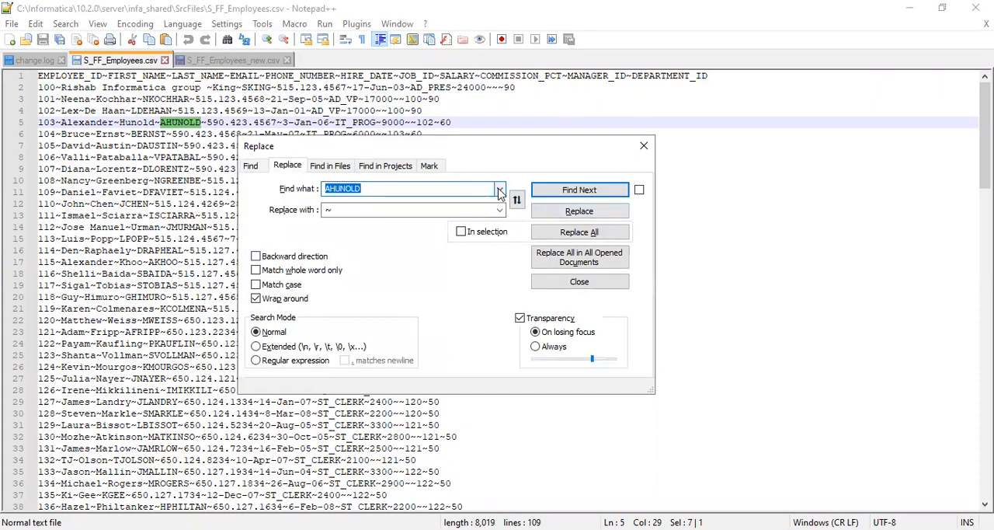
{"action": "left_click", "coordinate": [499, 189]}
{"action": "left_click", "coordinate": [643, 146]}
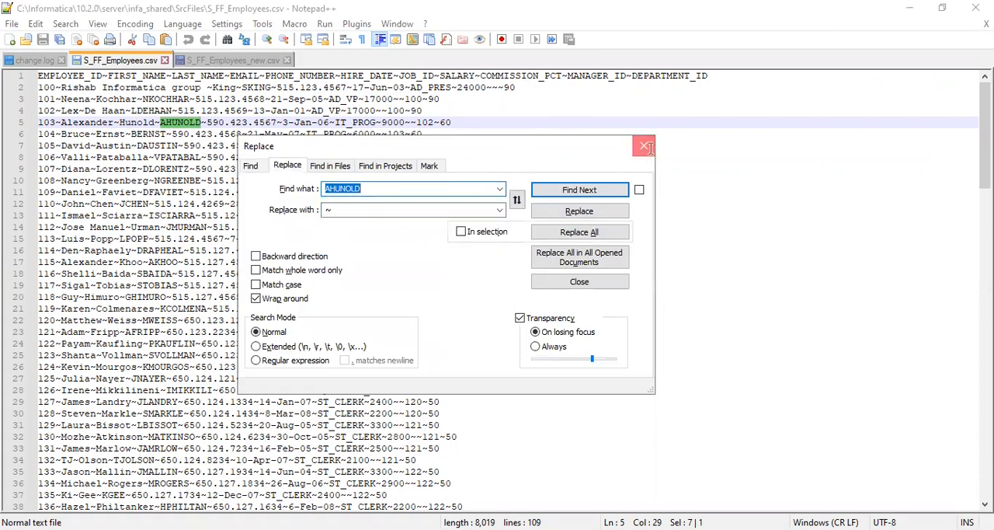
{"action": "left_click", "coordinate": [644, 146]}
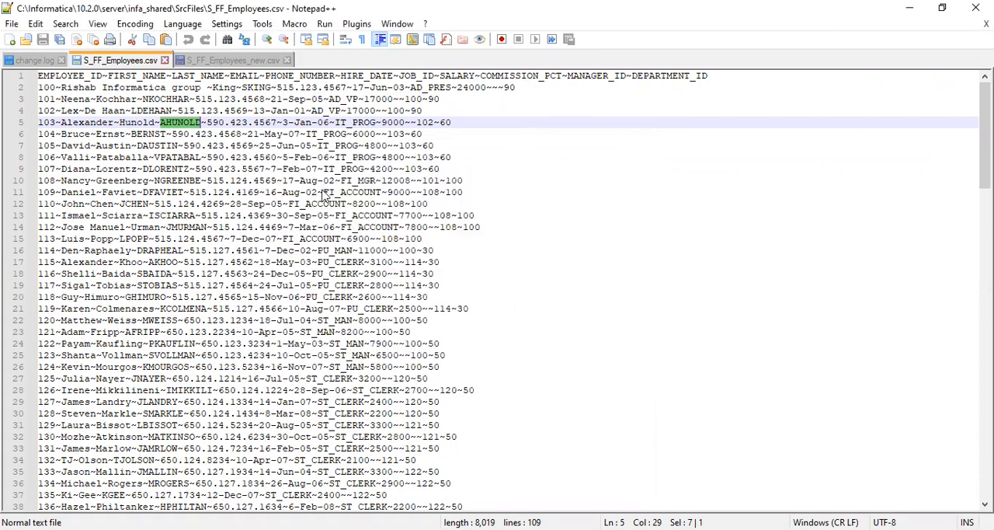
Replace every ~ with a comma throughout S_FF_Employees.csv, saving the file before closing Notepad++
{"action": "key", "text": "ctrl+f"}
{"action": "left_click", "coordinate": [500, 190]}
{"action": "left_click", "coordinate": [302, 170]}
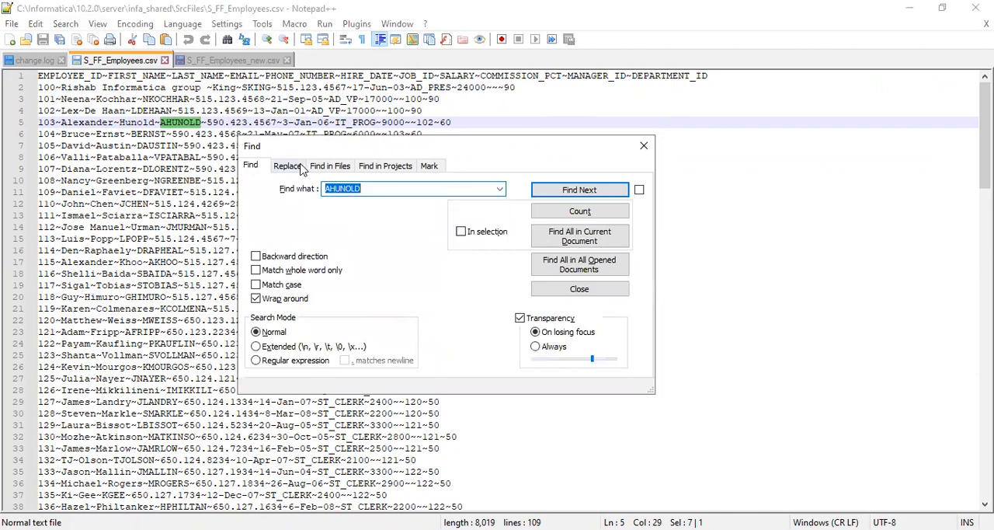
{"action": "left_click", "coordinate": [499, 190]}
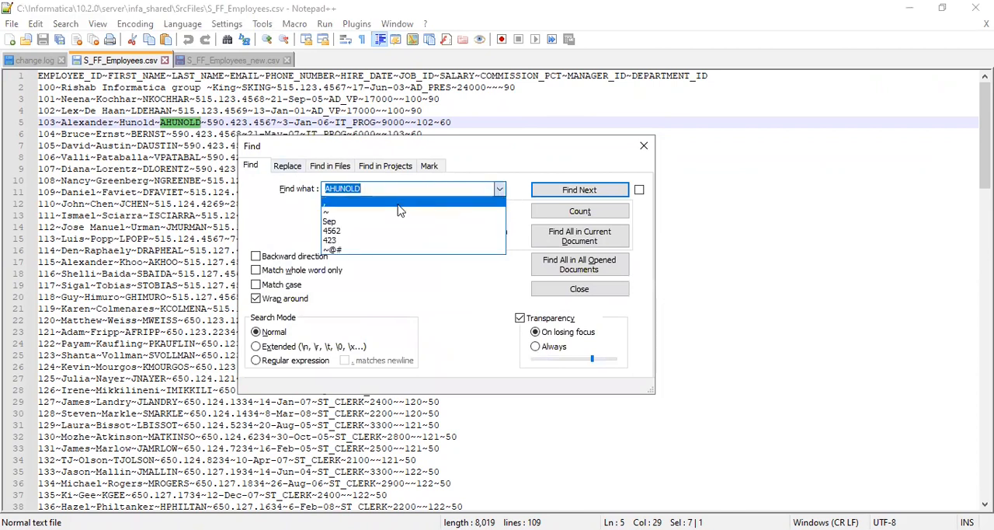
{"action": "left_click", "coordinate": [501, 190]}
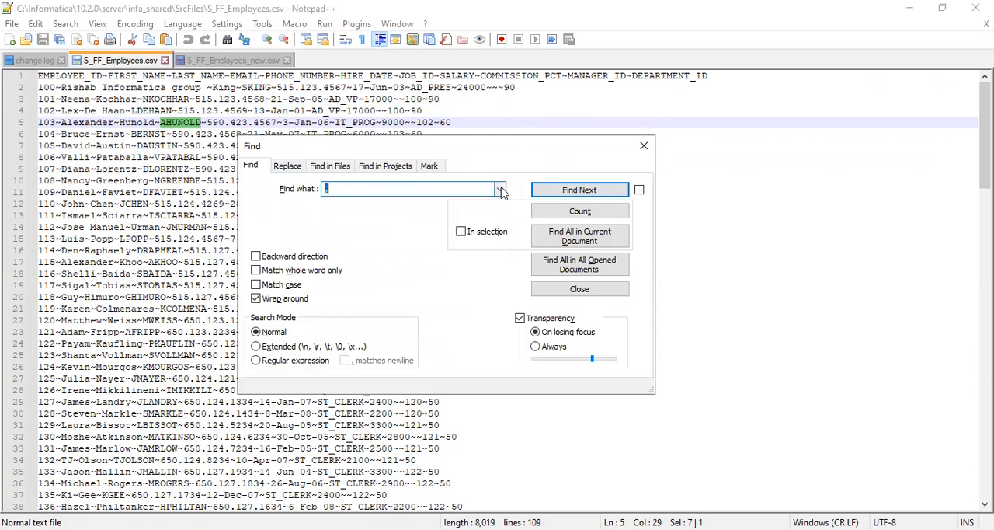
{"action": "left_click", "coordinate": [501, 190]}
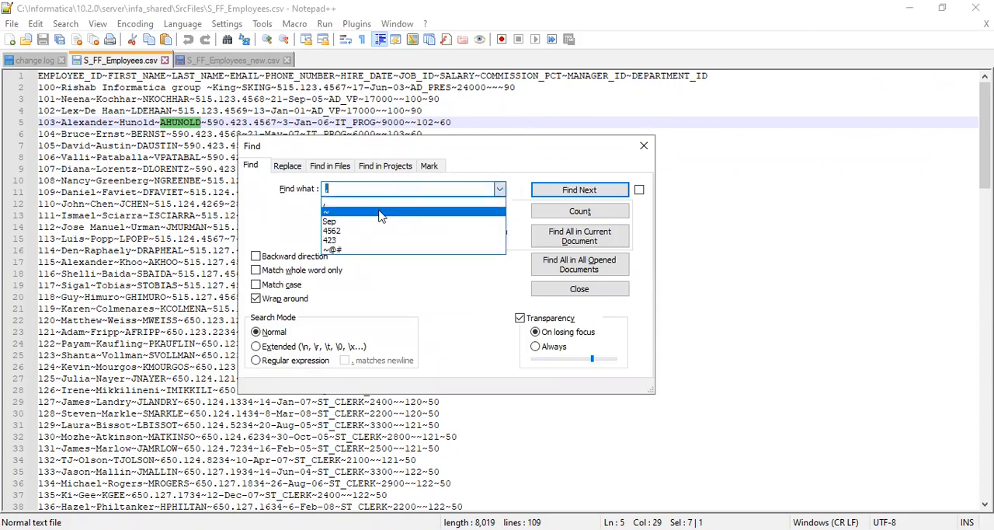
{"action": "left_click", "coordinate": [286, 167]}
{"action": "left_click", "coordinate": [287, 167]}
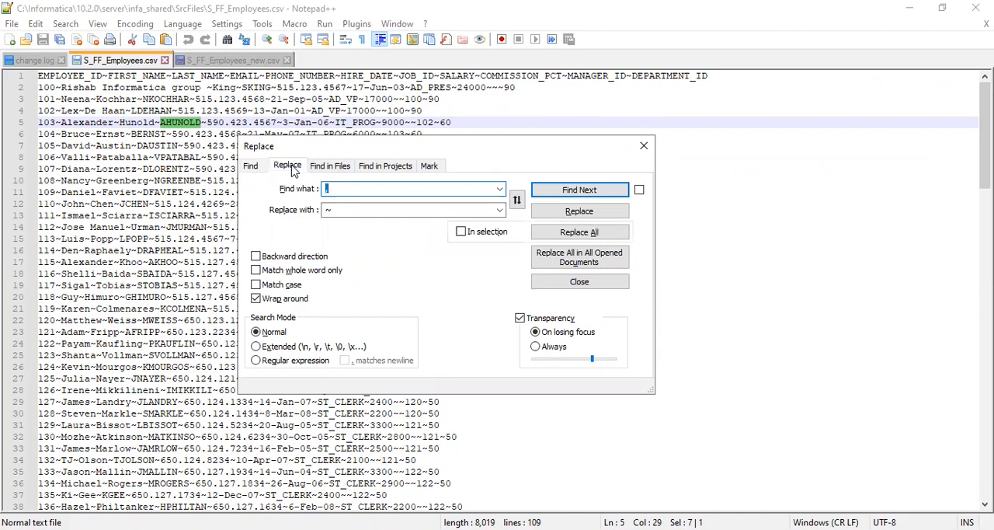
{"action": "left_click", "coordinate": [498, 190]}
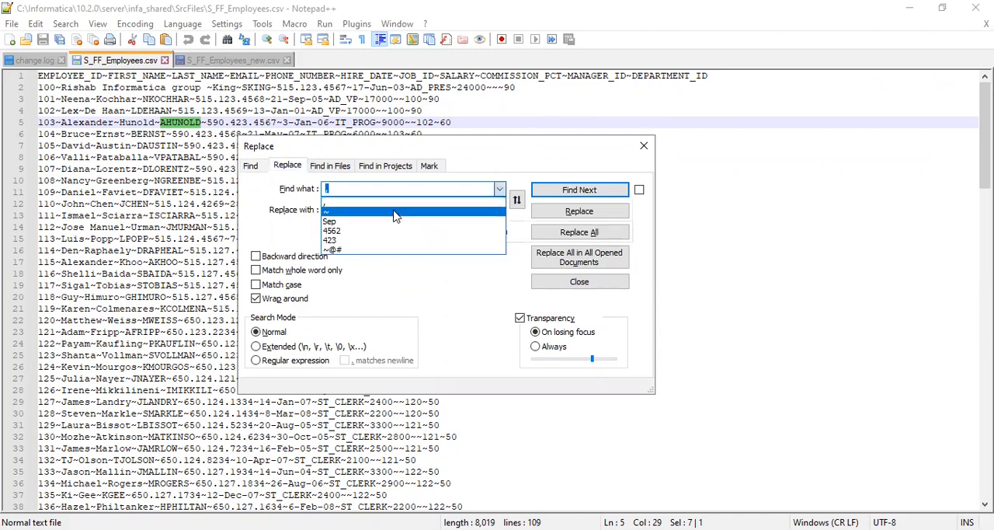
{"action": "left_click", "coordinate": [394, 211]}
{"action": "left_click", "coordinate": [500, 210]}
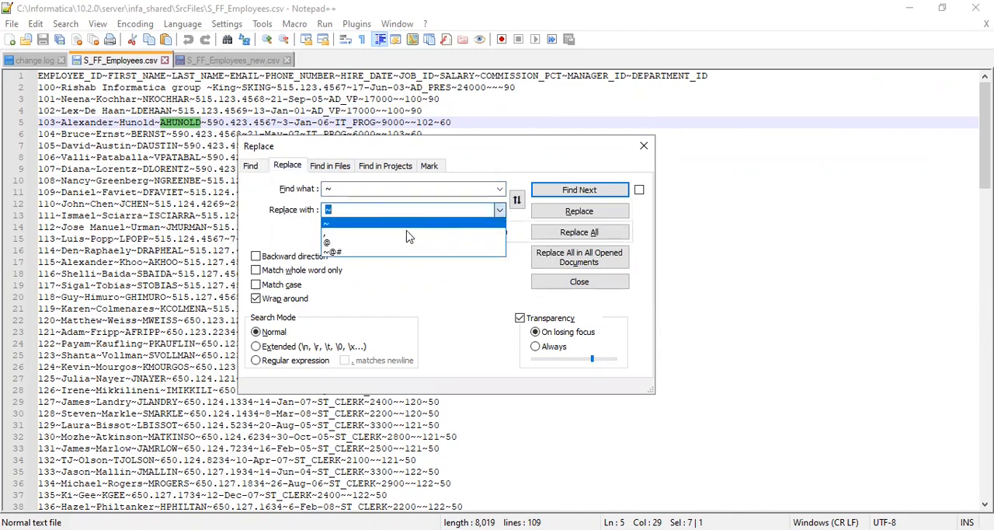
{"action": "left_click", "coordinate": [398, 235]}
{"action": "left_click", "coordinate": [580, 232]}
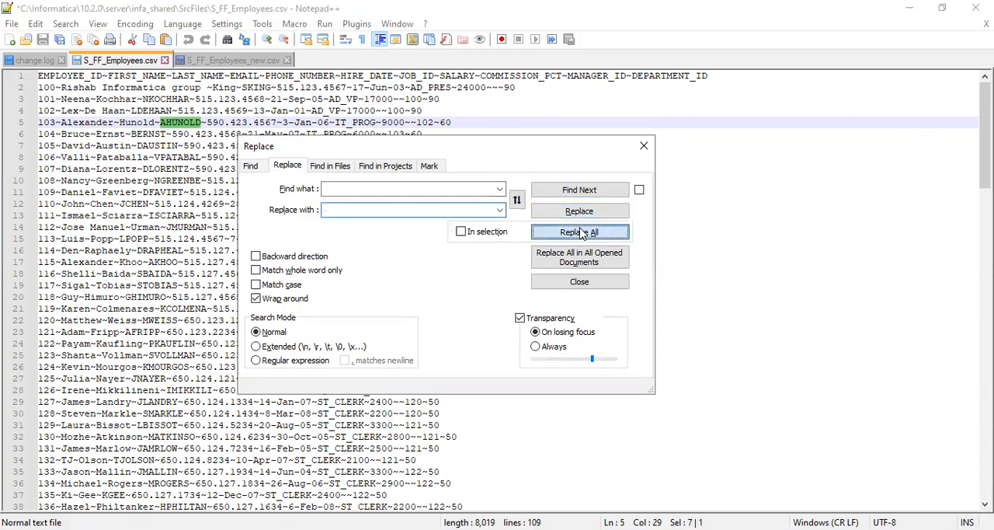
{"action": "left_click", "coordinate": [644, 145]}
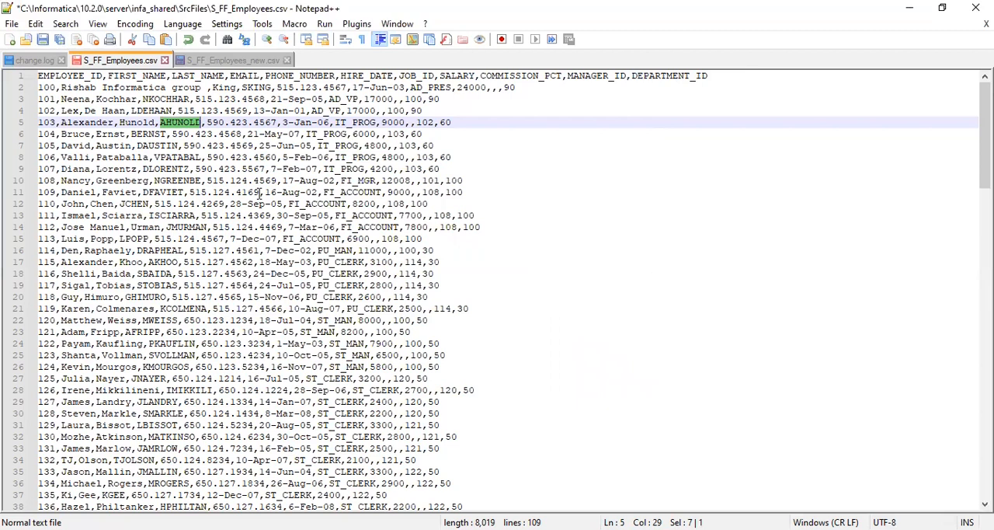
{"action": "key", "text": "ctrl+s"}
{"action": "left_click", "coordinate": [976, 7]}
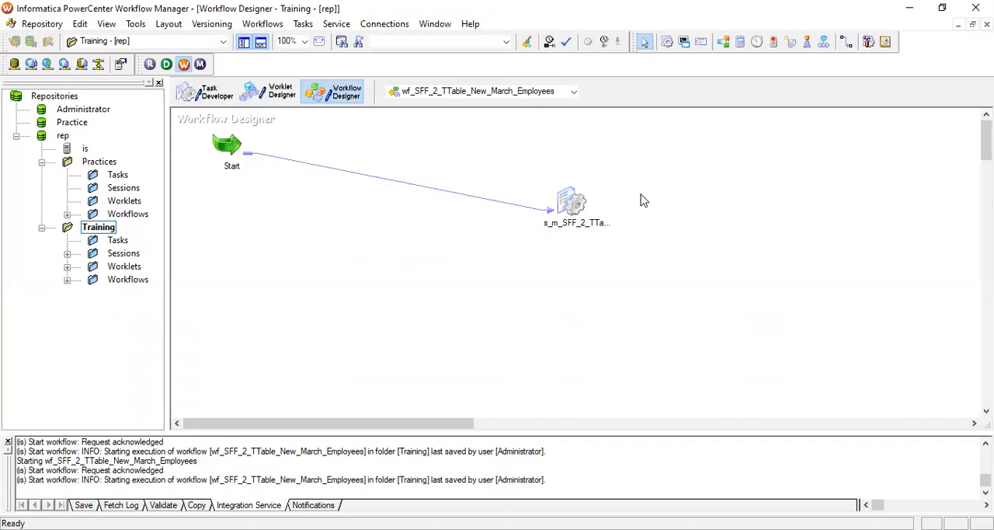
In Workflow Manager, start wf_SFF_2_TTable_New_March_Employees on the comma-delimited file and check the run's source/target statistics in Workflow Monitor
{"action": "right_click", "coordinate": [641, 194]}
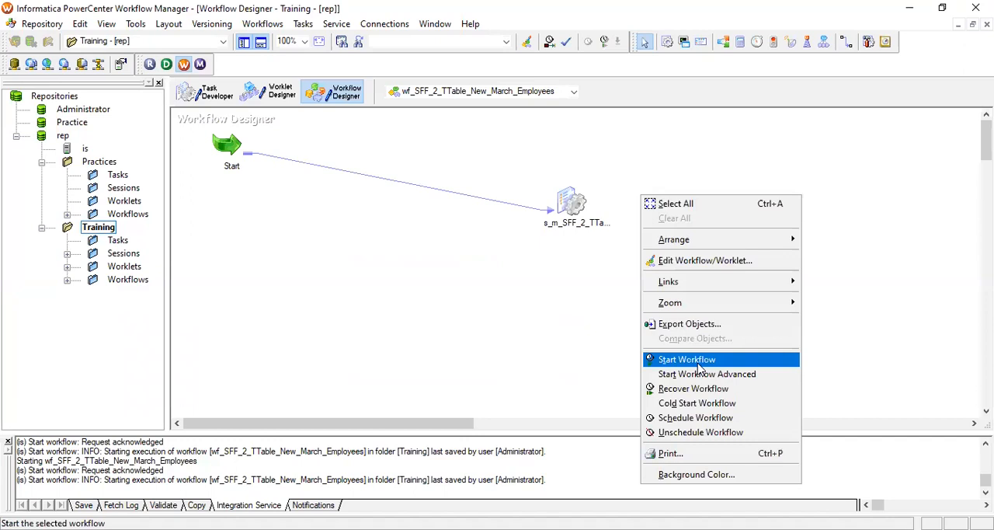
{"action": "left_click", "coordinate": [698, 360]}
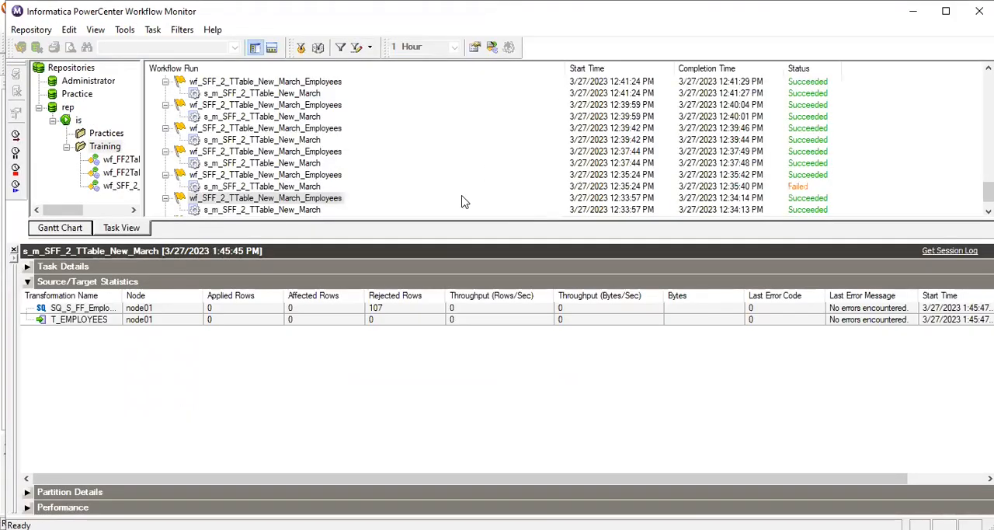
{"action": "scroll", "coordinate": [462, 202], "scroll_direction": "down", "scroll_amount": 1}
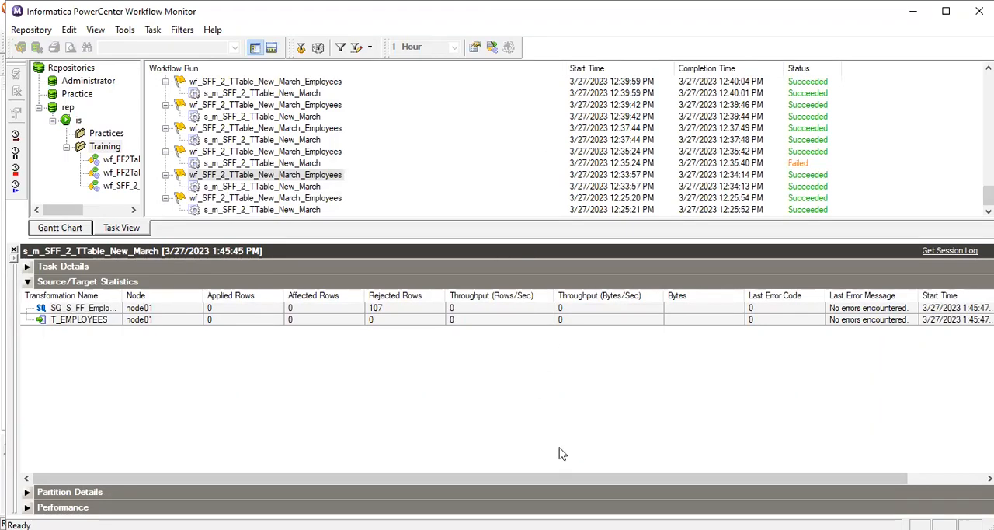
{"action": "key", "text": "alt+Tab"}
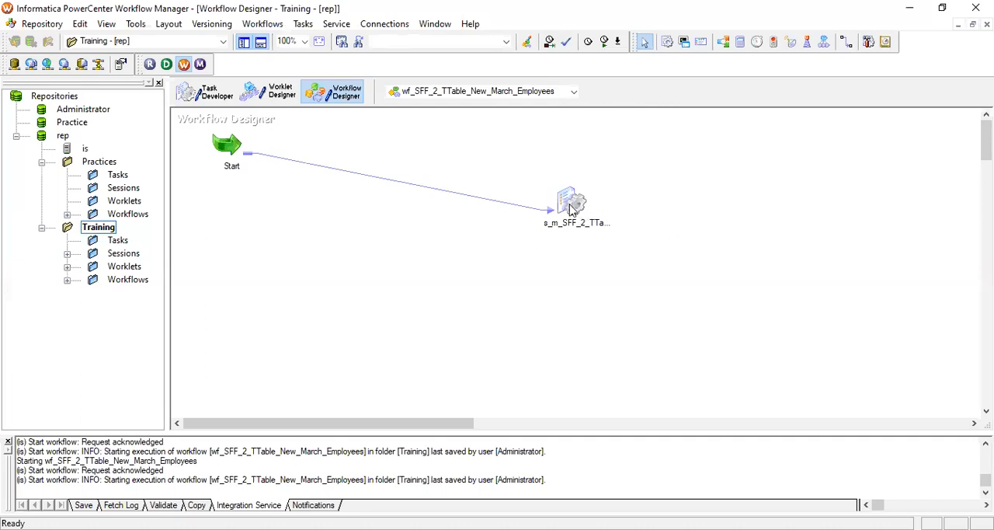
In Workflow Manager, set the column delimiter of the session's S_FF_Employees_New_March source to a comma and save the workflow
{"action": "left_click", "coordinate": [572, 207]}
{"action": "double_click", "coordinate": [572, 207]}
{"action": "left_click", "coordinate": [410, 78]}
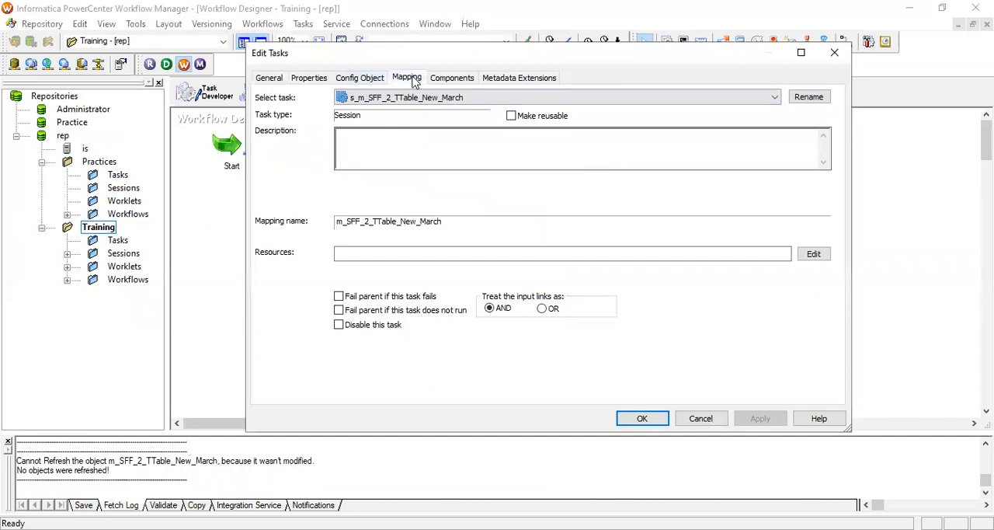
{"action": "left_click", "coordinate": [341, 191]}
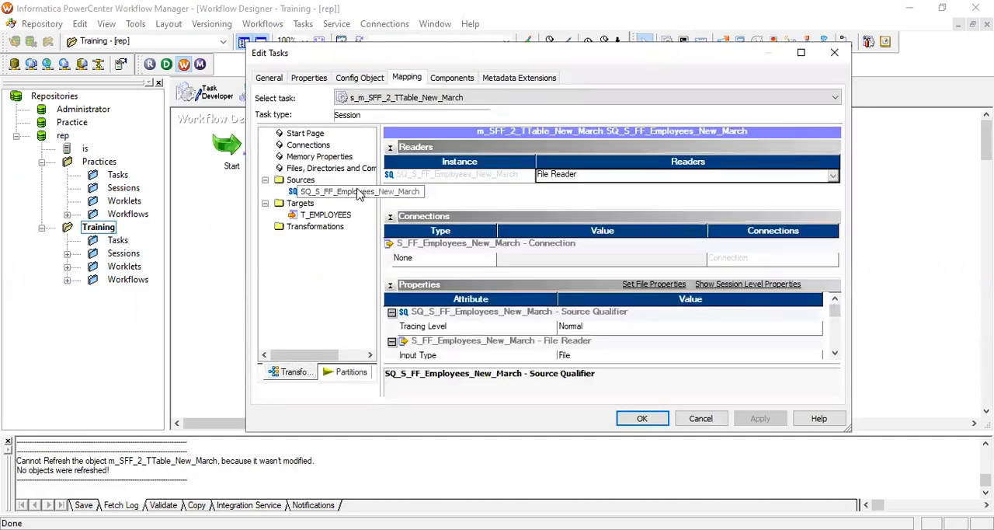
{"action": "left_click", "coordinate": [652, 286]}
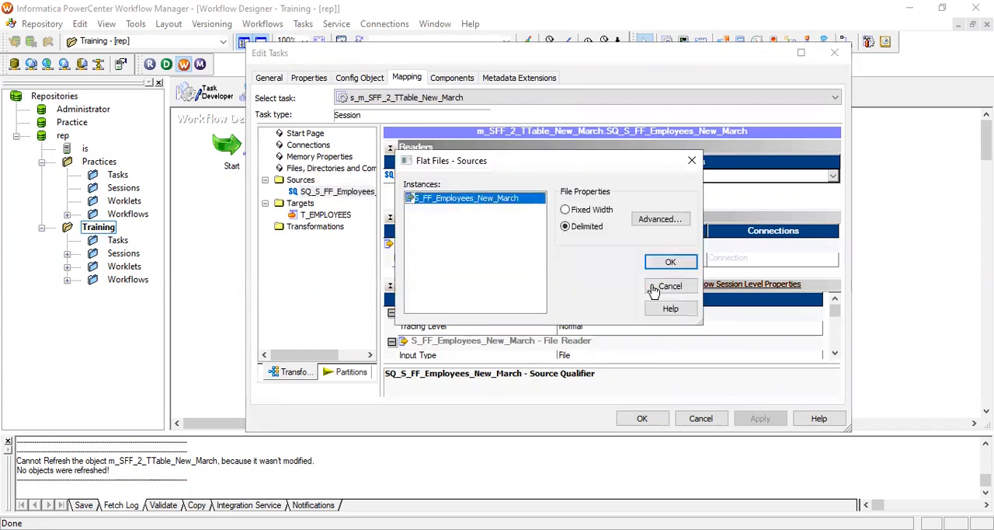
{"action": "left_click", "coordinate": [659, 220]}
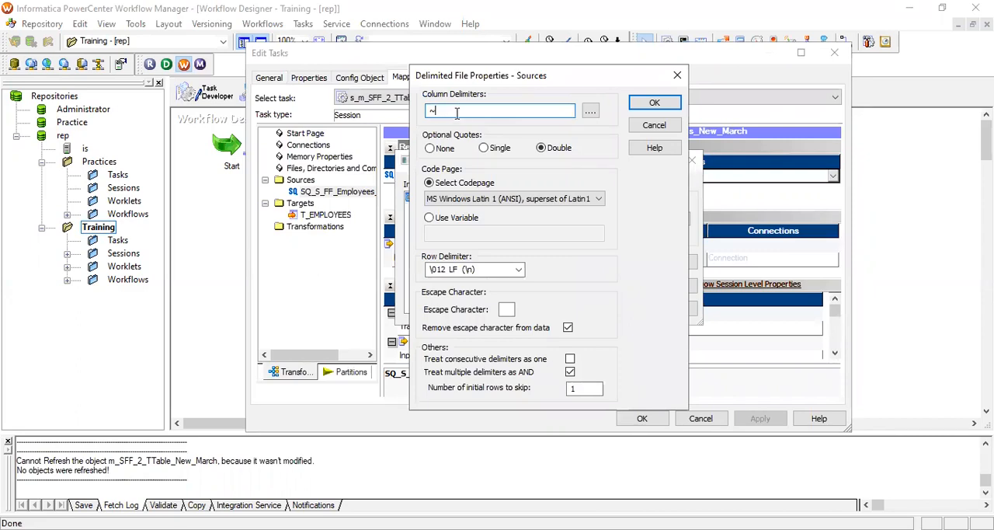
{"action": "key", "text": "BackSpace"}
{"action": "type", "text": ","}
{"action": "left_click", "coordinate": [654, 103]}
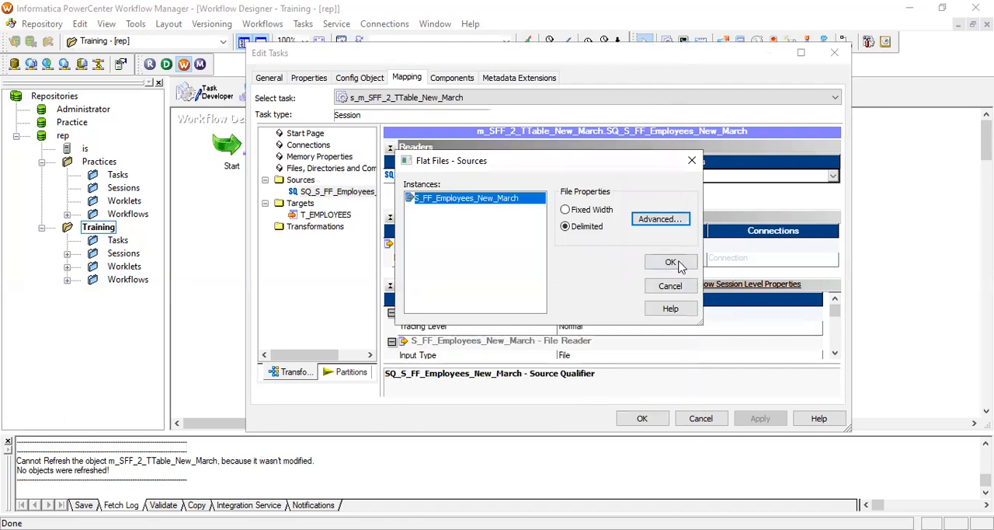
{"action": "left_click", "coordinate": [671, 262]}
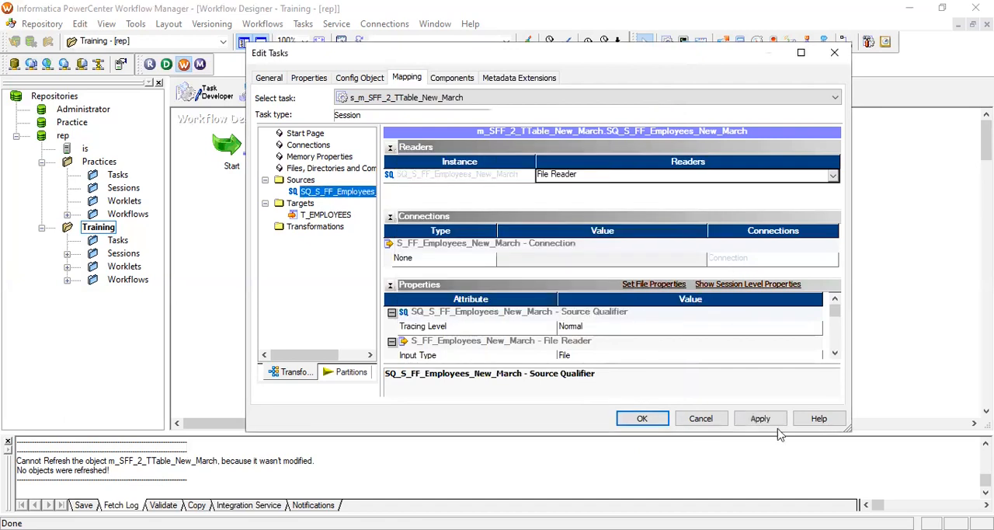
{"action": "left_click", "coordinate": [642, 418]}
{"action": "key", "text": "ctrl+s"}
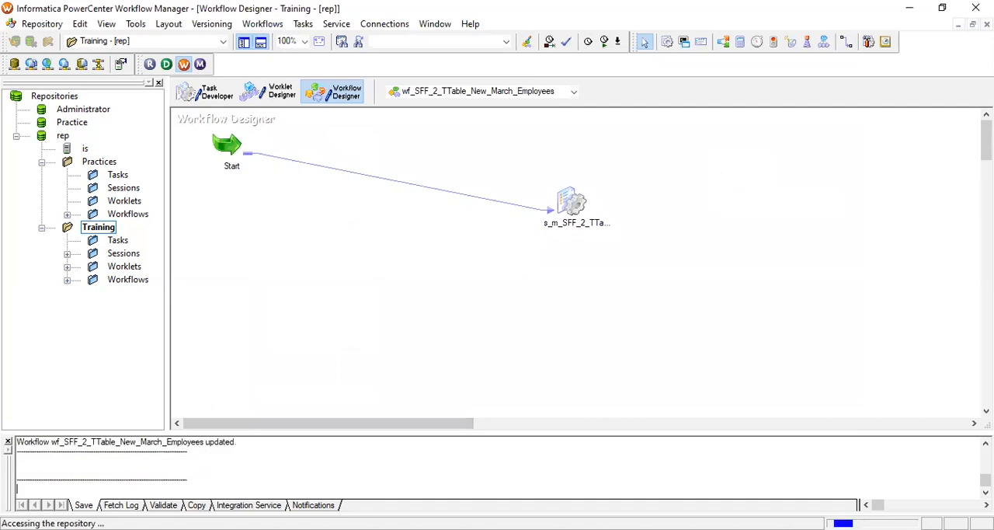
Rerun the workflow with the comma delimiter set in the session and examine the T_EMPLOYEES row statistics in Workflow Monitor
{"action": "right_click", "coordinate": [692, 210]}
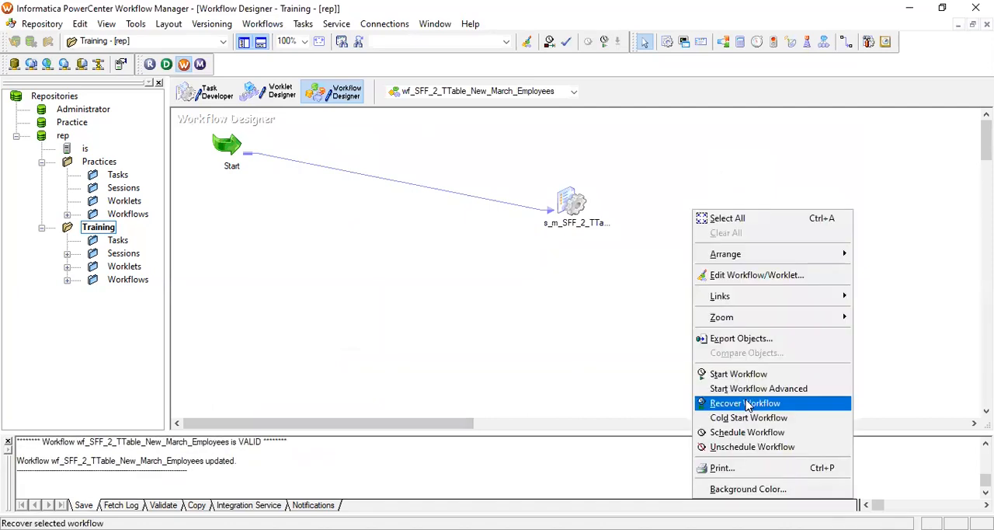
{"action": "left_click", "coordinate": [756, 378]}
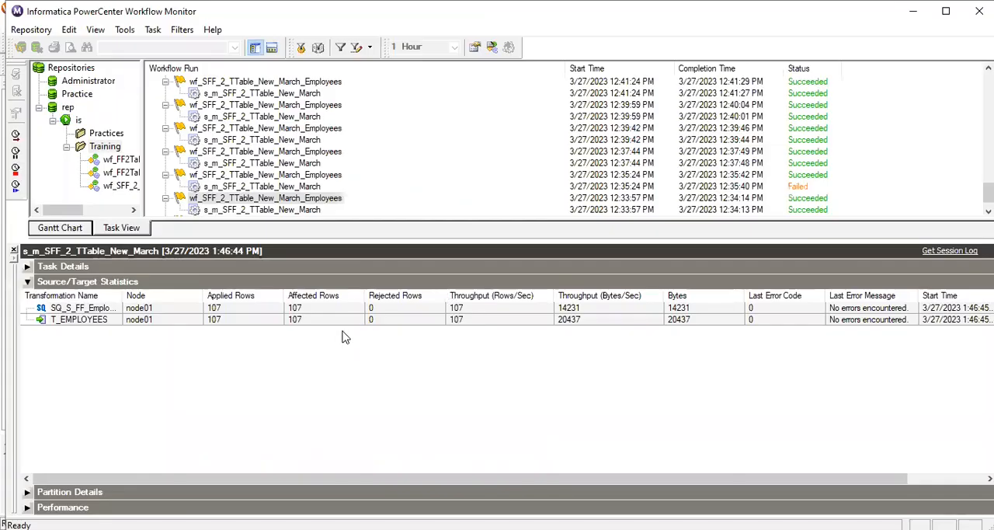
{"action": "left_click", "coordinate": [408, 323]}
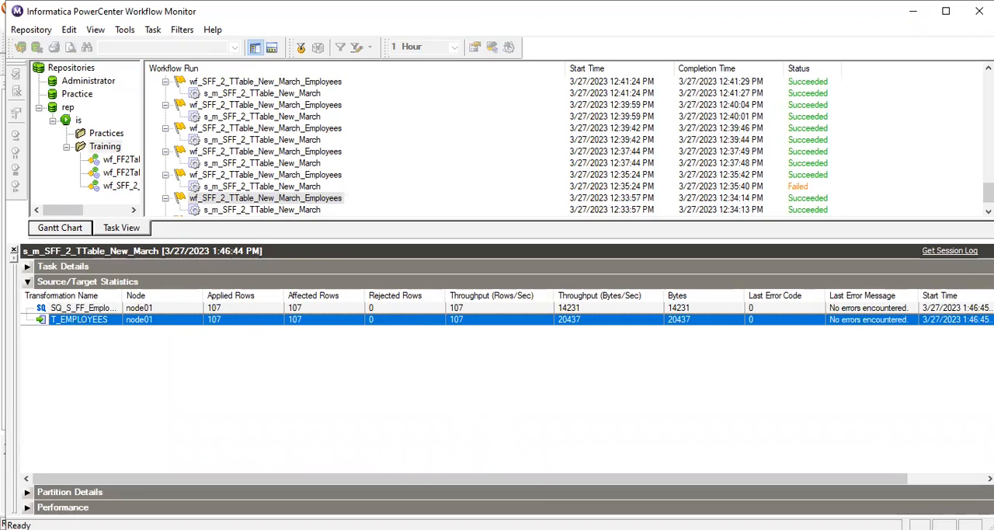
{"action": "key", "text": "alt+Tab"}
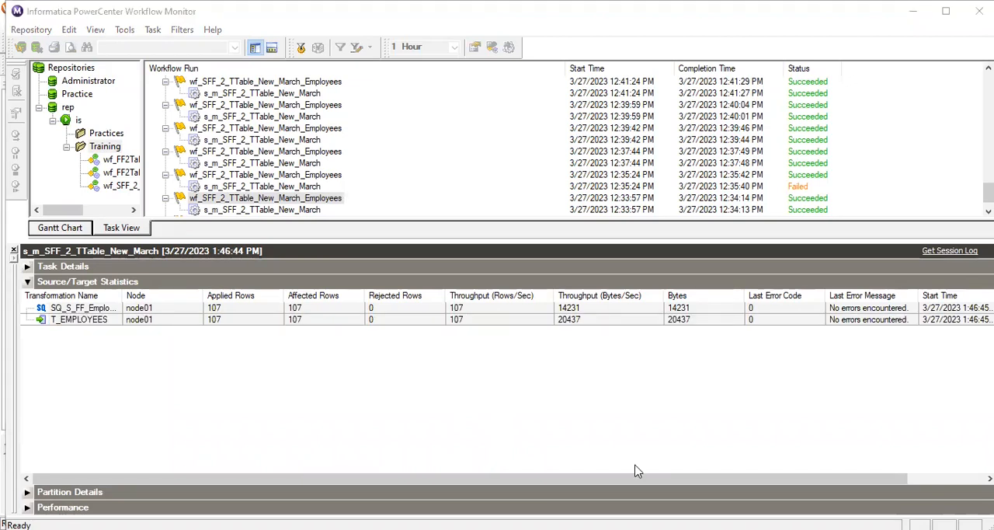
Open S_FF_Employees.csv from the SrcFiles folder in Notepad++ for editing
{"action": "key", "text": "alt+Tab"}
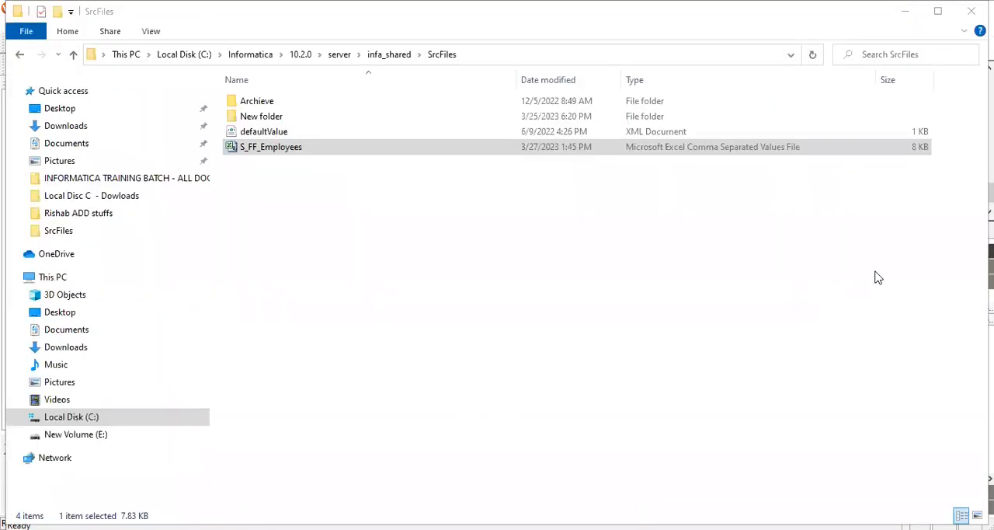
{"action": "key", "text": "alt+Tab"}
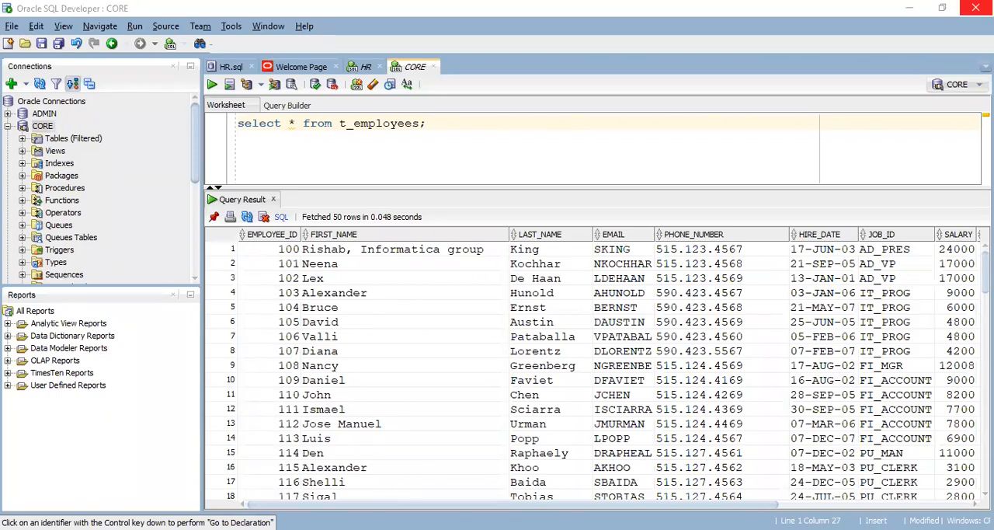
{"action": "key", "text": "alt+Tab"}
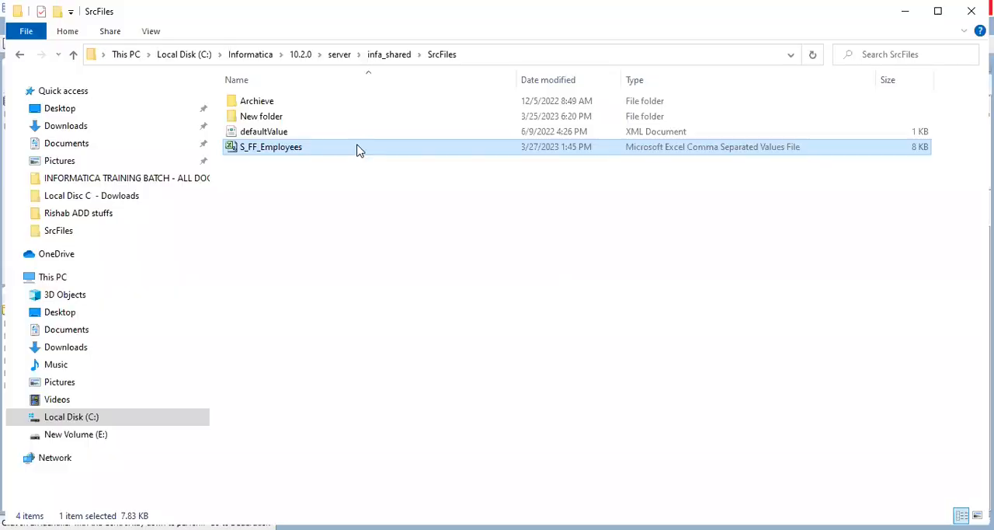
{"action": "right_click", "coordinate": [357, 145]}
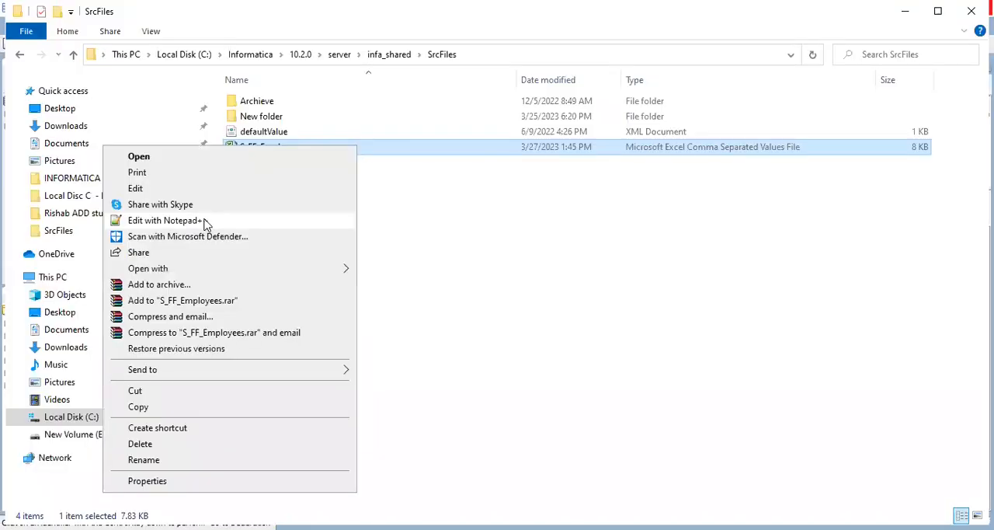
{"action": "left_click", "coordinate": [203, 220]}
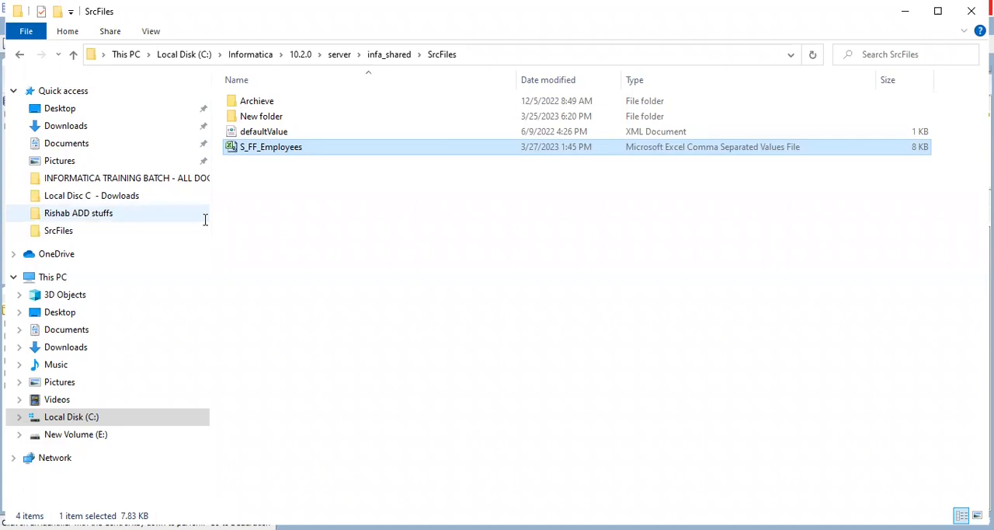
{"action": "key", "text": "alt+Tab"}
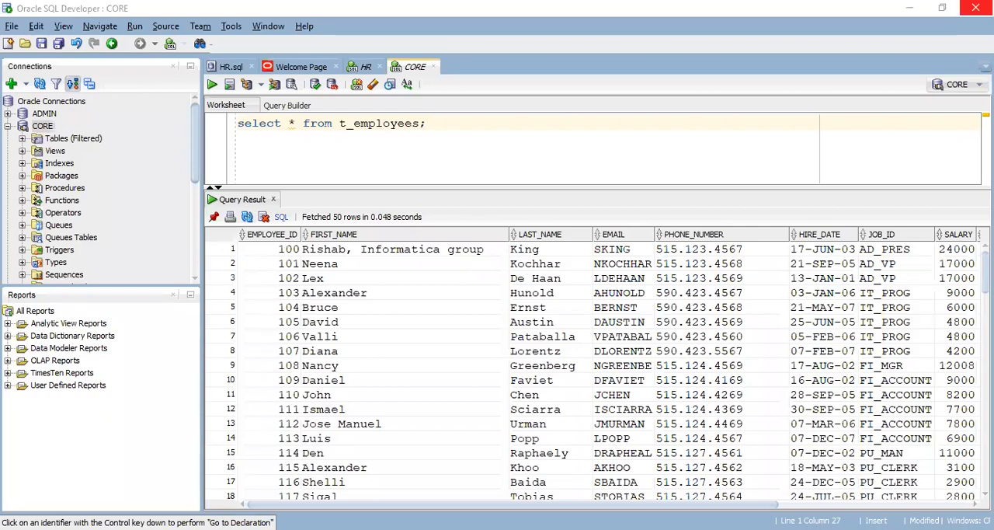
{"action": "key", "text": "alt+Tab"}
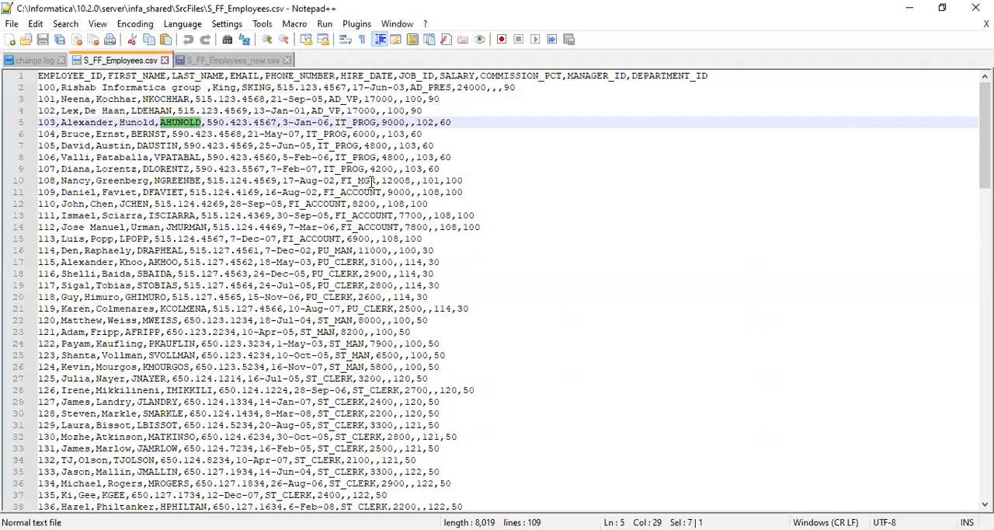
Replace every comma with ~ throughout S_FF_Employees.csv, saving the file before closing Notepad++
{"action": "key", "text": "ctrl+f"}
{"action": "left_click", "coordinate": [286, 167]}
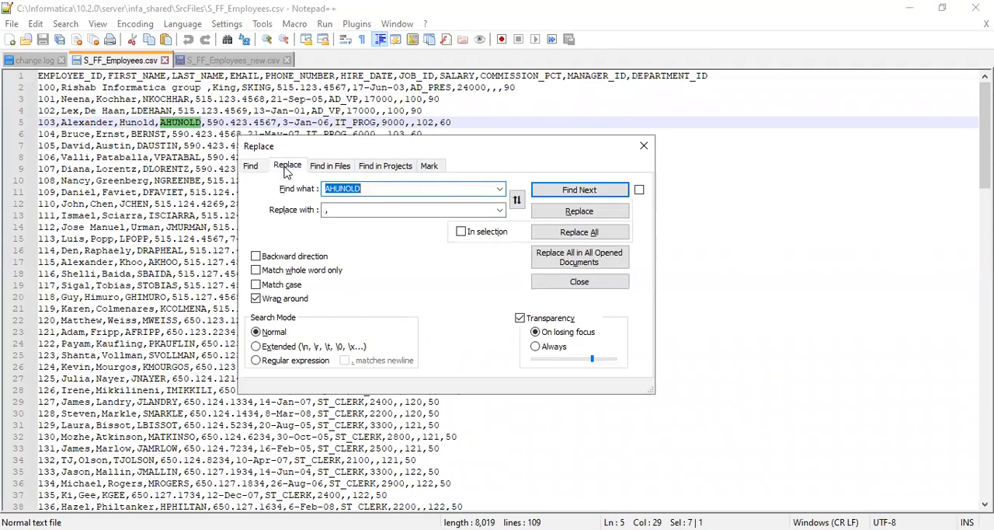
{"action": "left_click", "coordinate": [500, 191]}
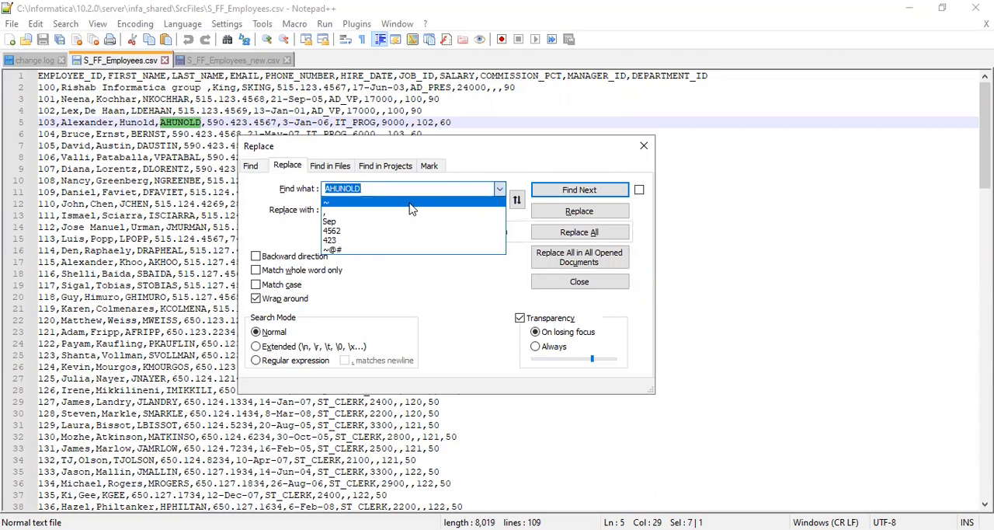
{"action": "left_click", "coordinate": [362, 212]}
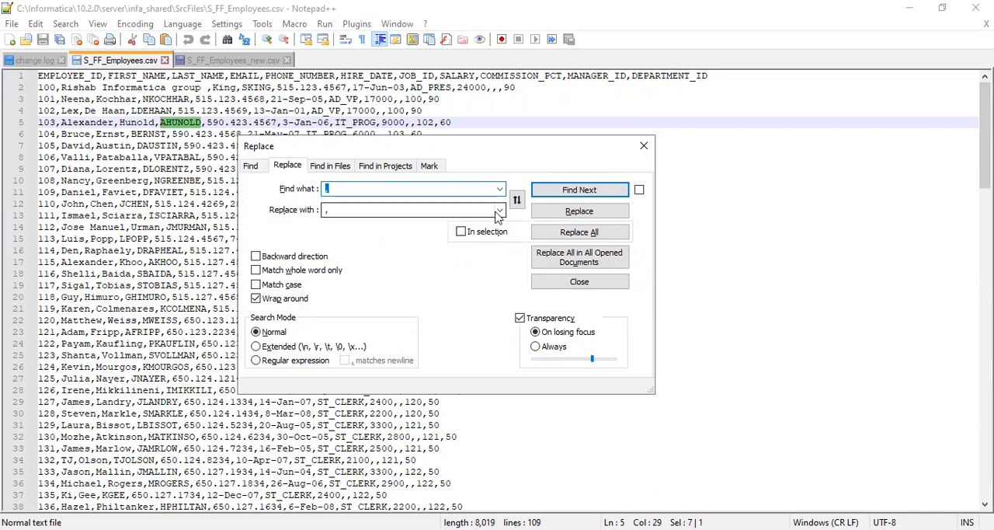
{"action": "left_click", "coordinate": [500, 210]}
{"action": "left_click", "coordinate": [376, 235]}
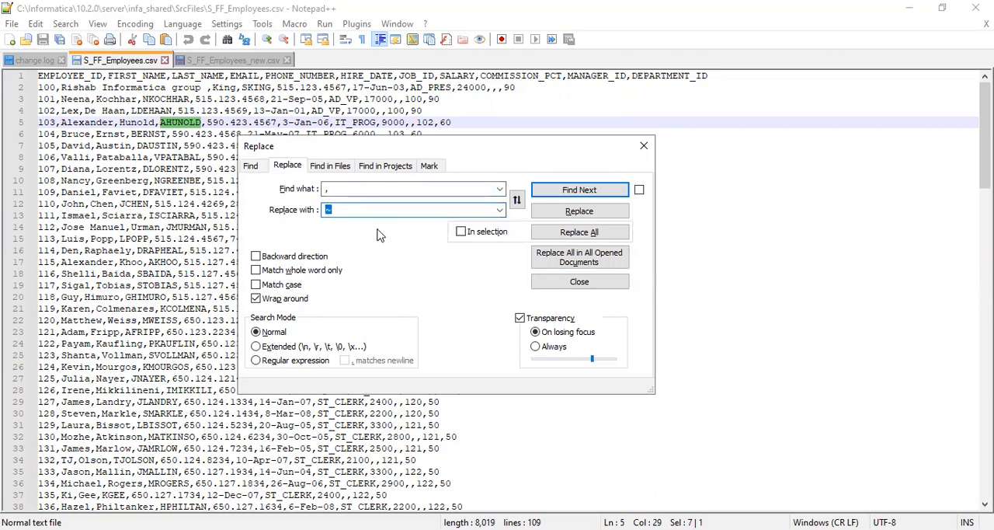
{"action": "left_click", "coordinate": [582, 235]}
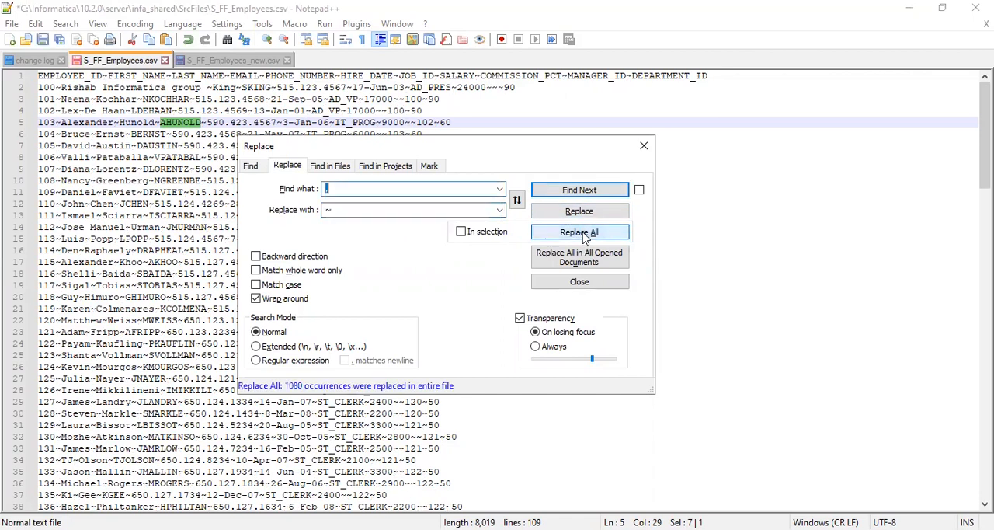
{"action": "left_click", "coordinate": [644, 147]}
{"action": "key", "text": "ctrl+s"}
{"action": "left_click", "coordinate": [975, 8]}
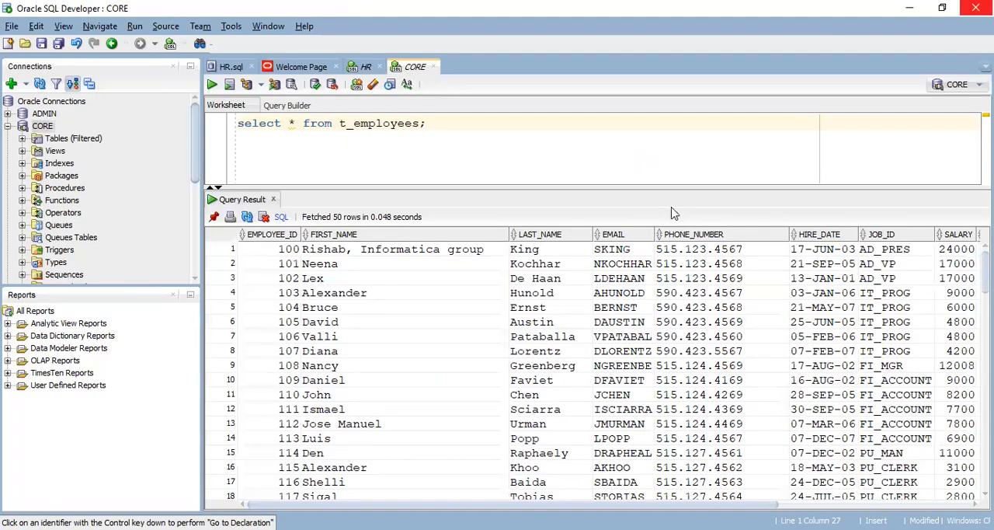
In Workflow Manager, start wf_SFF_2_TTable_New_March_Employees on the tilde-delimited file while the session's source delimiter is a comma
{"action": "key", "text": "alt+Tab"}
{"action": "right_click", "coordinate": [657, 188]}
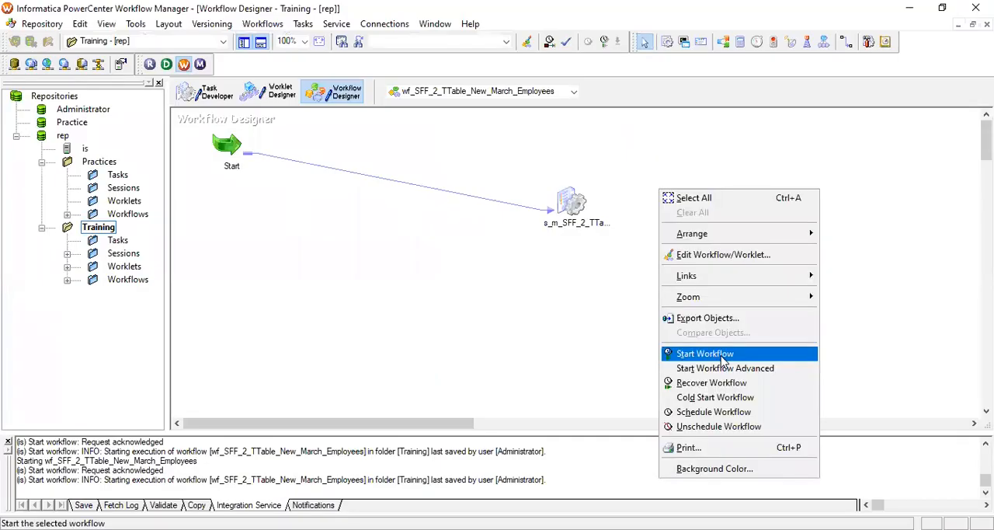
{"action": "left_click", "coordinate": [721, 357]}
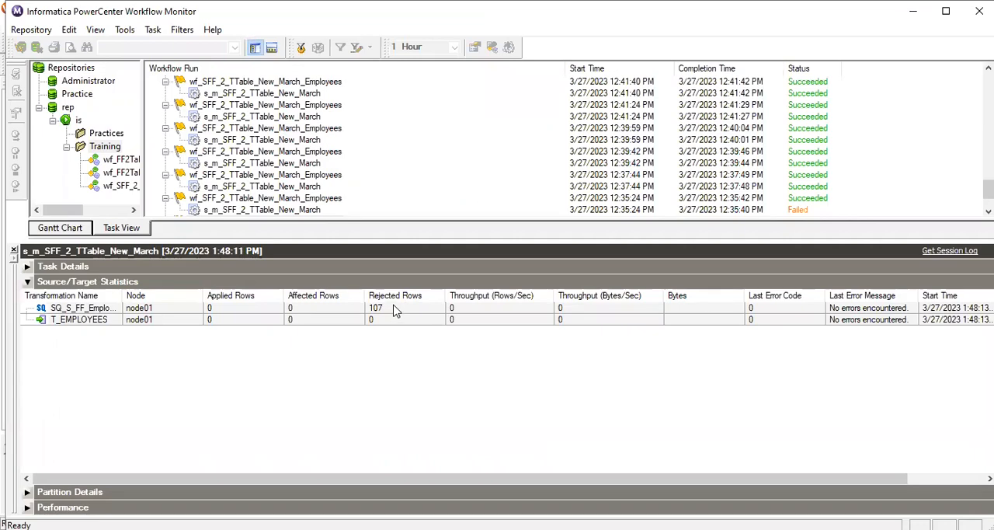
In Workflow Monitor, find the latest wf_SFF_2_TTable_New_March_Employees run and open the session log of s_m_SFF_2_TTable_New_March
{"action": "scroll", "coordinate": [491, 153], "scroll_direction": "down", "scroll_amount": 2}
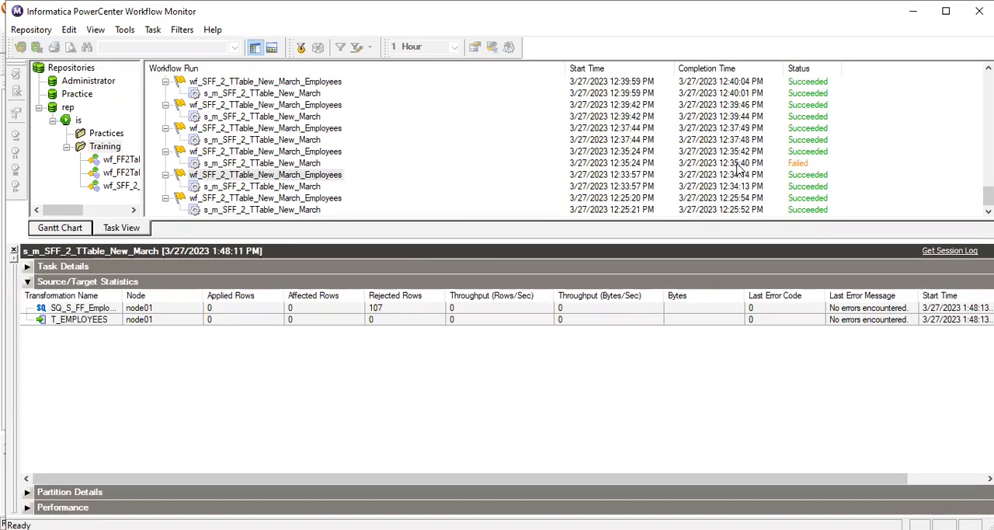
{"action": "scroll", "coordinate": [567, 159], "scroll_direction": "up", "scroll_amount": 2}
{"action": "scroll", "coordinate": [565, 157], "scroll_direction": "up", "scroll_amount": 10}
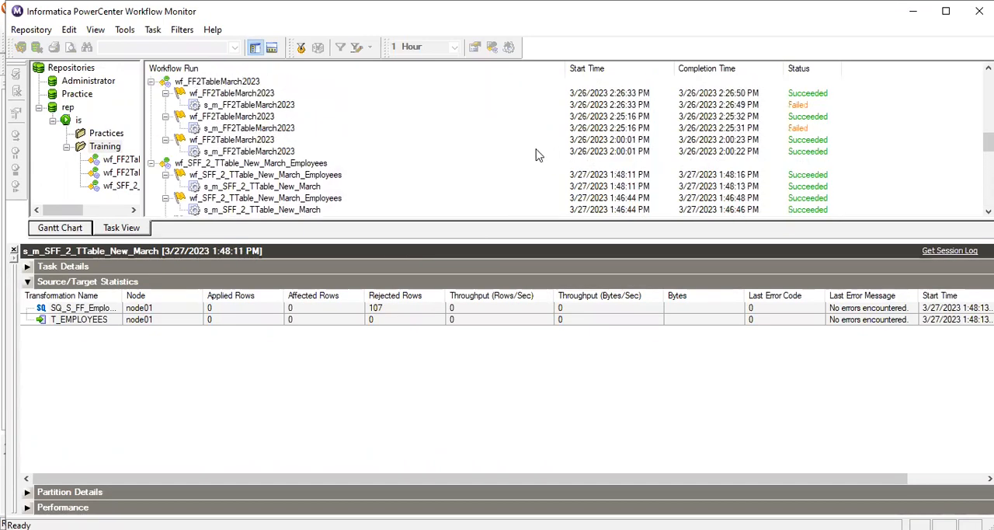
{"action": "scroll", "coordinate": [536, 155], "scroll_direction": "up", "scroll_amount": 5}
{"action": "scroll", "coordinate": [540, 155], "scroll_direction": "up", "scroll_amount": 4}
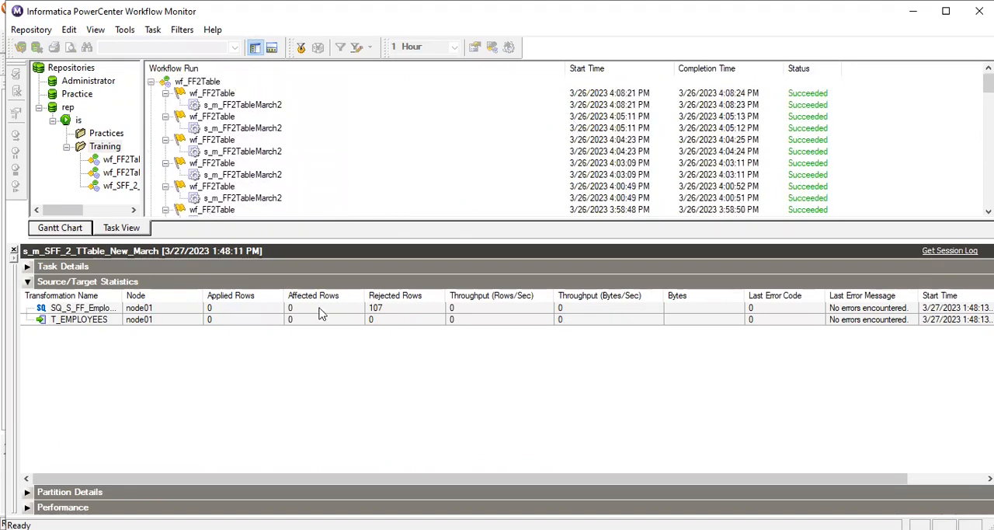
{"action": "scroll", "coordinate": [411, 158], "scroll_direction": "down", "scroll_amount": 4}
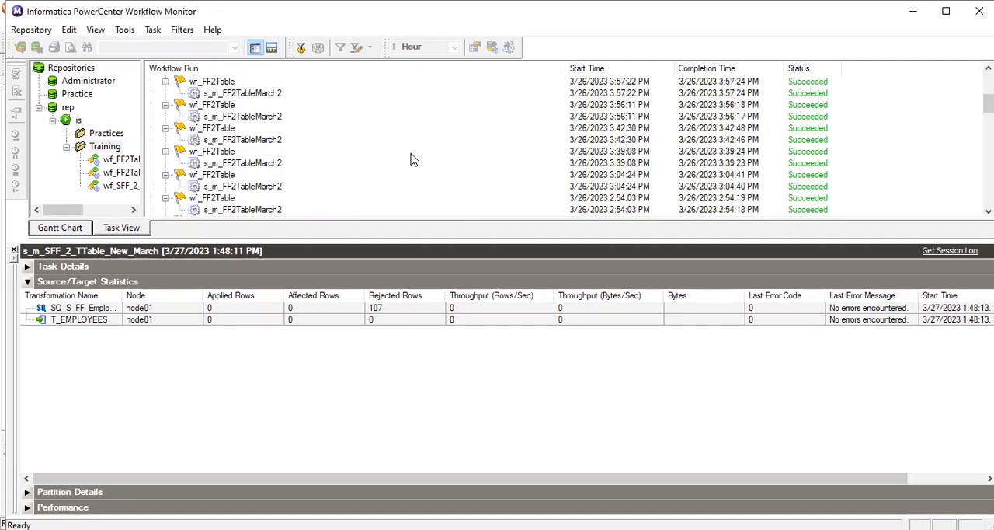
{"action": "scroll", "coordinate": [411, 158], "scroll_direction": "down", "scroll_amount": 5}
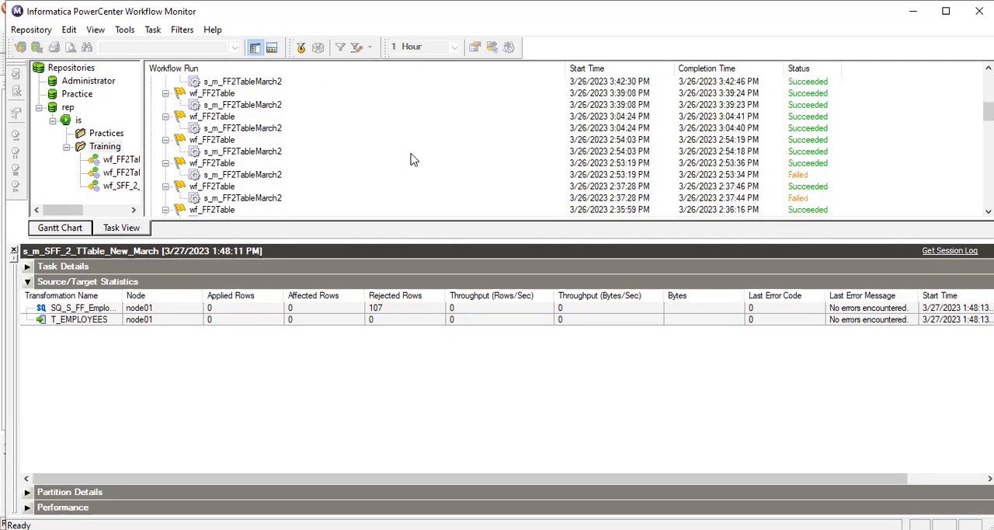
{"action": "scroll", "coordinate": [411, 159], "scroll_direction": "down", "scroll_amount": 2}
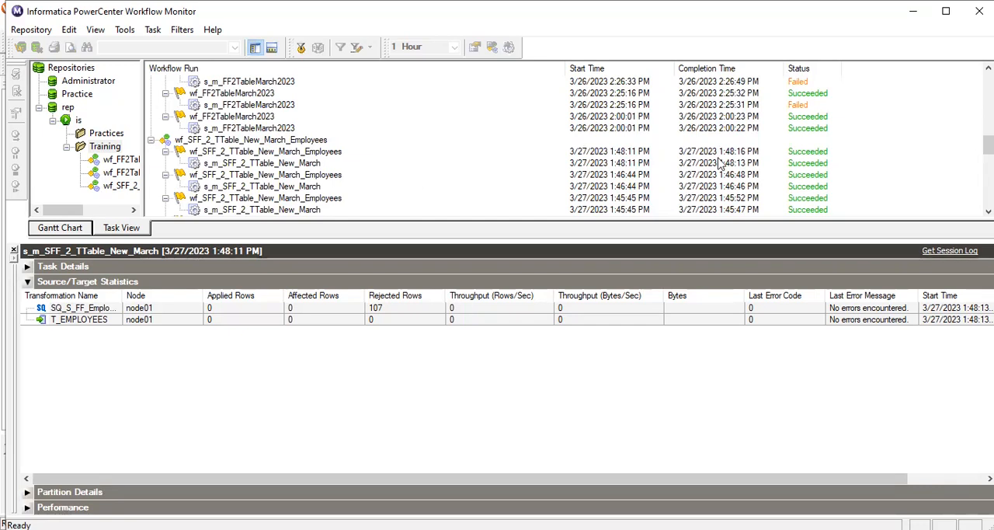
{"action": "left_click", "coordinate": [313, 166]}
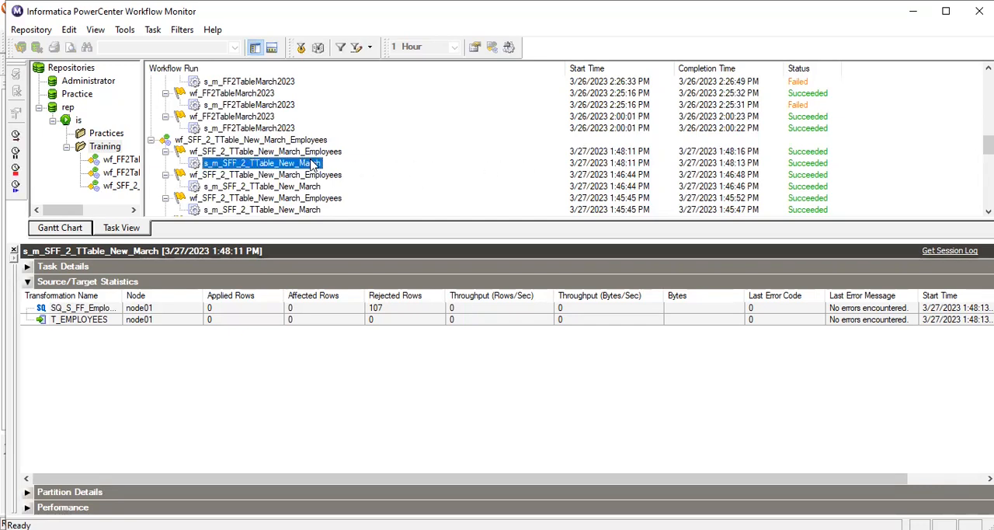
{"action": "right_click", "coordinate": [312, 161]}
{"action": "left_click", "coordinate": [390, 356]}
{"action": "right_click", "coordinate": [318, 165]}
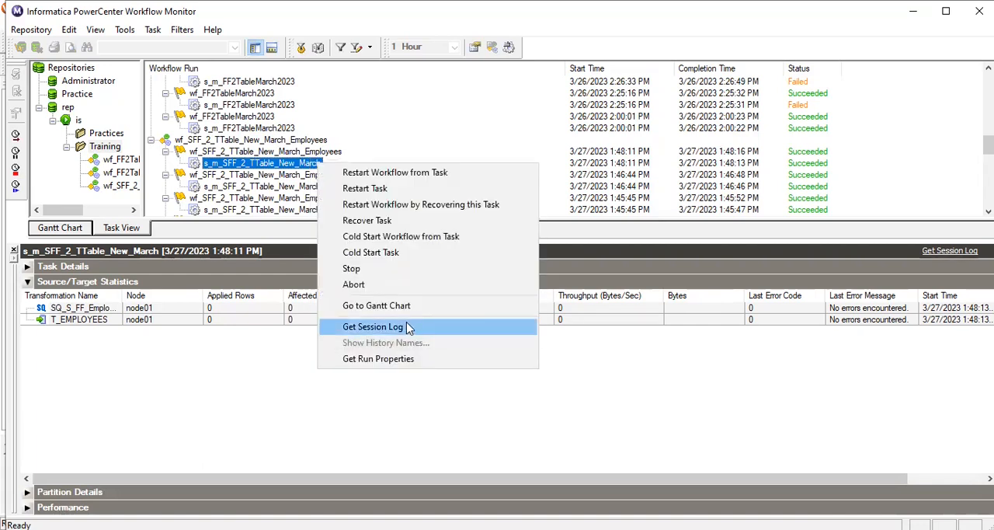
{"action": "left_click", "coordinate": [406, 327]}
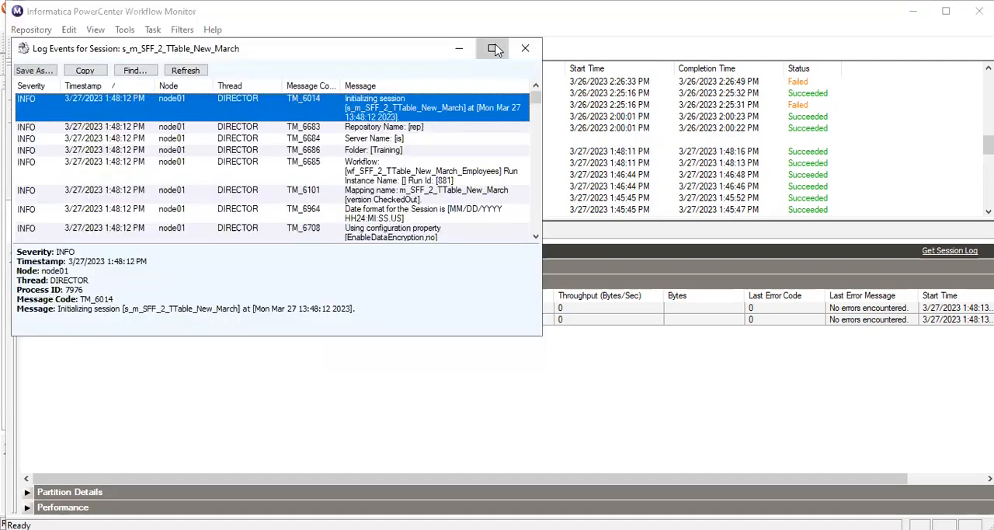
Examine the session log's truncate, writer and reader messages, including the column-name warnings and the EMPLOYEE_ID row errors
{"action": "scroll", "coordinate": [382, 239], "scroll_direction": "down", "scroll_amount": 6}
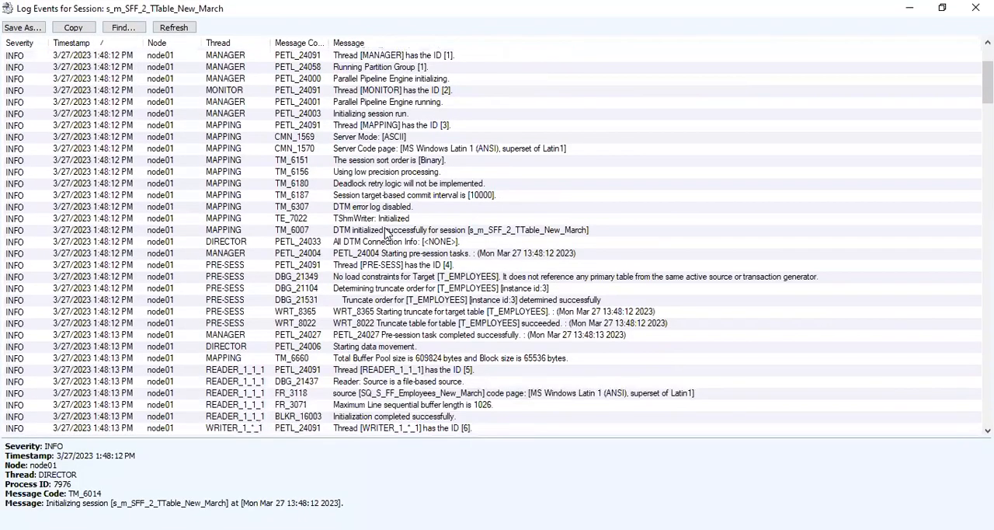
{"action": "scroll", "coordinate": [382, 239], "scroll_direction": "down", "scroll_amount": 6}
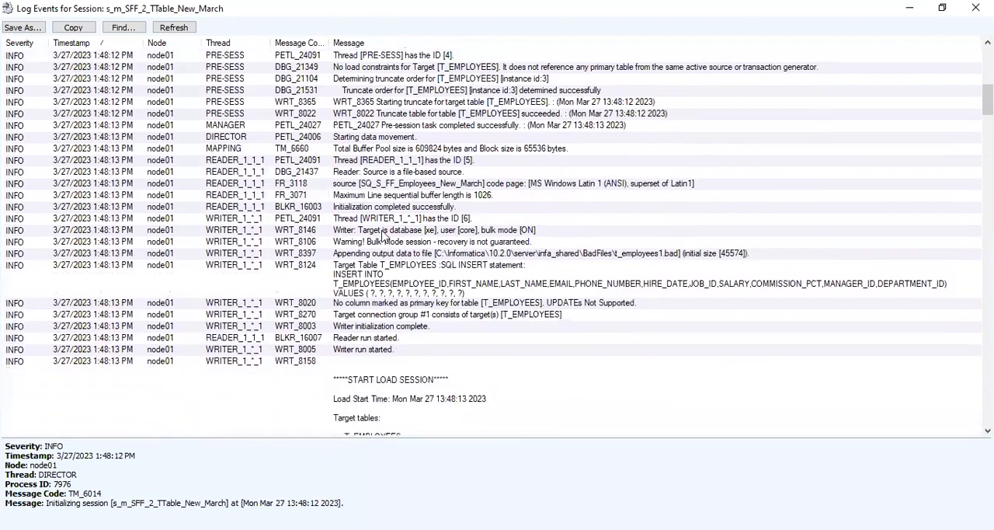
{"action": "scroll", "coordinate": [382, 235], "scroll_direction": "down", "scroll_amount": 6}
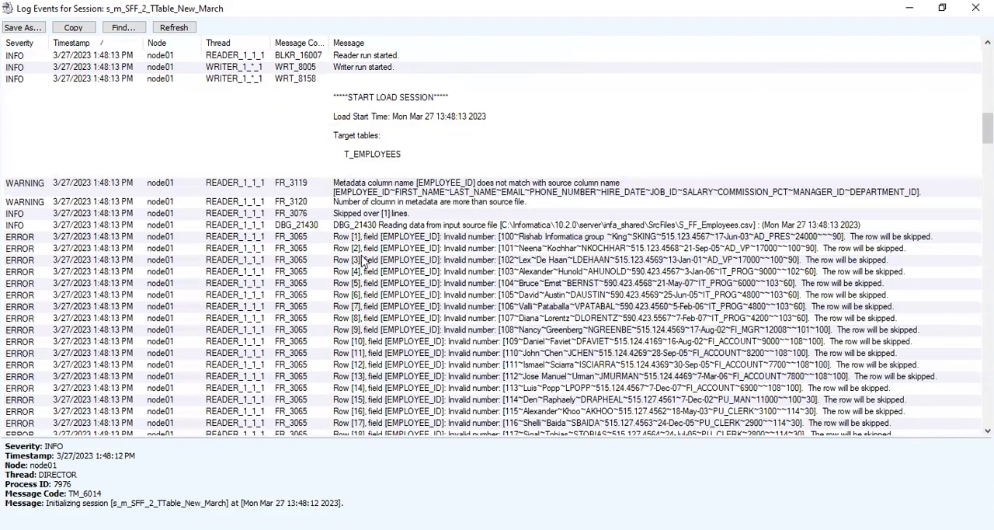
{"action": "scroll", "coordinate": [461, 332], "scroll_direction": "up", "scroll_amount": 1}
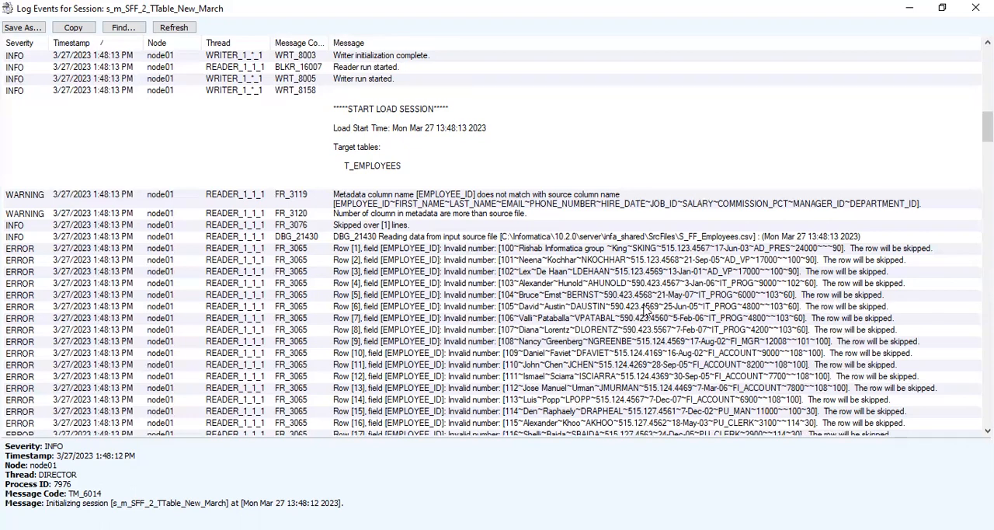
{"action": "scroll", "coordinate": [644, 309], "scroll_direction": "down", "scroll_amount": 1}
{"action": "scroll", "coordinate": [644, 309], "scroll_direction": "down", "scroll_amount": 4}
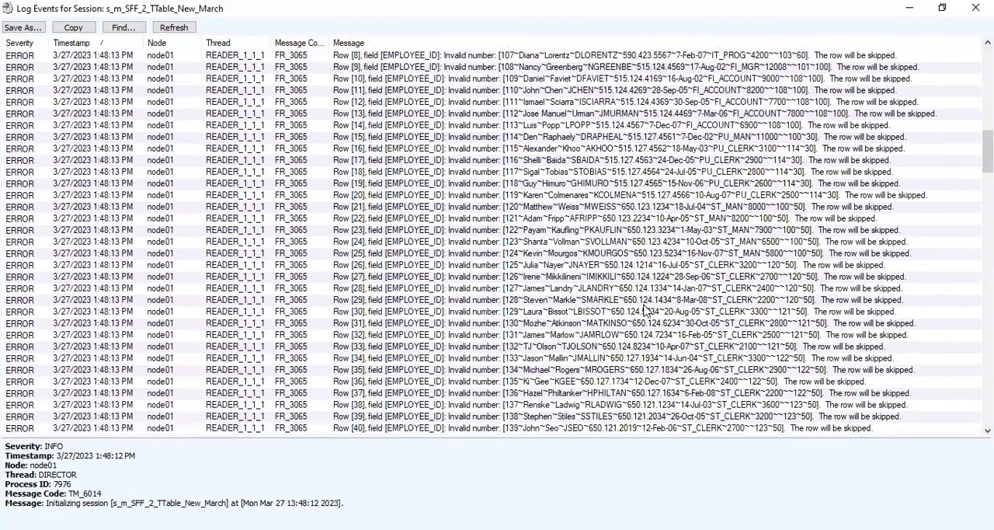
{"action": "scroll", "coordinate": [645, 309], "scroll_direction": "up", "scroll_amount": 3}
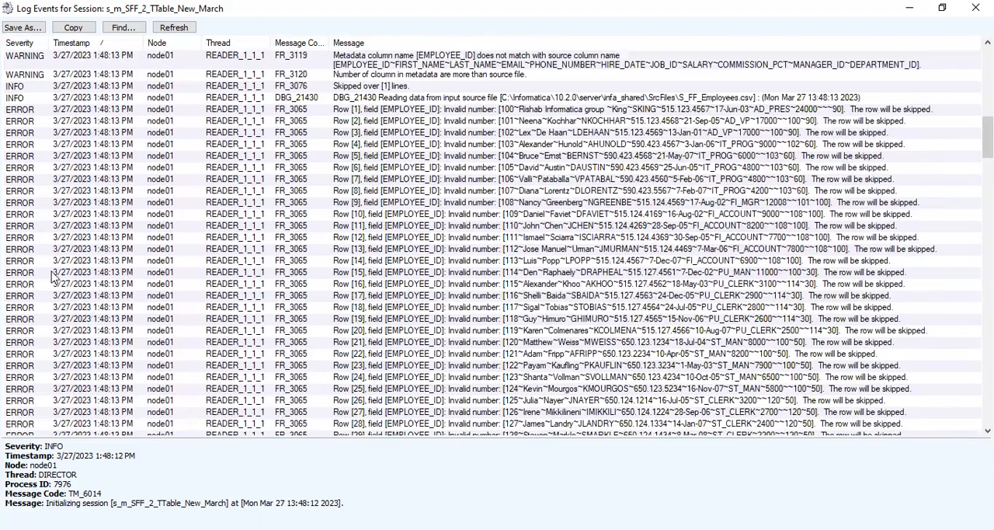
{"action": "scroll", "coordinate": [456, 258], "scroll_direction": "up", "scroll_amount": 3}
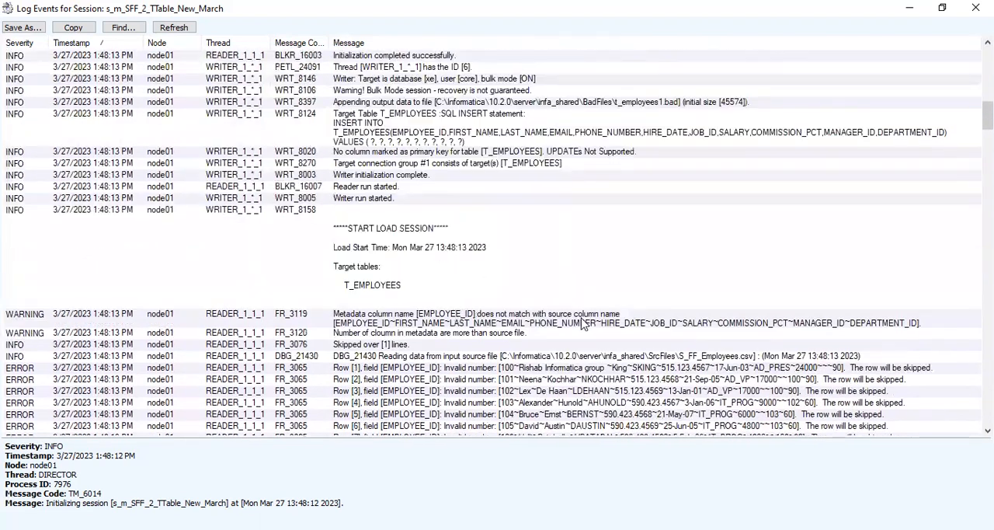
{"action": "scroll", "coordinate": [571, 293], "scroll_direction": "down", "scroll_amount": 1}
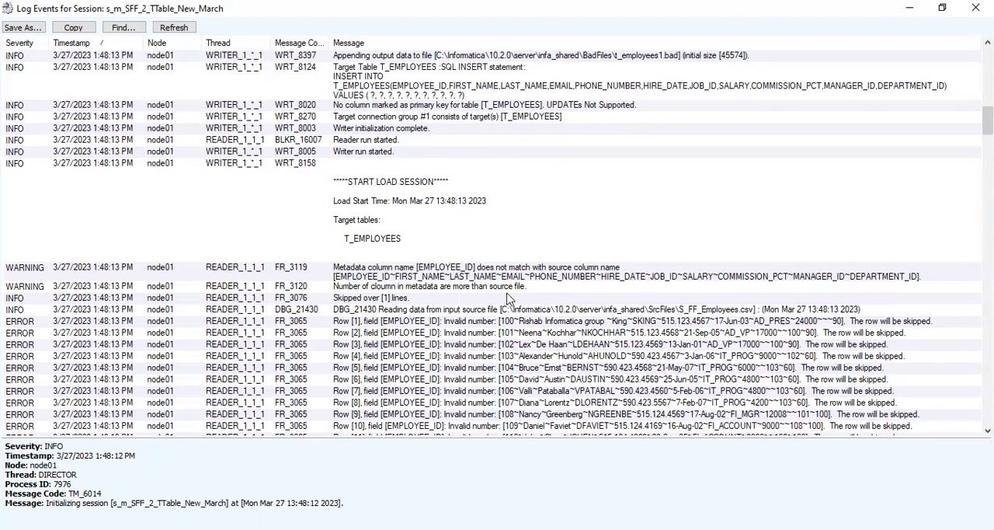
{"action": "scroll", "coordinate": [503, 297], "scroll_direction": "down", "scroll_amount": 1}
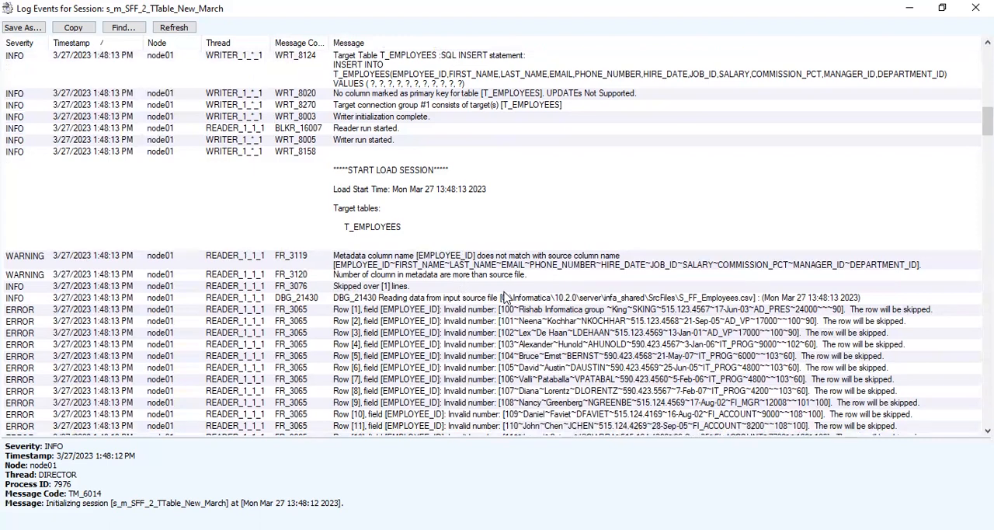
{"action": "scroll", "coordinate": [524, 326], "scroll_direction": "up", "scroll_amount": 4}
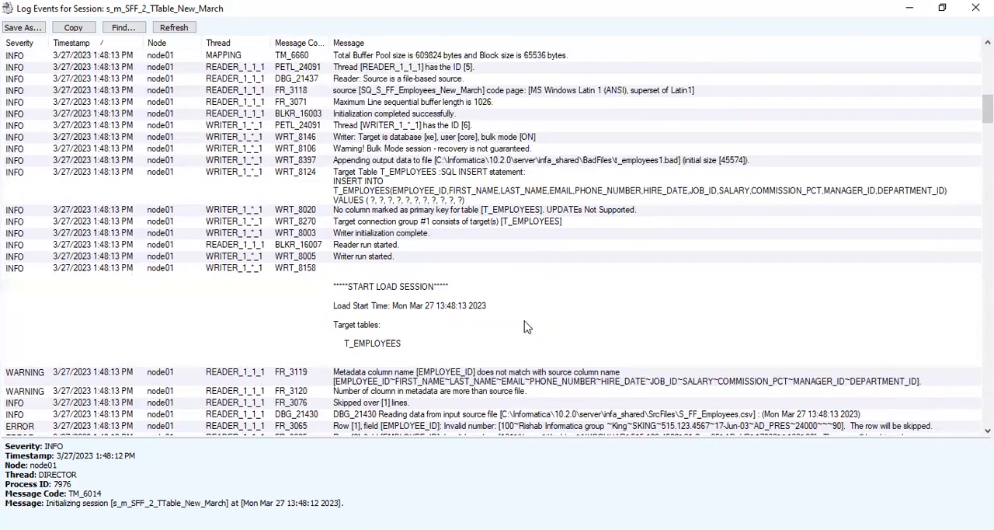
{"action": "scroll", "coordinate": [524, 326], "scroll_direction": "up", "scroll_amount": 7}
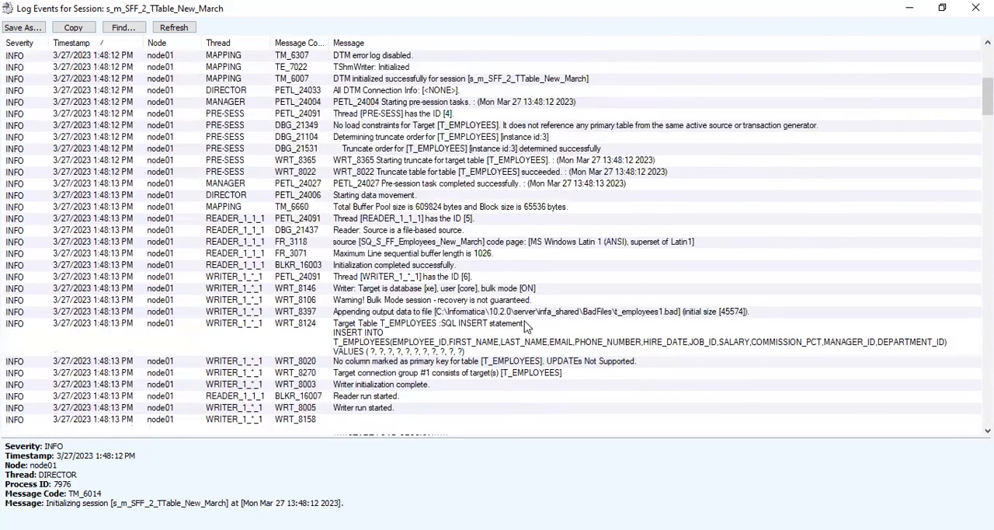
Review the initialization and pre-session messages near the start of the session log before closing the log window
{"action": "scroll", "coordinate": [524, 327], "scroll_direction": "up", "scroll_amount": 1}
{"action": "scroll", "coordinate": [524, 326], "scroll_direction": "down", "scroll_amount": 1}
{"action": "scroll", "coordinate": [524, 326], "scroll_direction": "up", "scroll_amount": 1}
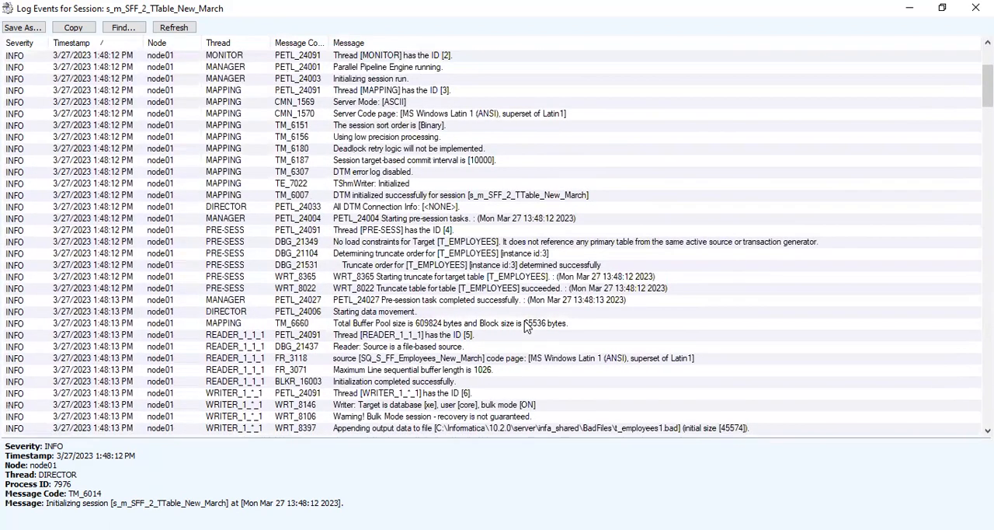
{"action": "scroll", "coordinate": [524, 326], "scroll_direction": "up", "scroll_amount": 4}
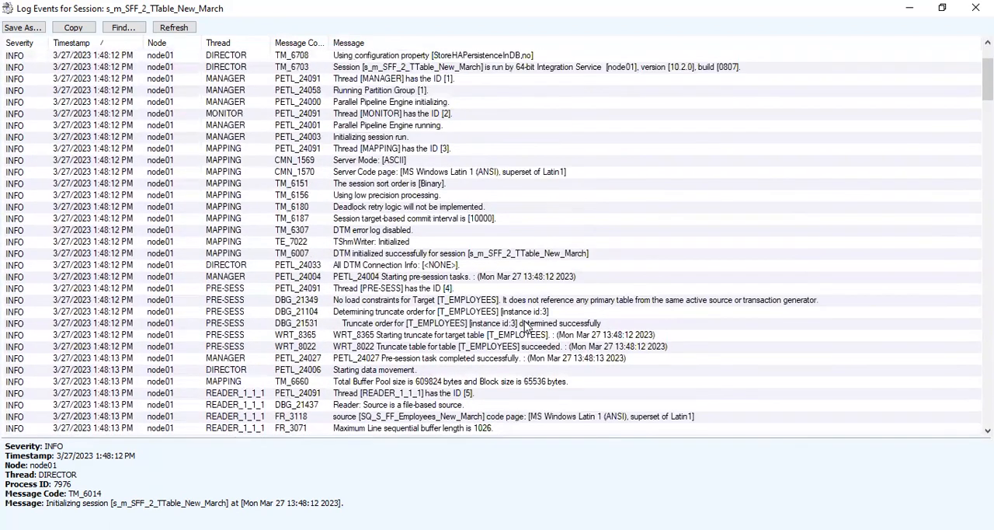
{"action": "left_click", "coordinate": [975, 8]}
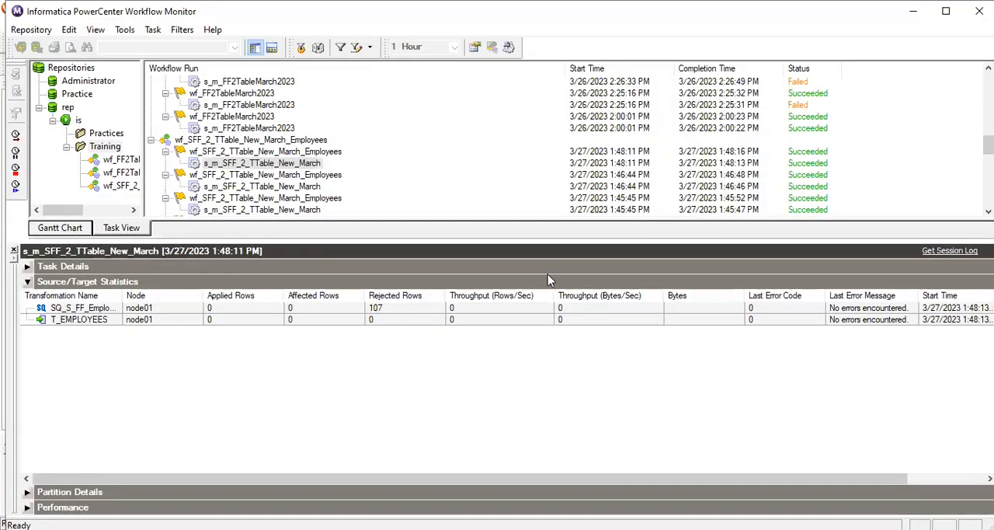
In Workflow Manager, open session s_m_SFF_2_TTable_New_March and show the mapping settings of source SQ_S_FF_Employees_New_March
{"action": "key", "text": "alt+Tab"}
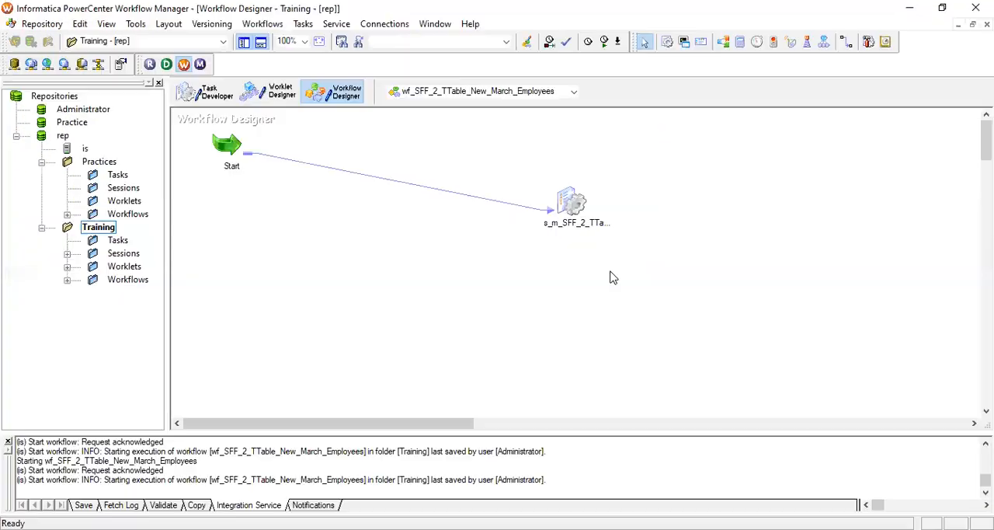
{"action": "left_click", "coordinate": [583, 205]}
{"action": "double_click", "coordinate": [583, 206]}
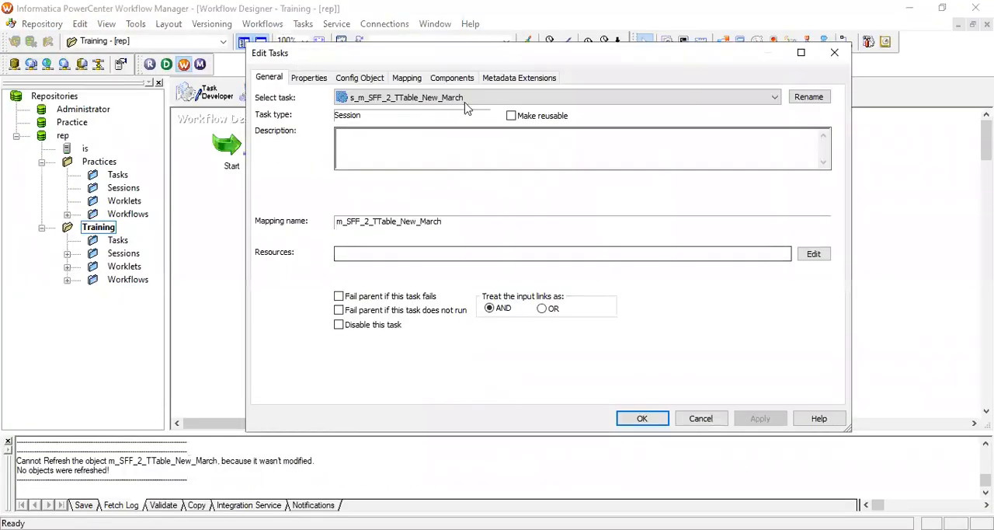
{"action": "left_click", "coordinate": [408, 78]}
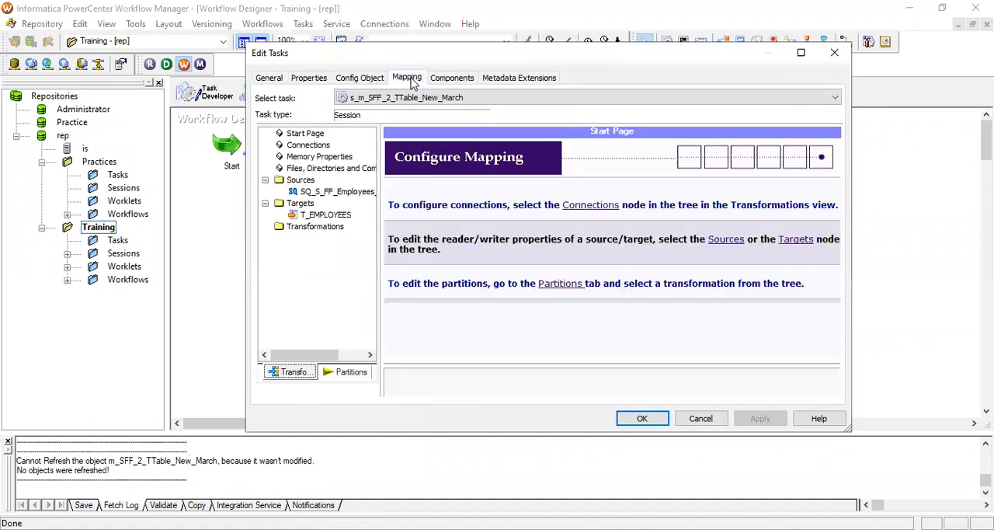
{"action": "left_click", "coordinate": [361, 81]}
{"action": "left_click", "coordinate": [402, 83]}
{"action": "left_click", "coordinate": [333, 192]}
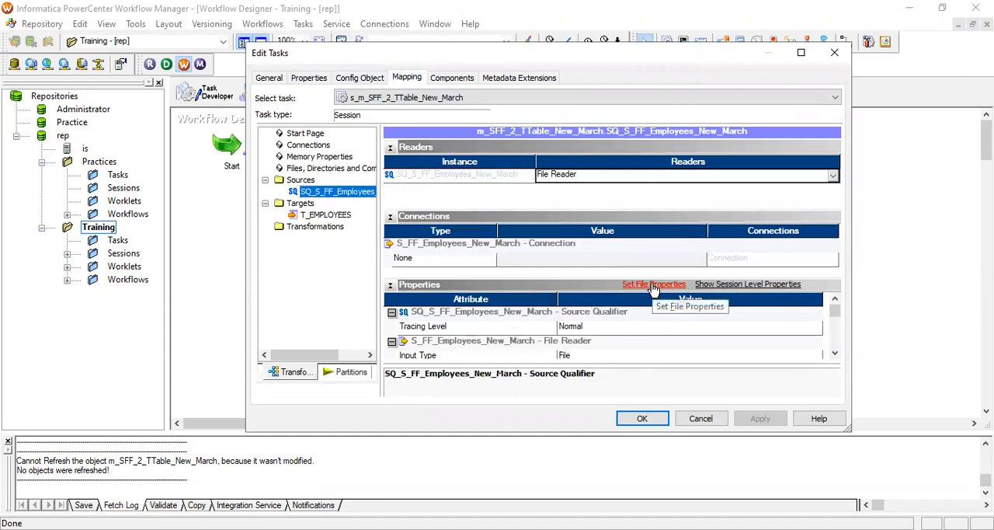
Set the column delimiter to ~ in the delimited file properties of source S_FF_Employees_New_March
{"action": "left_click", "coordinate": [652, 285]}
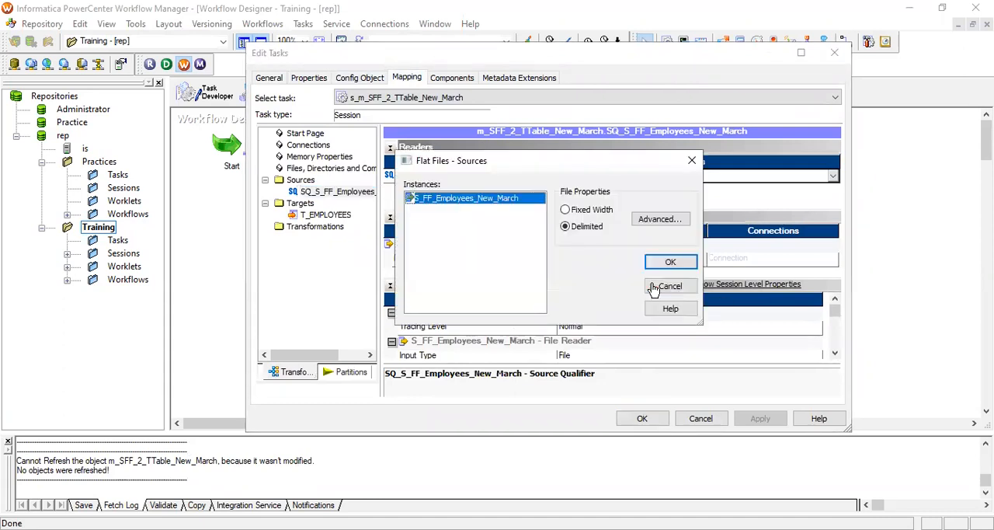
{"action": "left_click", "coordinate": [660, 219]}
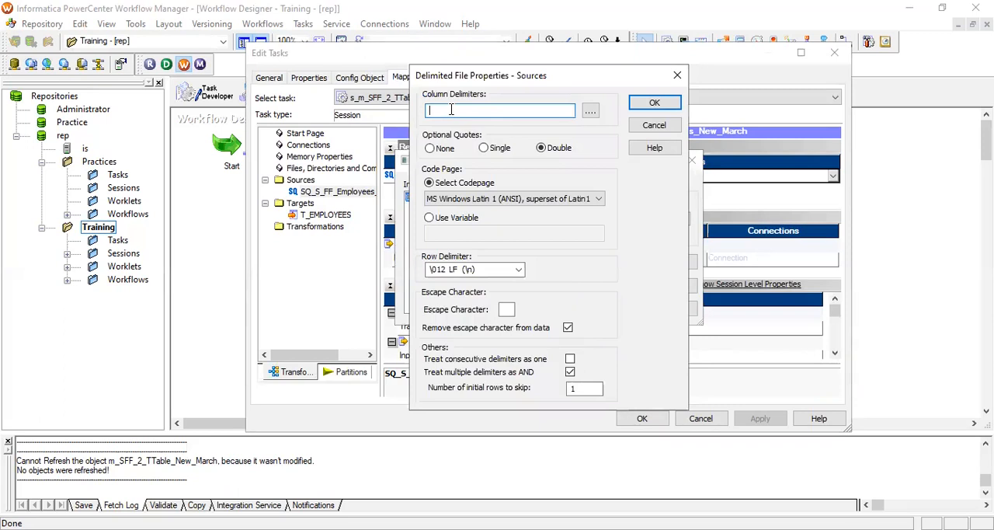
{"action": "type", "text": "~"}
{"action": "left_click", "coordinate": [655, 104]}
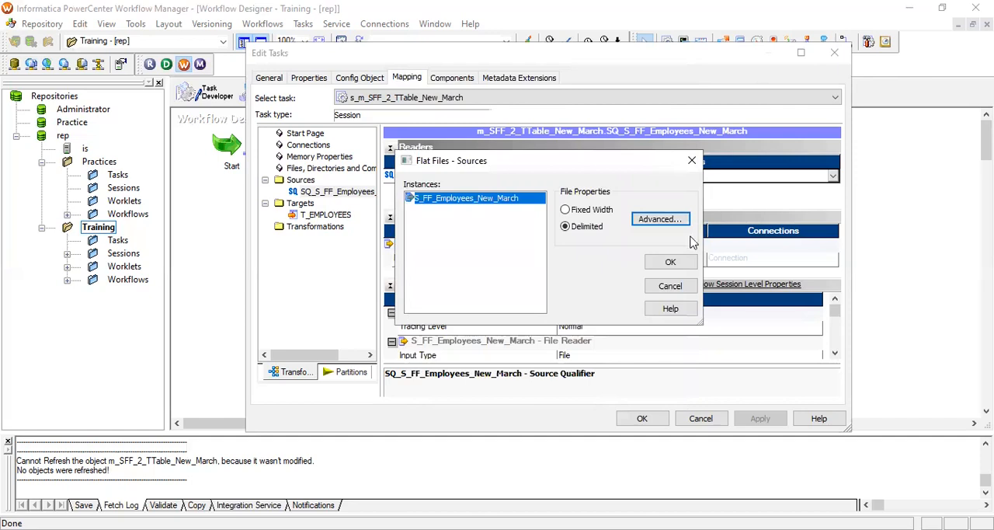
{"action": "left_click", "coordinate": [669, 264]}
Apply the session changes, save wf_SFF_2_TTable_New_March_Employees and start the workflow
{"action": "left_click", "coordinate": [760, 418]}
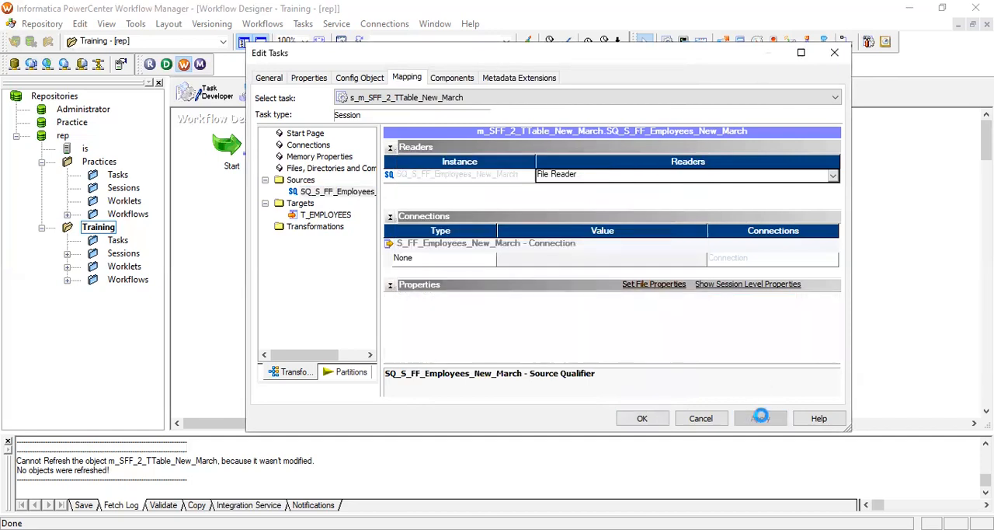
{"action": "left_click", "coordinate": [646, 420]}
{"action": "key", "text": "ctrl+s"}
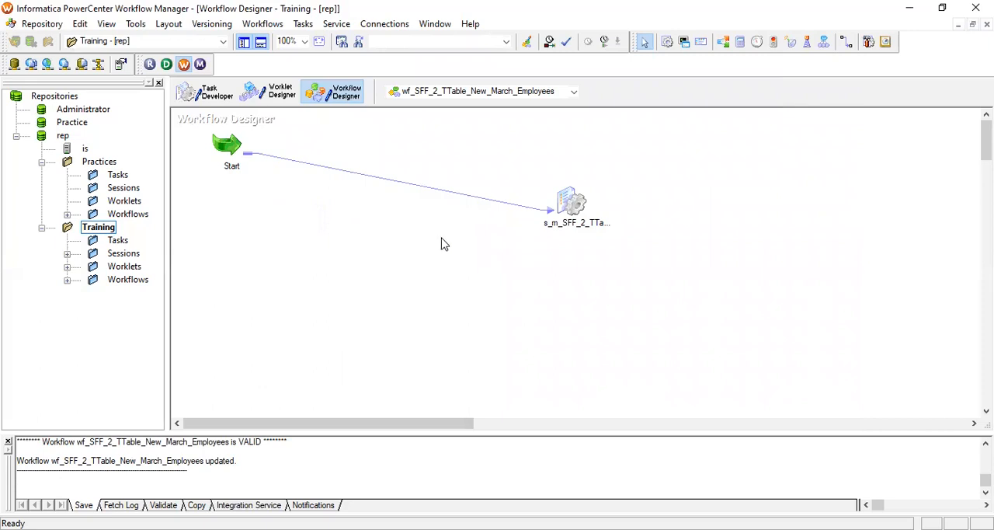
{"action": "right_click", "coordinate": [441, 241]}
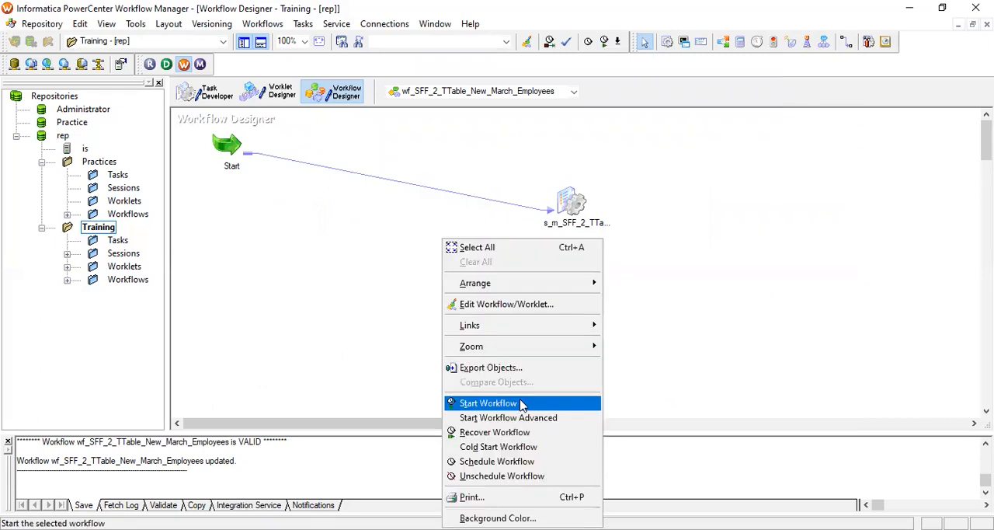
{"action": "left_click", "coordinate": [522, 404]}
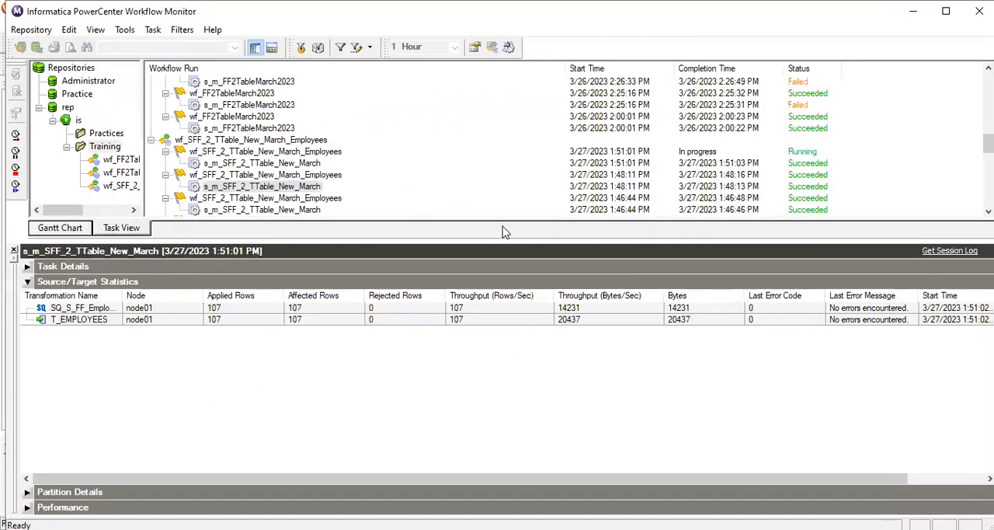
{"action": "left_click", "coordinate": [326, 177]}
{"action": "left_click", "coordinate": [316, 188]}
{"action": "left_click", "coordinate": [326, 177]}
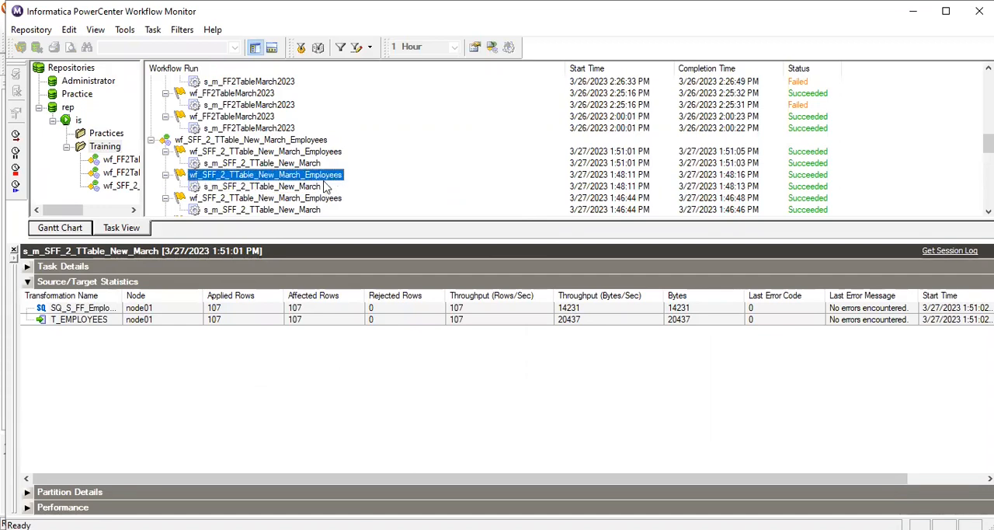
{"action": "left_click", "coordinate": [315, 188]}
{"action": "left_click", "coordinate": [328, 177]}
{"action": "left_click", "coordinate": [316, 188]}
{"action": "left_click", "coordinate": [330, 177]}
{"action": "left_click", "coordinate": [316, 187]}
{"action": "left_click", "coordinate": [326, 177]}
{"action": "left_click", "coordinate": [320, 186]}
{"action": "left_click", "coordinate": [321, 178]}
{"action": "left_click", "coordinate": [315, 186]}
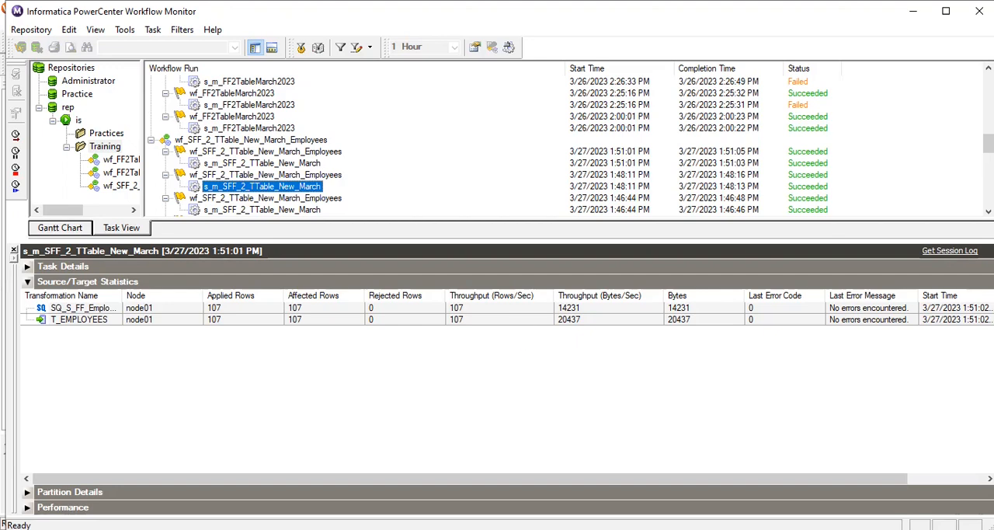
Switch to the SrcFiles folder in File Explorer and open S_FF_Employees.csv in Notepad++
{"action": "key", "text": "alt+Tab"}
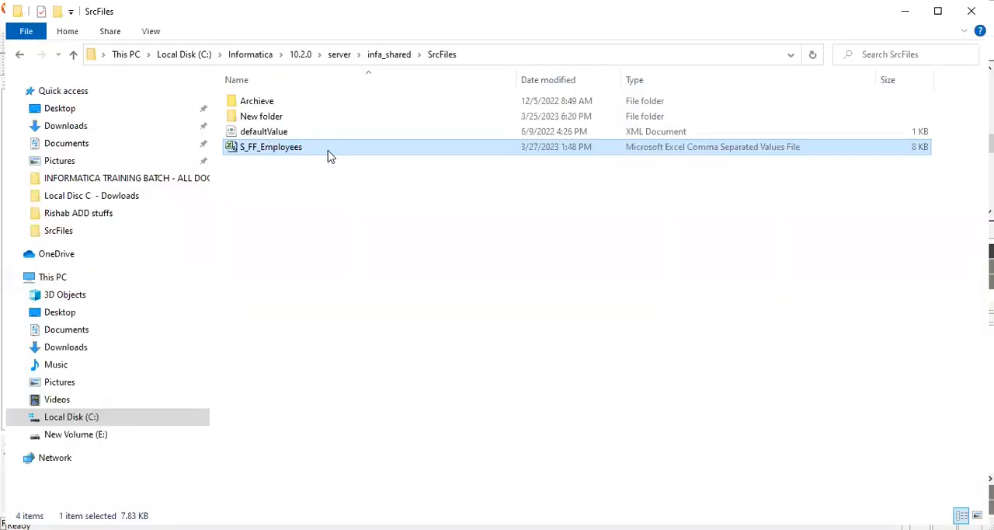
{"action": "right_click", "coordinate": [327, 154]}
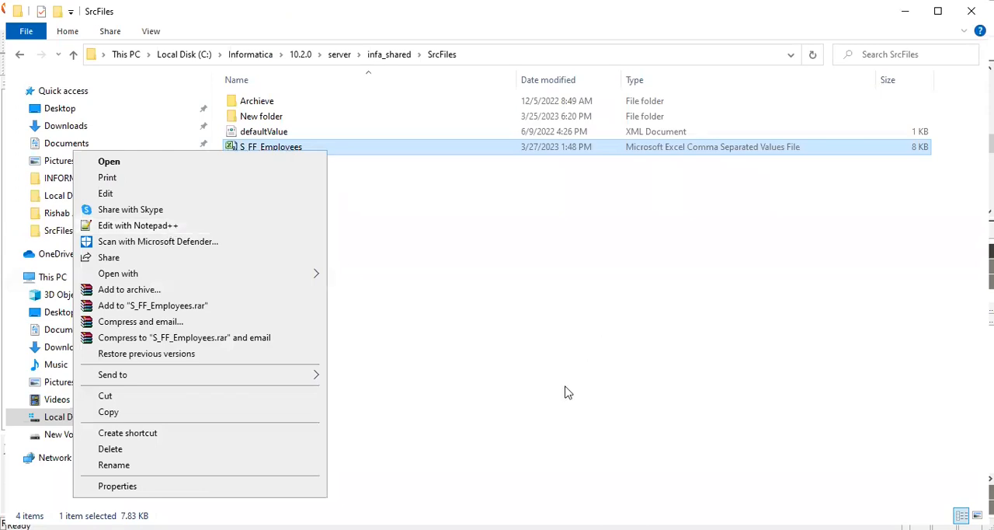
{"action": "key", "text": "alt+Tab"}
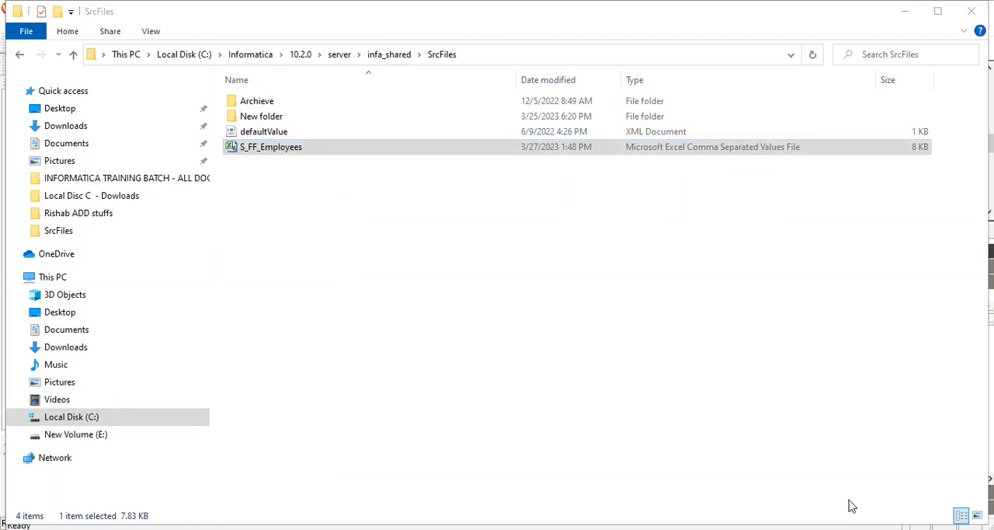
{"action": "key", "text": "alt+Tab"}
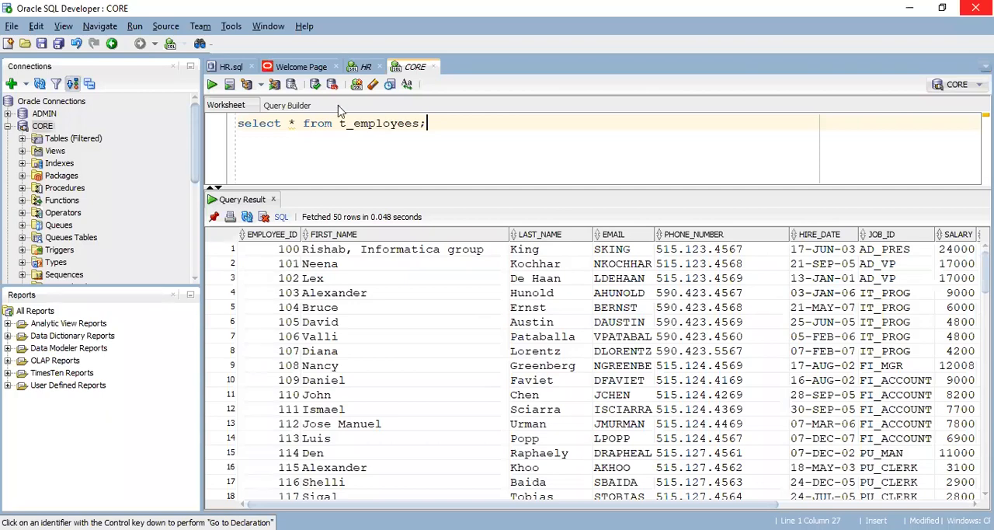
{"action": "key", "text": "alt+Tab"}
{"action": "right_click", "coordinate": [305, 149]}
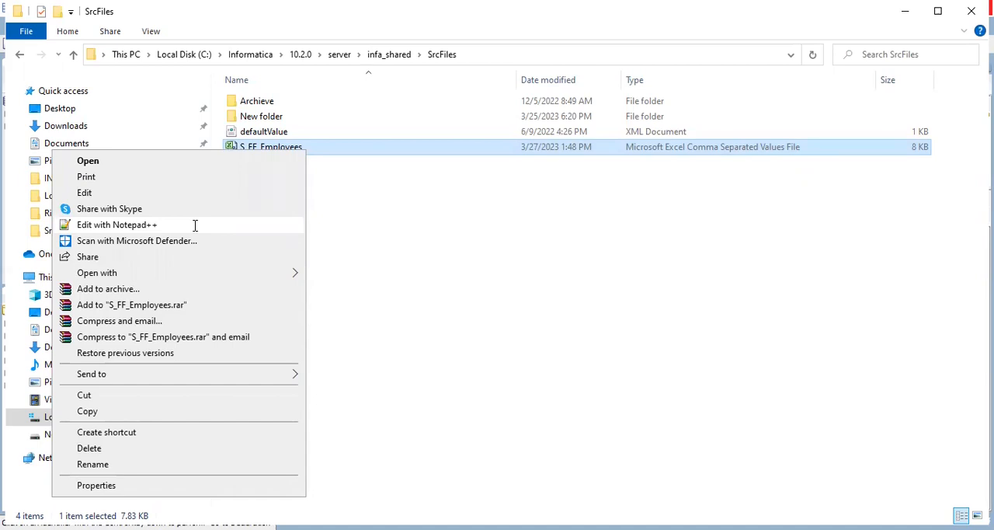
{"action": "key", "text": "alt+Tab"}
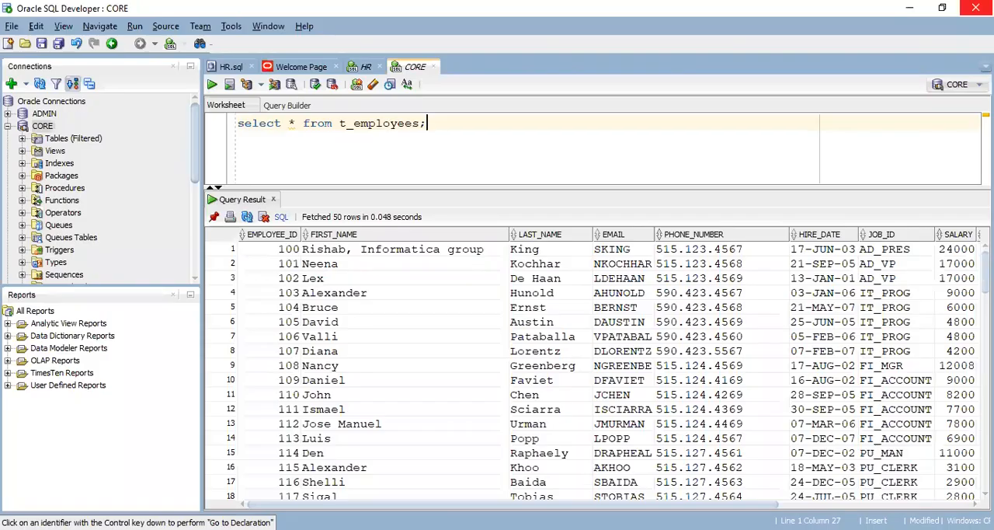
{"action": "key", "text": "alt+Tab"}
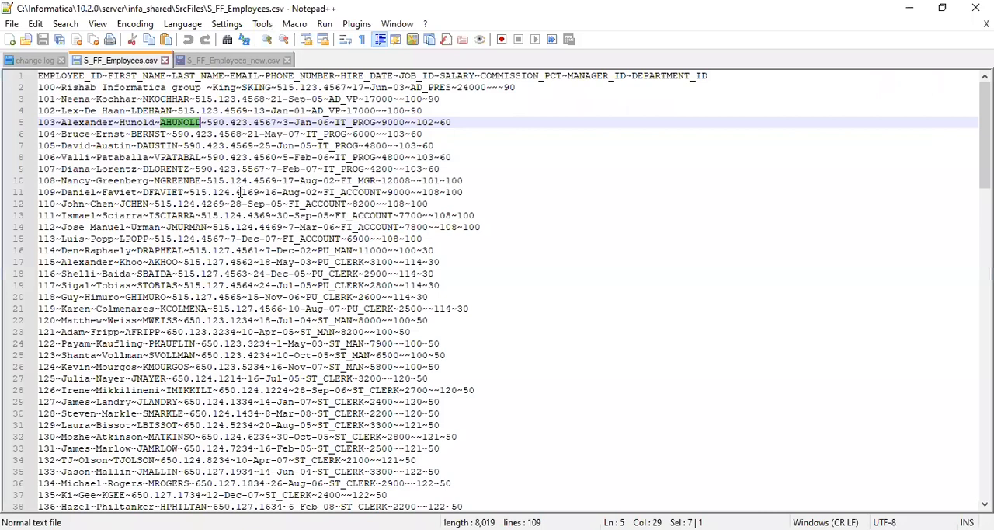
Replace every ~ with ~@# throughout S_FF_Employees.csv and save the file
{"action": "key", "text": "ctrl+f"}
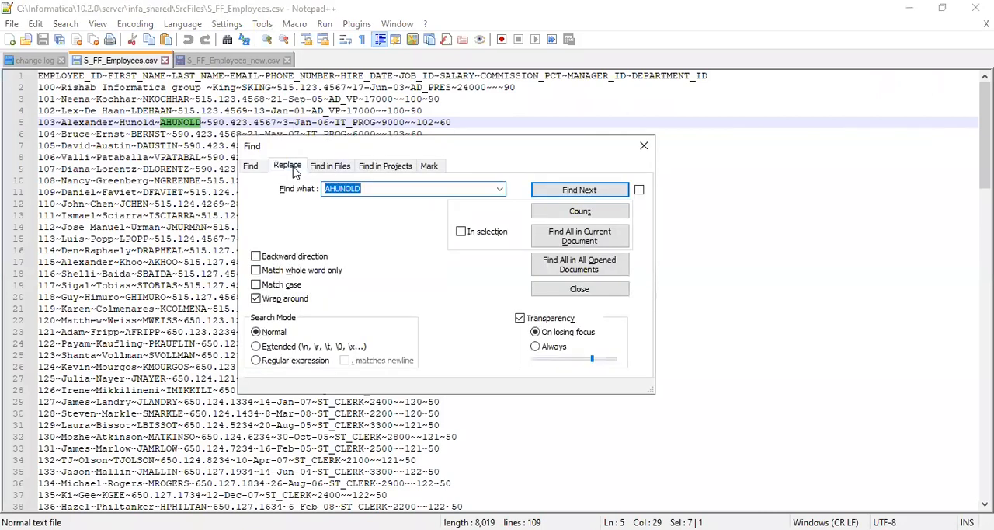
{"action": "left_click", "coordinate": [287, 166]}
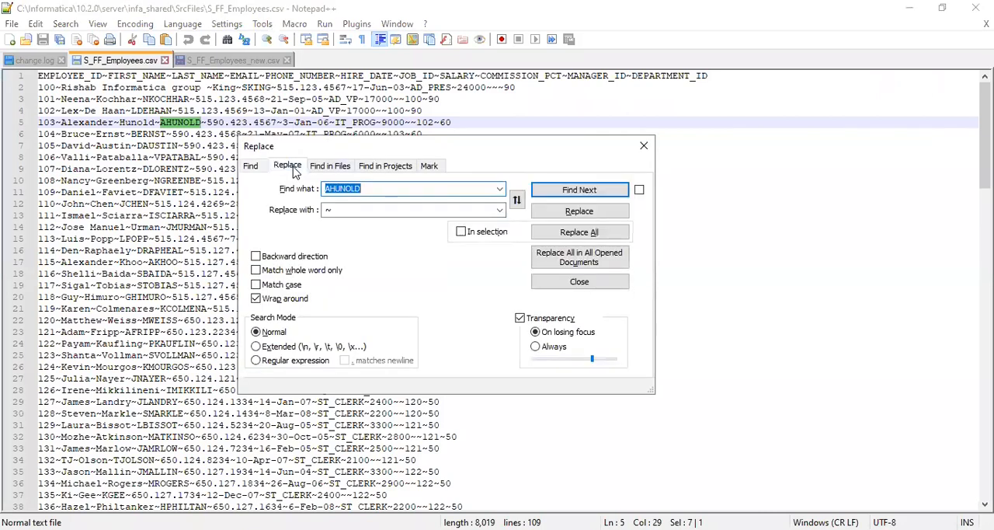
{"action": "left_click", "coordinate": [500, 194]}
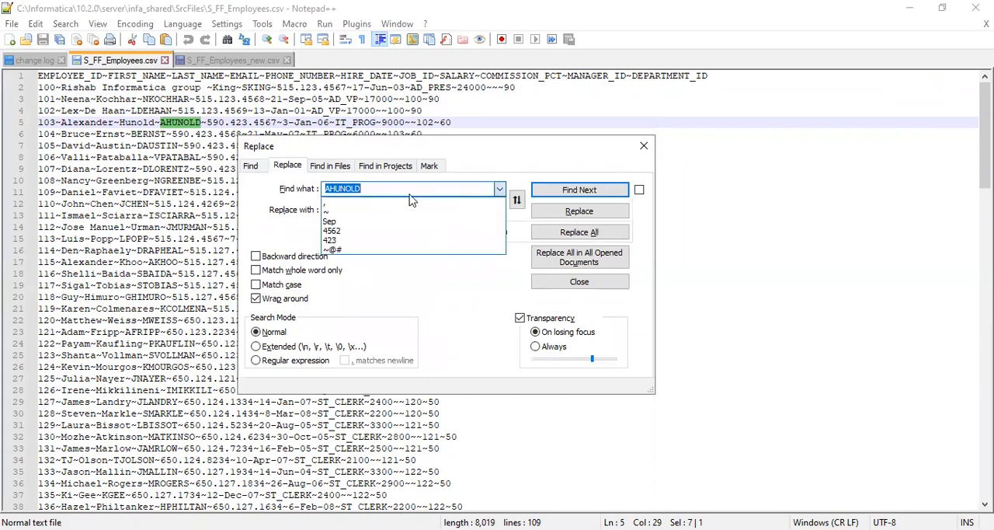
{"action": "left_click", "coordinate": [379, 220]}
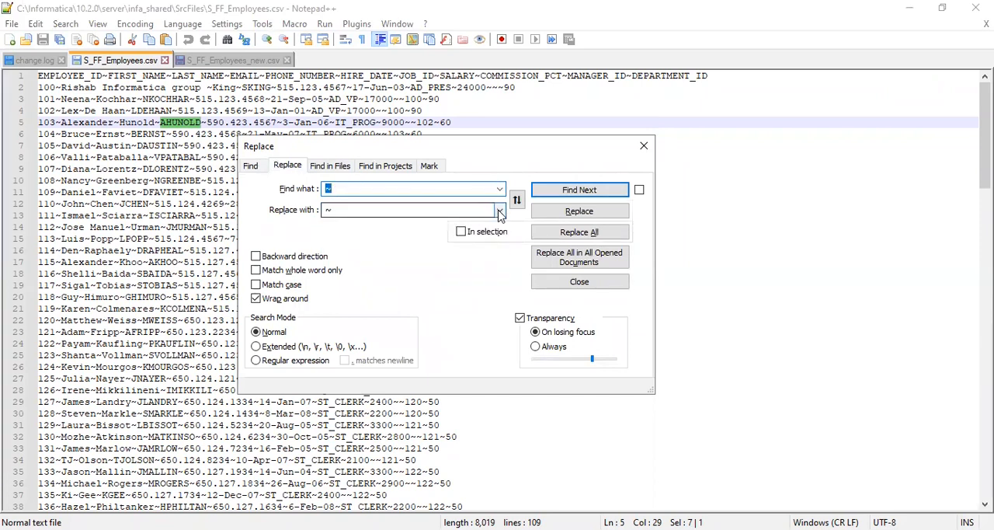
{"action": "left_click", "coordinate": [499, 212]}
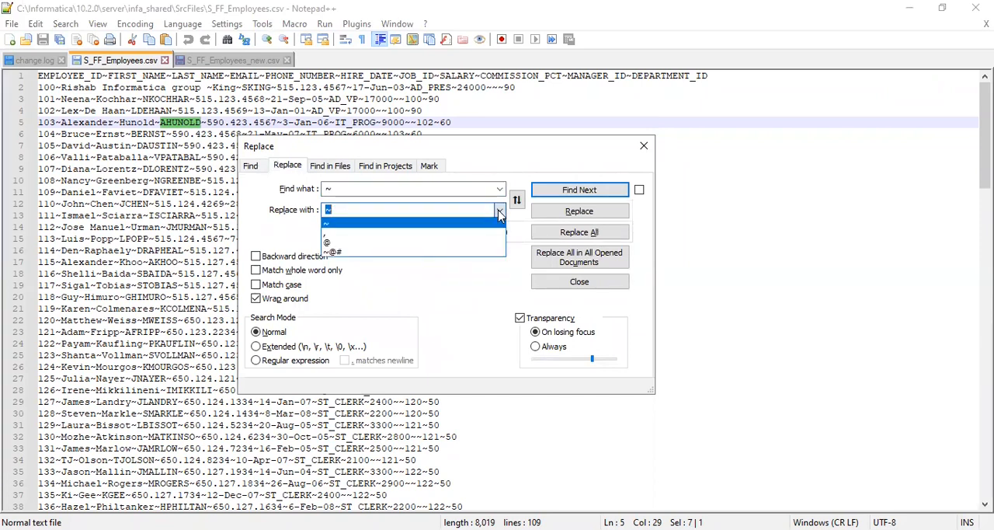
{"action": "left_click", "coordinate": [357, 253]}
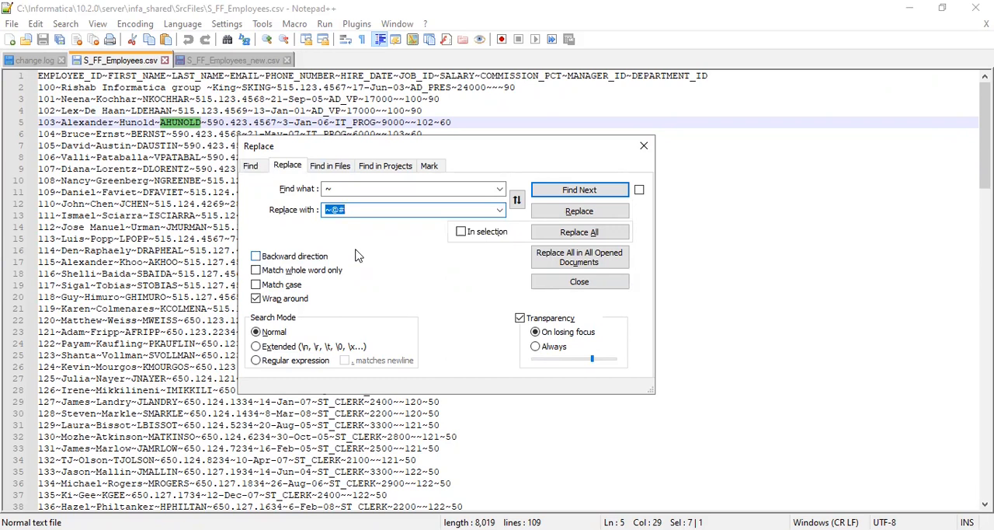
{"action": "left_click", "coordinate": [581, 232]}
{"action": "left_click", "coordinate": [647, 149]}
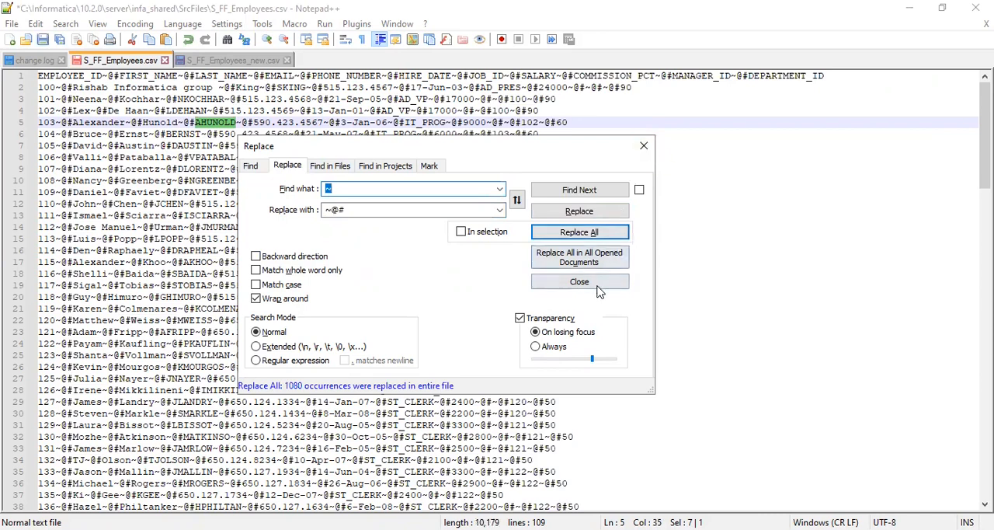
{"action": "left_click", "coordinate": [645, 148]}
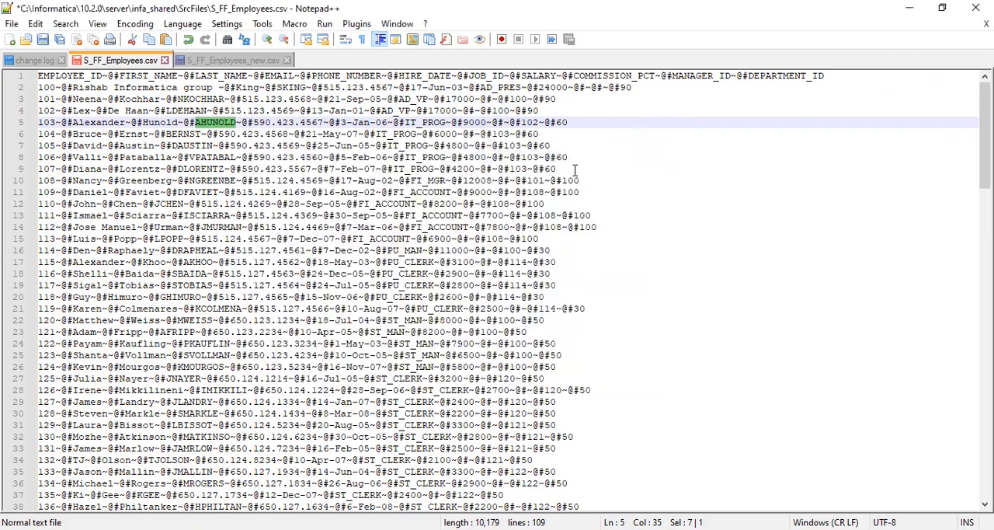
{"action": "key", "text": "ctrl+s"}
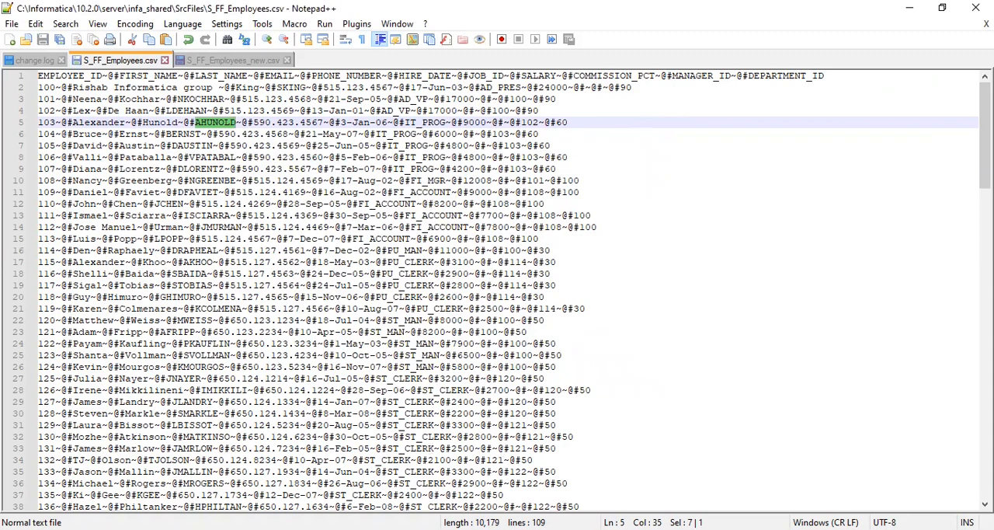
Switch to Workflow Manager and set the column delimiter to ~@# for source S_FF_Employees_New_March in session s_m_SFF_2_TTable_New_March
{"action": "key", "text": "alt+Tab"}
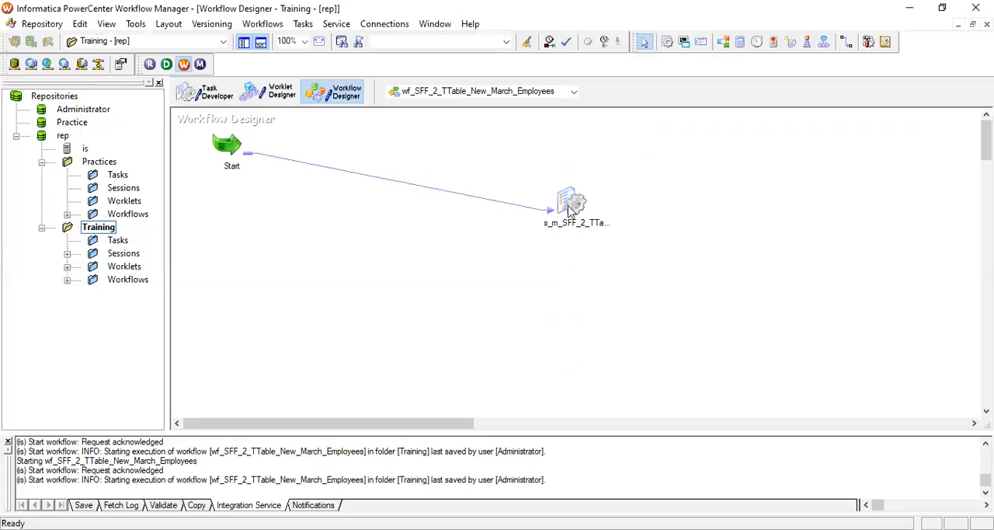
{"action": "double_click", "coordinate": [573, 209]}
{"action": "left_click", "coordinate": [402, 78]}
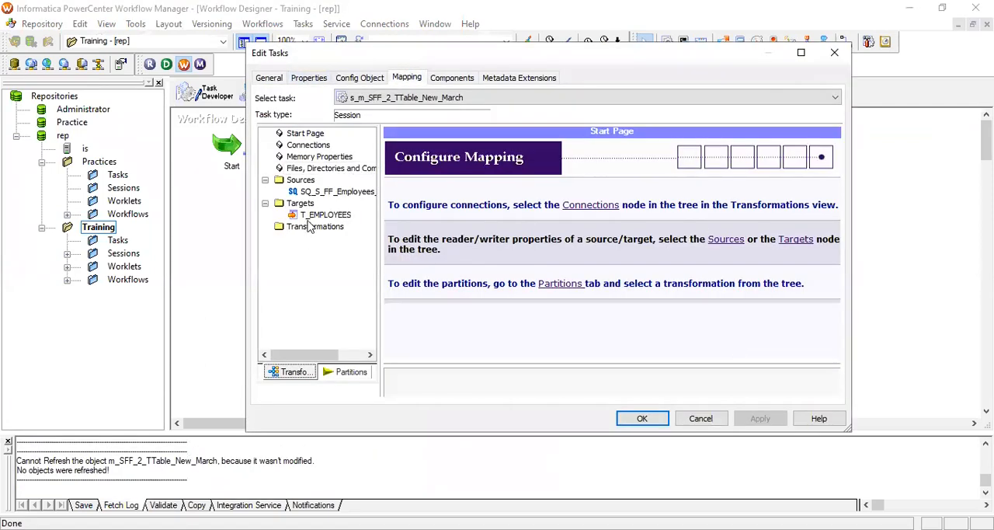
{"action": "left_click", "coordinate": [336, 192]}
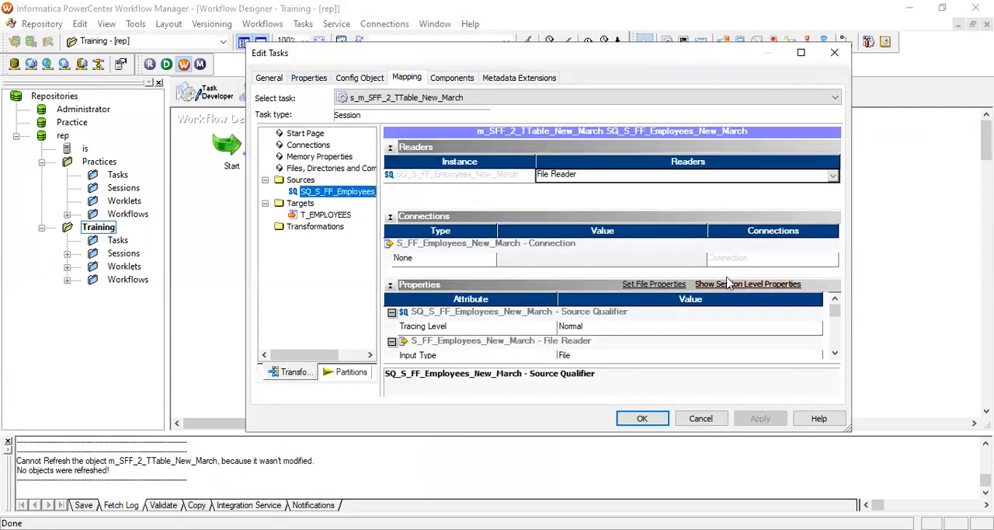
{"action": "left_click", "coordinate": [663, 285]}
{"action": "left_click", "coordinate": [659, 220]}
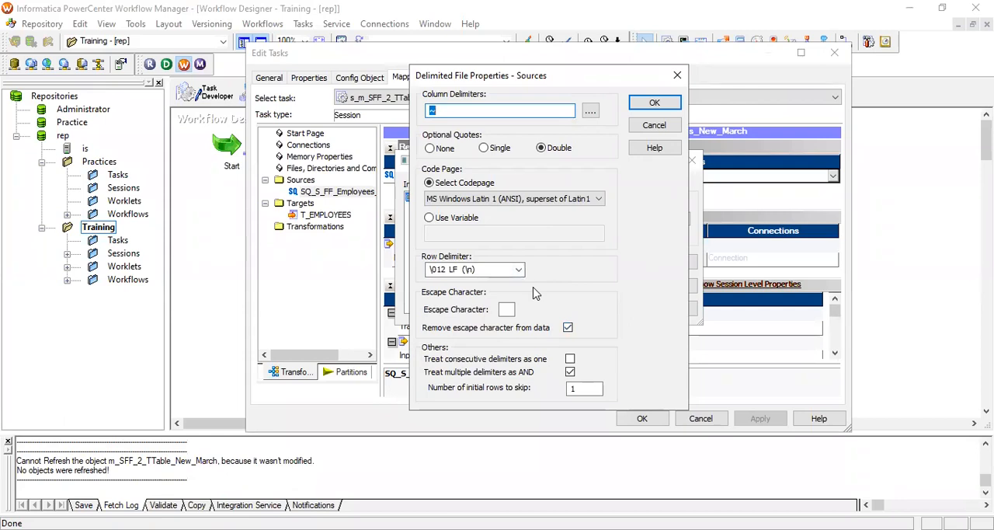
{"action": "left_click", "coordinate": [460, 111]}
{"action": "type", "text": "@#"}
Turn off Treat multiple delimiters as AND, leave Treat consecutive delimiters as one off, and accept the source's file properties
{"action": "left_click", "coordinate": [570, 359]}
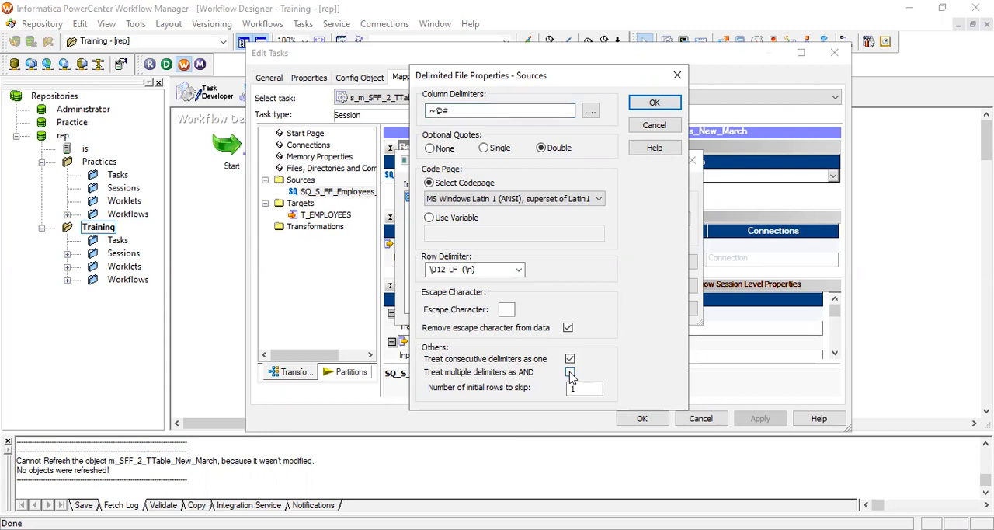
{"action": "left_click", "coordinate": [570, 373]}
{"action": "left_click", "coordinate": [569, 358]}
{"action": "left_click", "coordinate": [654, 103]}
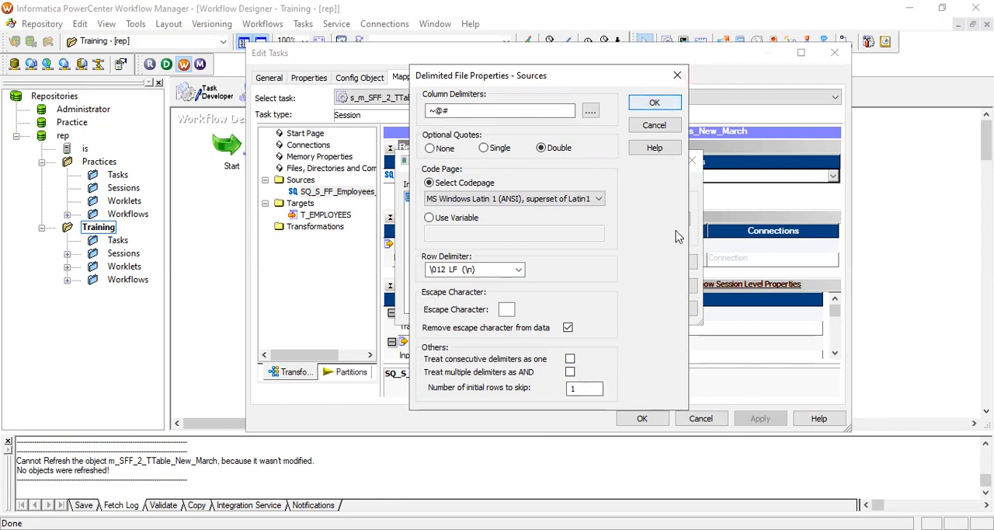
{"action": "left_click", "coordinate": [670, 261]}
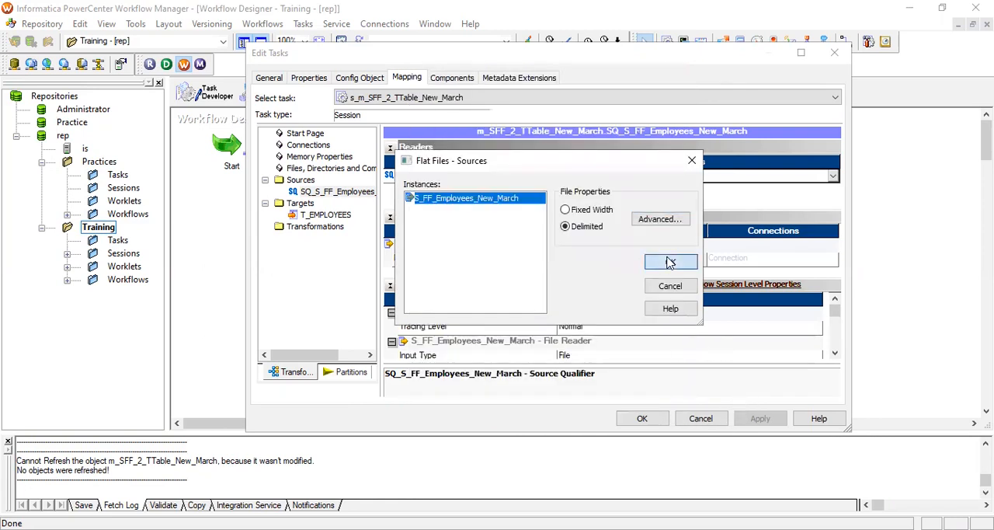
Apply the session changes, save wf_SFF_2_TTable_New_March_Employees and start the workflow
{"action": "left_click", "coordinate": [744, 417]}
{"action": "left_click", "coordinate": [643, 418]}
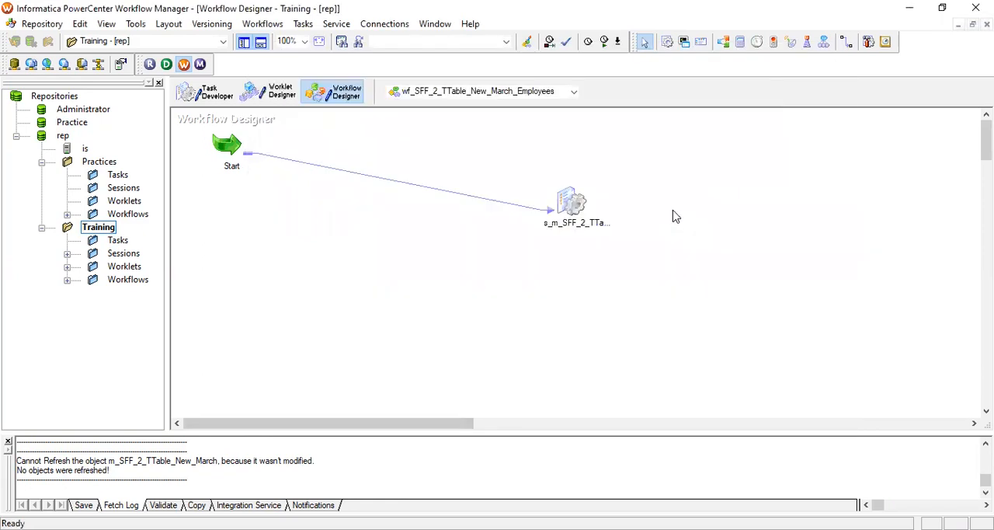
{"action": "key", "text": "ctrl+f"}
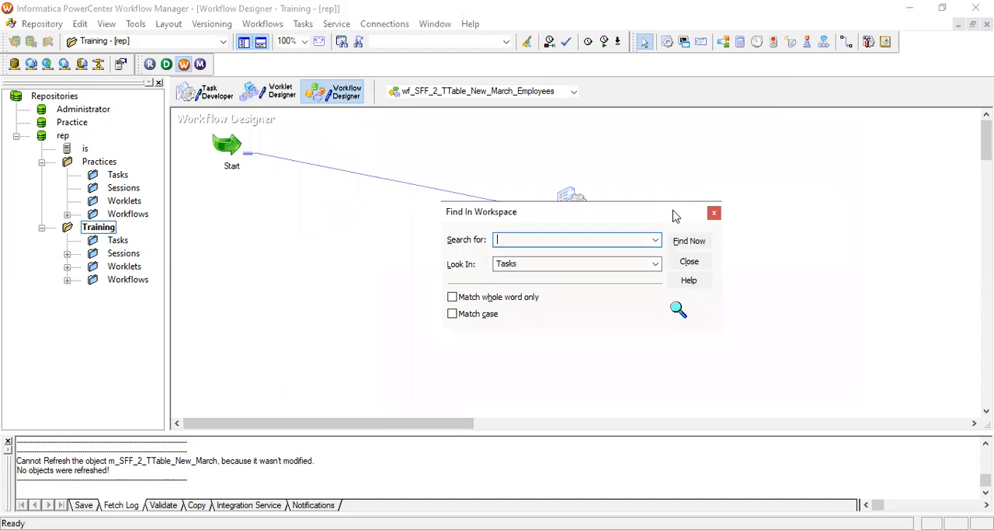
{"action": "left_click", "coordinate": [714, 214]}
{"action": "key", "text": "ctrl+s"}
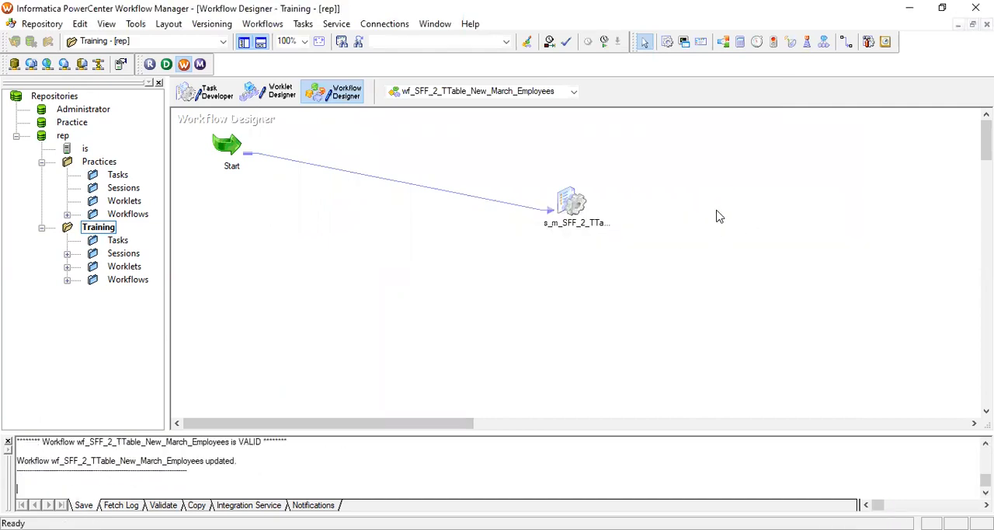
{"action": "right_click", "coordinate": [716, 194]}
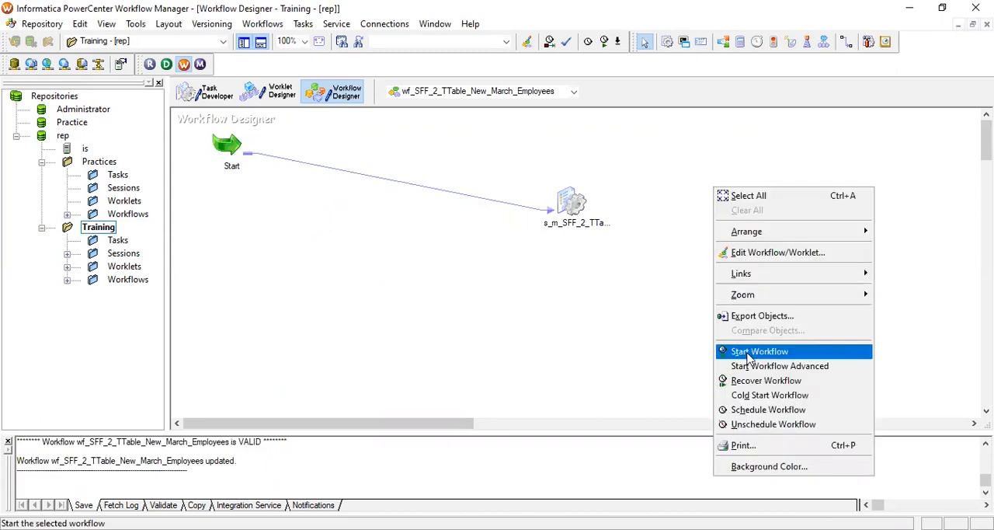
{"action": "left_click", "coordinate": [748, 356]}
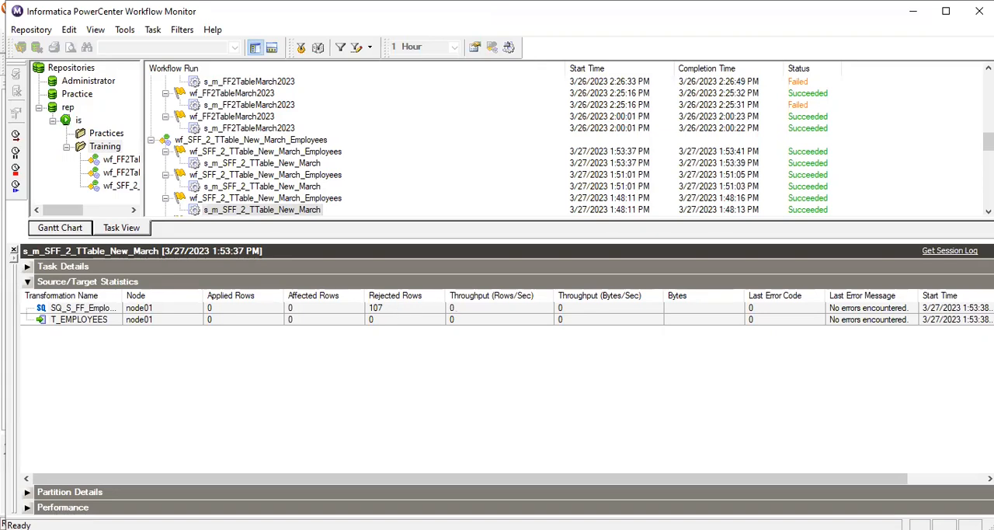
Return to Workflow Manager and enable Treat multiple delimiters as AND in the session's file properties for source S_FF_Employees_New_March
{"action": "key", "text": "alt+Tab"}
{"action": "left_click", "coordinate": [572, 207]}
{"action": "double_click", "coordinate": [572, 207]}
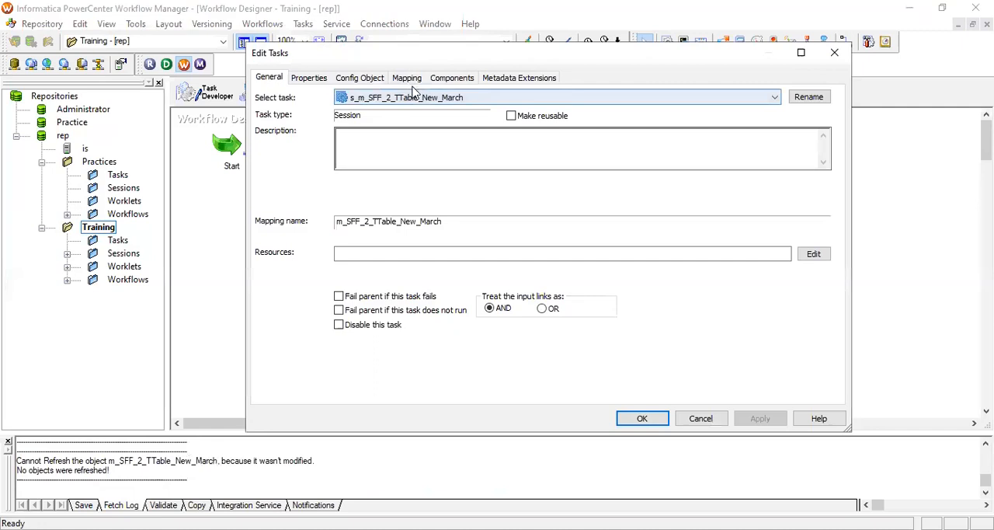
{"action": "left_click", "coordinate": [407, 77]}
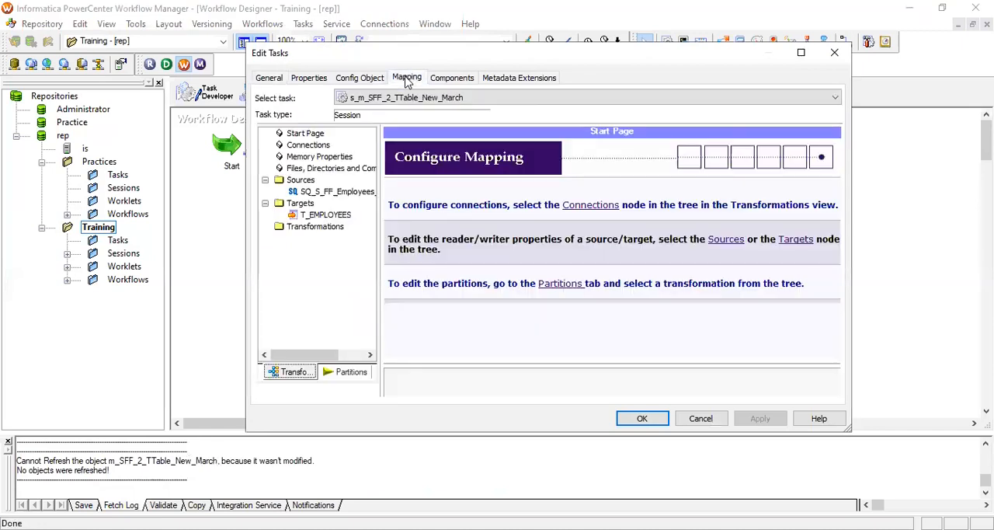
{"action": "left_click", "coordinate": [339, 191]}
{"action": "left_click", "coordinate": [654, 283]}
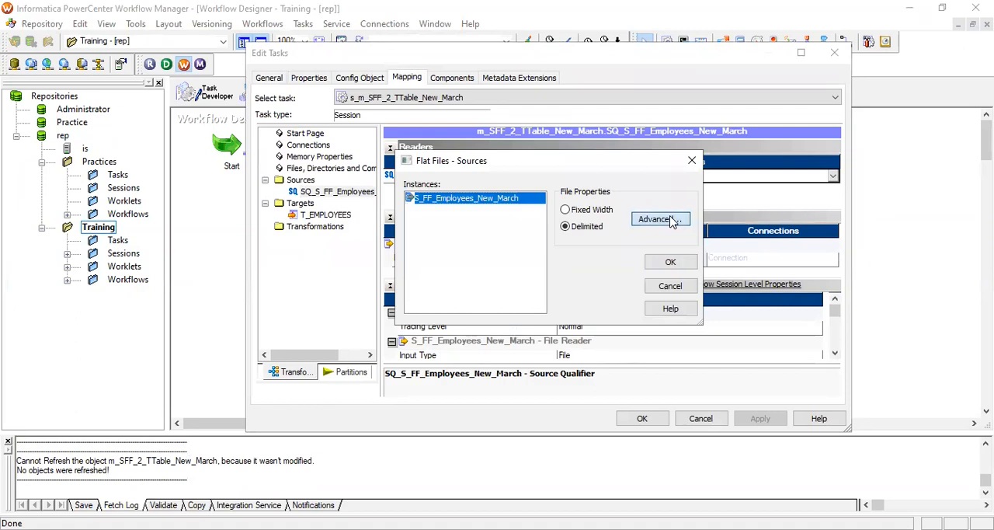
{"action": "left_click", "coordinate": [658, 219]}
{"action": "left_click", "coordinate": [469, 110]}
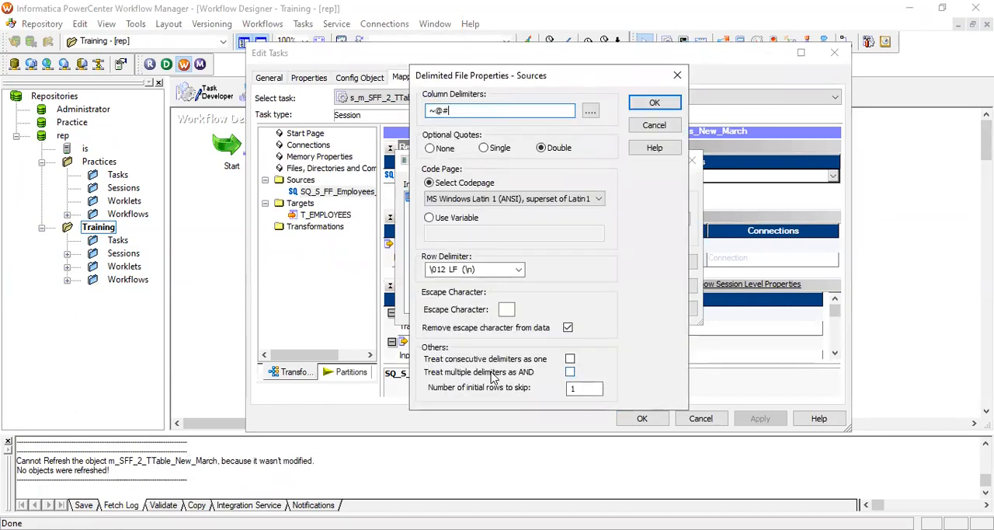
{"action": "left_click", "coordinate": [570, 372]}
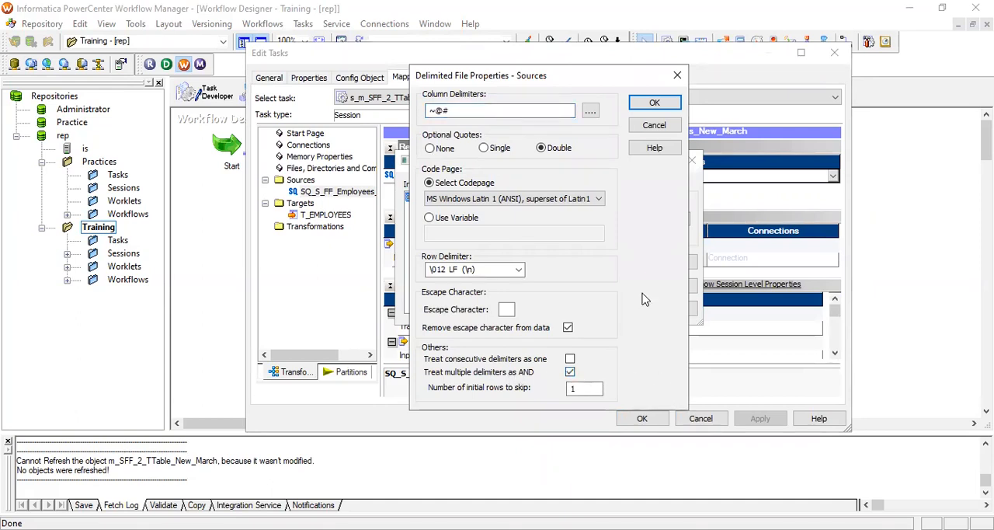
{"action": "left_click", "coordinate": [656, 105]}
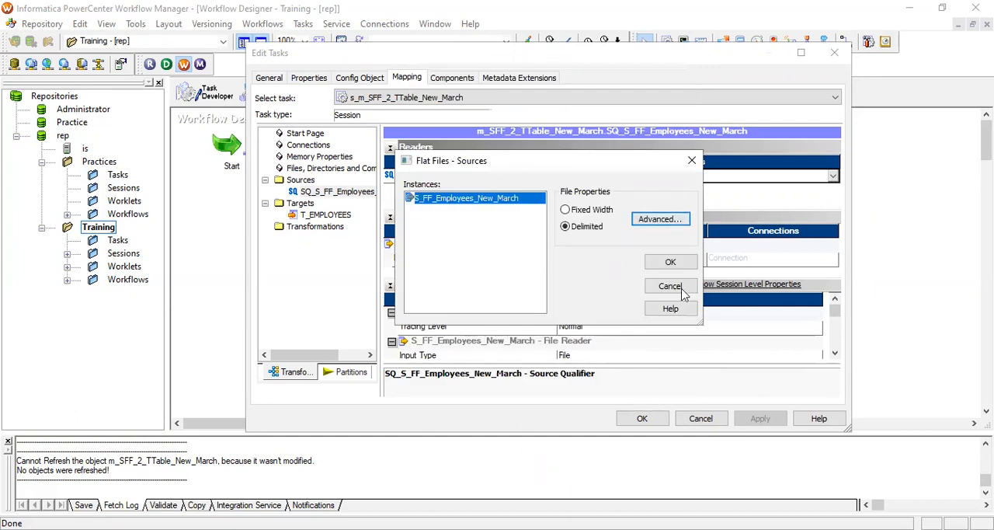
{"action": "left_click", "coordinate": [684, 264]}
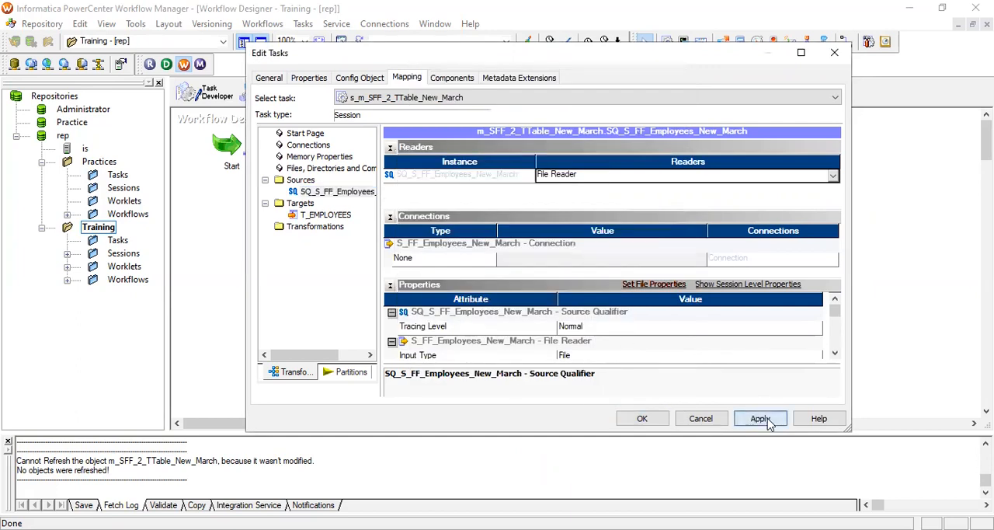
Accept the edited session, save the workflow and run wf_SFF_2_TTable_New_March_Employees again
{"action": "left_click", "coordinate": [649, 419]}
{"action": "key", "text": "ctrl+s"}
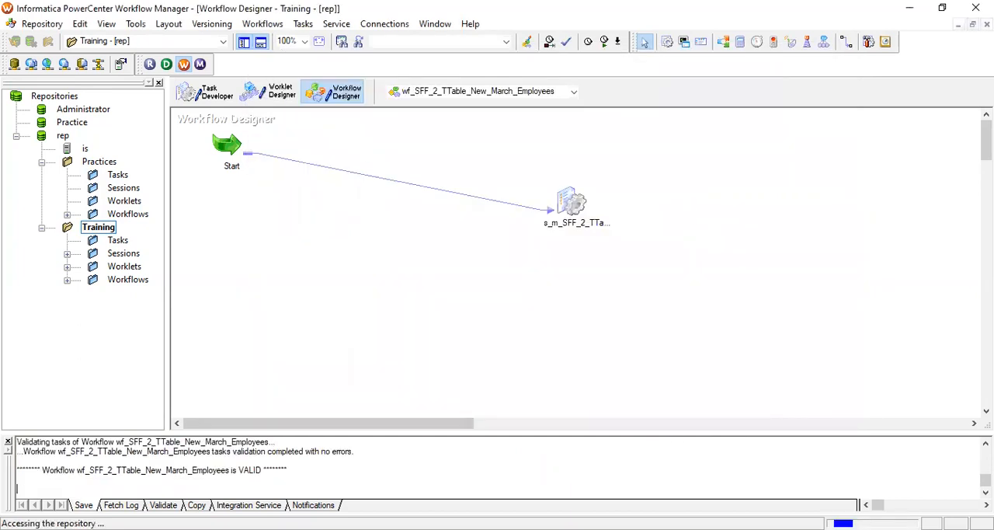
{"action": "right_click", "coordinate": [748, 331]}
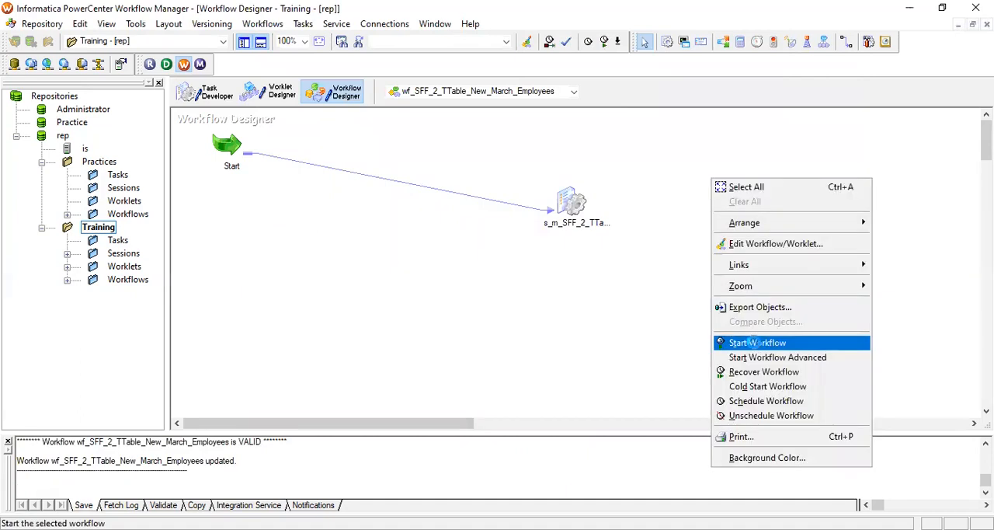
{"action": "left_click", "coordinate": [752, 342]}
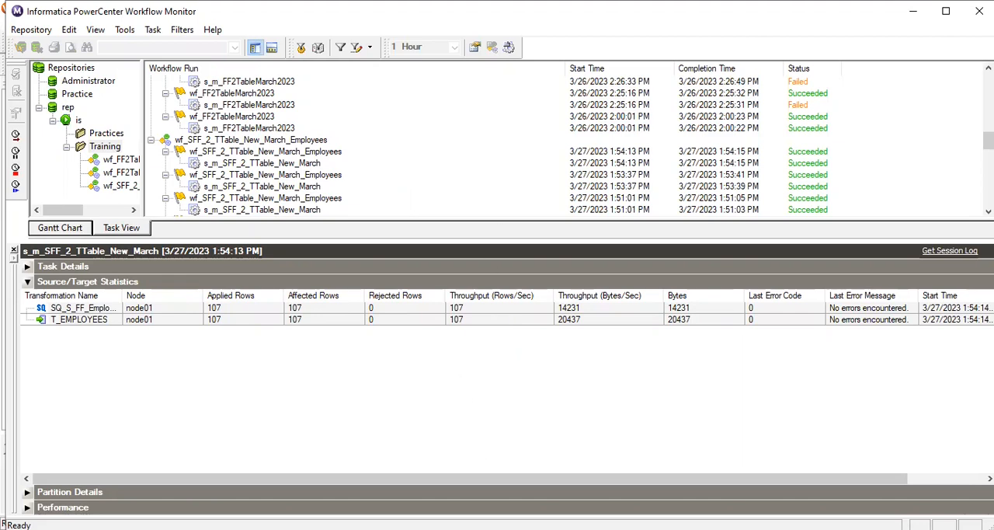
Switch to the SrcFiles folder in File Explorer and open S_FF_Employees.csv in Notepad++
{"action": "key", "text": "alt+Tab"}
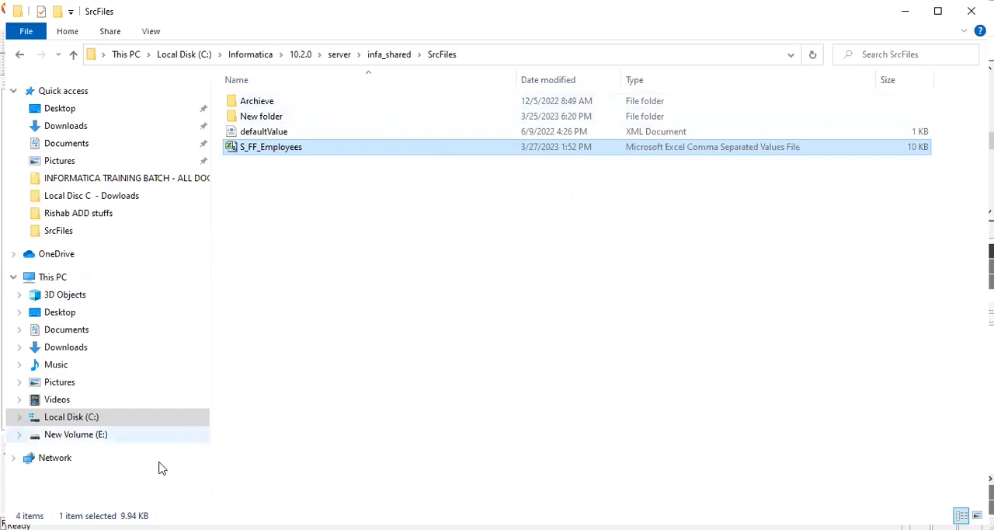
{"action": "key", "text": "alt+Tab"}
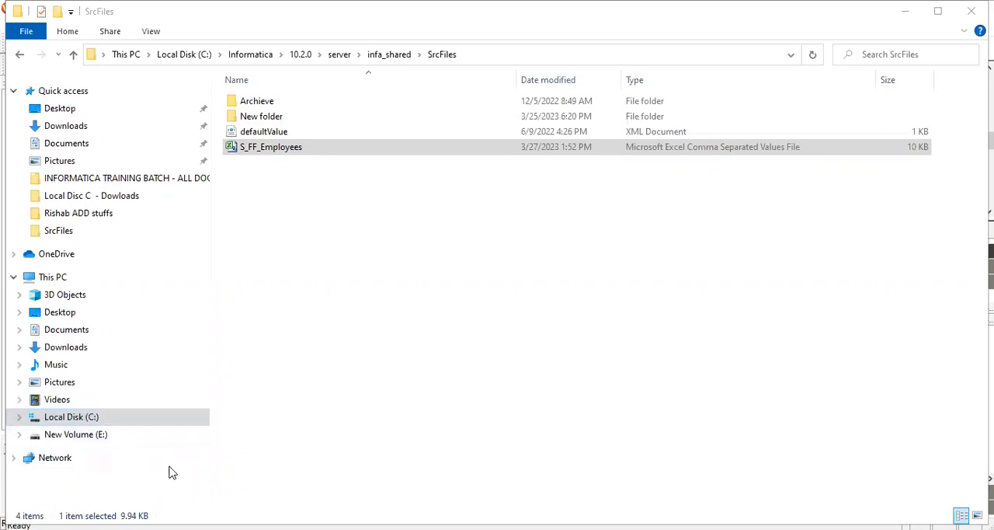
{"action": "left_click", "coordinate": [428, 145]}
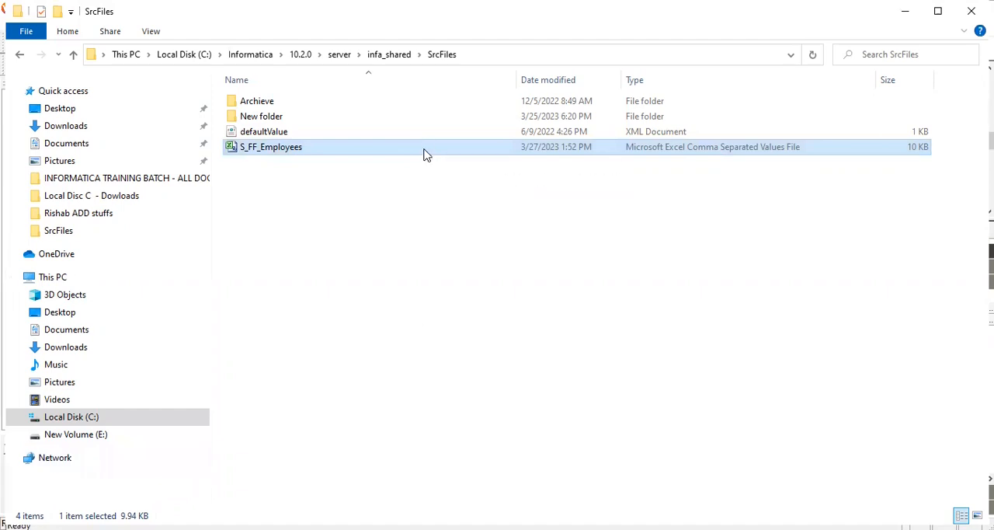
{"action": "right_click", "coordinate": [424, 150]}
{"action": "left_click", "coordinate": [280, 224]}
{"action": "key", "text": "alt+Tab"}
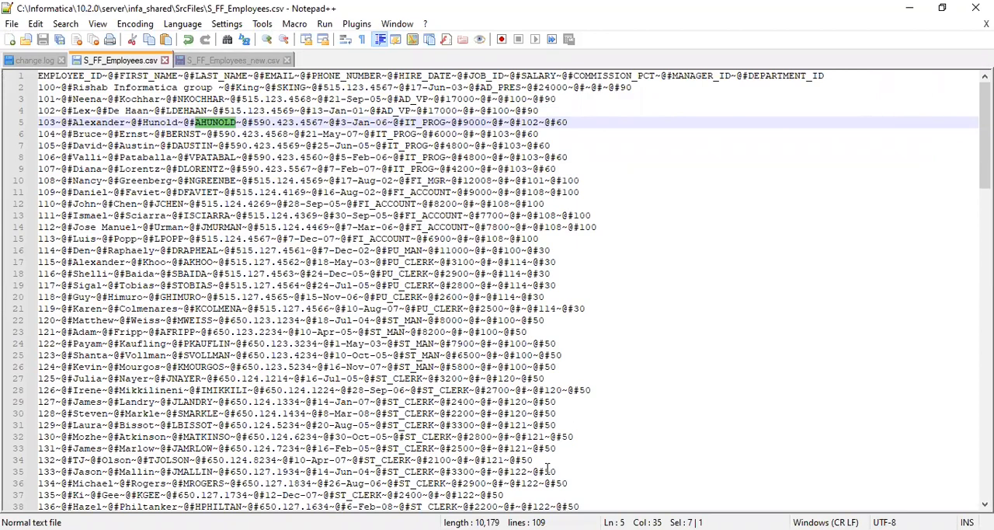
Examine where the employee rows end in S_FF_Employees.csv, checking the line ends of the first dozen lines
{"action": "key", "text": "alt+Tab"}
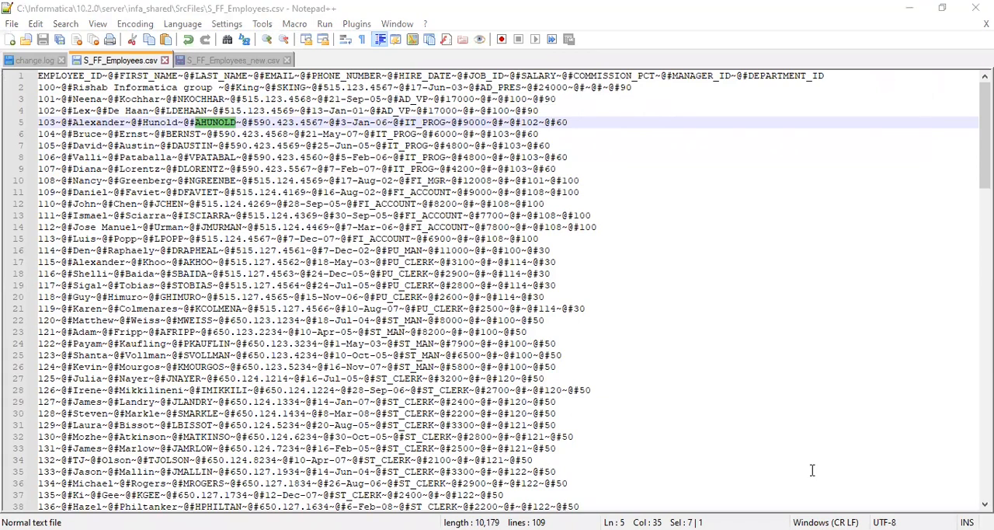
{"action": "left_click", "coordinate": [584, 157]}
{"action": "left_click", "coordinate": [573, 124]}
{"action": "left_click", "coordinate": [549, 130]}
{"action": "left_click", "coordinate": [565, 147]}
{"action": "left_click", "coordinate": [582, 157]}
{"action": "left_click", "coordinate": [568, 169]}
{"action": "left_click", "coordinate": [598, 183]}
{"action": "left_click", "coordinate": [592, 192]}
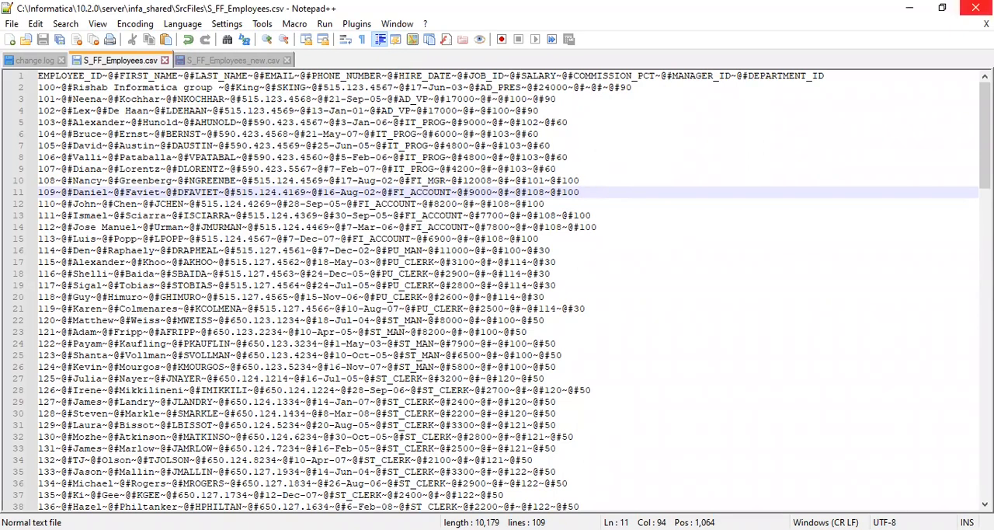
{"action": "left_click", "coordinate": [555, 203]}
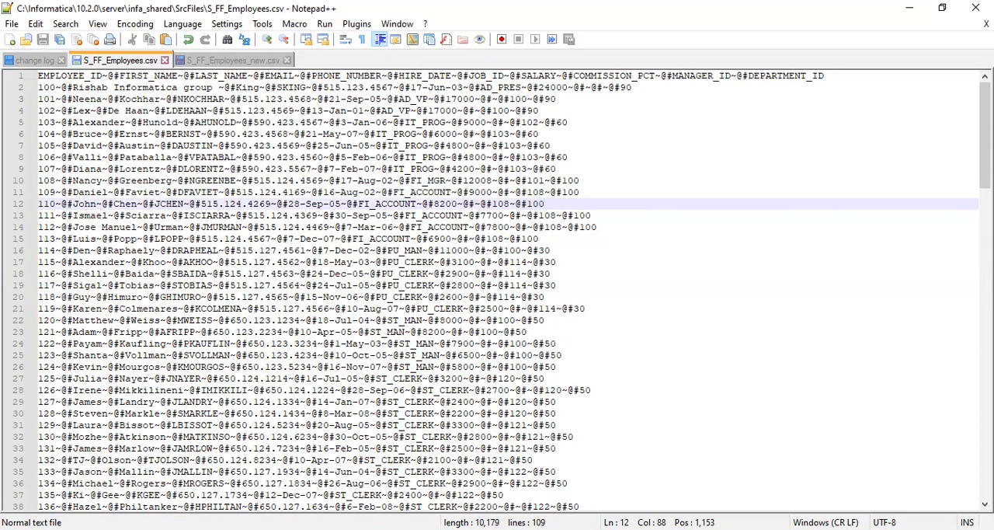
Return to Workflow Manager and open the delimited file properties of source S_FF_Employees_New_March in session s_m_SFF_2_TTable_New_March
{"action": "key", "text": "alt+Tab"}
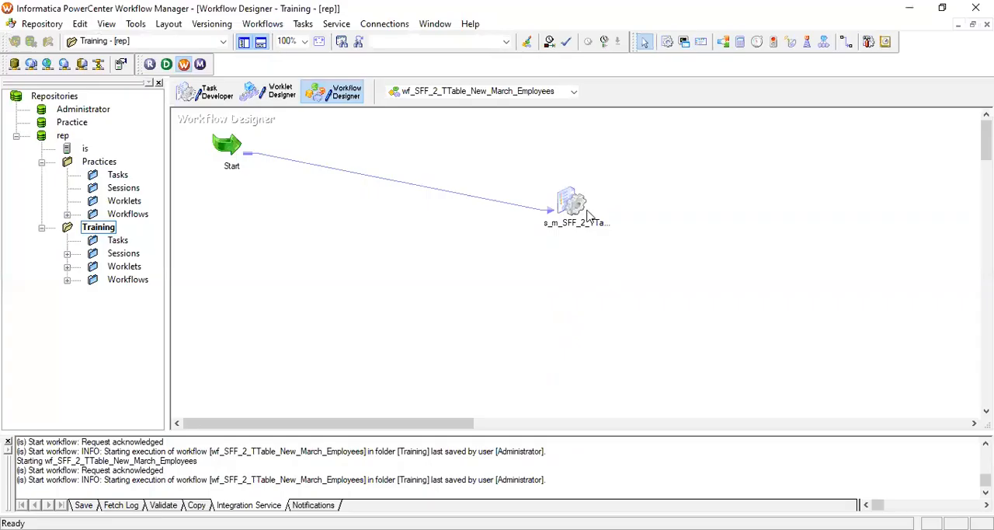
{"action": "left_click", "coordinate": [572, 208]}
{"action": "double_click", "coordinate": [573, 203]}
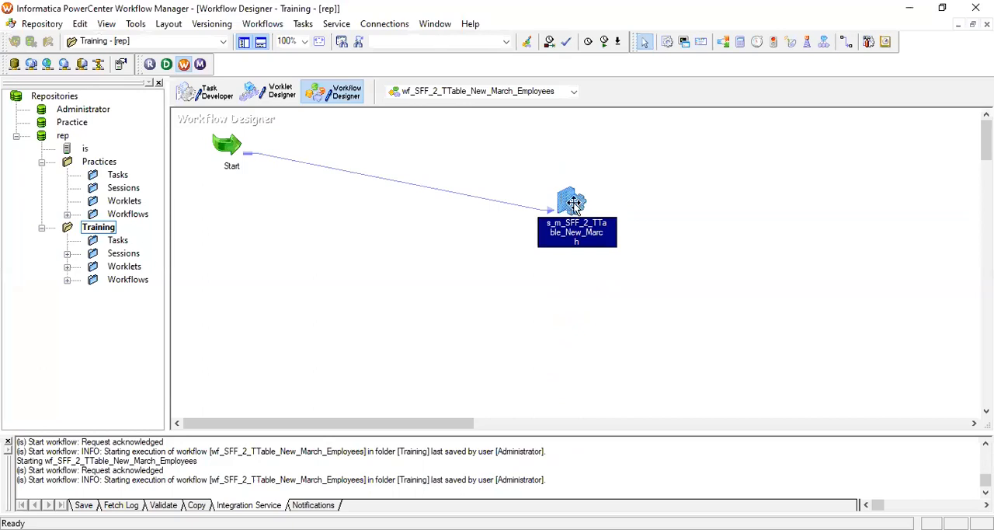
{"action": "left_click", "coordinate": [406, 78]}
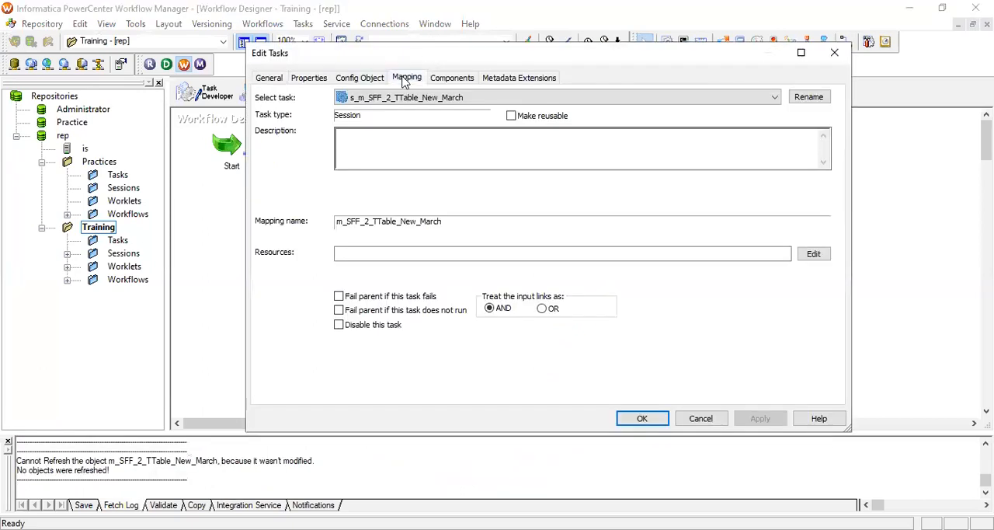
{"action": "left_click", "coordinate": [347, 192]}
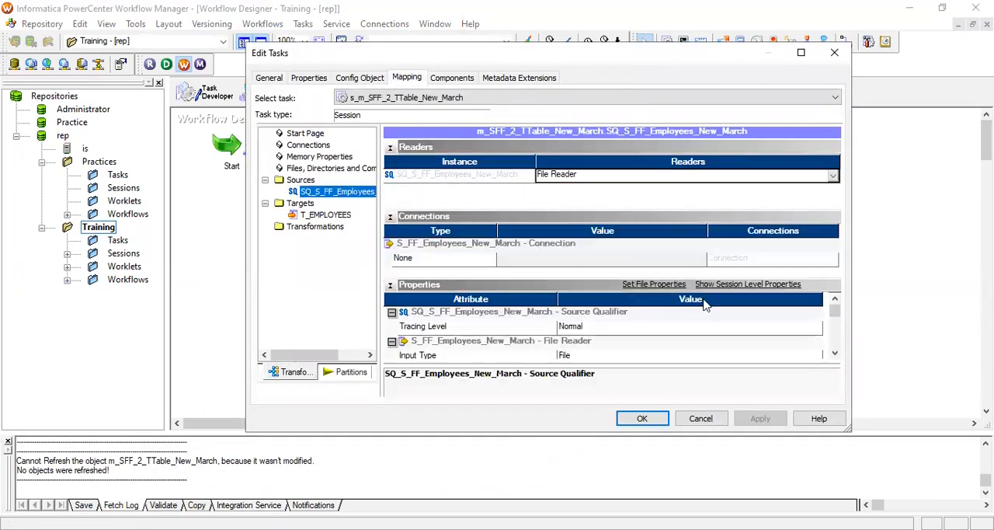
{"action": "left_click", "coordinate": [654, 284]}
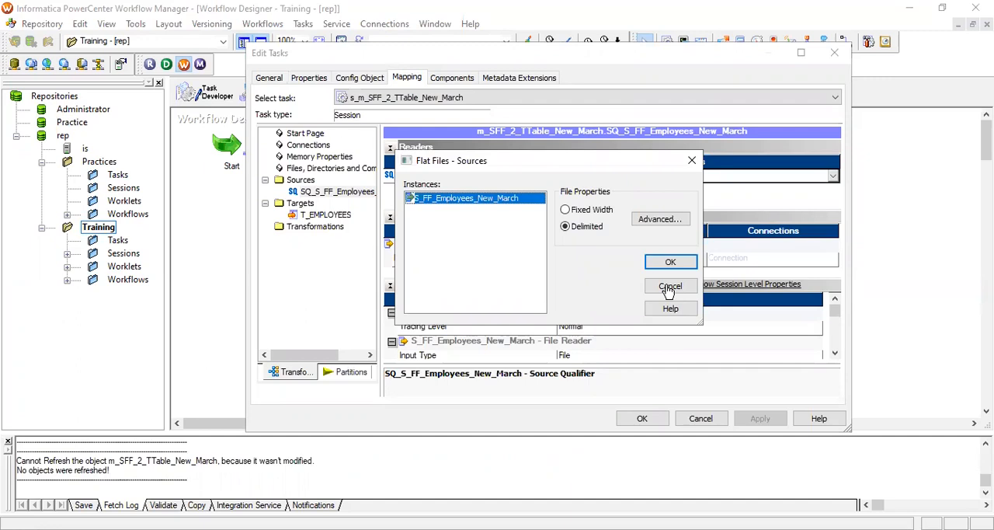
{"action": "left_click", "coordinate": [661, 219]}
Review the source's column delimiters, code page, row delimiter and initial rows to skip, and dismiss the file properties without changes
{"action": "left_click", "coordinate": [486, 107]}
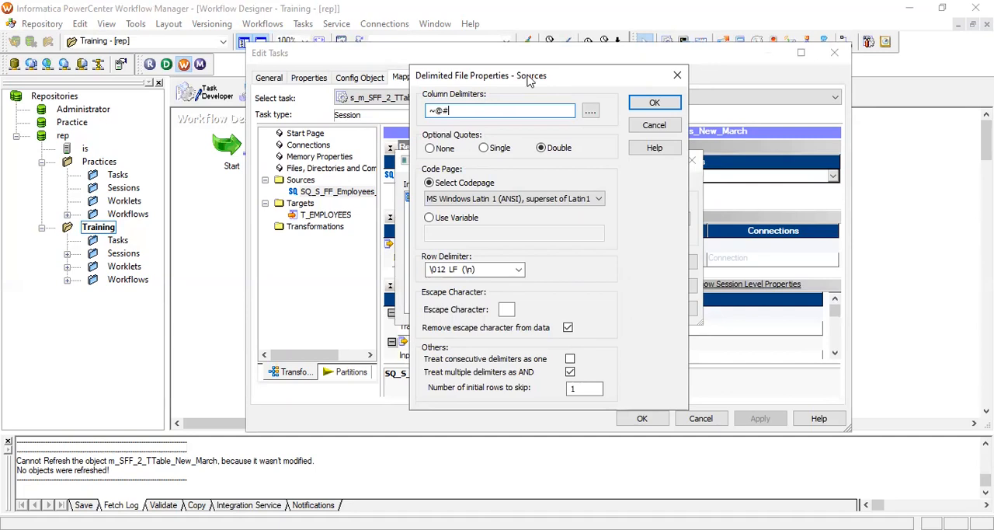
{"action": "left_click_drag", "start_coordinate": [526, 78], "coordinate": [490, 74]}
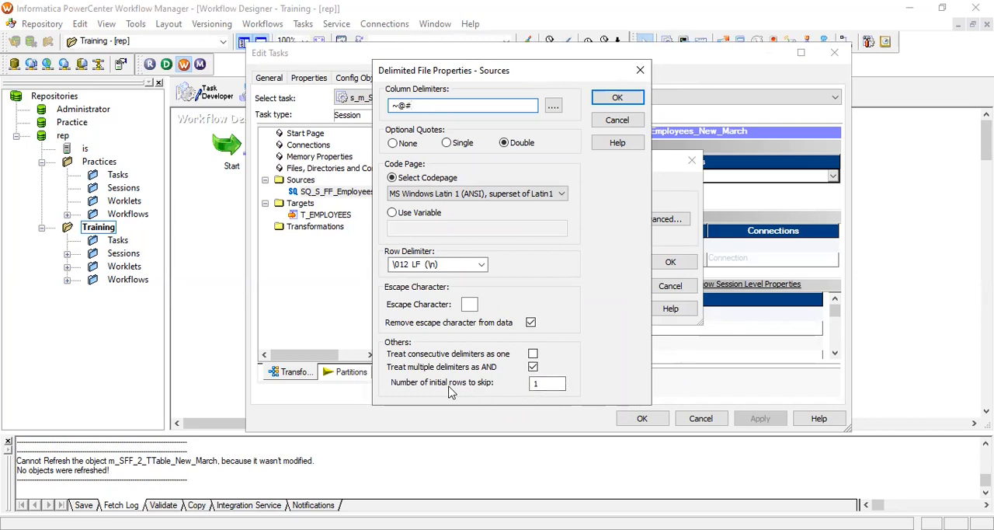
{"action": "left_click", "coordinate": [544, 382]}
{"action": "left_click", "coordinate": [532, 194]}
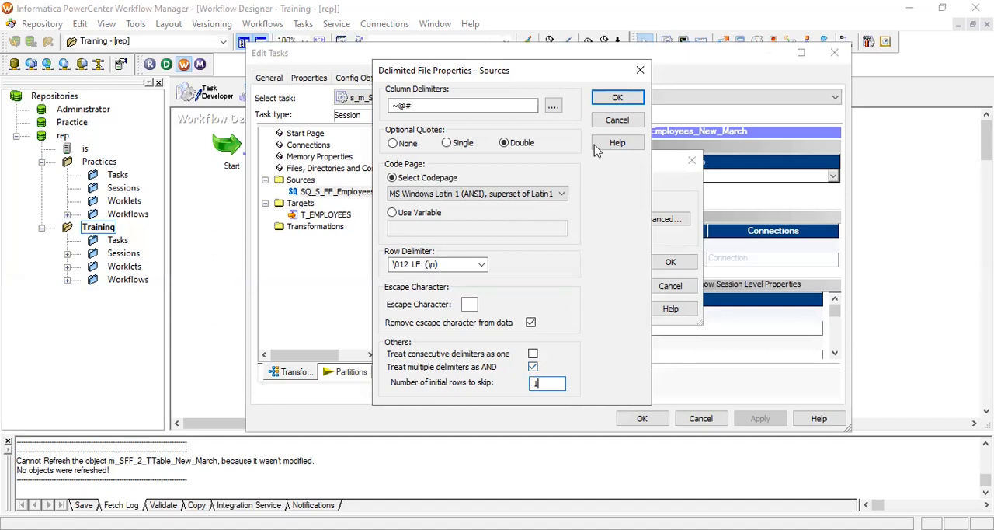
{"action": "left_click", "coordinate": [639, 73]}
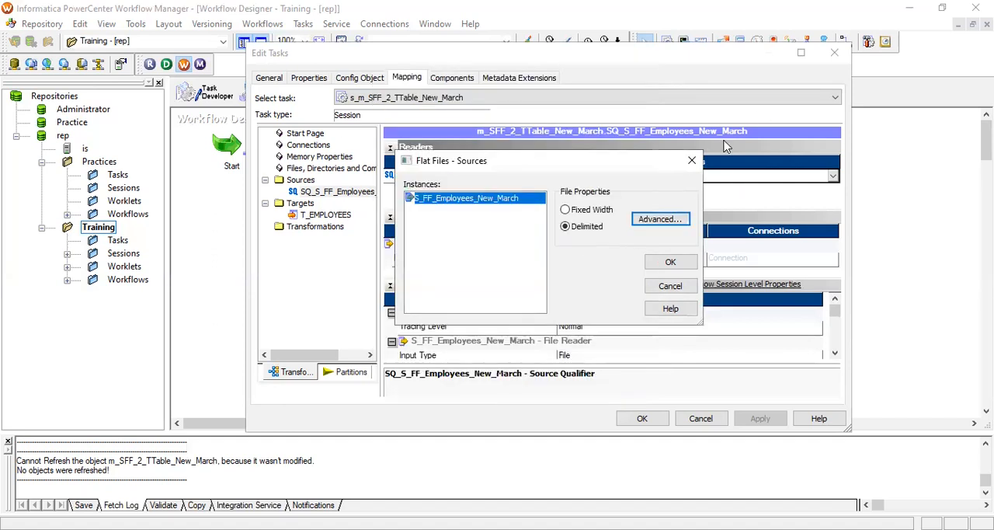
{"action": "left_click", "coordinate": [691, 161]}
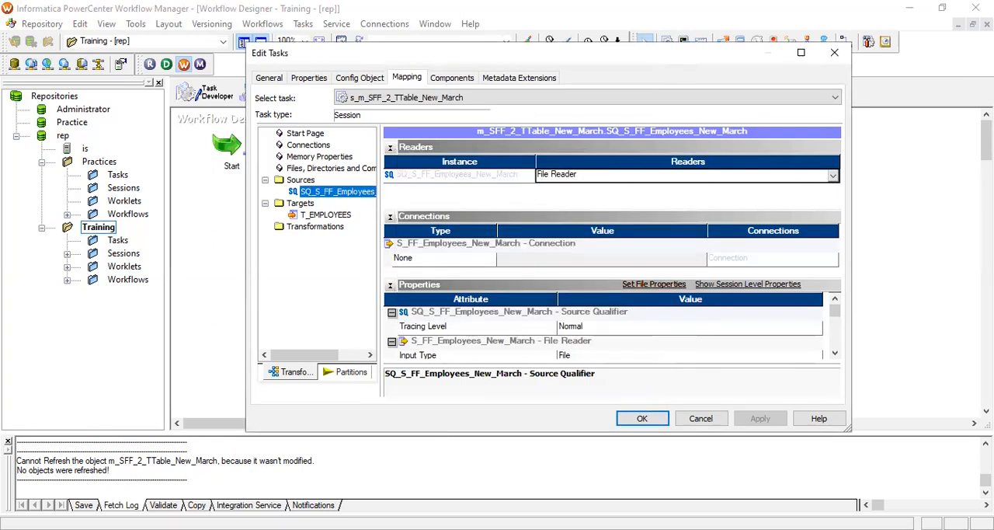
Switch to the SrcFiles folder in File Explorer and reopen S_FF_Employees.csv in Notepad++
{"action": "key", "text": "alt+Tab"}
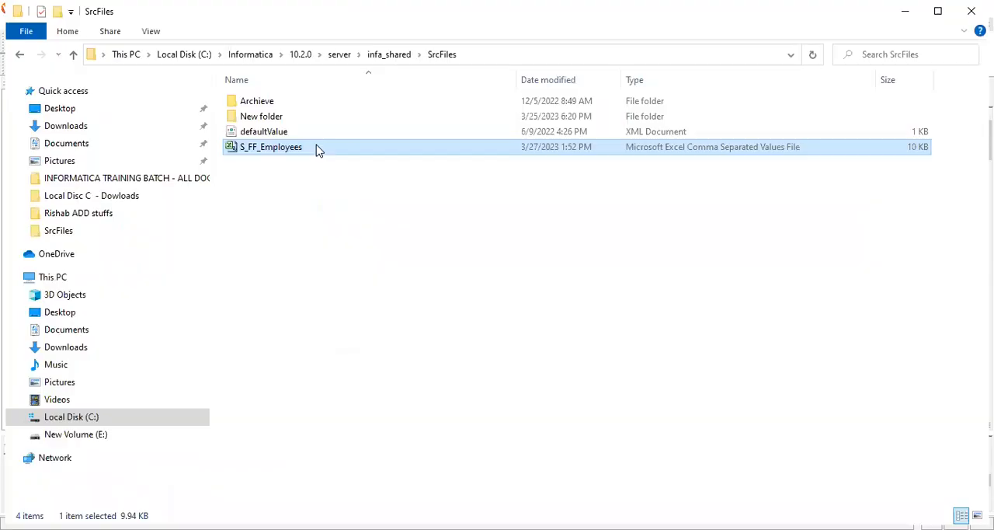
{"action": "right_click", "coordinate": [317, 150]}
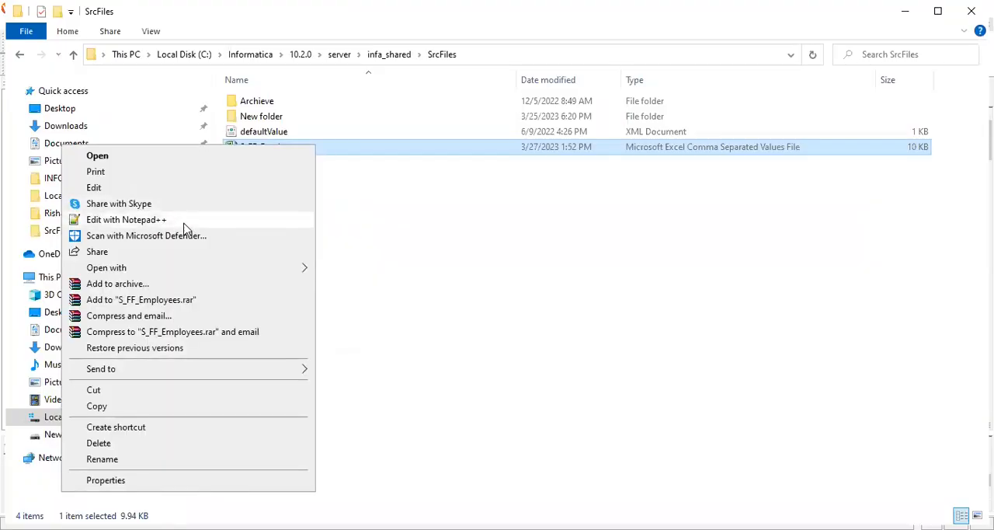
{"action": "left_click", "coordinate": [187, 220]}
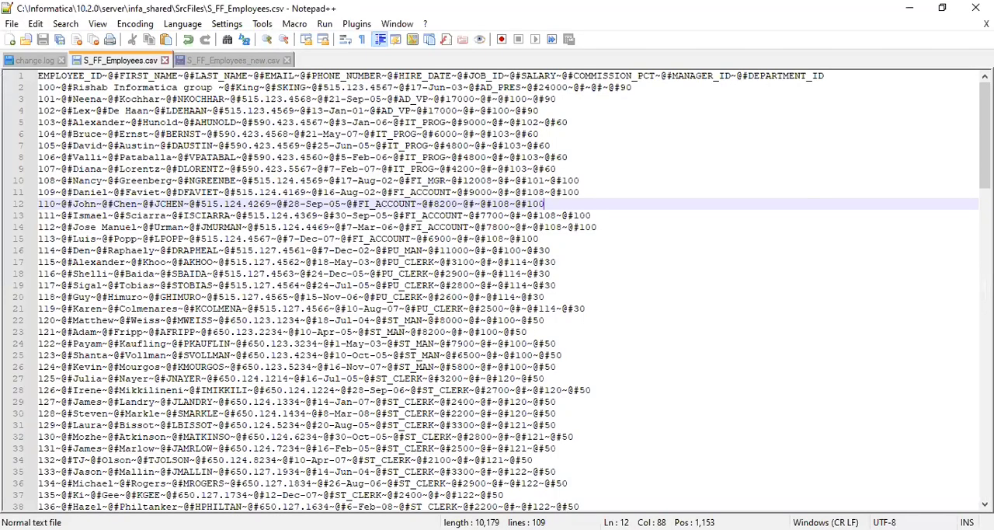
{"action": "key", "text": "alt+Tab"}
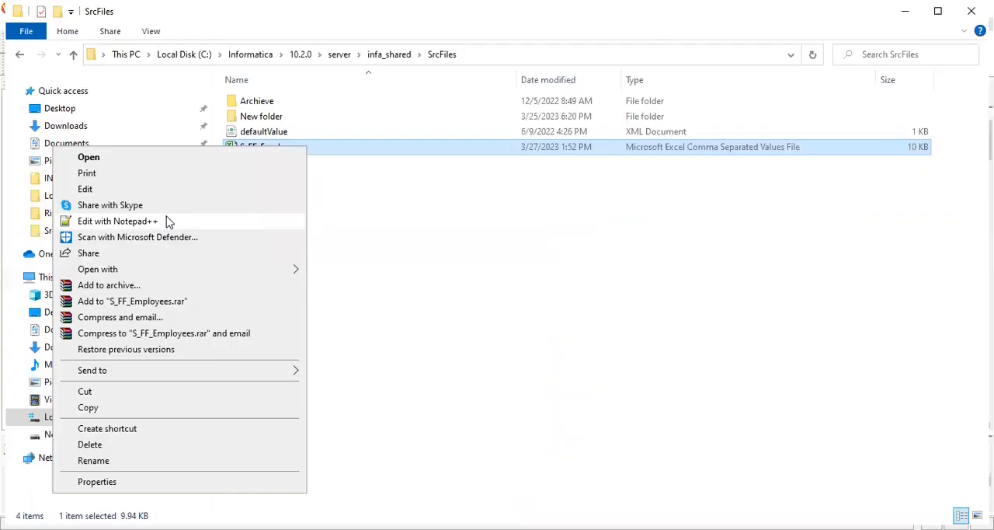
{"action": "left_click", "coordinate": [203, 223]}
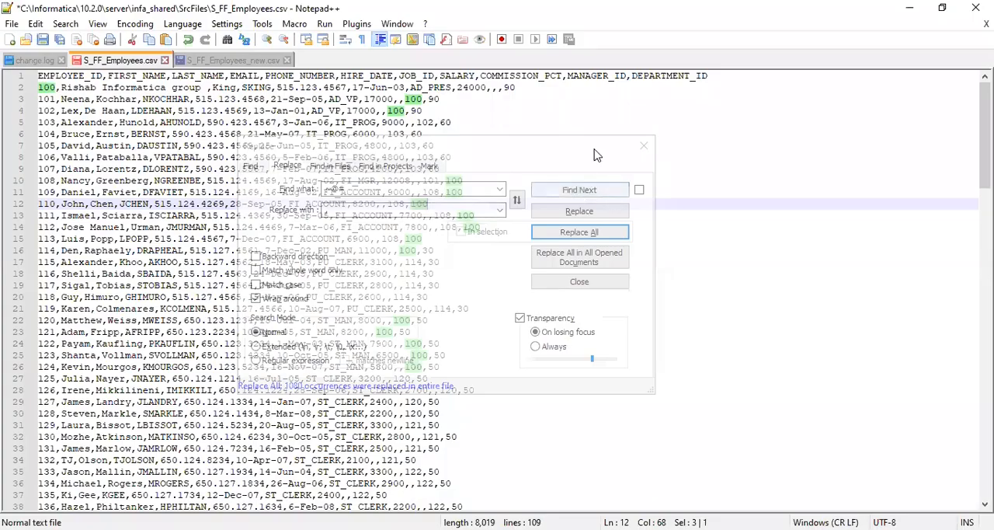
Replace every ~@# with a comma throughout S_FF_Employees.csv and close the Replace dialog
{"action": "left_click_drag", "start_coordinate": [586, 155], "coordinate": [548, 140]}
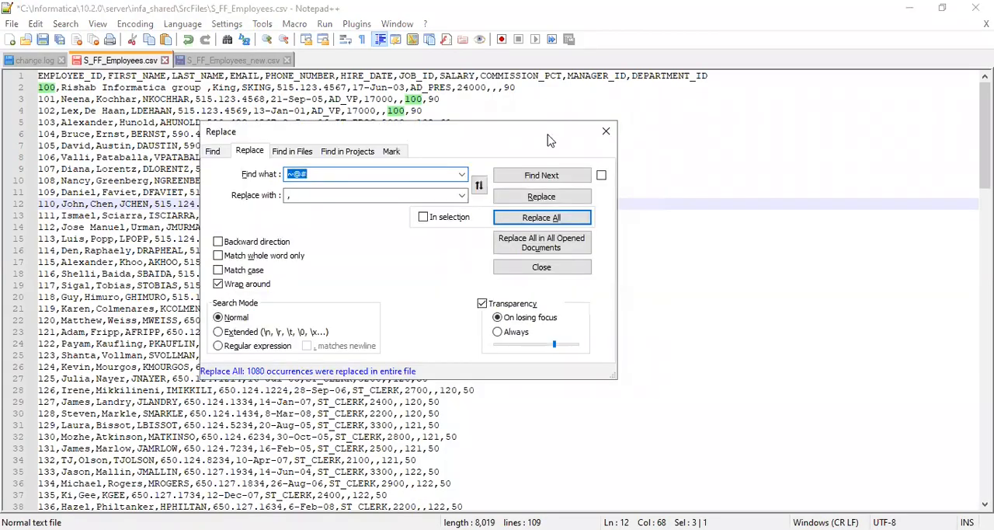
{"action": "left_click", "coordinate": [541, 218]}
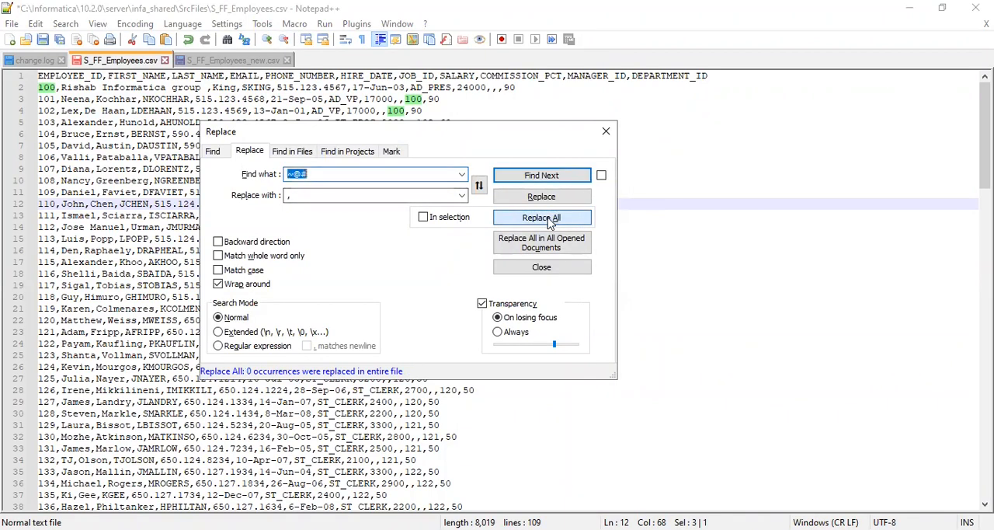
{"action": "left_click", "coordinate": [607, 132]}
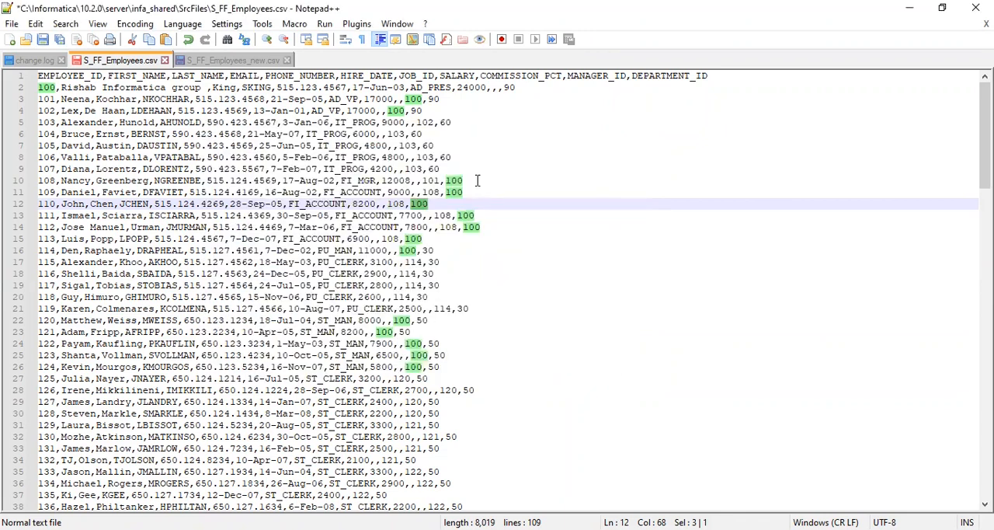
Examine the row ends in the comma-delimited file, checking where each of the first ten lines breaks to the following row
{"action": "left_click", "coordinate": [474, 120]}
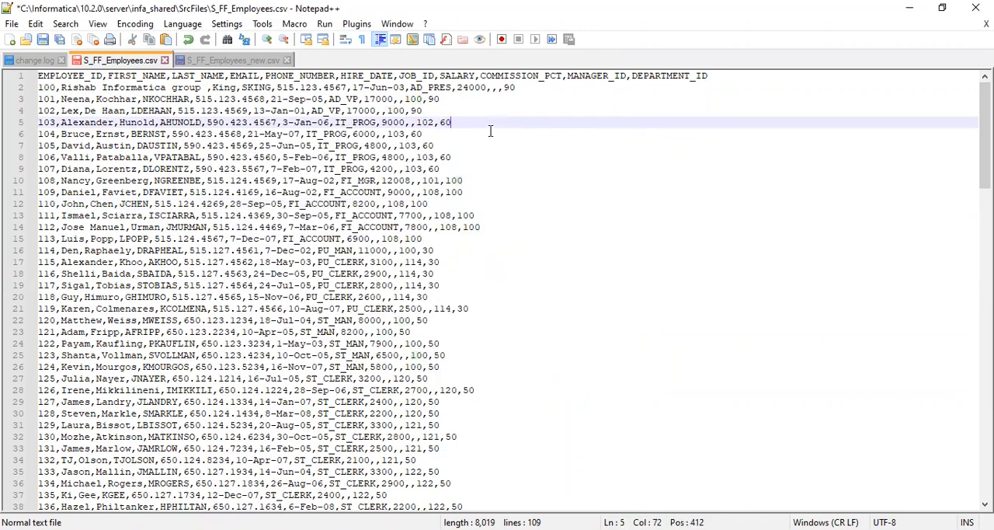
{"action": "left_click", "coordinate": [471, 100]}
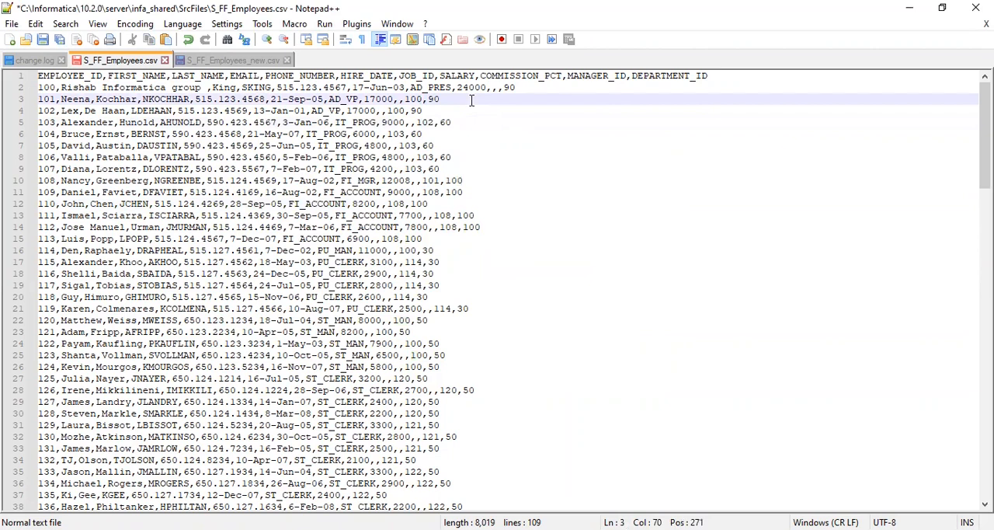
{"action": "left_click", "coordinate": [96, 87]}
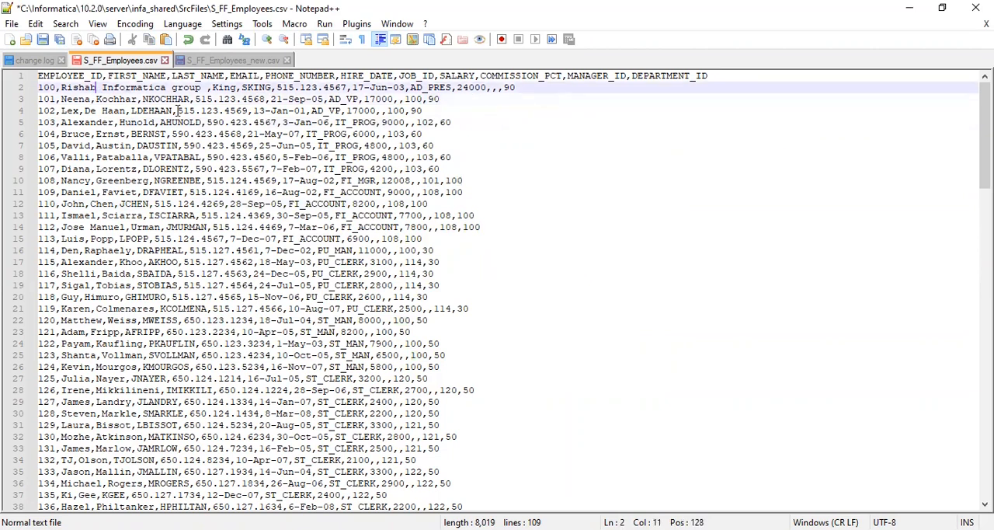
{"action": "left_click", "coordinate": [540, 88]}
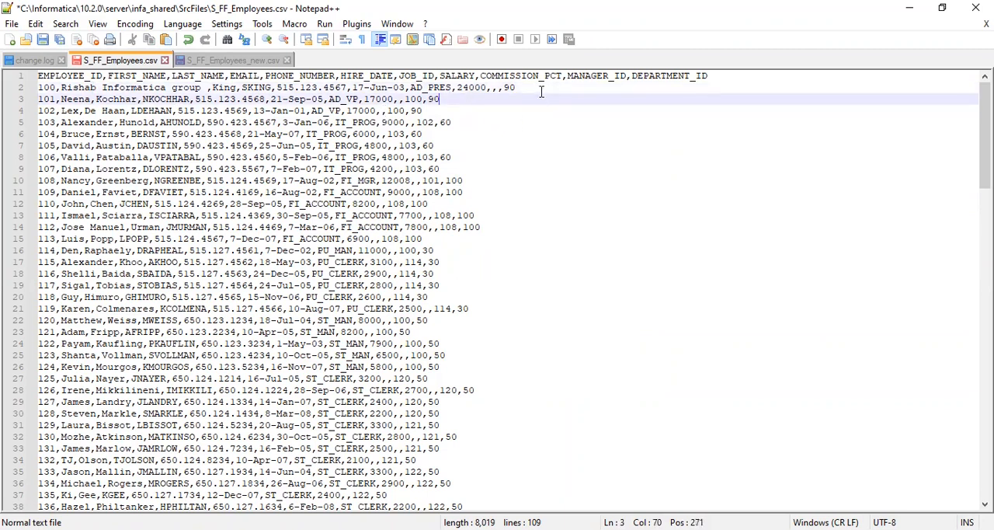
{"action": "left_click", "coordinate": [471, 99]}
{"action": "left_click", "coordinate": [448, 111]}
{"action": "left_click", "coordinate": [472, 119]}
{"action": "left_click", "coordinate": [459, 100]}
{"action": "left_click", "coordinate": [439, 109]}
{"action": "left_click", "coordinate": [459, 99]}
{"action": "left_click", "coordinate": [468, 121]}
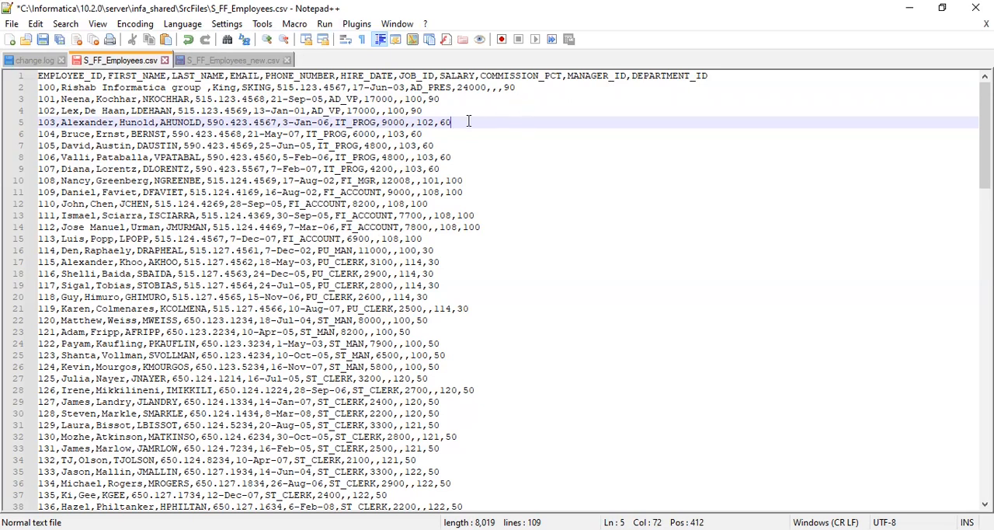
{"action": "key", "text": "Down"}
{"action": "key", "text": "Up"}
{"action": "left_click", "coordinate": [437, 145]}
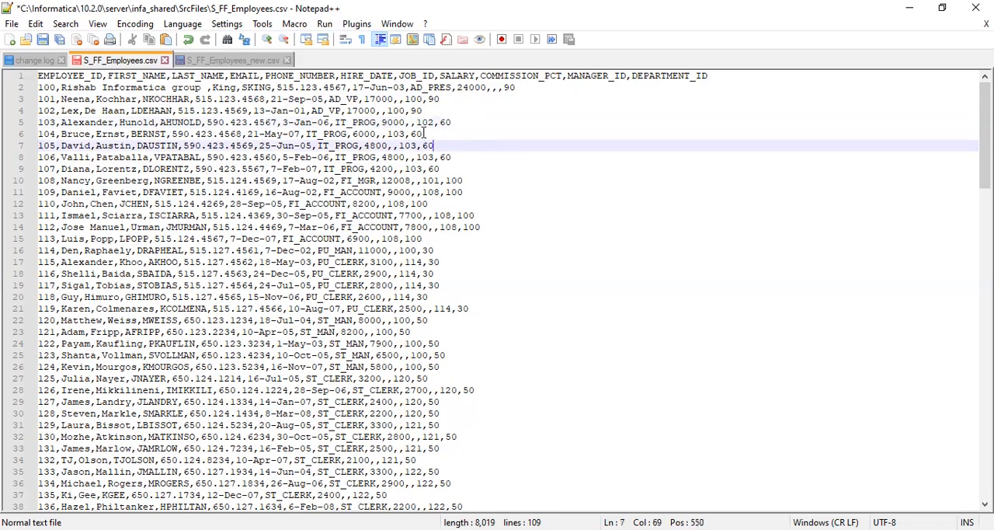
{"action": "left_click", "coordinate": [424, 134]}
{"action": "left_click", "coordinate": [468, 123]}
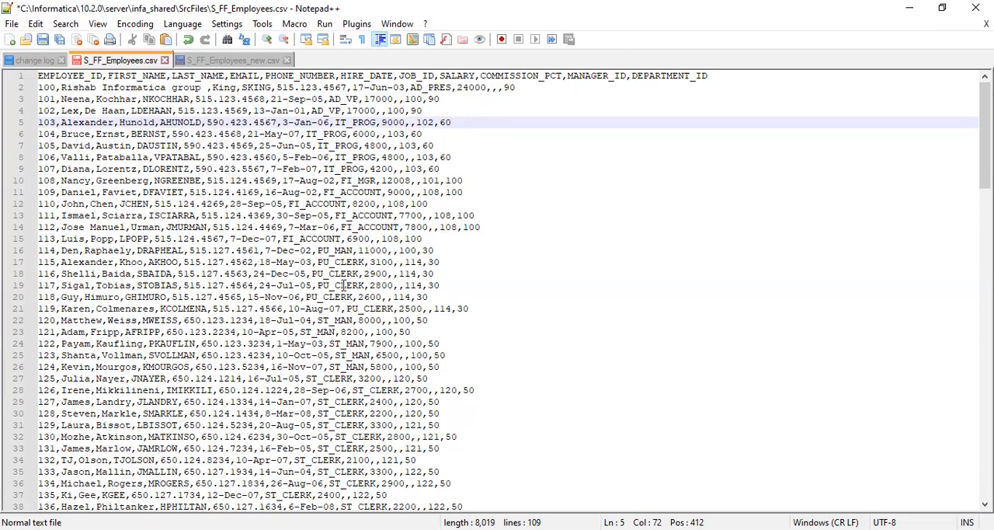
{"action": "left_click", "coordinate": [478, 193]}
{"action": "left_click", "coordinate": [479, 169]}
{"action": "left_click", "coordinate": [480, 158]}
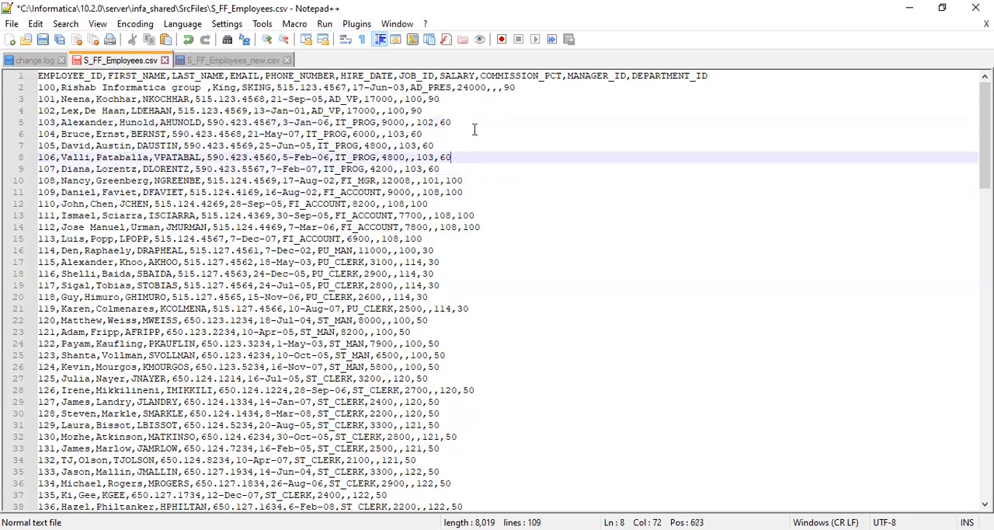
{"action": "left_click", "coordinate": [475, 123]}
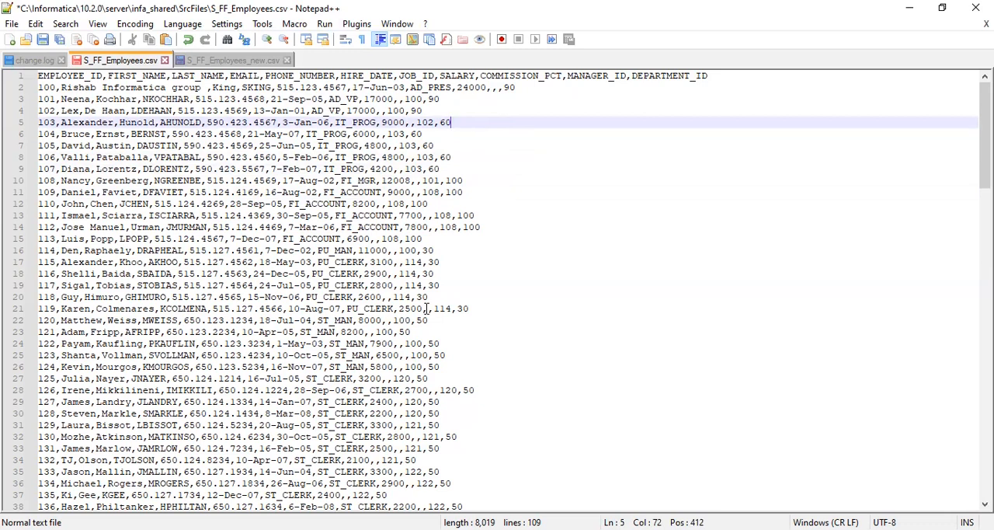
Save the comma-delimited S_FF_Employees.csv and close Notepad++
{"action": "key", "text": "ctrl+s"}
{"action": "left_click", "coordinate": [975, 8]}
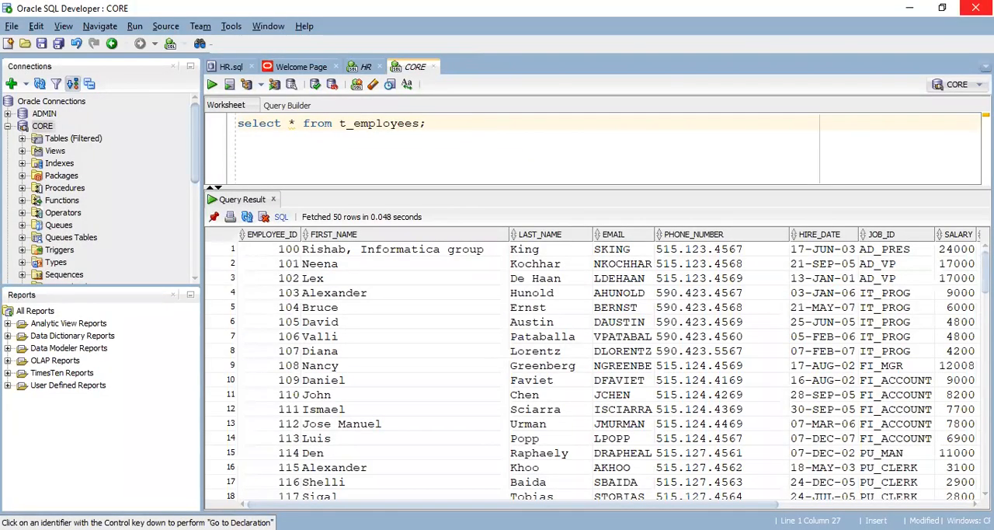
Return to Workflow Manager, accept the session's edit dialog and save the workflow
{"action": "left_click", "coordinate": [328, 192]}
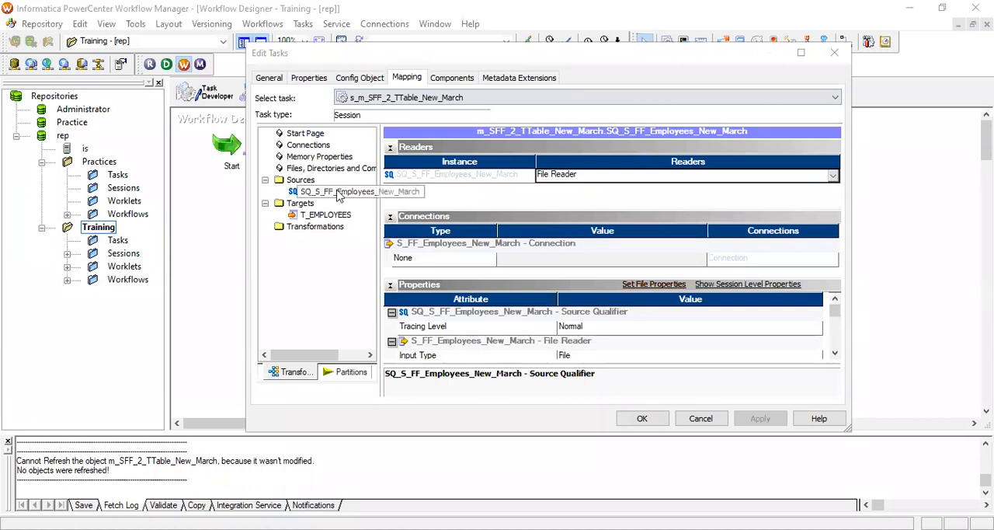
{"action": "left_click", "coordinate": [662, 421]}
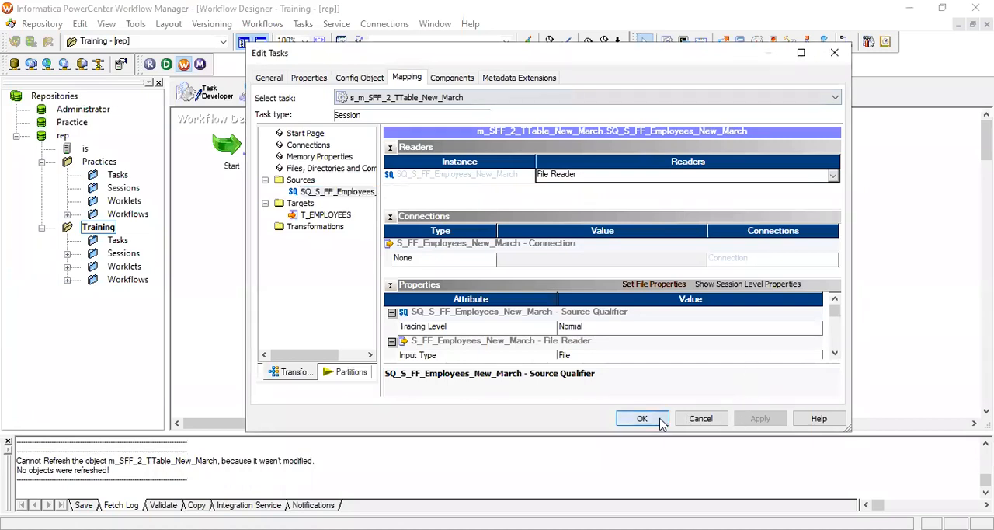
{"action": "key", "text": "ctrl+s"}
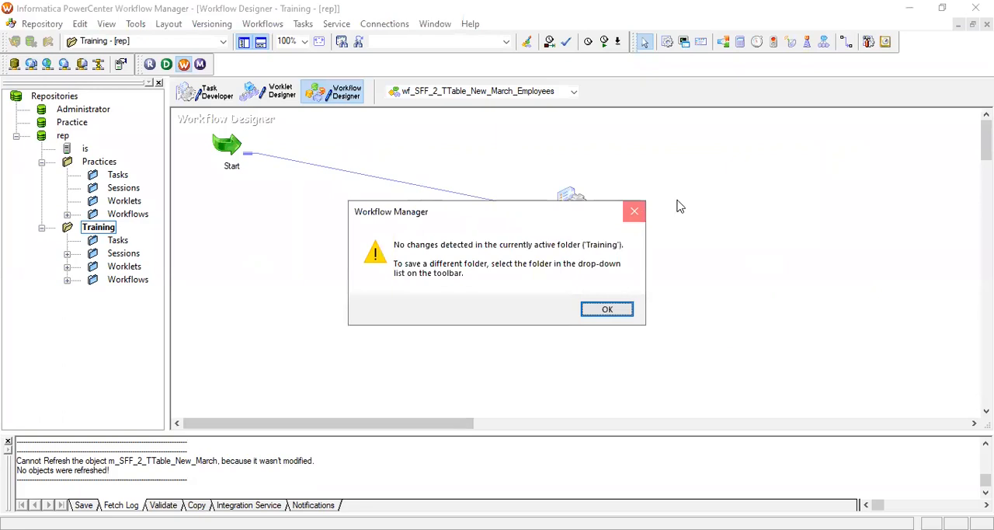
{"action": "key", "text": "Return"}
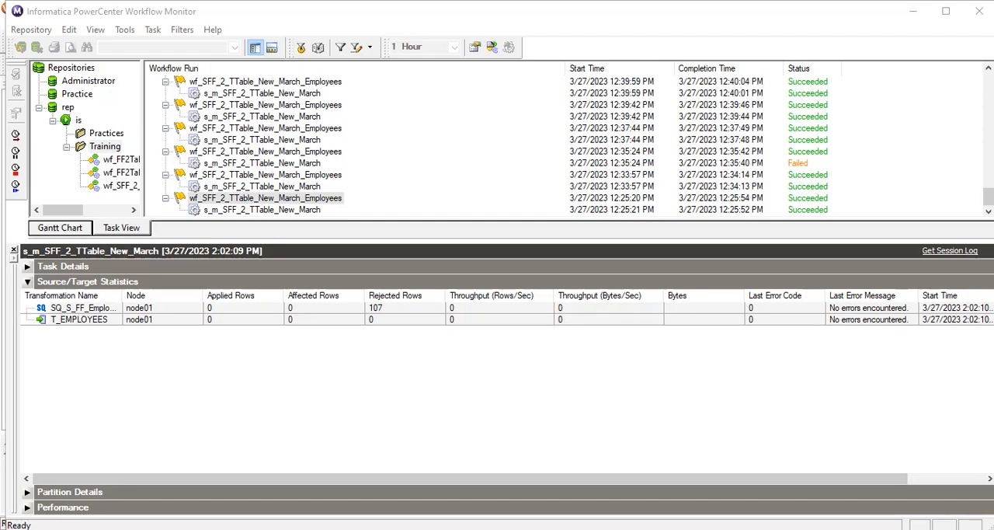
Switch to Workflow Manager and open the flat file properties of source SQ_S_FF_Employees_New_March in session s_m_SFF_2_TTable_New_March
{"action": "key", "text": "alt+Tab"}
{"action": "key", "text": "alt+Tab"}
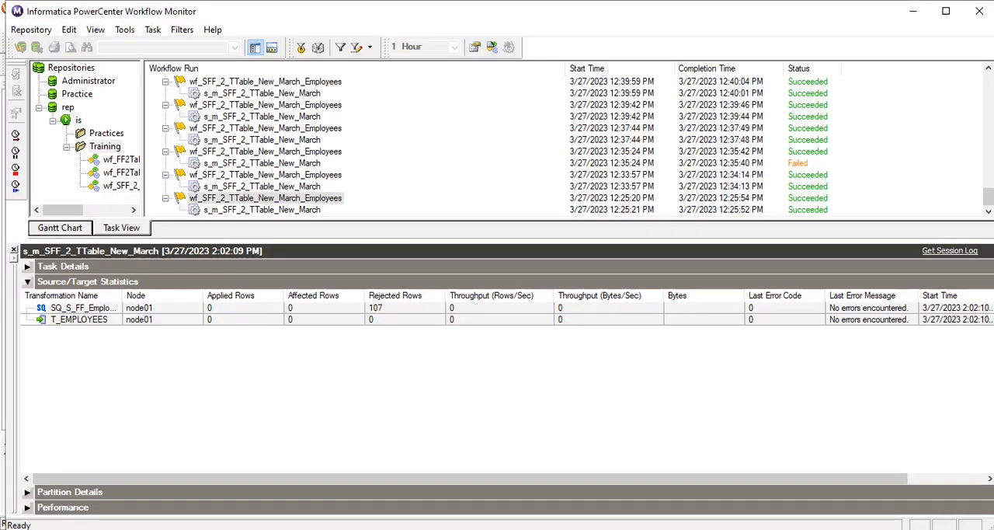
{"action": "key", "text": "alt+Tab"}
{"action": "double_click", "coordinate": [574, 206]}
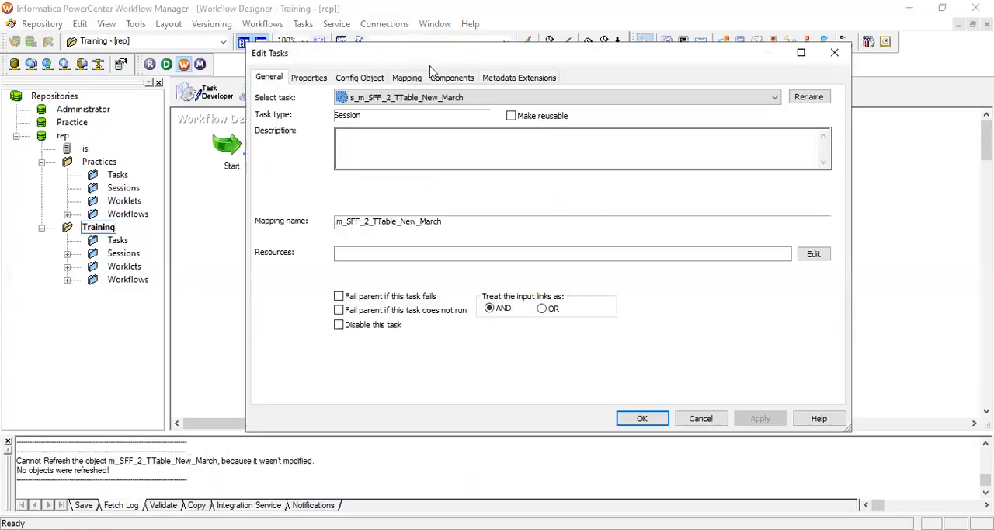
{"action": "left_click", "coordinate": [365, 79]}
{"action": "left_click", "coordinate": [409, 77]}
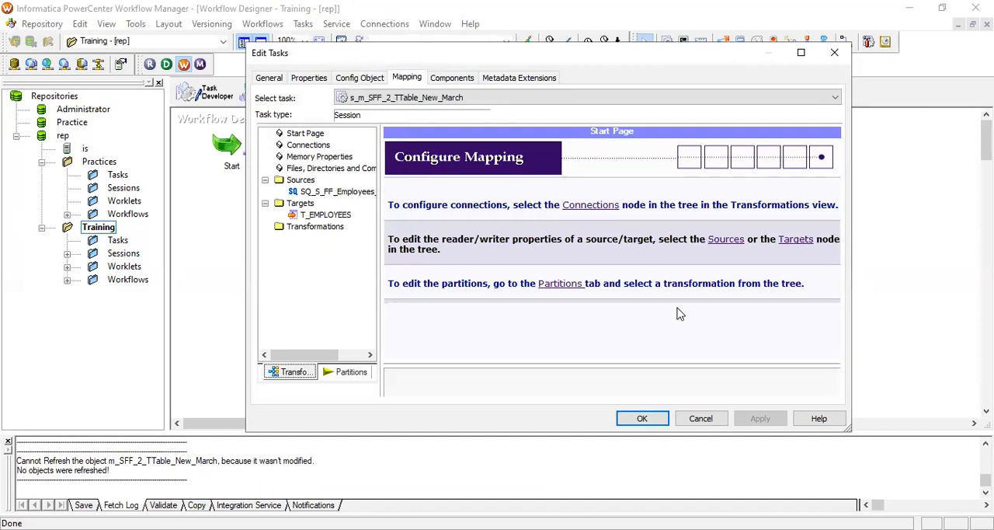
{"action": "left_click", "coordinate": [361, 191]}
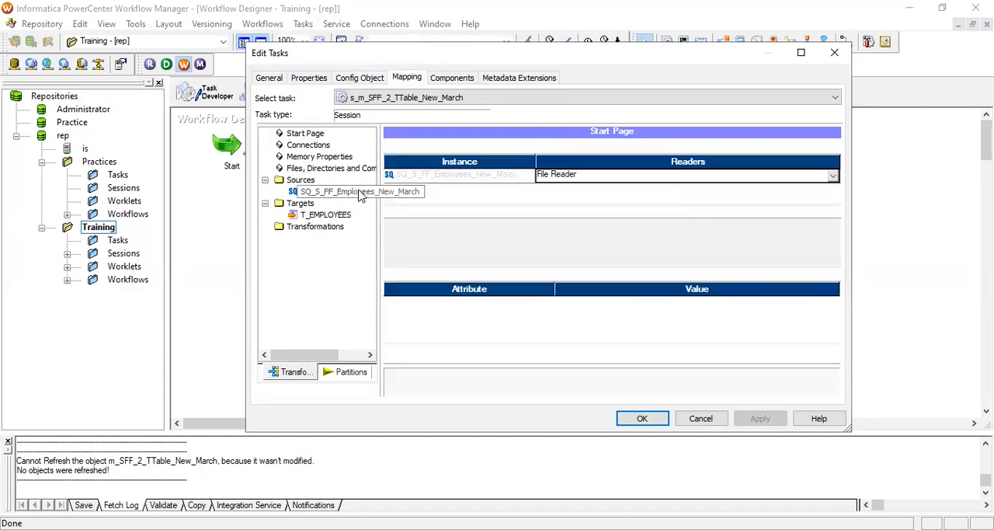
{"action": "left_click", "coordinate": [664, 285]}
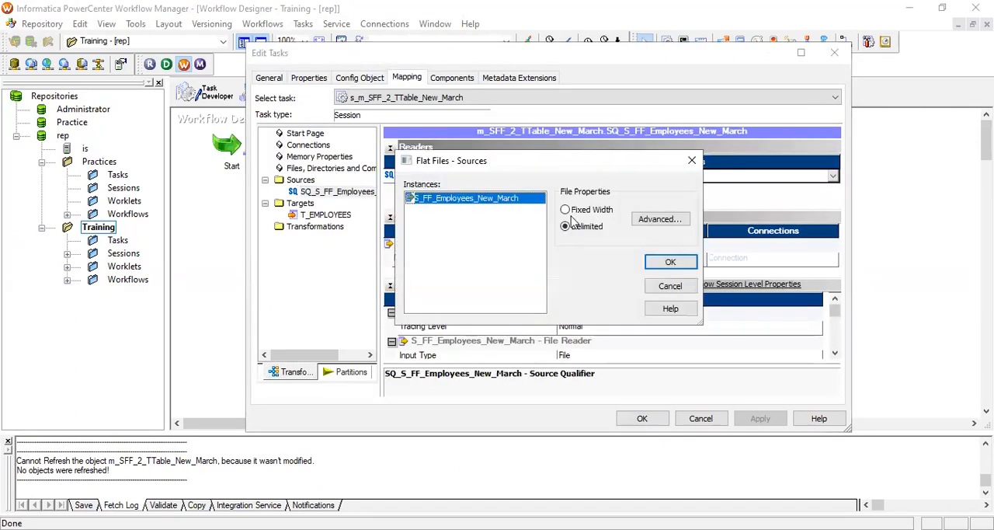
Set the source file's column delimiter to a comma in the advanced properties and accept all the session dialogs
{"action": "left_click", "coordinate": [660, 220]}
{"action": "left_click", "coordinate": [470, 111]}
{"action": "key", "text": "BackSpace"}
{"action": "key", "text": "BackSpace"}
{"action": "key", "text": "BackSpace"}
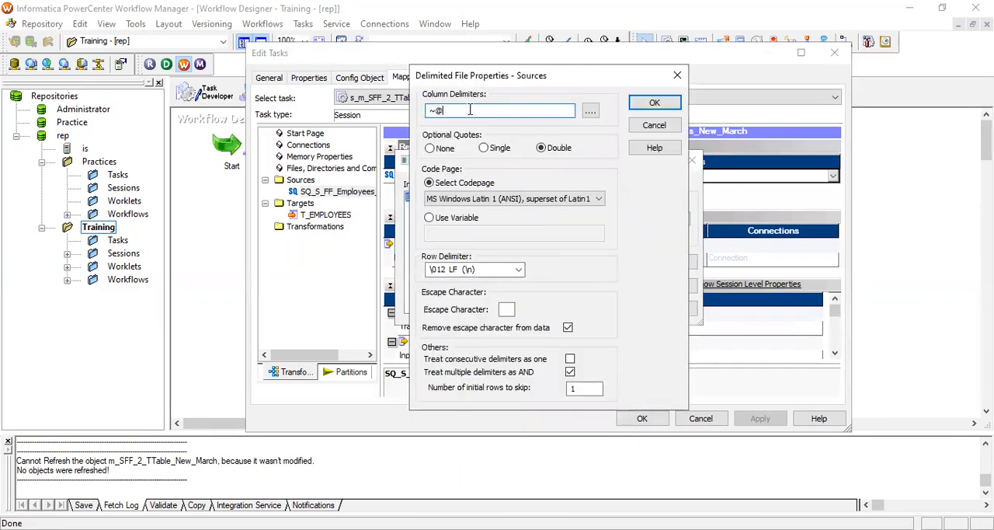
{"action": "type", "text": ","}
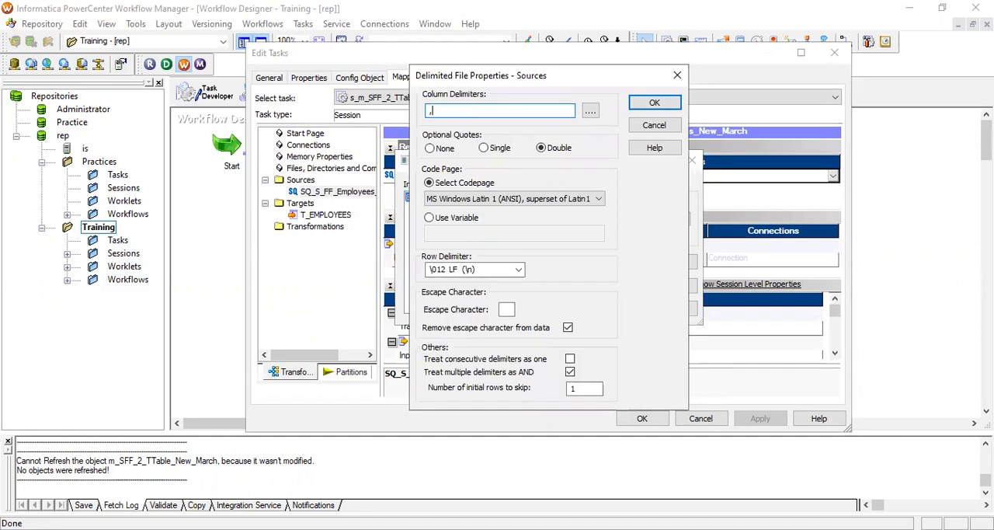
{"action": "left_click", "coordinate": [669, 107]}
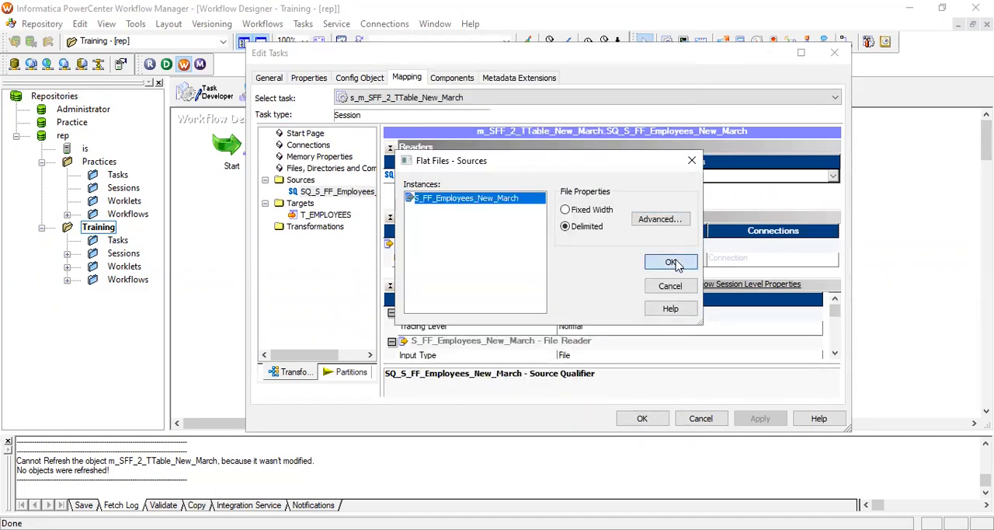
{"action": "left_click", "coordinate": [671, 263]}
{"action": "left_click", "coordinate": [643, 417]}
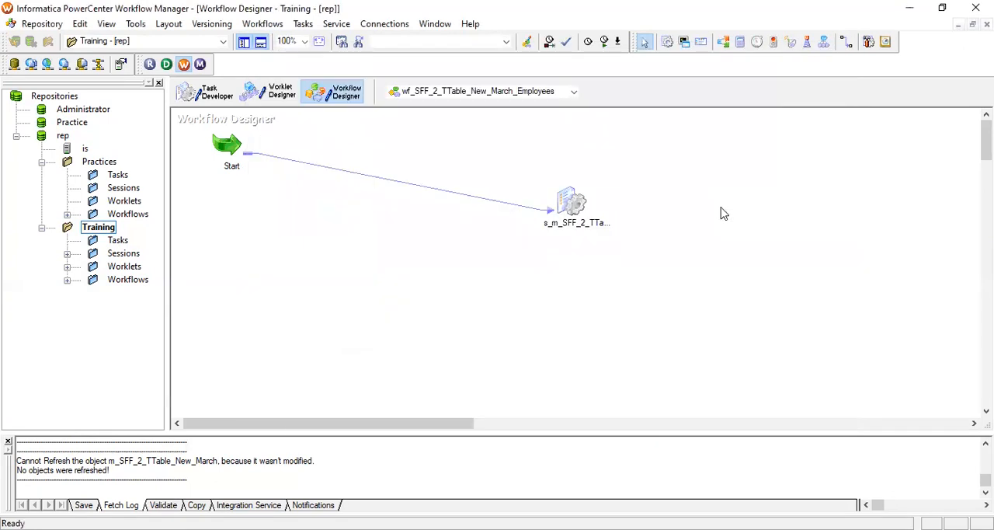
Save the workflow wf_SFF_2_TTable_New_March_Employees and start it
{"action": "key", "text": "ctrl+s"}
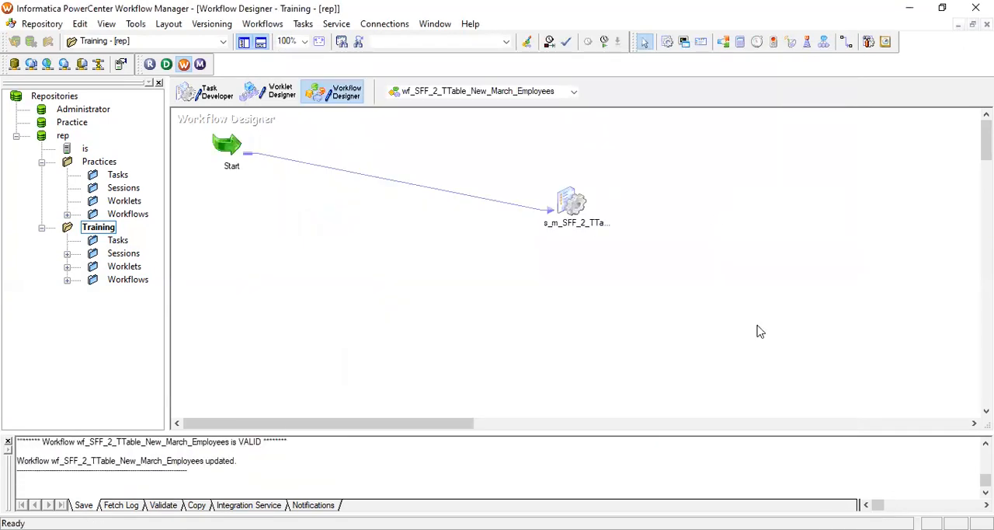
{"action": "right_click", "coordinate": [759, 331]}
{"action": "left_click", "coordinate": [764, 356]}
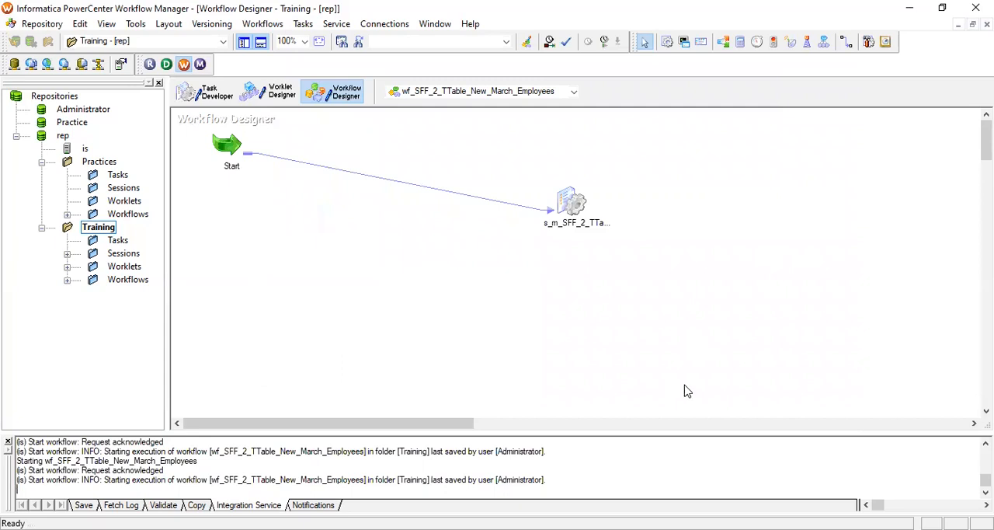